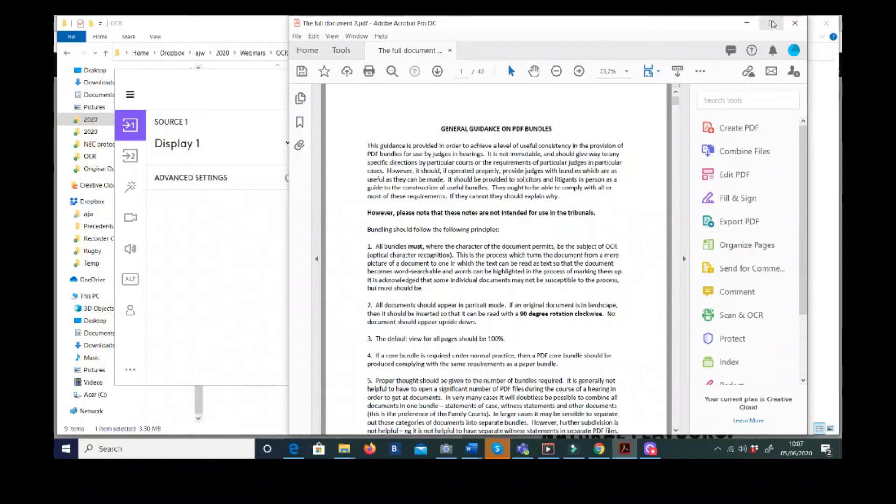
Step: Maximize the open PDF's window and look through the list of available tools
{"action": "left_click", "coordinate": [775, 23]}
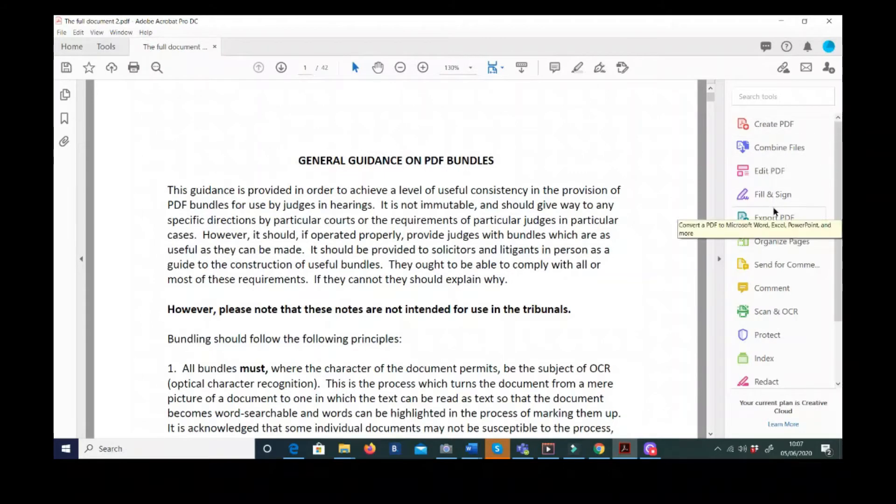
{"action": "scroll", "coordinate": [774, 212], "scroll_direction": "down", "scroll_amount": 3}
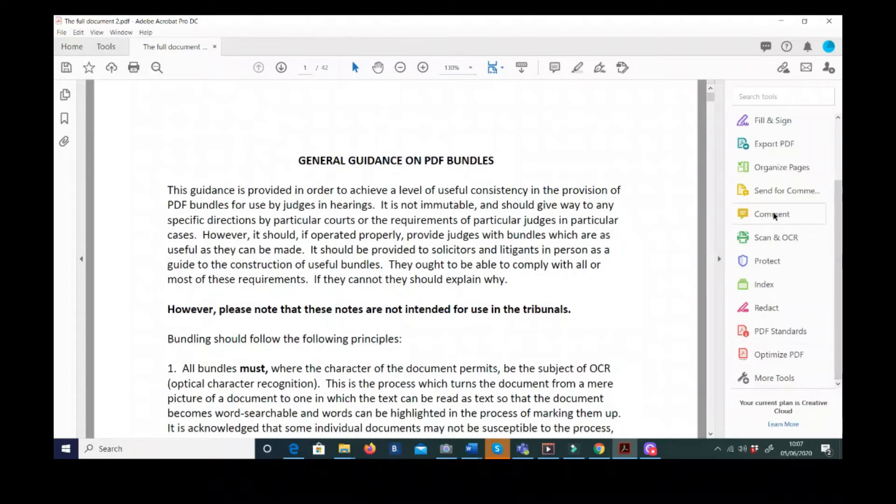
{"action": "scroll", "coordinate": [773, 217], "scroll_direction": "up", "scroll_amount": 3}
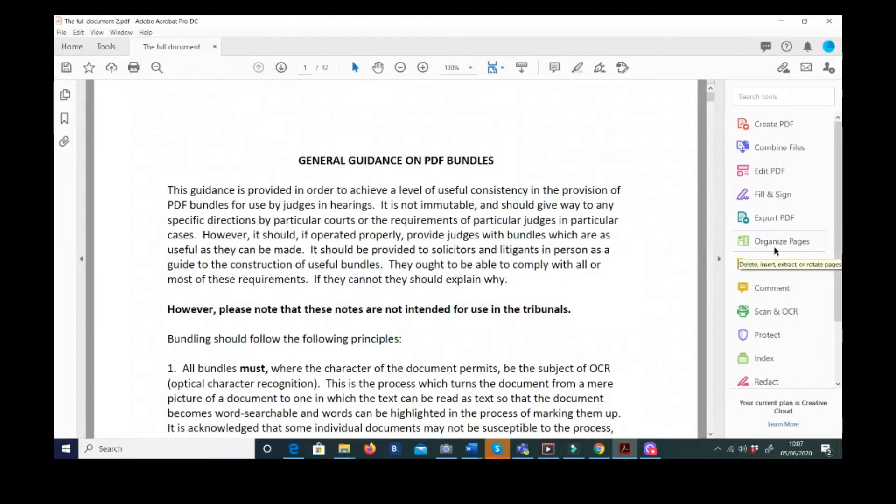
{"action": "scroll", "coordinate": [775, 248], "scroll_direction": "down", "scroll_amount": 2}
{"action": "scroll", "coordinate": [774, 248], "scroll_direction": "up", "scroll_amount": 2}
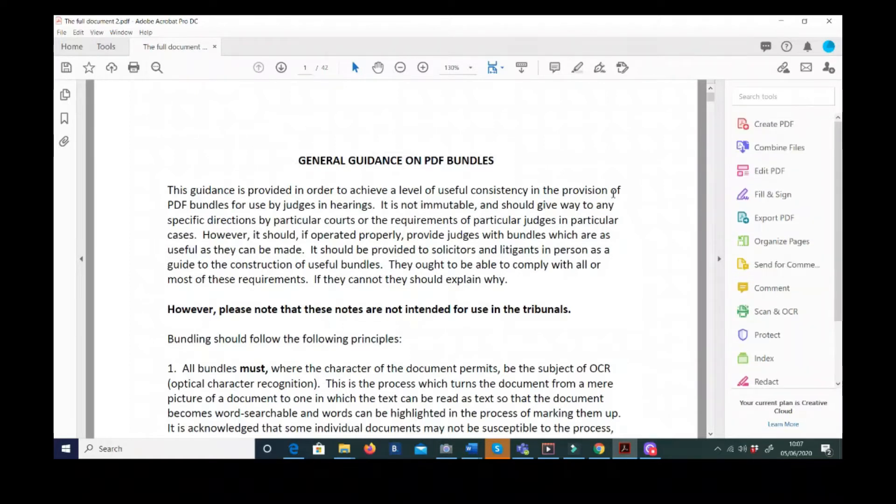
Step: Start combining files and add IMG_6050 through IMG_6056, The full document 2 and v62-application-for-a-registration-certificate from the OCR folder
{"action": "left_click", "coordinate": [777, 148]}
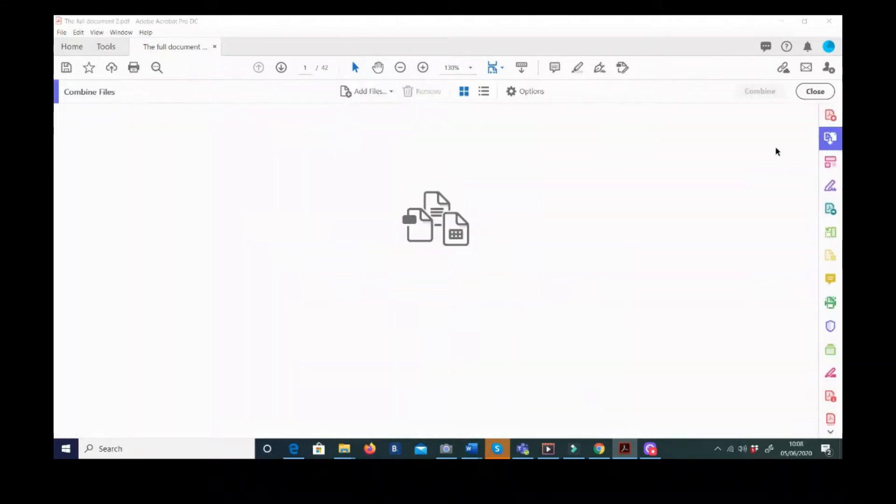
{"action": "left_click", "coordinate": [450, 300]}
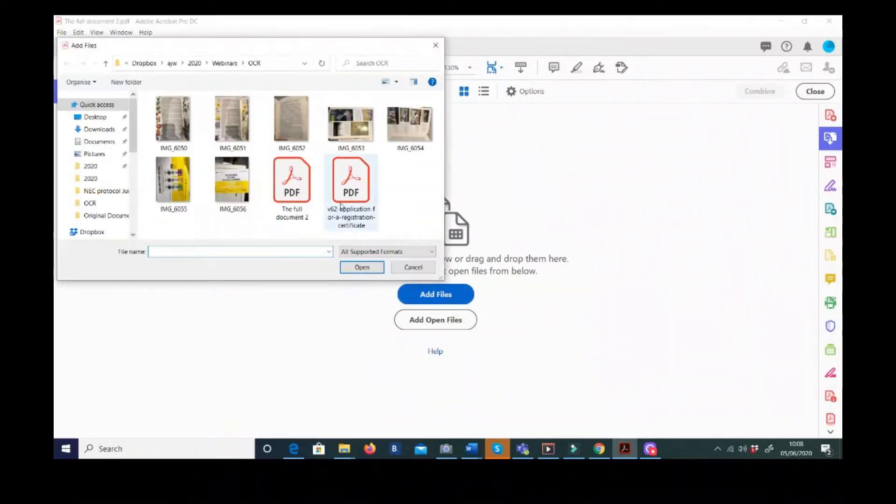
{"action": "left_click", "coordinate": [170, 128]}
{"action": "key", "text": "shift+Right"}
{"action": "key", "text": "shift+Right"}
{"action": "key", "text": "shift+Right"}
{"action": "key", "text": "shift+Right"}
{"action": "key", "text": "shift+Right"}
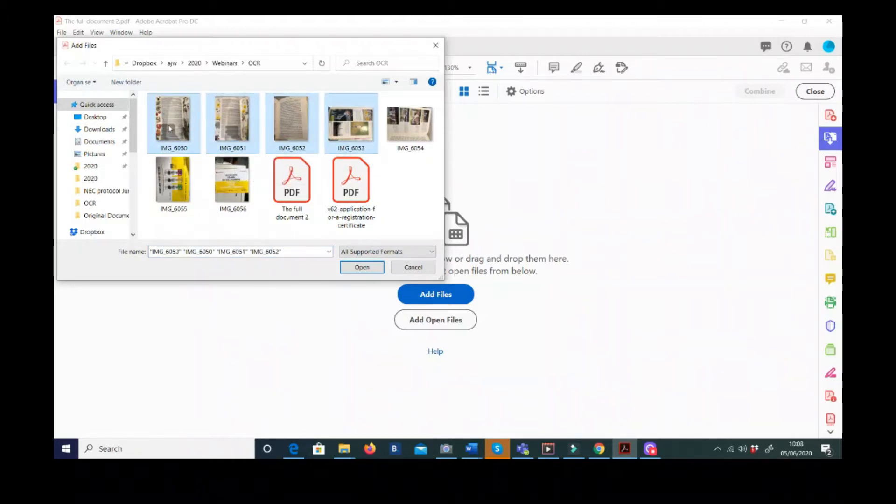
{"action": "key", "text": "shift+Right"}
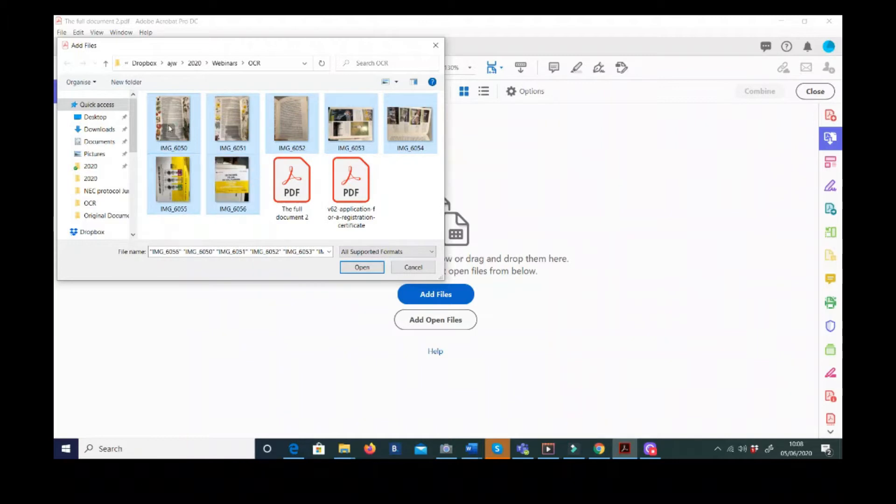
{"action": "key", "text": "shift+Right"}
{"action": "key", "text": "shift+Right"}
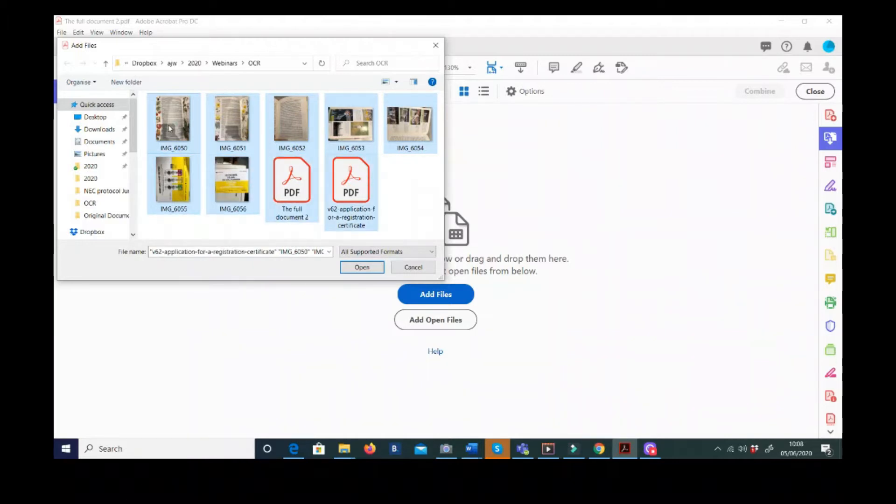
{"action": "key", "text": "Return"}
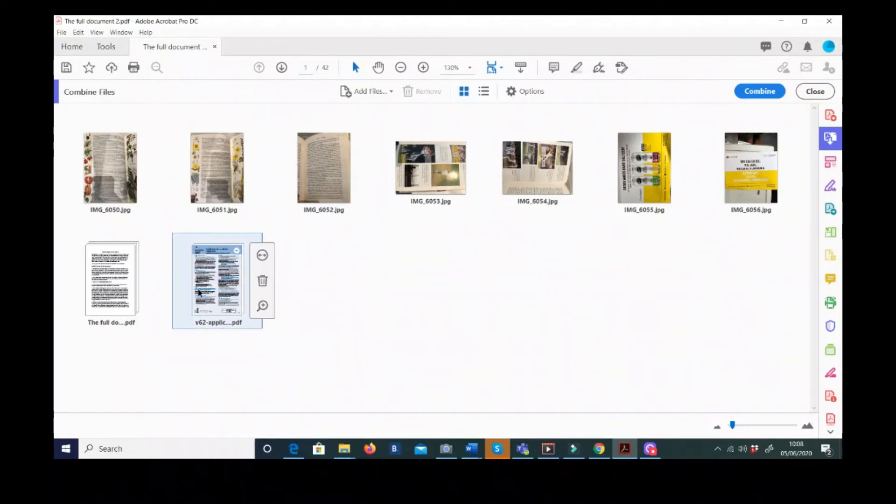
Step: Reorder the files so The full document 2 comes first and the v62 application PDF second
{"action": "left_click_drag", "start_coordinate": [112, 300], "coordinate": [105, 182]}
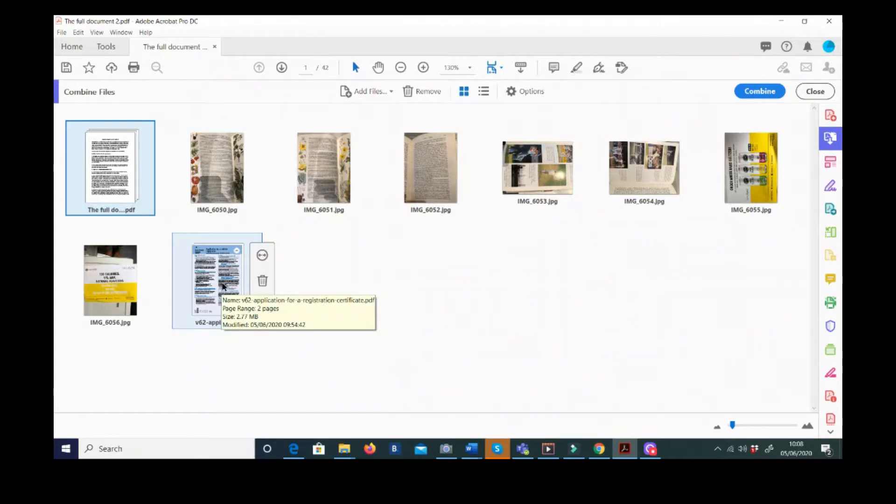
{"action": "left_click_drag", "start_coordinate": [223, 285], "coordinate": [233, 191]}
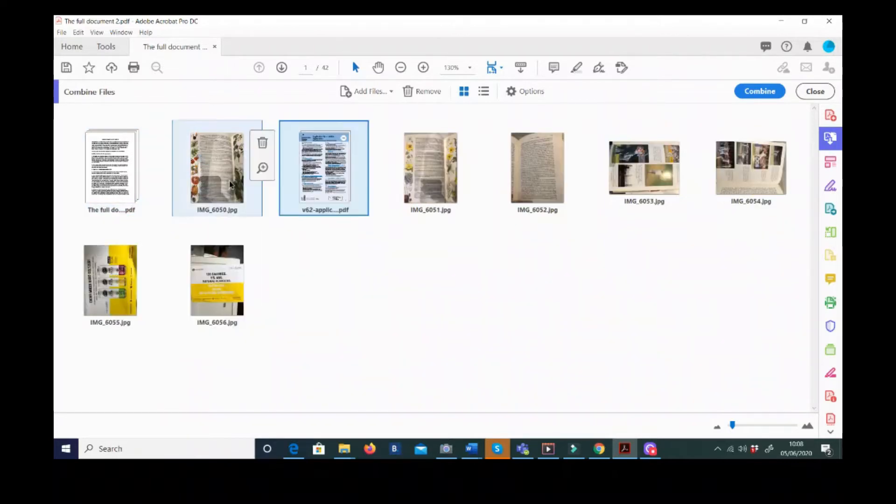
{"action": "mouse_move", "coordinate": [319, 187]}
{"action": "left_click_drag", "start_coordinate": [319, 187], "coordinate": [167, 178]}
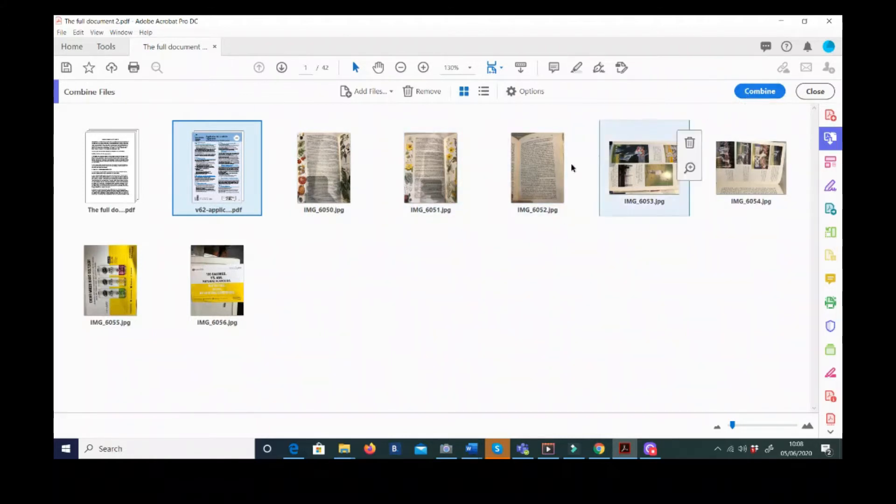
Step: Rearrange the images so IMG_6053.jpg sits between IMG_6051.jpg and IMG_6052.jpg
{"action": "left_click_drag", "start_coordinate": [649, 180], "coordinate": [539, 182]}
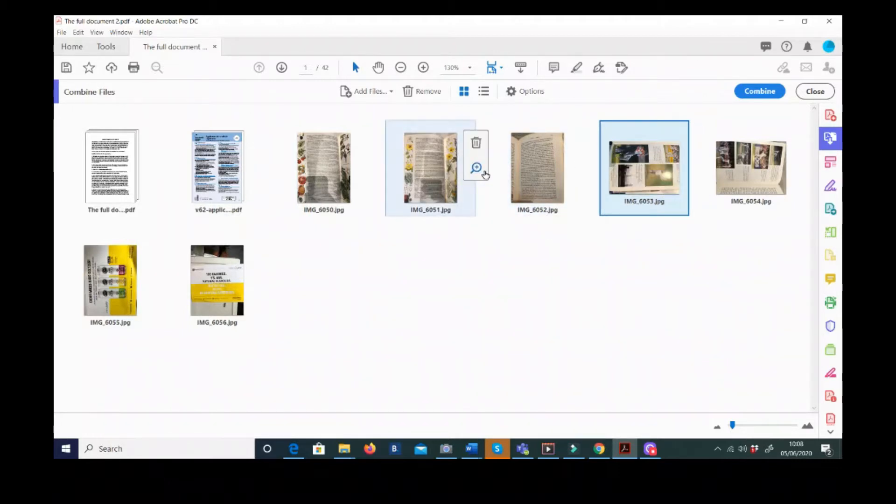
{"action": "left_click_drag", "start_coordinate": [637, 163], "coordinate": [503, 166]}
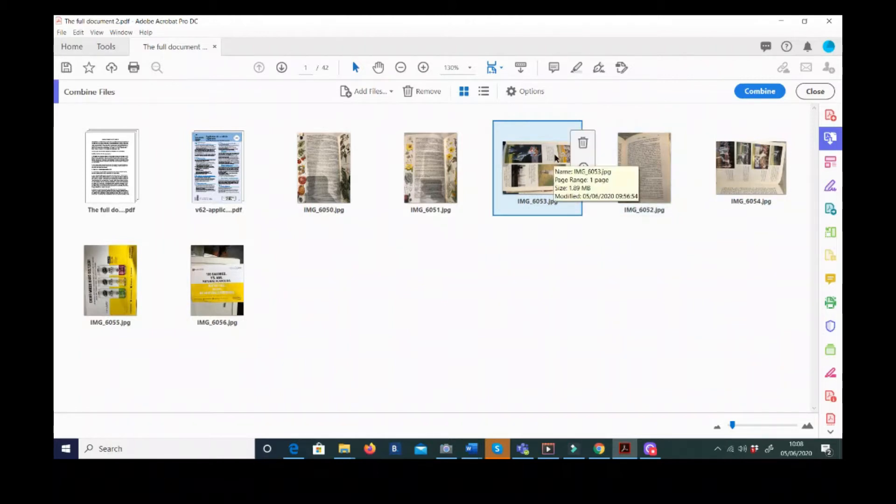
{"action": "left_click_drag", "start_coordinate": [530, 167], "coordinate": [388, 166]}
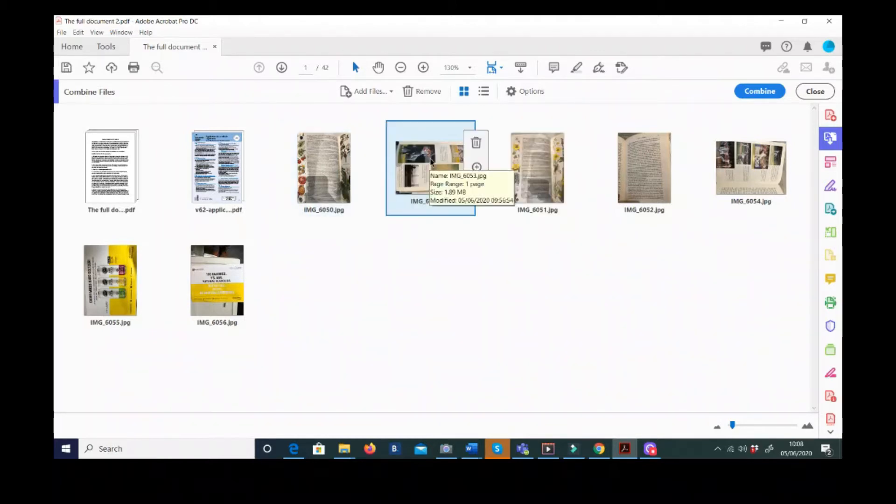
{"action": "left_click_drag", "start_coordinate": [536, 178], "coordinate": [380, 186]}
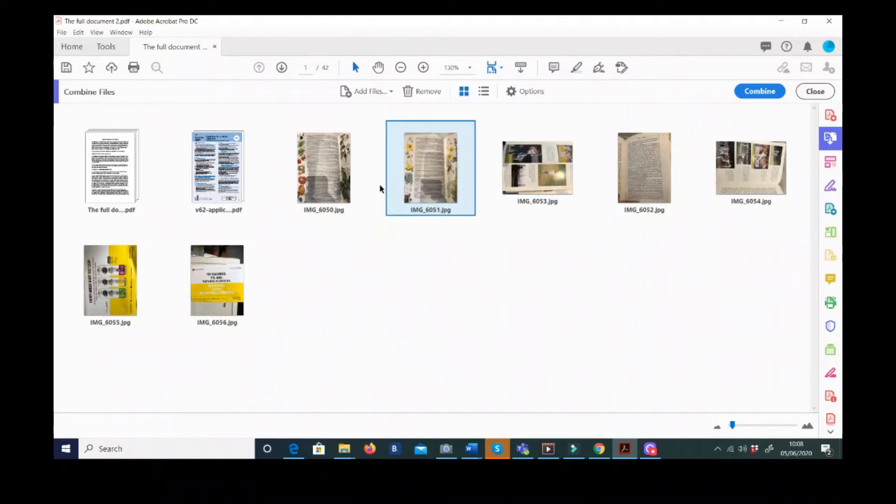
Step: Combine the files into one PDF and save it in the OCR folder as "The first draft for service 5.6.2020"
{"action": "left_click", "coordinate": [747, 95]}
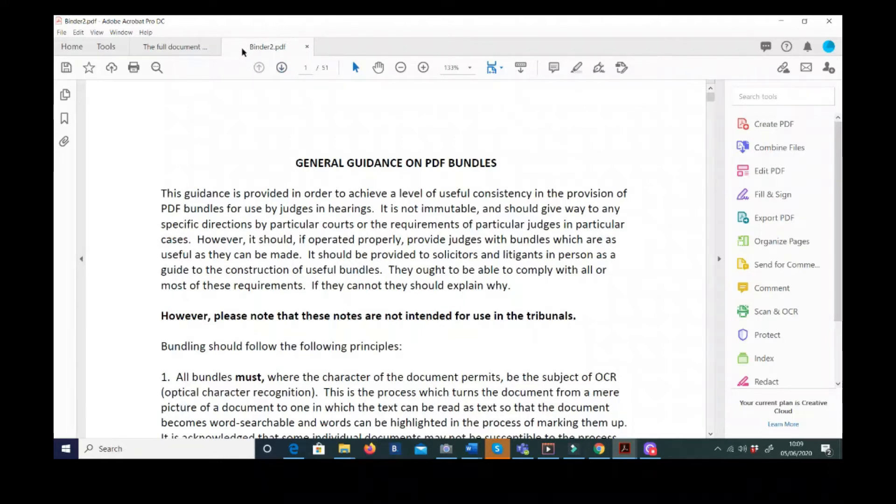
{"action": "left_click", "coordinate": [65, 34]}
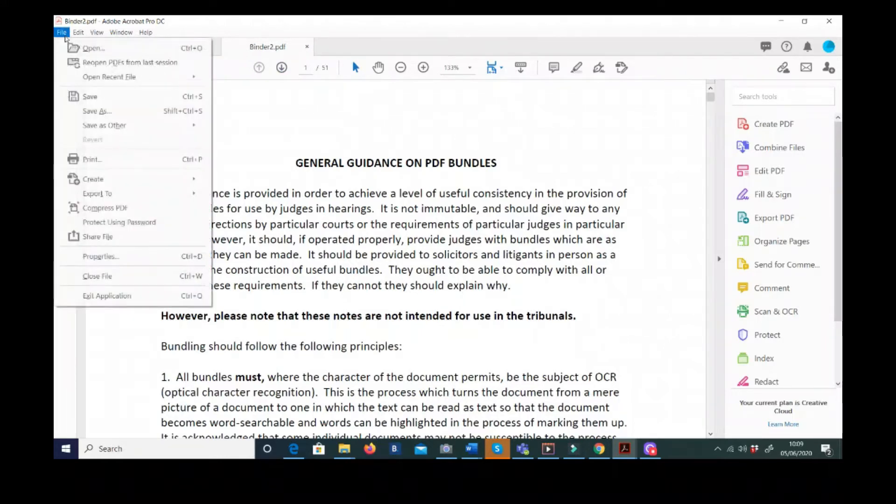
{"action": "left_click", "coordinate": [96, 111]}
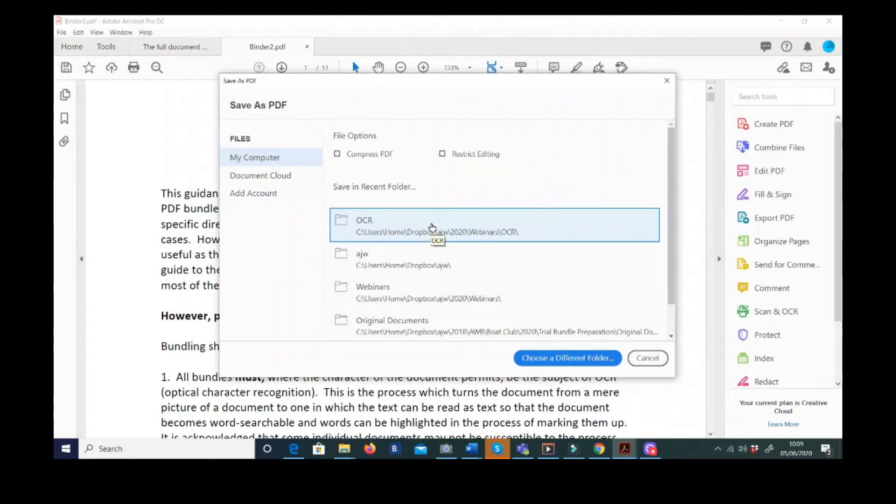
{"action": "left_click", "coordinate": [432, 227]}
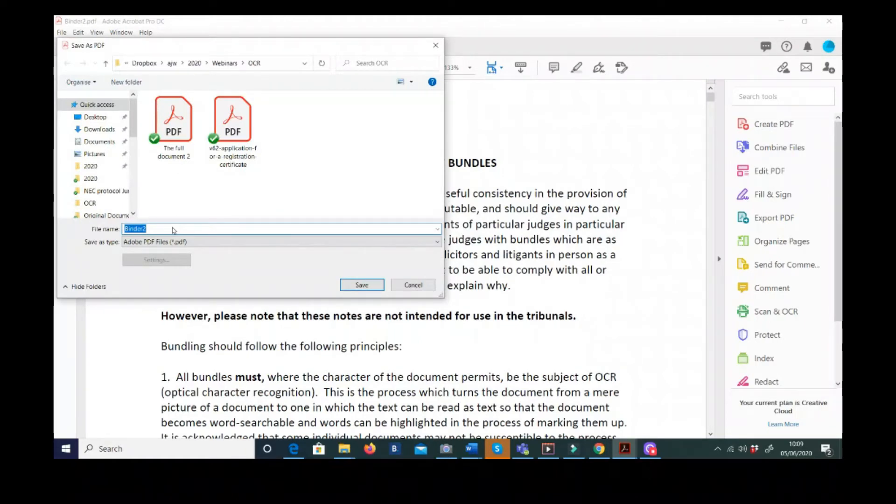
{"action": "type", "text": "T"}
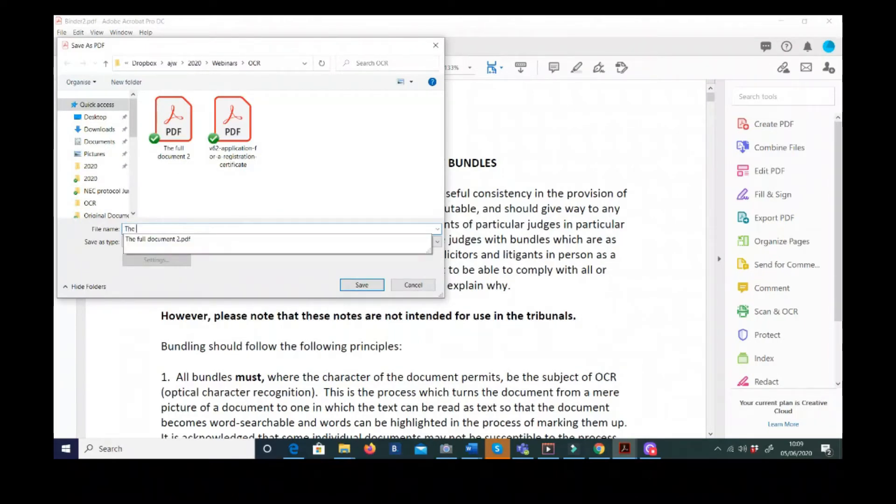
{"action": "type", "text": "he first draft"}
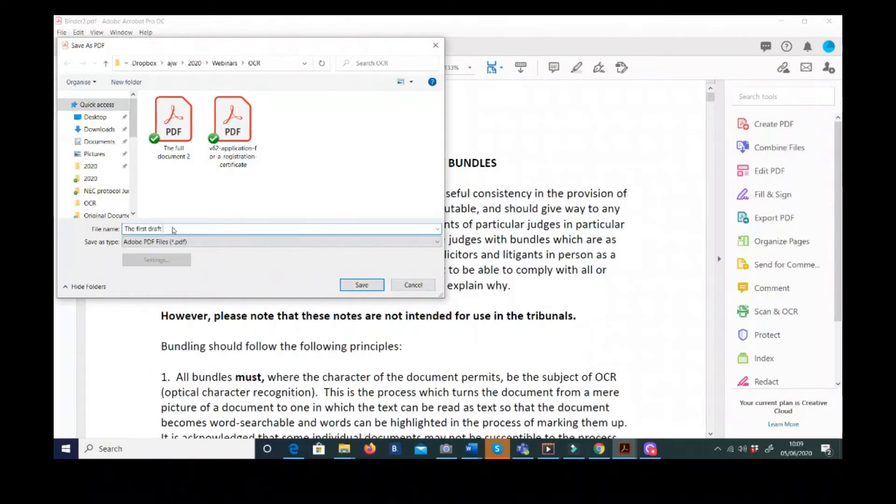
{"action": "type", "text": " for service 5.6.2020"}
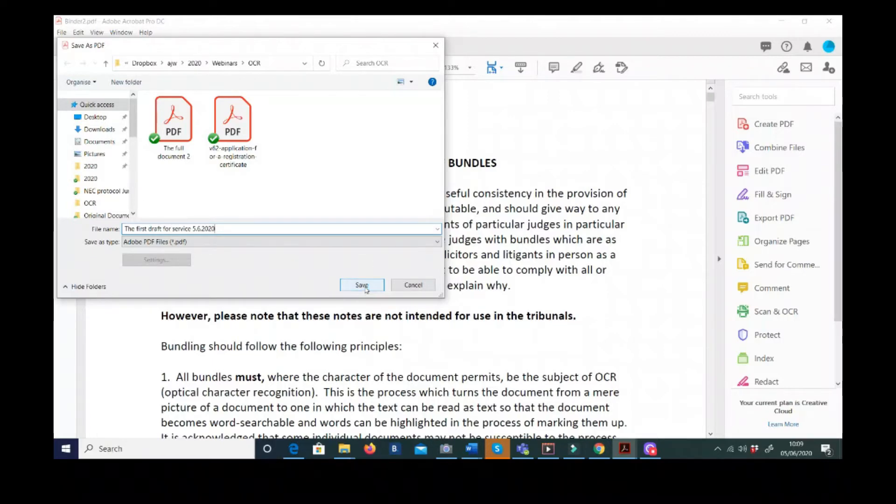
{"action": "left_click", "coordinate": [366, 288]}
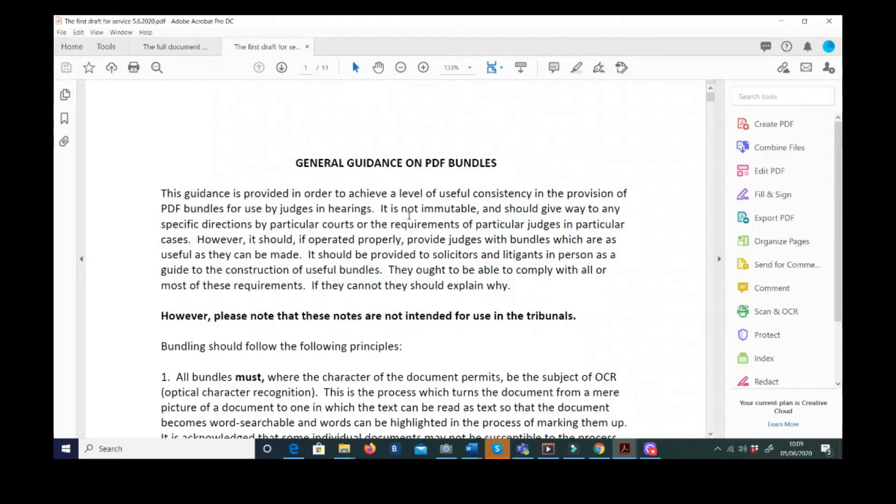
Step: Open the combined PDF for page organizing and examine its page thumbnails at smaller and larger sizes
{"action": "left_click", "coordinate": [779, 240]}
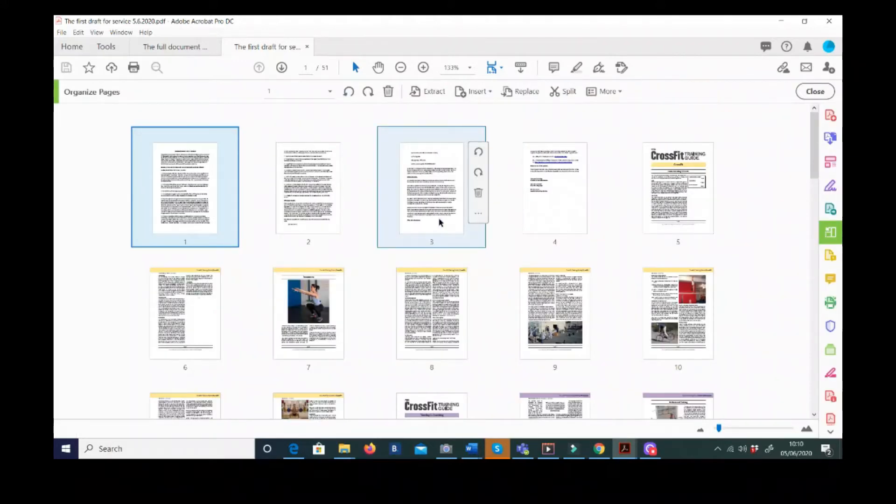
{"action": "scroll", "coordinate": [444, 286], "scroll_direction": "down", "scroll_amount": 10}
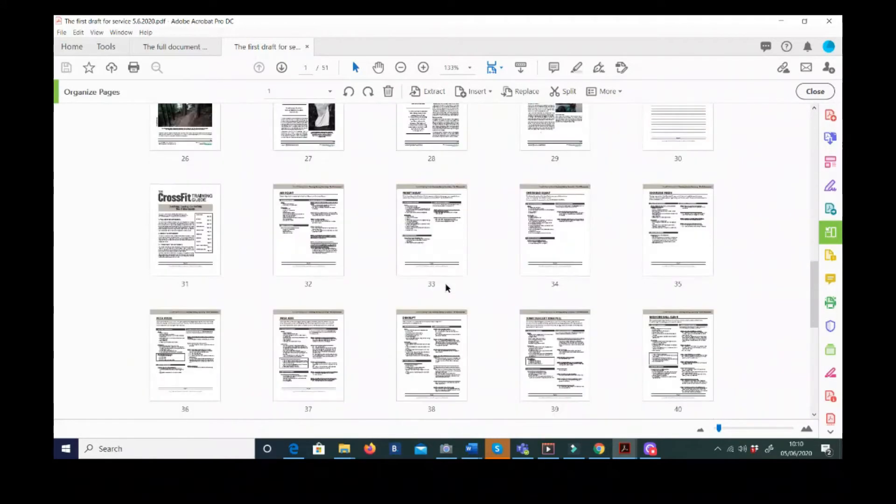
{"action": "scroll", "coordinate": [445, 282], "scroll_direction": "up", "scroll_amount": 10}
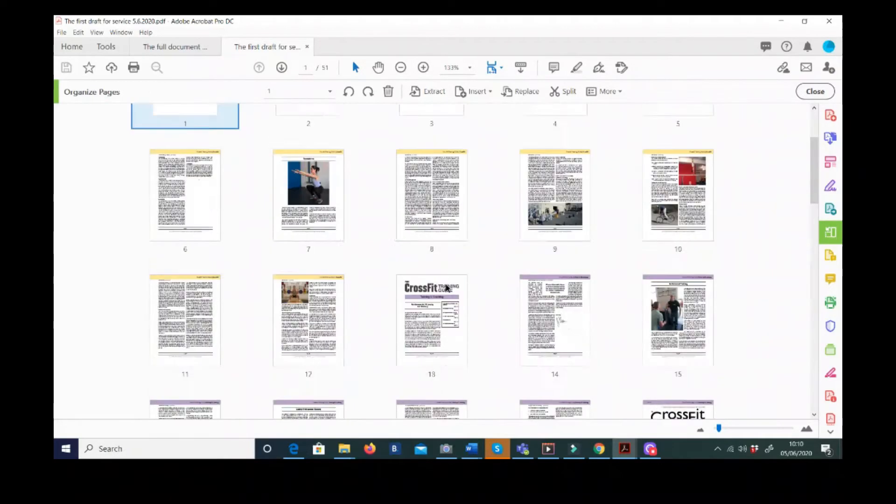
{"action": "scroll", "coordinate": [445, 283], "scroll_direction": "up", "scroll_amount": 2}
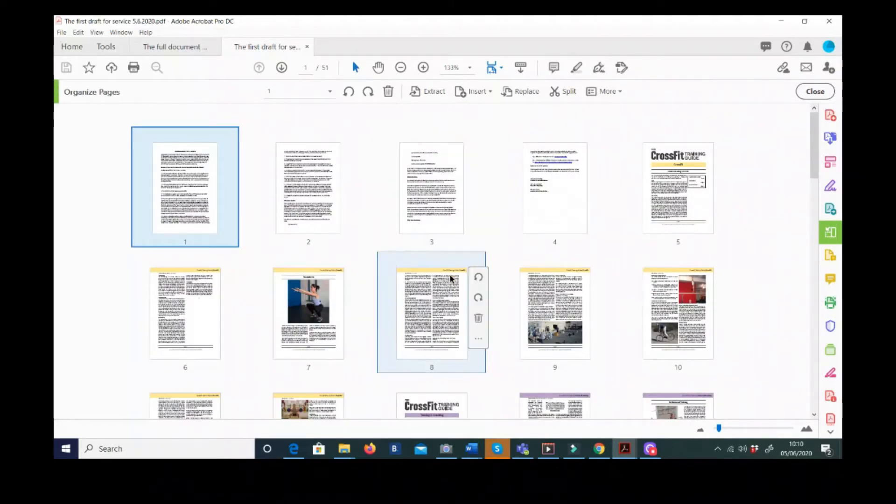
{"action": "scroll", "coordinate": [451, 278], "scroll_direction": "down", "scroll_amount": 2}
{"action": "scroll", "coordinate": [450, 276], "scroll_direction": "up", "scroll_amount": 2}
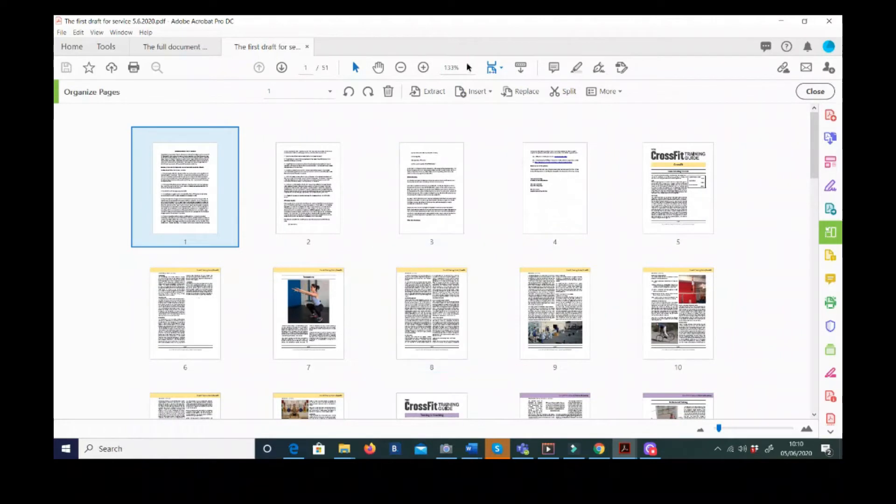
{"action": "mouse_move", "coordinate": [478, 172]}
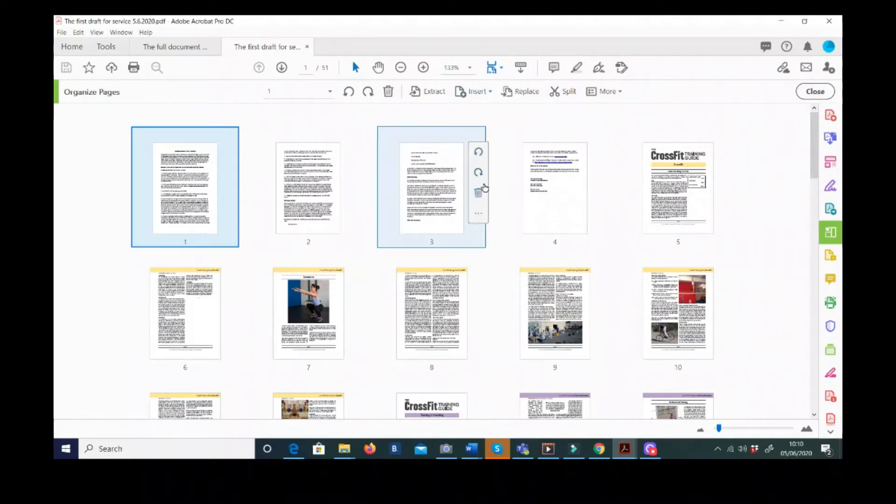
{"action": "scroll", "coordinate": [484, 187], "scroll_direction": "down", "scroll_amount": 1, "text": "ctrl"}
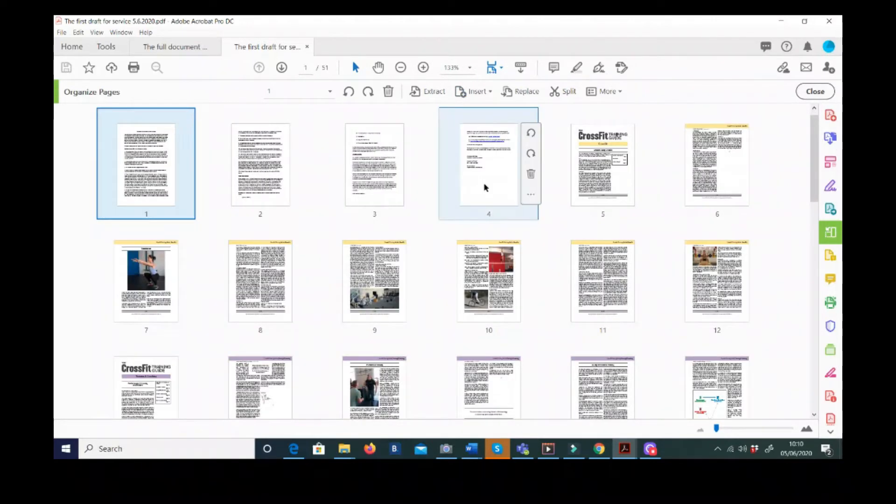
{"action": "left_click_drag", "start_coordinate": [484, 187], "coordinate": [427, 235]}
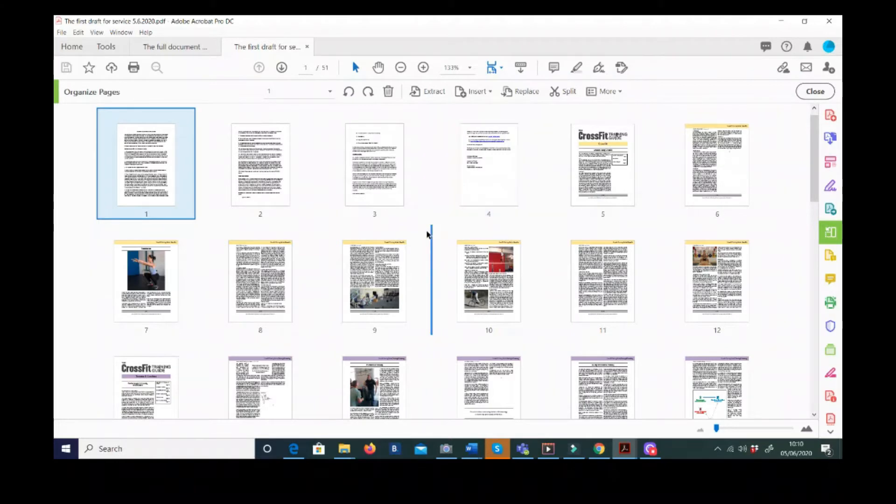
{"action": "scroll", "coordinate": [426, 234], "scroll_direction": "up", "scroll_amount": 2, "text": "ctrl"}
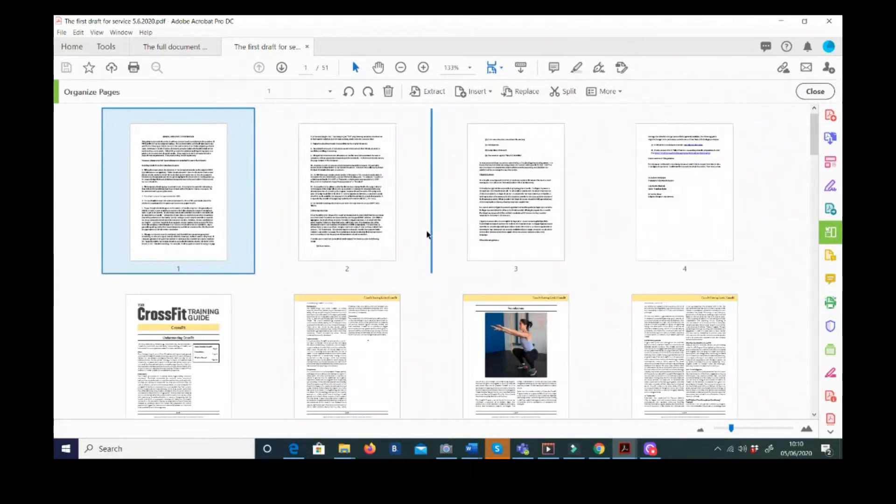
{"action": "scroll", "coordinate": [427, 235], "scroll_direction": "up", "scroll_amount": 1, "text": "ctrl"}
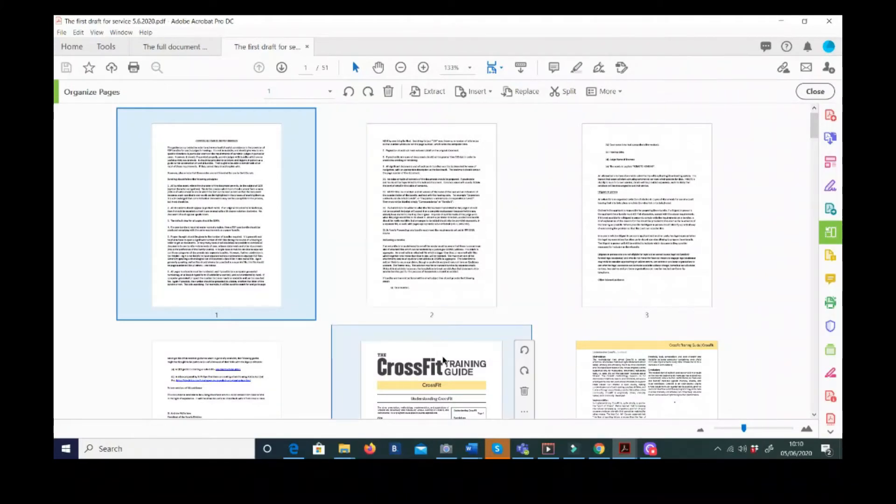
Step: Move the first page of the bundle behind page 2
{"action": "scroll", "coordinate": [450, 362], "scroll_direction": "down", "scroll_amount": 5}
{"action": "scroll", "coordinate": [451, 366], "scroll_direction": "up", "scroll_amount": 2}
{"action": "scroll", "coordinate": [451, 367], "scroll_direction": "up", "scroll_amount": 3}
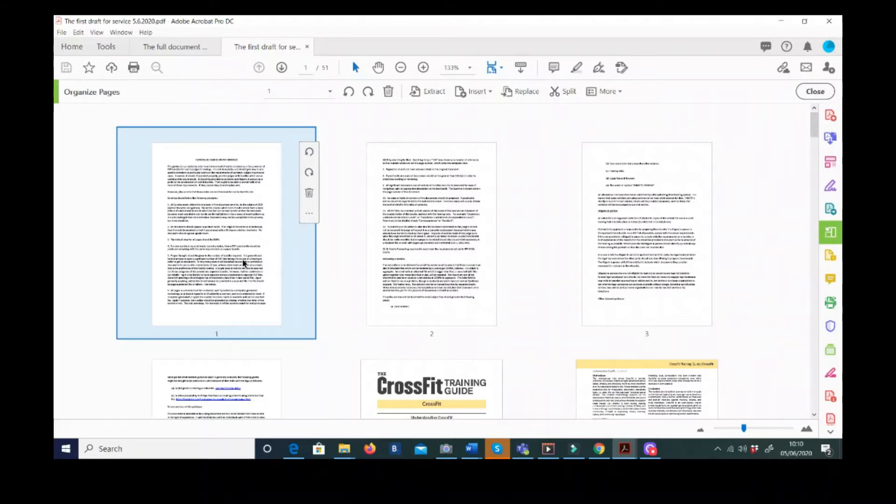
{"action": "left_click_drag", "start_coordinate": [243, 264], "coordinate": [566, 272]}
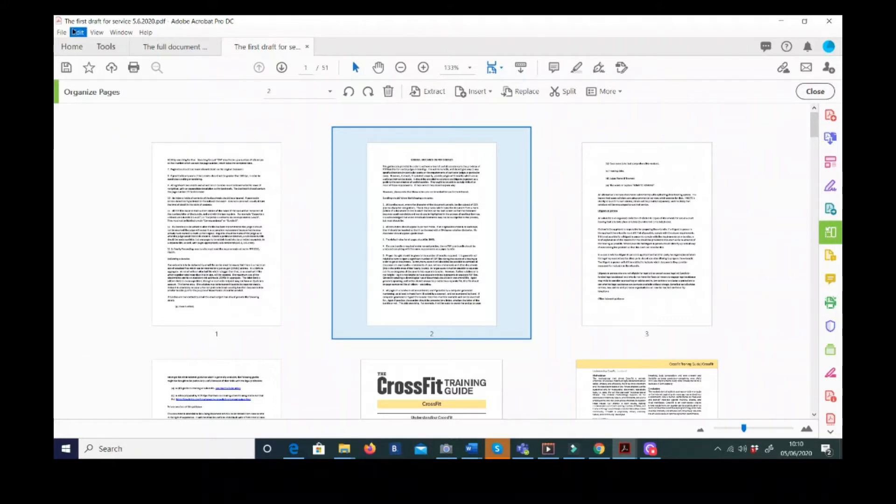
{"action": "left_click", "coordinate": [75, 33]}
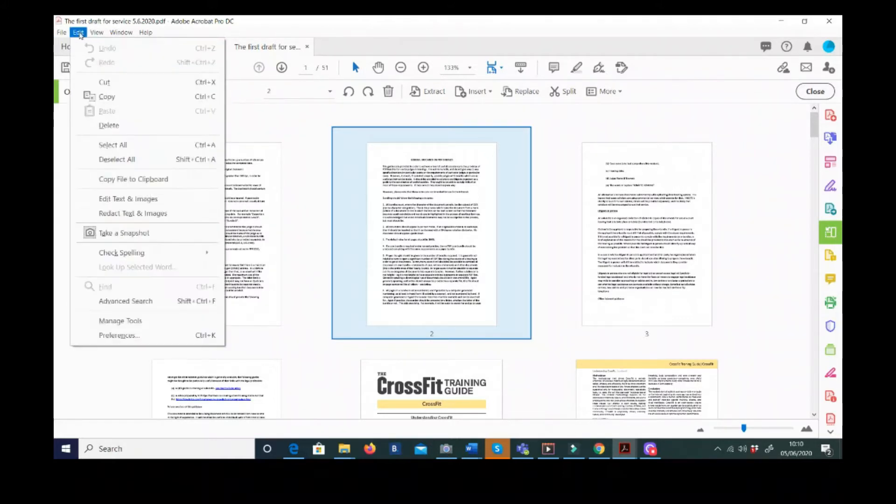
Step: Rotate the first page clockwise and back upright, and move the second page back to the front of the bundle
{"action": "left_click", "coordinate": [306, 181]}
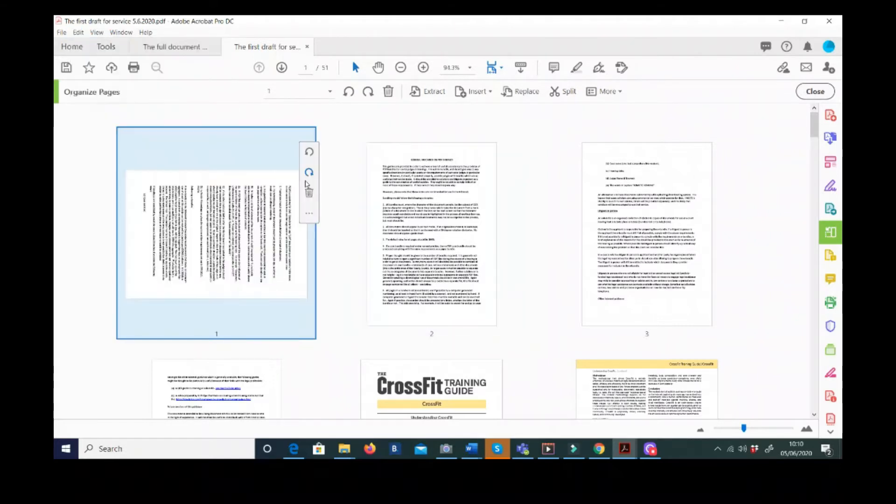
{"action": "left_click", "coordinate": [310, 151]}
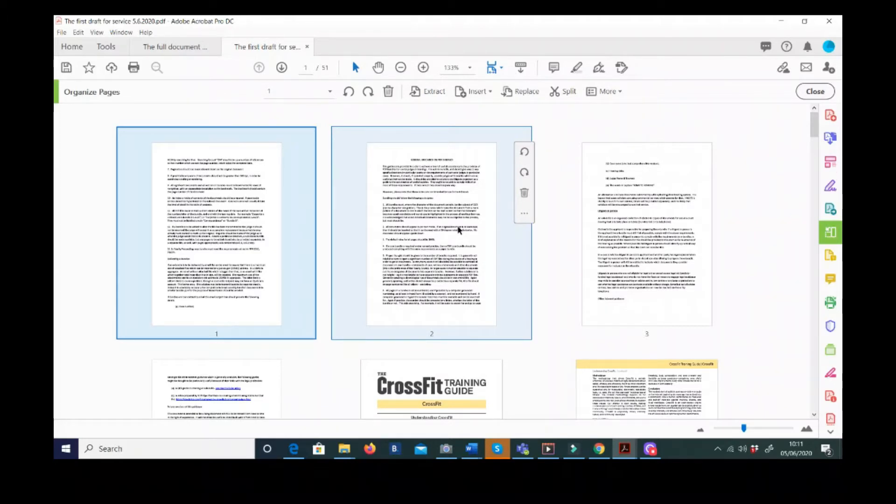
{"action": "left_click_drag", "start_coordinate": [441, 231], "coordinate": [209, 235]}
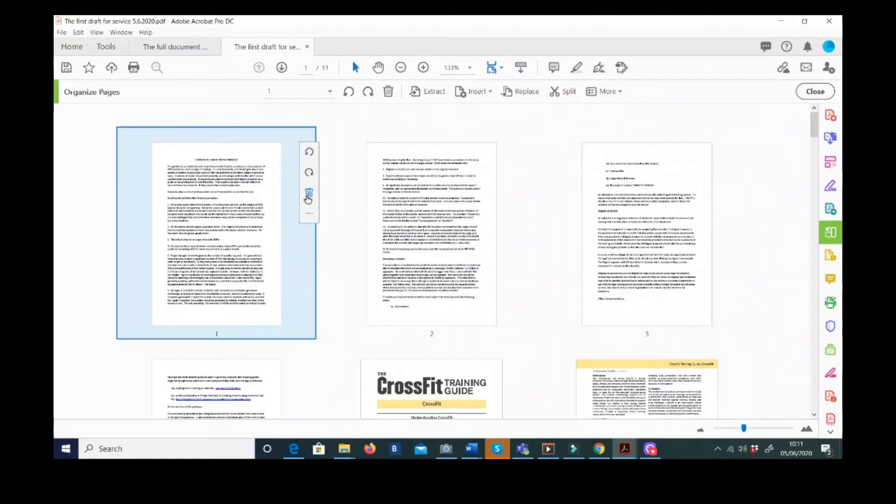
Step: Try to delete page 11 from the document
{"action": "scroll", "coordinate": [406, 314], "scroll_direction": "down", "scroll_amount": 8}
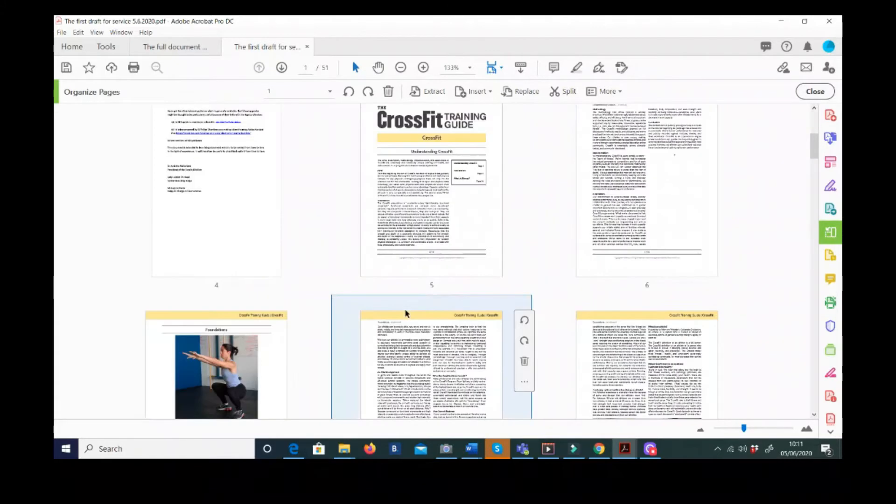
{"action": "scroll", "coordinate": [406, 314], "scroll_direction": "down", "scroll_amount": 4}
{"action": "left_click", "coordinate": [445, 292]}
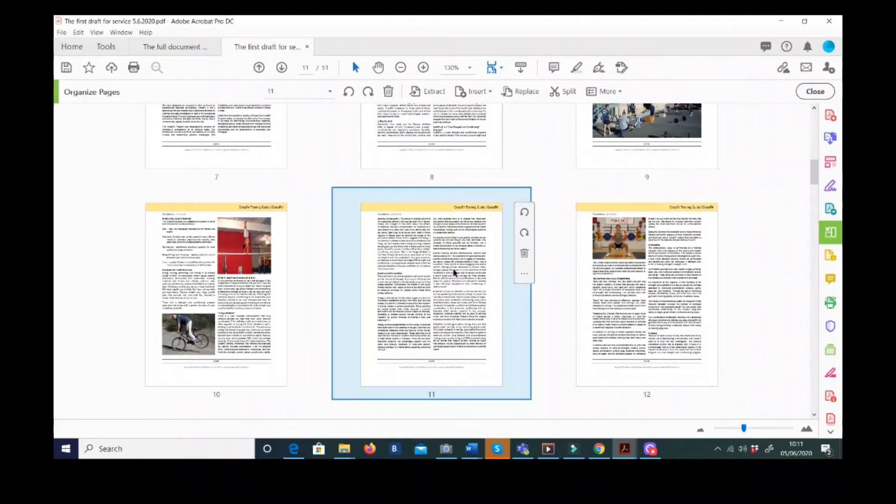
{"action": "key", "text": "Delete"}
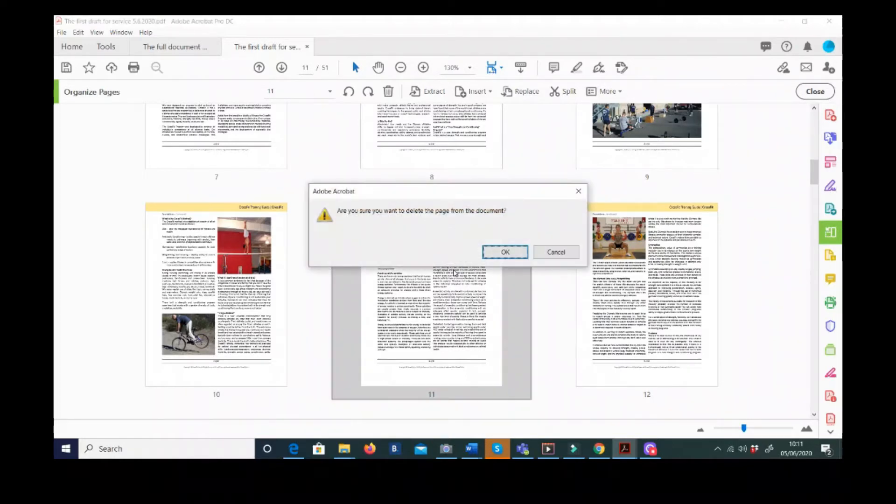
{"action": "left_click", "coordinate": [556, 255]}
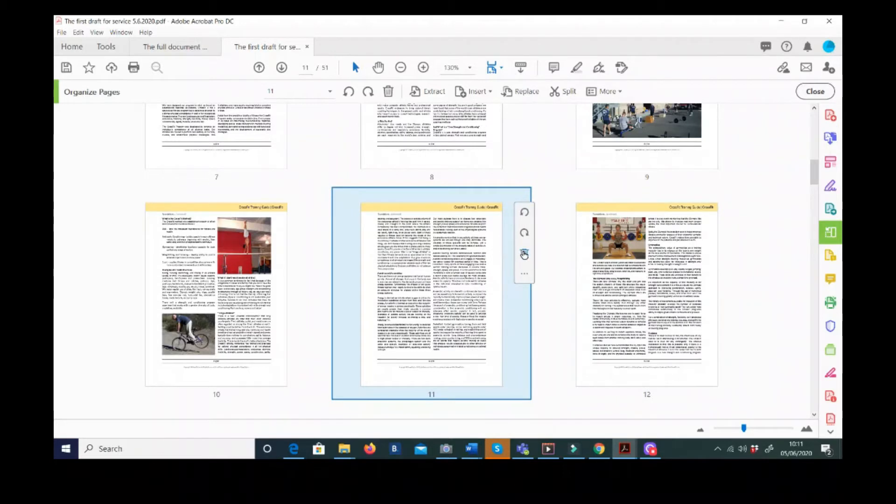
{"action": "left_click", "coordinate": [524, 253]}
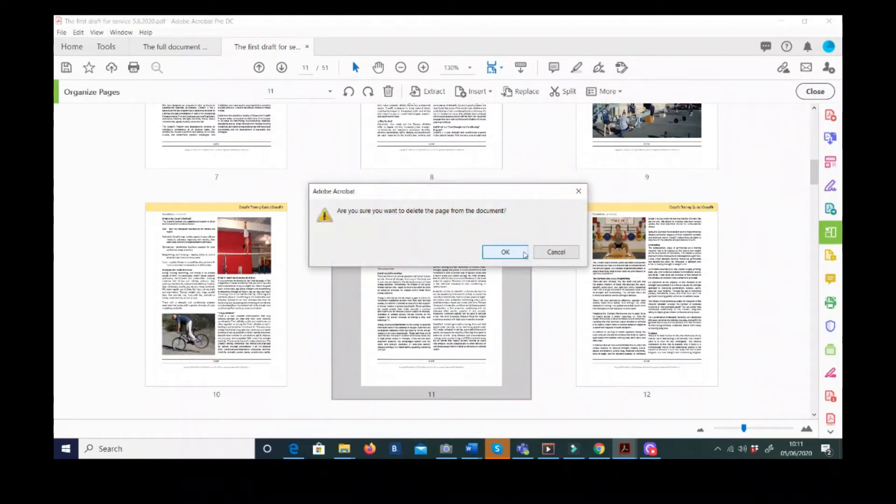
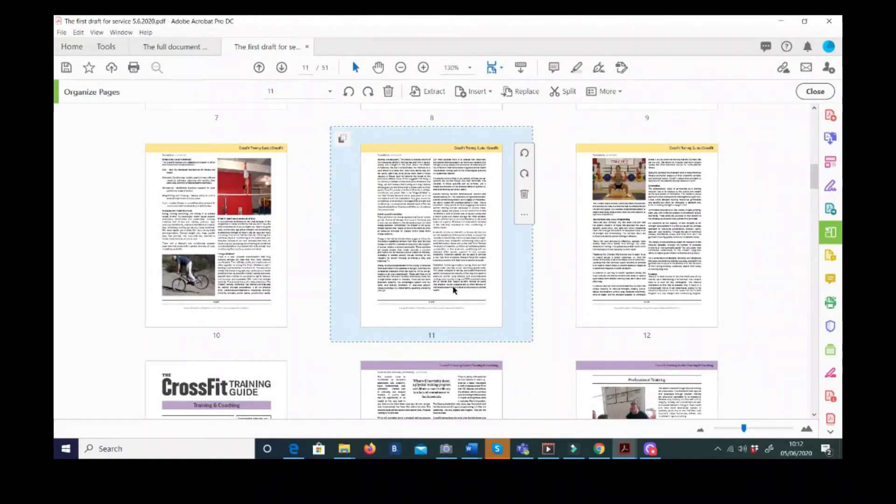
Step: Paste the cut page 11 directly after page 17, the "Scaling Professional Training" page
{"action": "scroll", "coordinate": [453, 289], "scroll_direction": "down", "scroll_amount": 8}
{"action": "scroll", "coordinate": [453, 289], "scroll_direction": "down", "scroll_amount": 2}
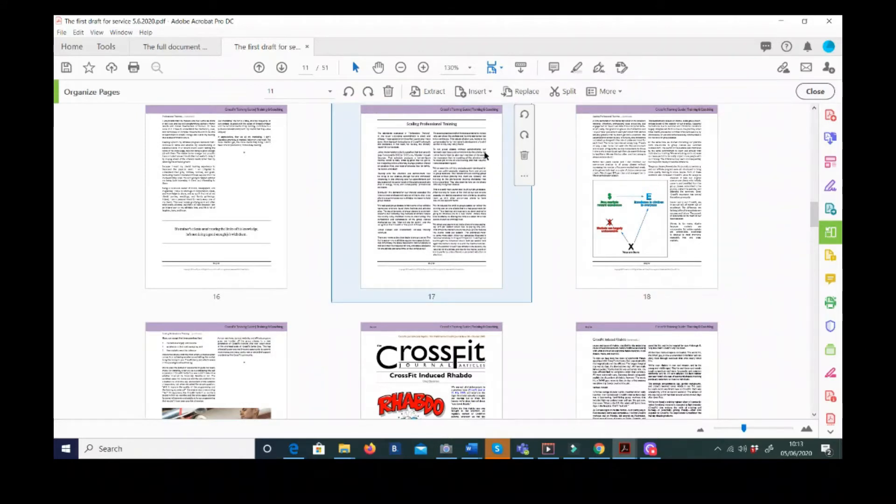
{"action": "right_click", "coordinate": [513, 258]}
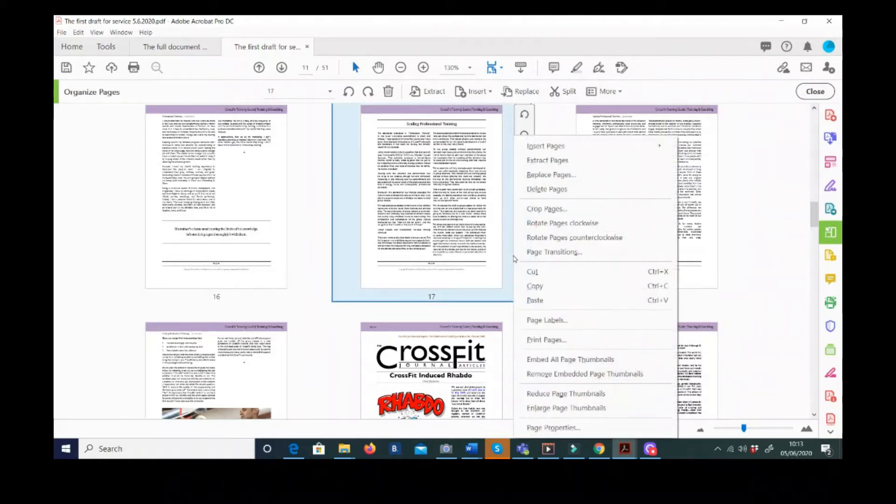
{"action": "left_click", "coordinate": [536, 301]}
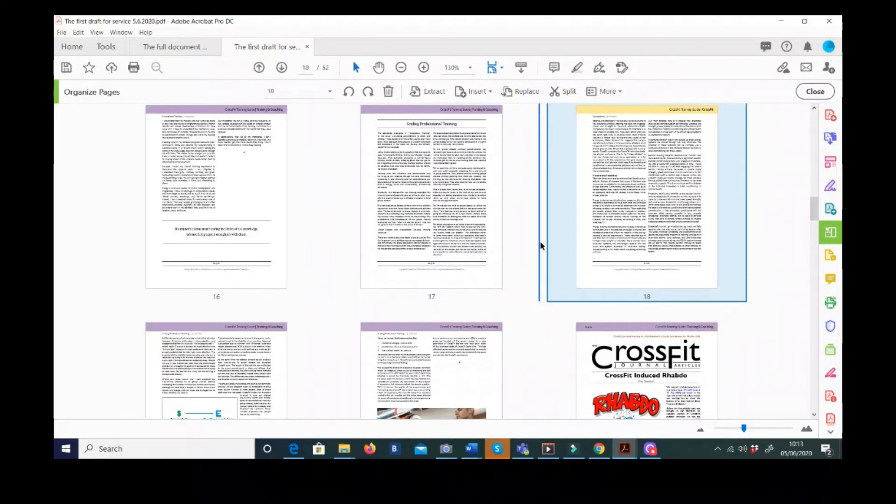
Step: Compare the original page 11 with the pasted page 18, enlarging the page thumbnails to check both and the pages around them
{"action": "scroll", "coordinate": [540, 244], "scroll_direction": "up", "scroll_amount": 5}
{"action": "scroll", "coordinate": [540, 244], "scroll_direction": "up", "scroll_amount": 5}
{"action": "mouse_move", "coordinate": [491, 256]}
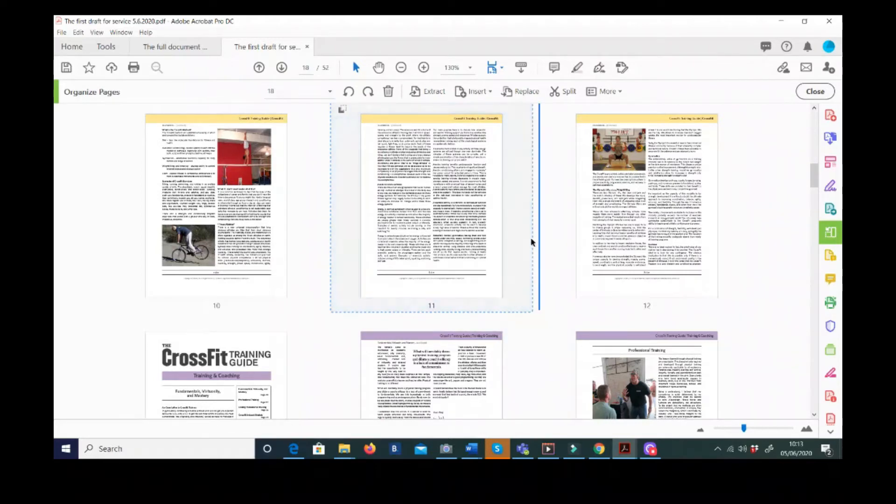
{"action": "scroll", "coordinate": [450, 275], "scroll_direction": "down", "scroll_amount": 8}
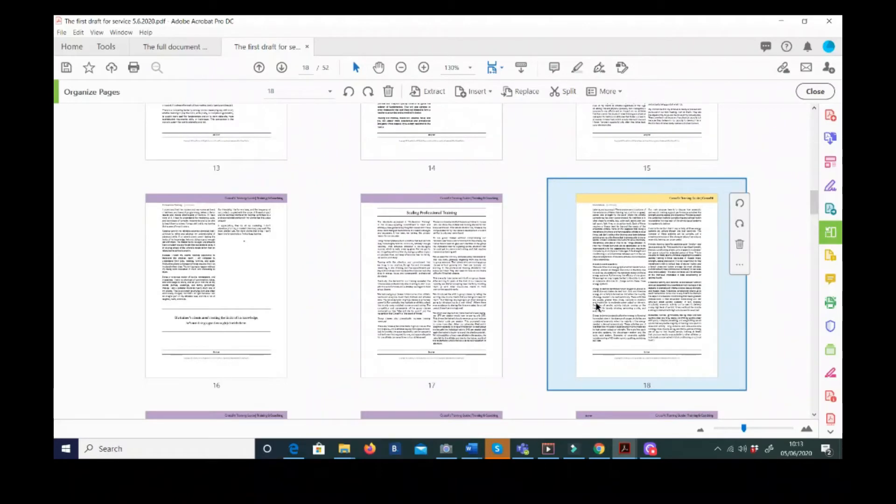
{"action": "scroll", "coordinate": [596, 306], "scroll_direction": "up", "scroll_amount": 7}
{"action": "scroll", "coordinate": [598, 306], "scroll_direction": "up", "scroll_amount": 3}
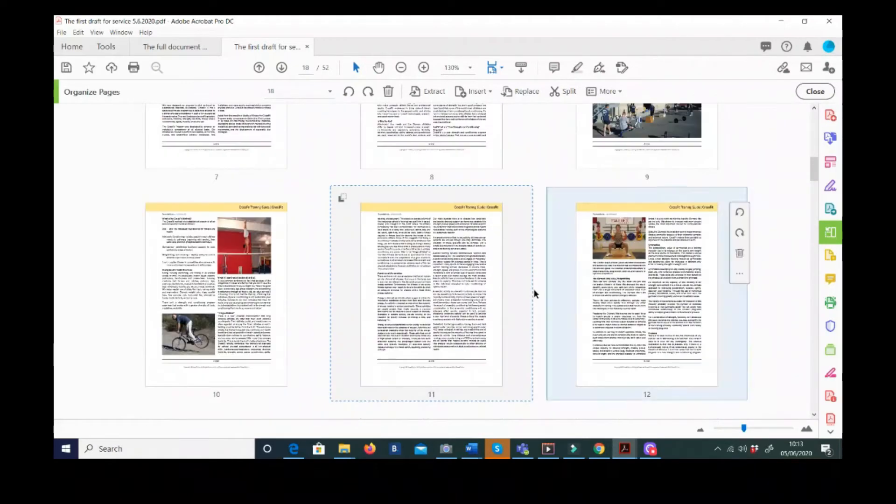
{"action": "scroll", "coordinate": [462, 283], "scroll_direction": "up", "scroll_amount": 1}
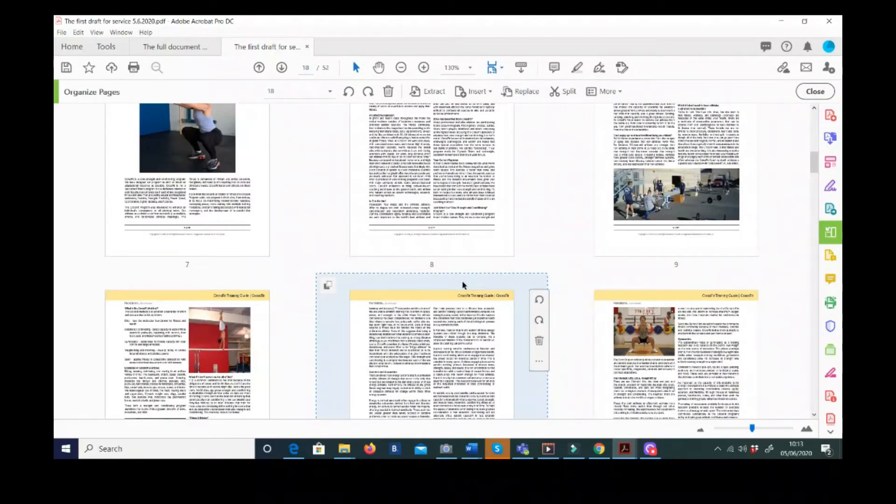
{"action": "scroll", "coordinate": [462, 281], "scroll_direction": "down", "scroll_amount": 3}
{"action": "scroll", "coordinate": [462, 281], "scroll_direction": "up", "scroll_amount": 1}
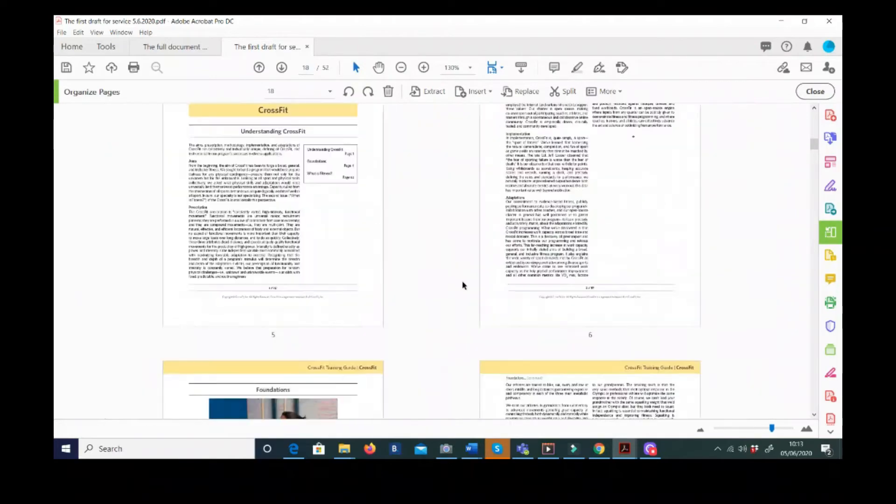
{"action": "scroll", "coordinate": [463, 282], "scroll_direction": "up", "scroll_amount": 5}
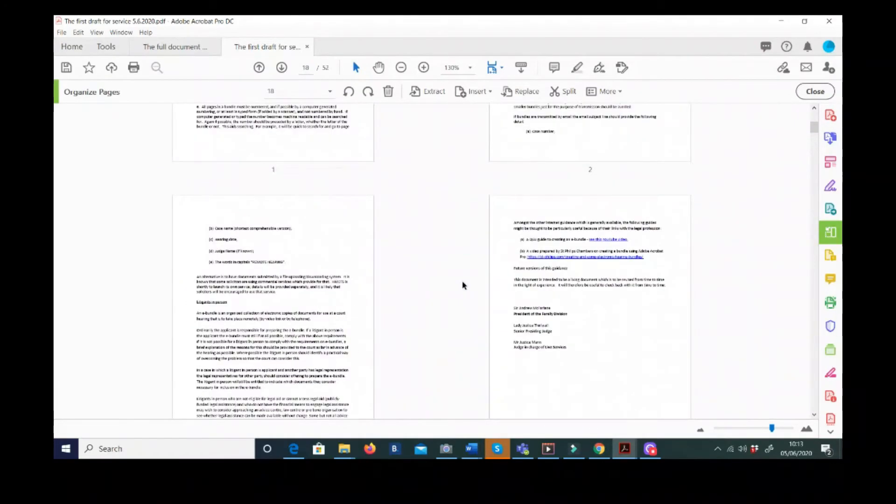
{"action": "scroll", "coordinate": [462, 282], "scroll_direction": "down", "scroll_amount": 8}
{"action": "scroll", "coordinate": [462, 286], "scroll_direction": "down", "scroll_amount": 5}
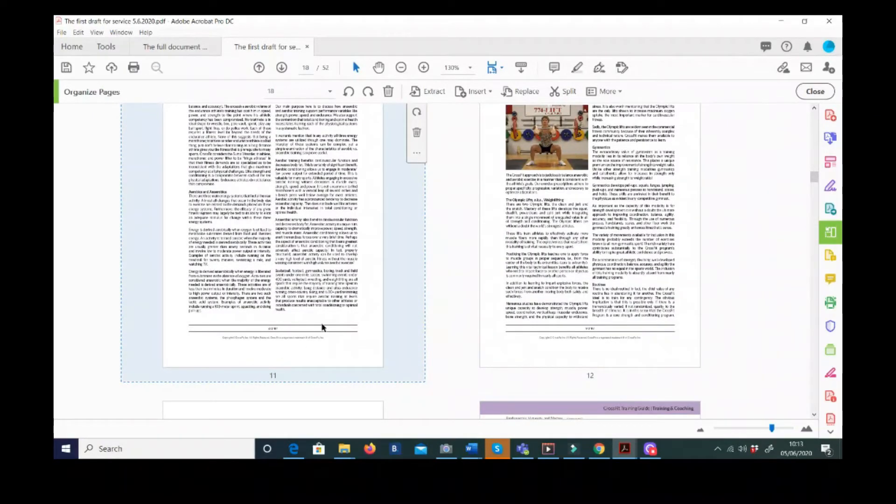
{"action": "scroll", "coordinate": [455, 338], "scroll_direction": "down", "scroll_amount": 10}
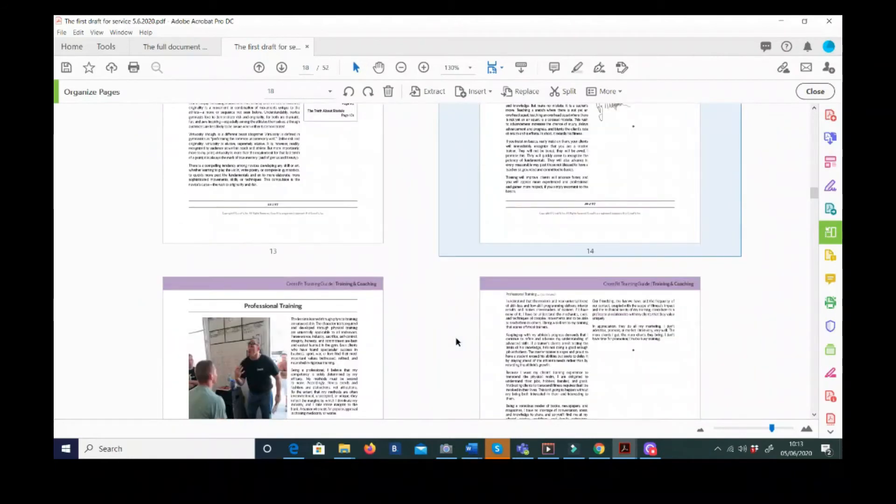
{"action": "scroll", "coordinate": [456, 337], "scroll_direction": "down", "scroll_amount": 10}
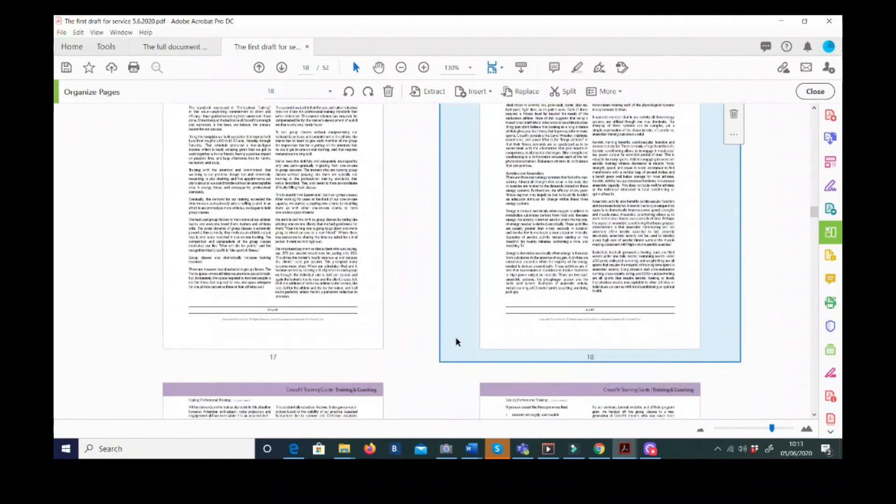
{"action": "scroll", "coordinate": [455, 342], "scroll_direction": "down", "scroll_amount": 1}
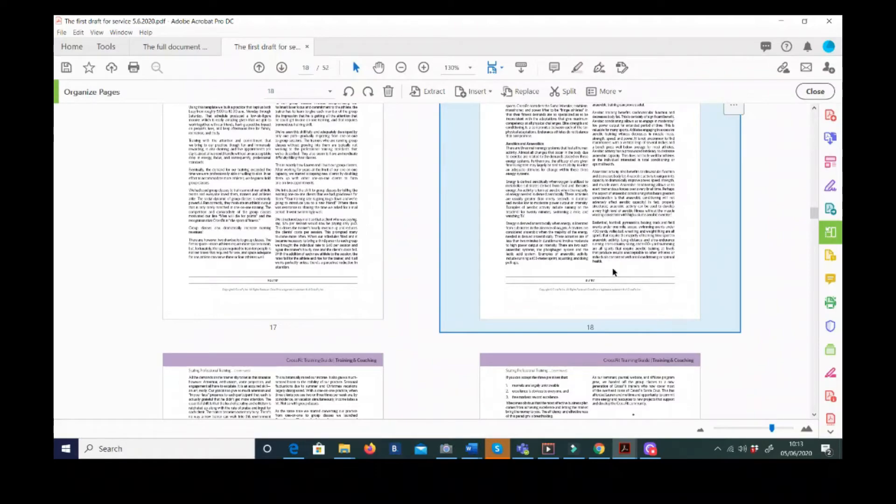
Step: Delete the original page 11 from the document
{"action": "scroll", "coordinate": [607, 259], "scroll_direction": "up", "scroll_amount": 15}
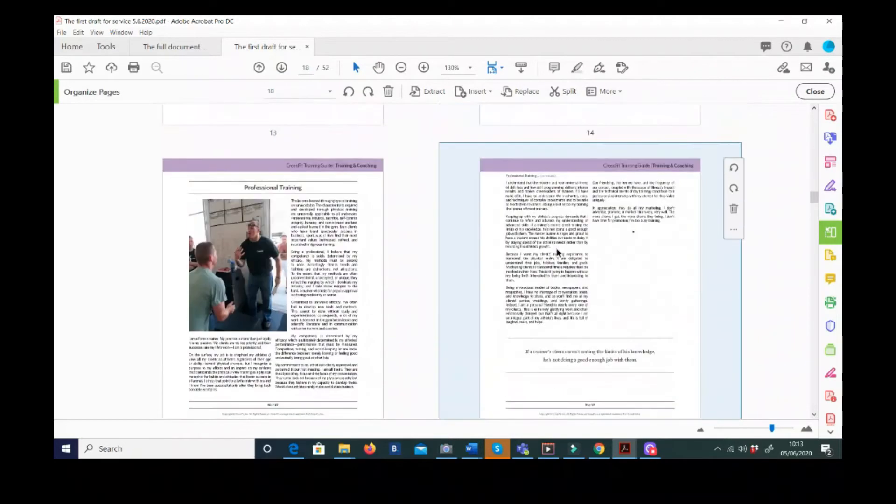
{"action": "scroll", "coordinate": [558, 252], "scroll_direction": "up", "scroll_amount": 6}
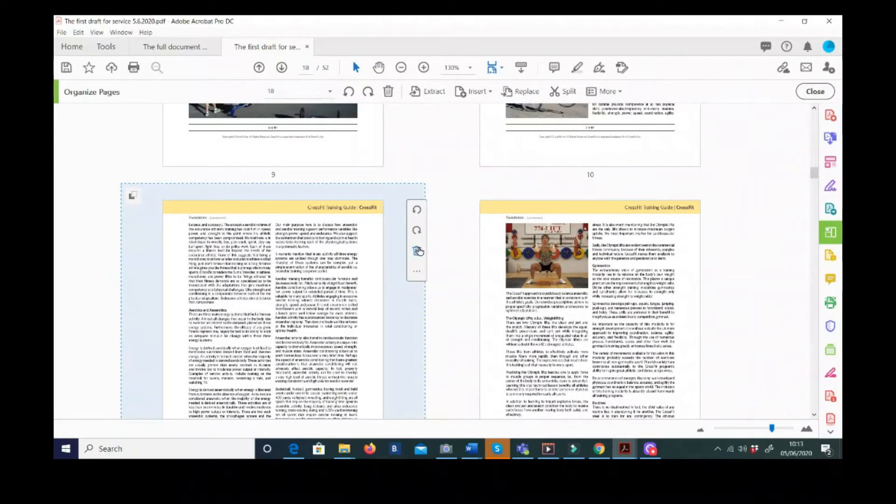
{"action": "left_click", "coordinate": [417, 252]}
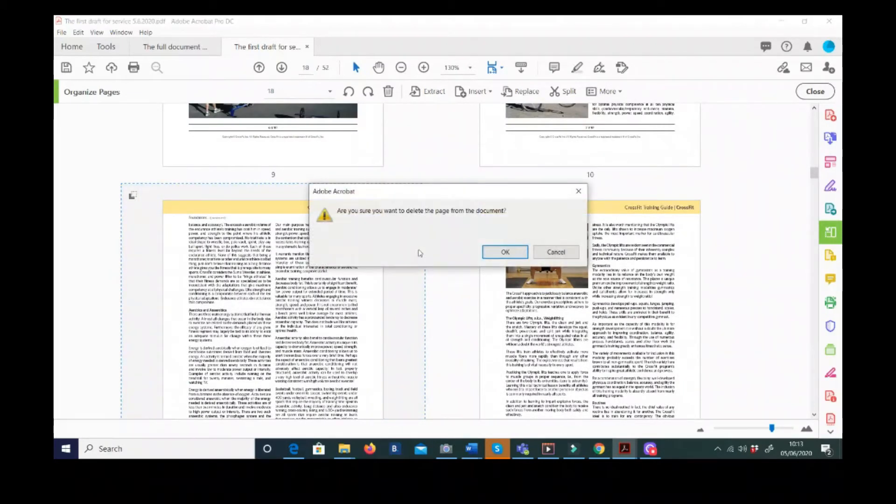
{"action": "left_click", "coordinate": [503, 257]}
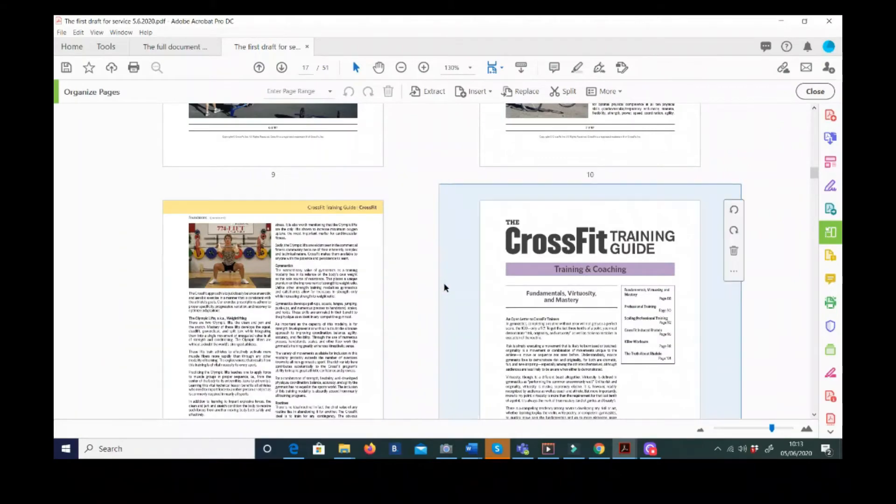
Step: Insert the photo IMG_6056 from file directly after page 17
{"action": "scroll", "coordinate": [444, 283], "scroll_direction": "down", "scroll_amount": 3}
{"action": "scroll", "coordinate": [444, 284], "scroll_direction": "down", "scroll_amount": 4}
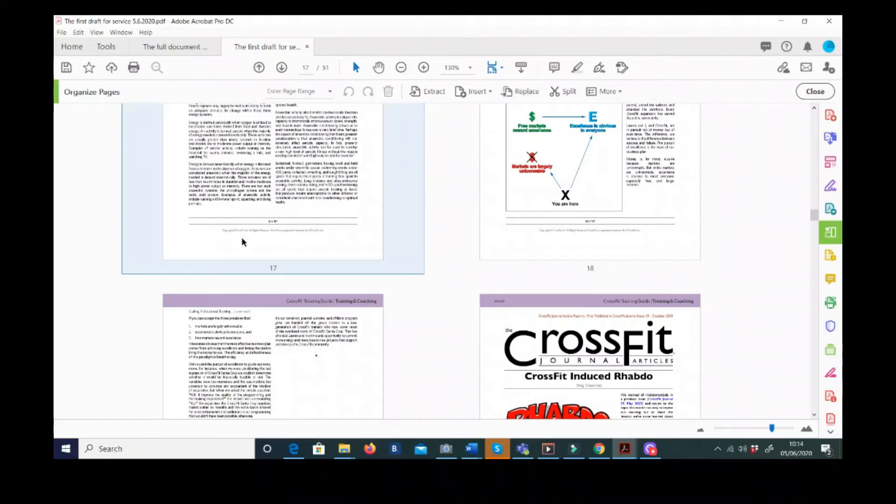
{"action": "scroll", "coordinate": [242, 241], "scroll_direction": "up", "scroll_amount": 3}
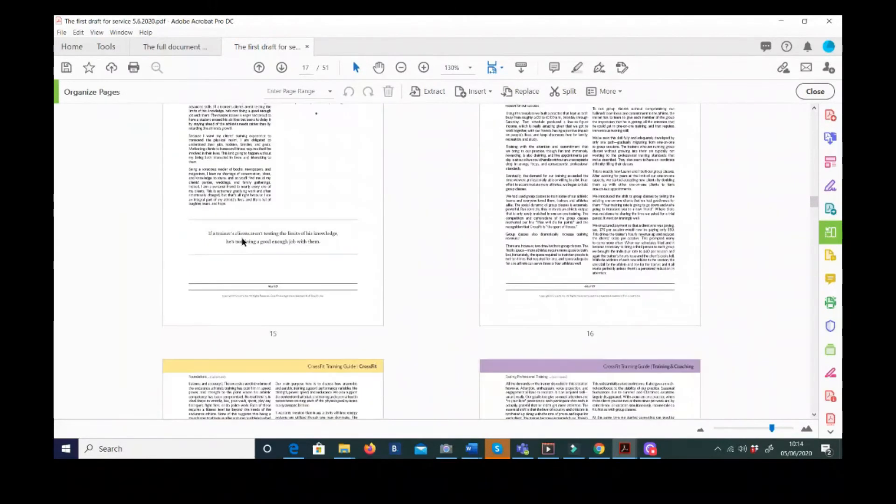
{"action": "scroll", "coordinate": [243, 240], "scroll_direction": "down", "scroll_amount": 3}
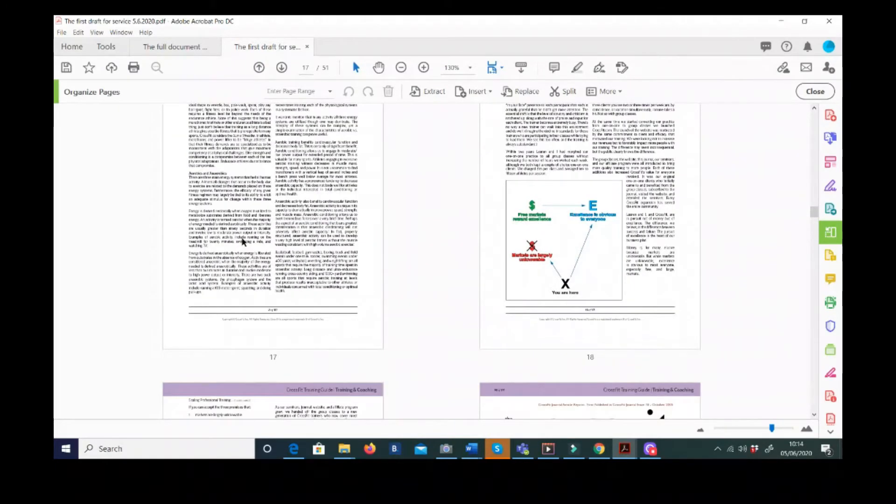
{"action": "left_click", "coordinate": [242, 239]}
{"action": "right_click", "coordinate": [304, 247]}
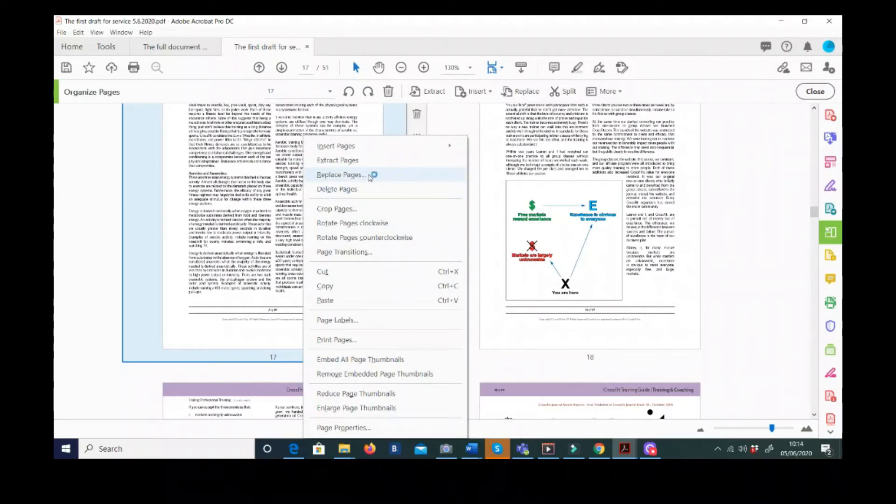
{"action": "mouse_move", "coordinate": [359, 153]}
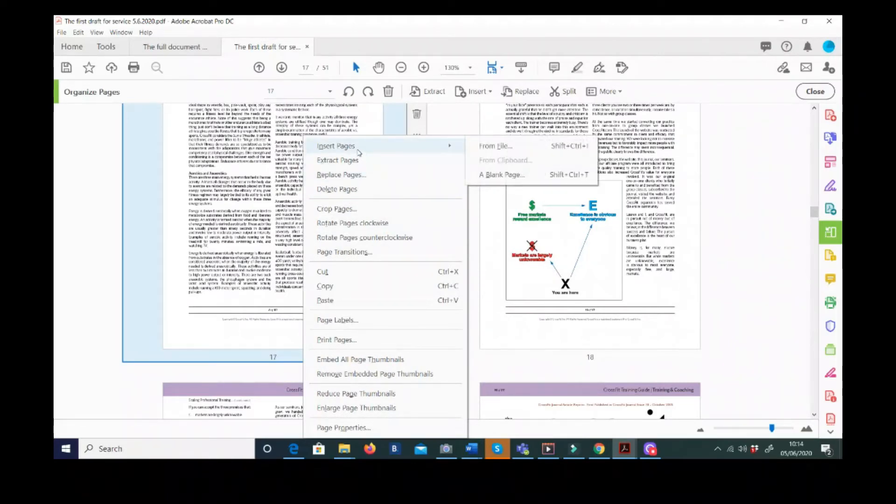
{"action": "left_click", "coordinate": [483, 150]}
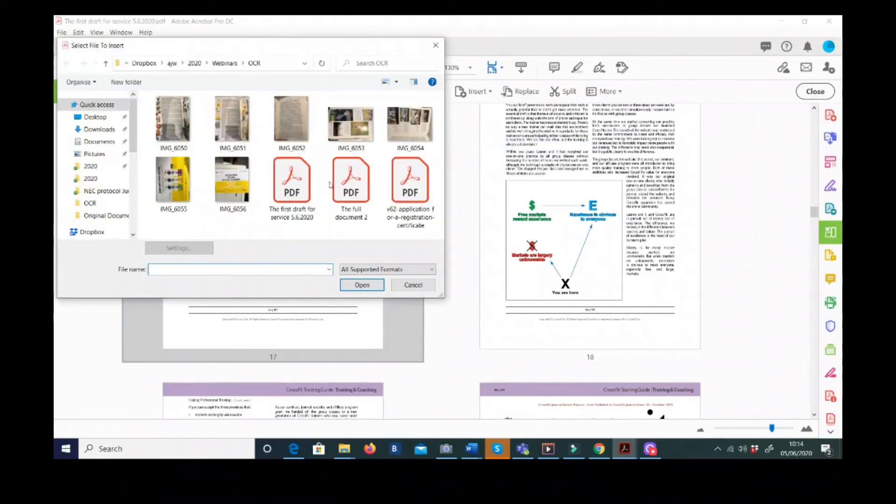
{"action": "double_click", "coordinate": [221, 204]}
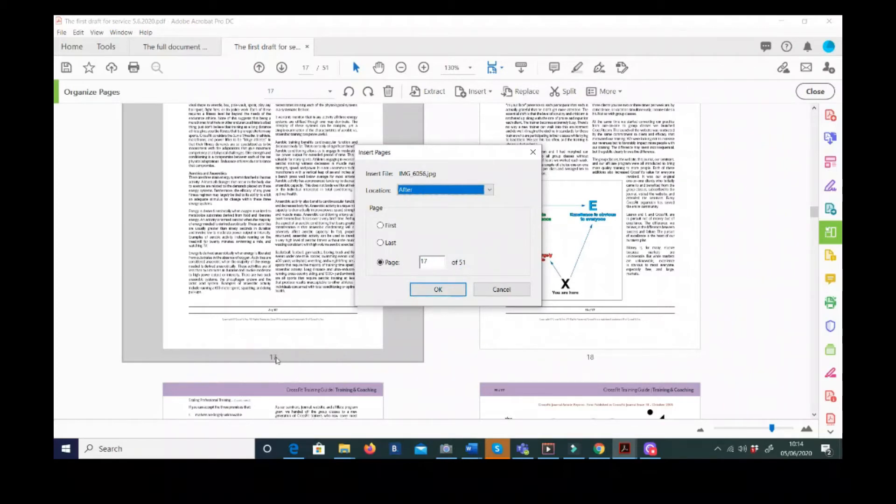
{"action": "left_click", "coordinate": [447, 293]}
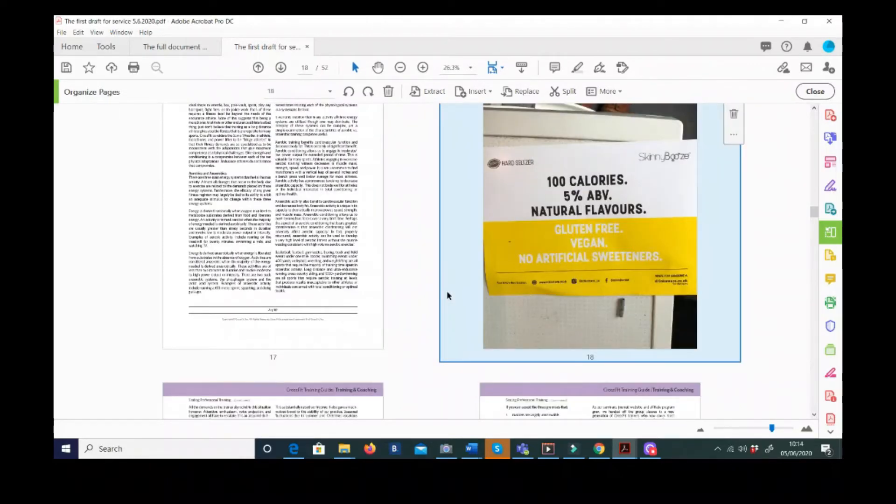
Step: Show three page thumbnails per row, and extend and shrink the selection from page 16 one page at a time
{"action": "scroll", "coordinate": [513, 239], "scroll_direction": "up", "scroll_amount": 3}
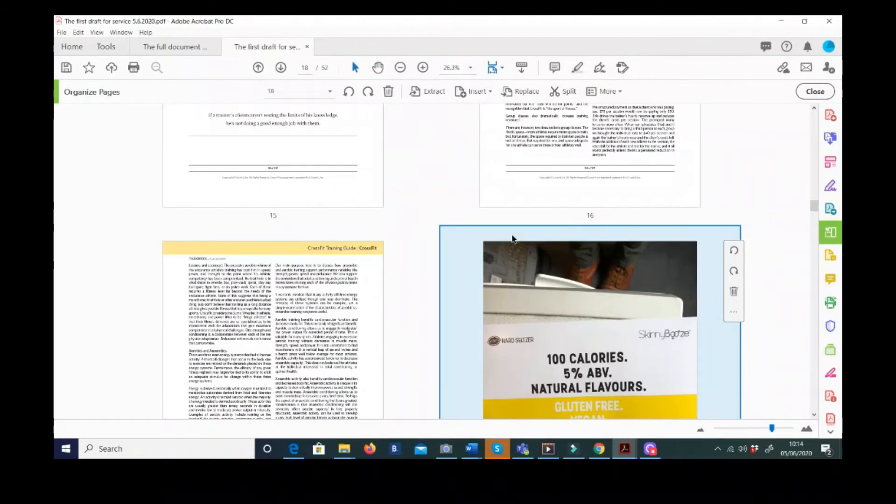
{"action": "scroll", "coordinate": [513, 238], "scroll_direction": "up", "scroll_amount": 6}
{"action": "scroll", "coordinate": [512, 234], "scroll_direction": "down", "scroll_amount": 3}
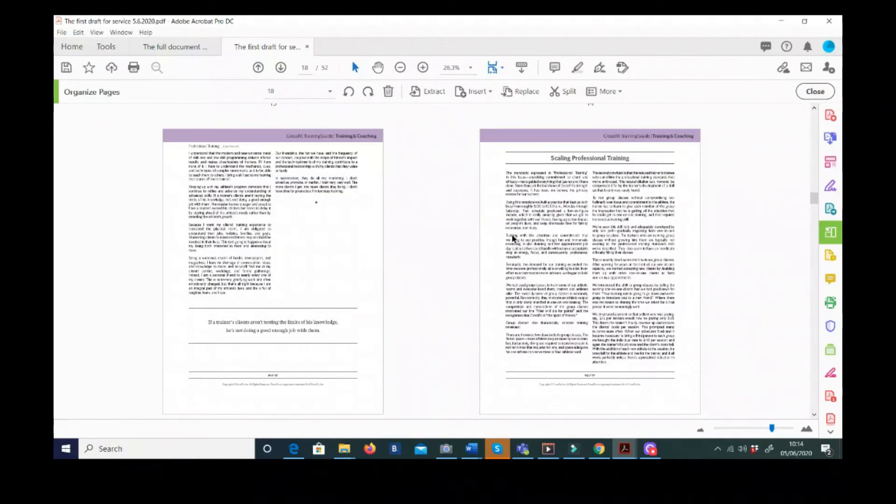
{"action": "scroll", "coordinate": [513, 238], "scroll_direction": "down", "scroll_amount": 1}
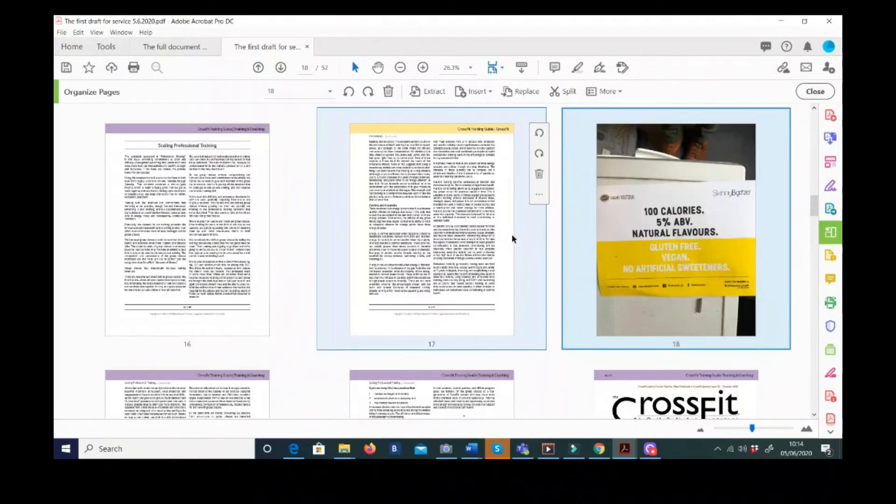
{"action": "scroll", "coordinate": [511, 234], "scroll_direction": "down", "scroll_amount": 1}
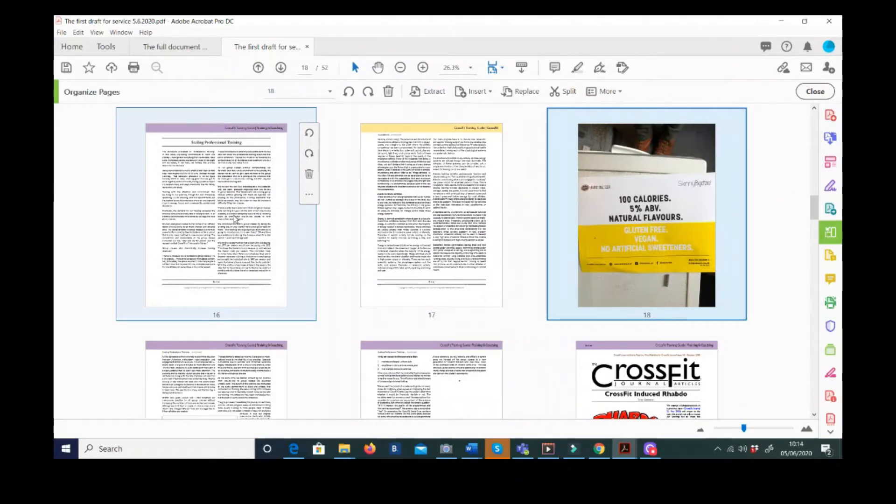
{"action": "left_click", "coordinate": [240, 226]}
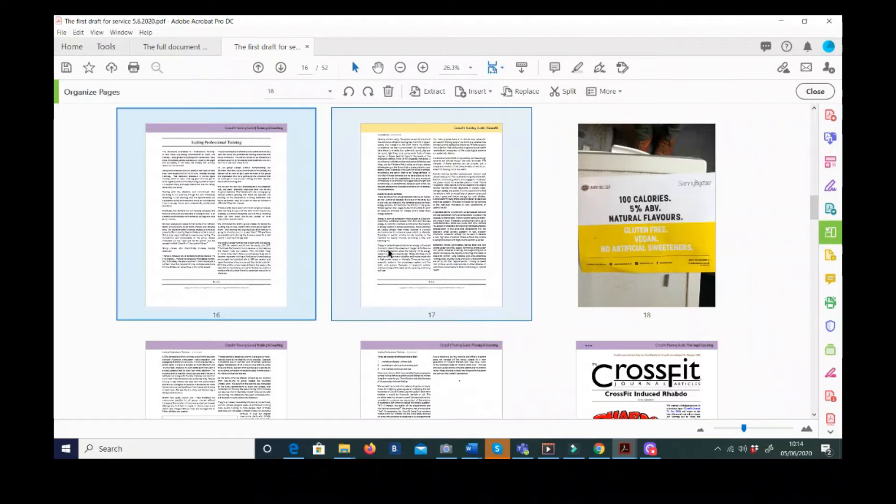
{"action": "key", "text": "shift+Right"}
{"action": "key", "text": "shift+Right"}
{"action": "key", "text": "shift+Right"}
{"action": "key", "text": "shift+Right"}
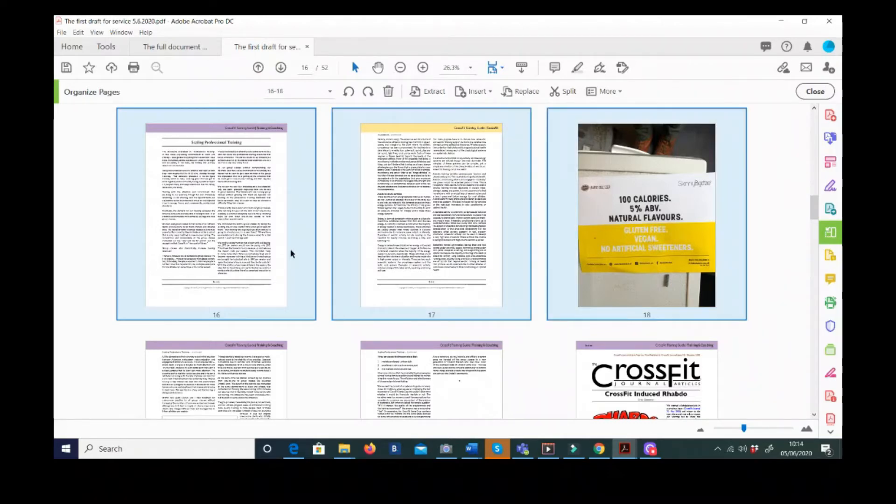
{"action": "key", "text": "shift+Left"}
{"action": "key", "text": "shift+Left"}
{"action": "key", "text": "shift+Left"}
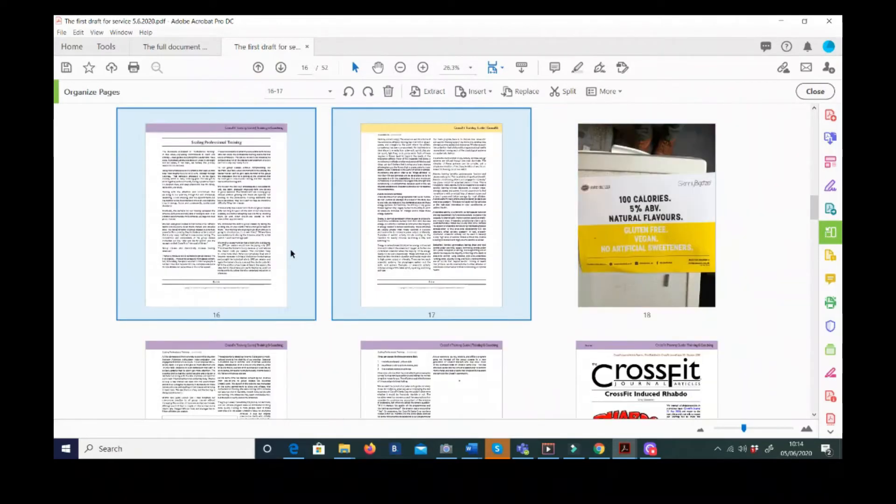
{"action": "key", "text": "shift+Right"}
{"action": "key", "text": "shift+Right"}
{"action": "key", "text": "shift+Right"}
{"action": "key", "text": "shift+Right"}
{"action": "key", "text": "shift+Left"}
{"action": "key", "text": "shift+Left"}
{"action": "key", "text": "shift+Left"}
{"action": "key", "text": "shift+Left"}
Step: Extend and shrink the page selection from page 16 by whole rows, both forwards and backwards
{"action": "key", "text": "shift+Down"}
{"action": "key", "text": "shift+Down"}
{"action": "key", "text": "shift+Down"}
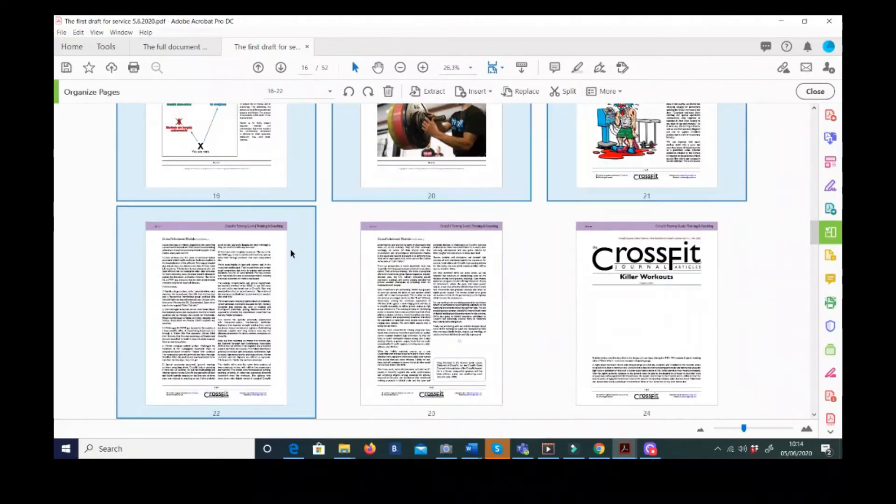
{"action": "key", "text": "shift+Up"}
{"action": "key", "text": "shift+Up"}
{"action": "key", "text": "shift+Up"}
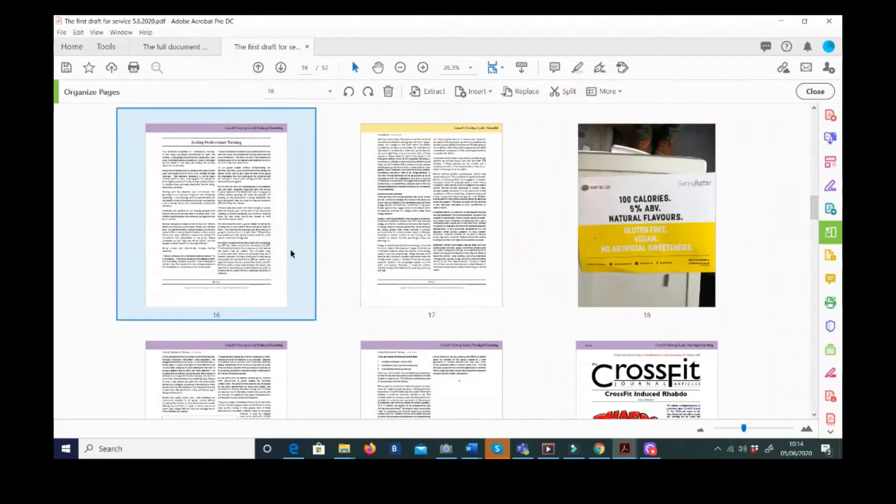
{"action": "key", "text": "shift+Up"}
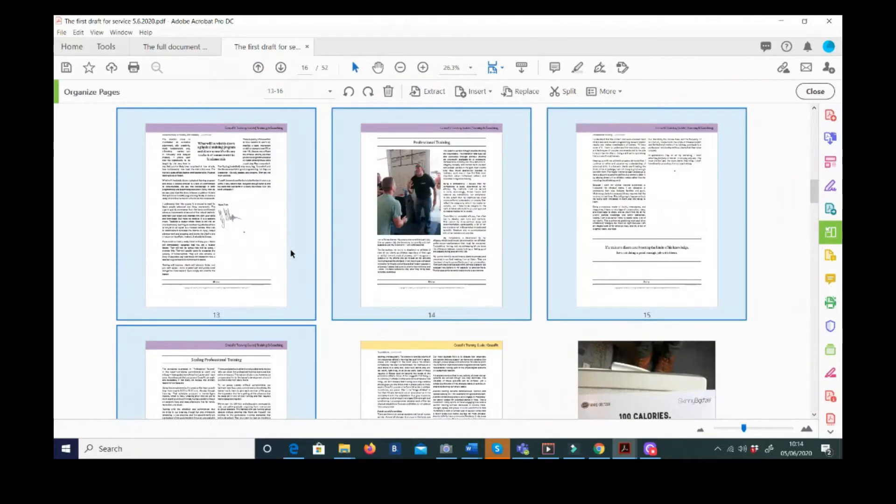
{"action": "key", "text": "shift+Down"}
{"action": "key", "text": "shift+Down"}
{"action": "key", "text": "shift+Up"}
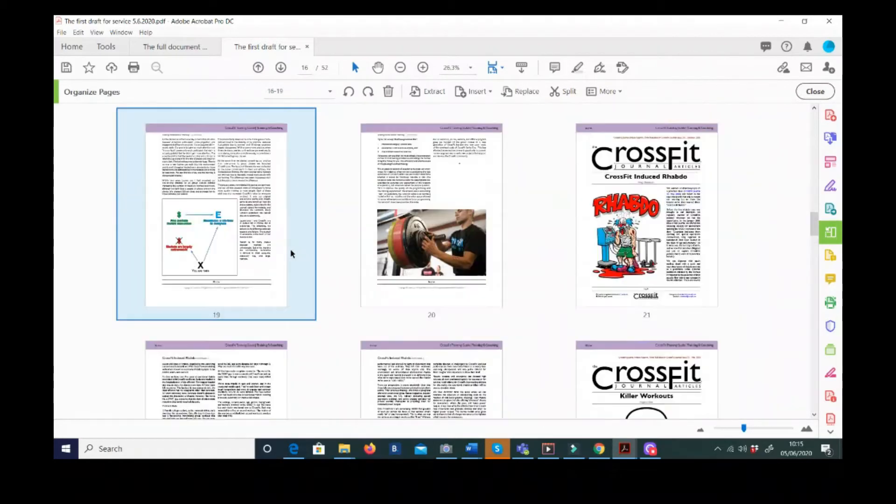
Step: Select the continuous range of pages 7 to 23, starting at the "Foundations" page, and check the selected range
{"action": "key", "text": "Up"}
{"action": "key", "text": "Up"}
{"action": "key", "text": "Up"}
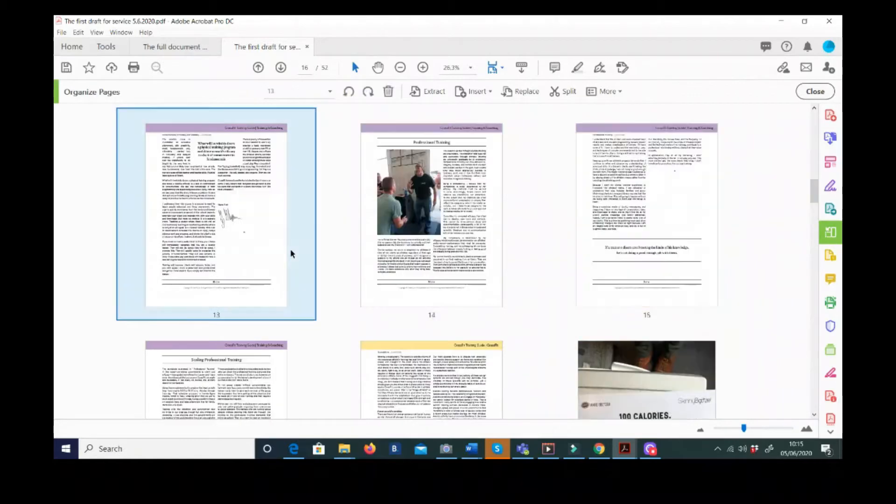
{"action": "mouse_move", "coordinate": [296, 255]}
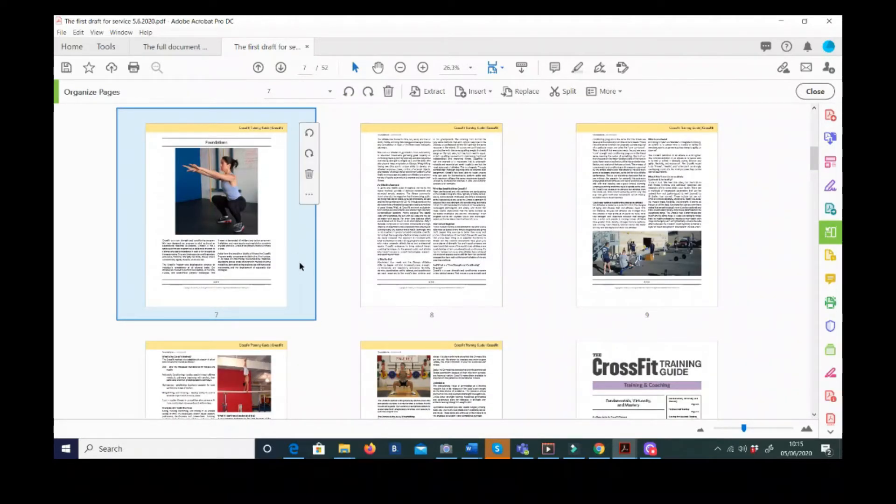
{"action": "left_click", "coordinate": [379, 317], "text": "shift"}
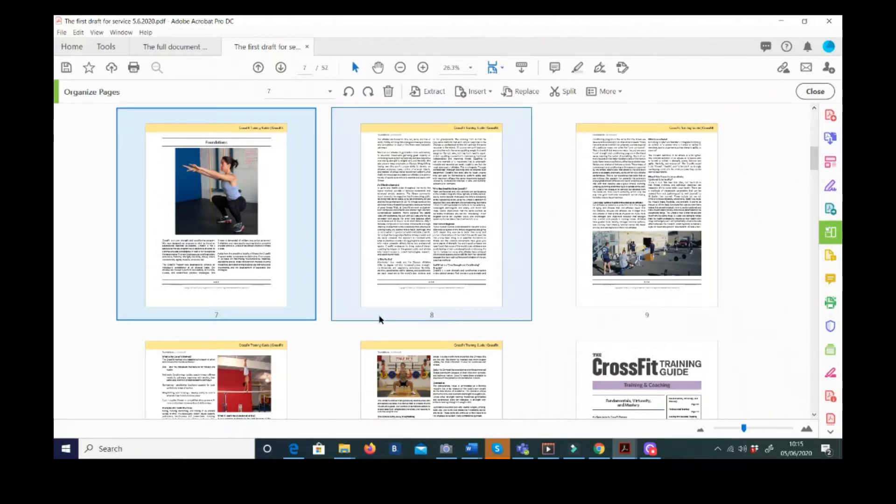
{"action": "scroll", "coordinate": [351, 382], "scroll_direction": "down", "scroll_amount": 10}
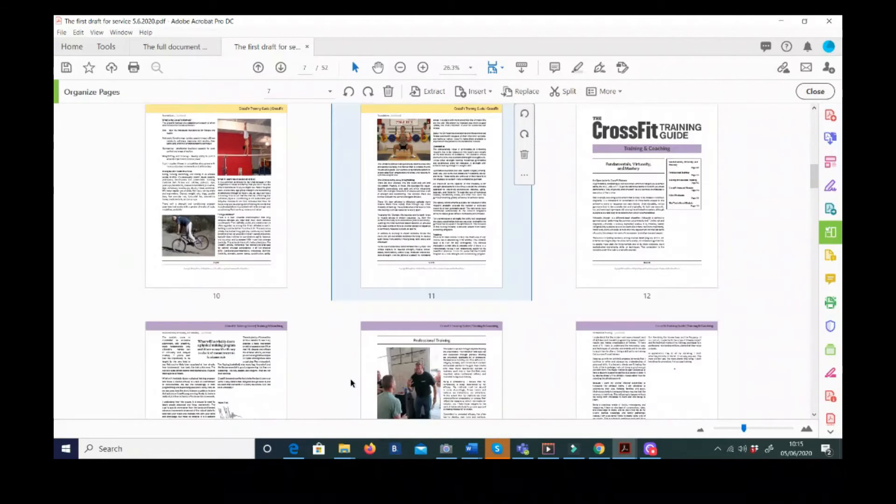
{"action": "scroll", "coordinate": [351, 383], "scroll_direction": "down", "scroll_amount": 3}
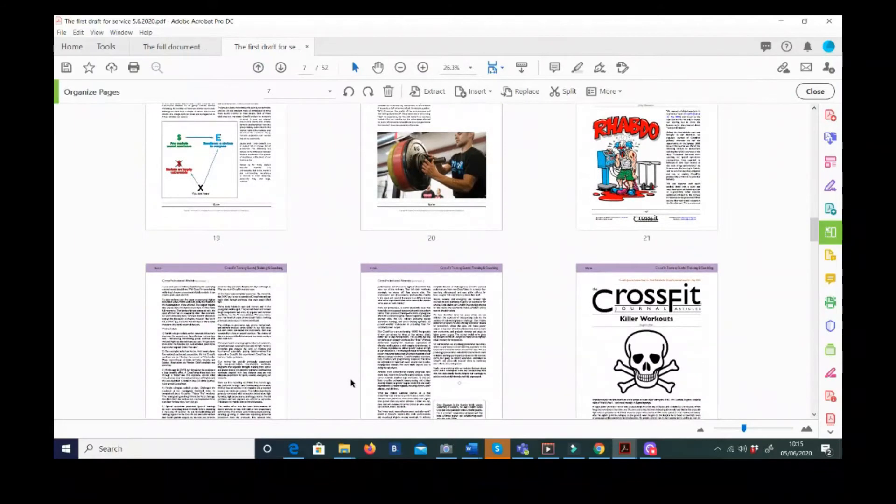
{"action": "left_click", "coordinate": [404, 374], "text": "shift"}
{"action": "scroll", "coordinate": [439, 289], "scroll_direction": "up", "scroll_amount": 15}
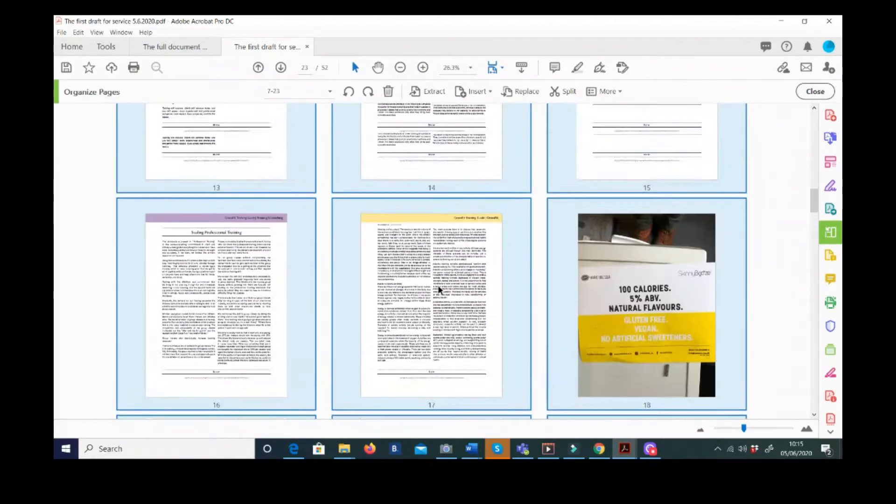
{"action": "scroll", "coordinate": [439, 288], "scroll_direction": "up", "scroll_amount": 5}
{"action": "scroll", "coordinate": [439, 287], "scroll_direction": "down", "scroll_amount": 10}
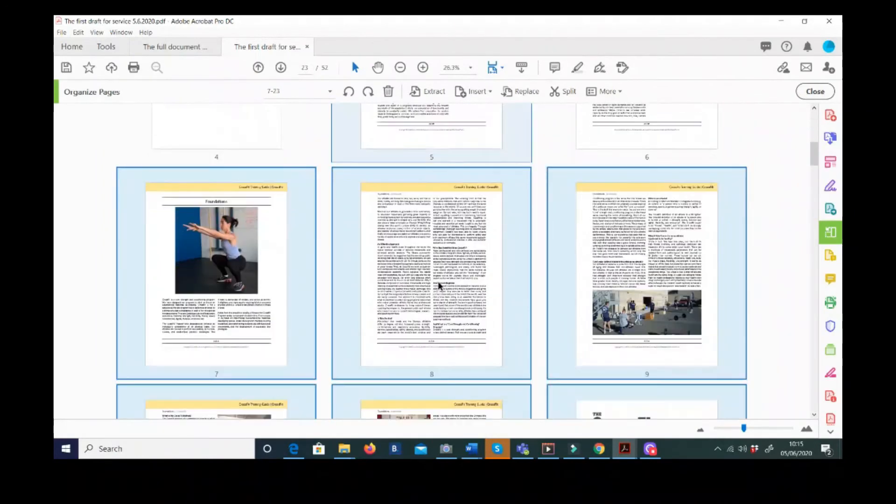
Step: Rotate pages 7 to 23 clockwise and turn them back counterclockwise
{"action": "right_click", "coordinate": [344, 254]}
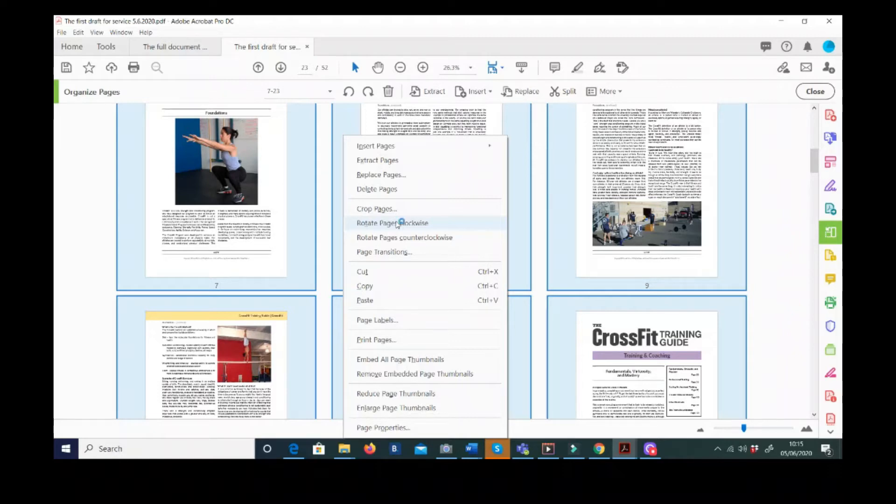
{"action": "left_click", "coordinate": [398, 224]}
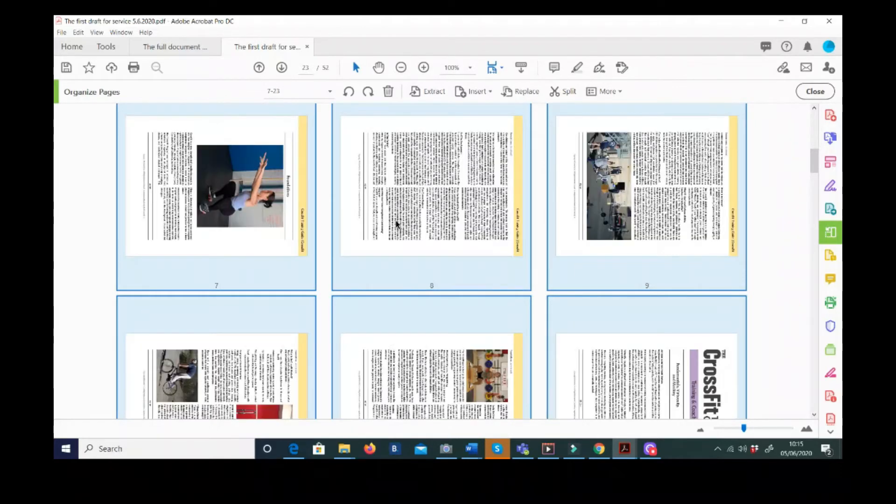
{"action": "right_click", "coordinate": [397, 224]}
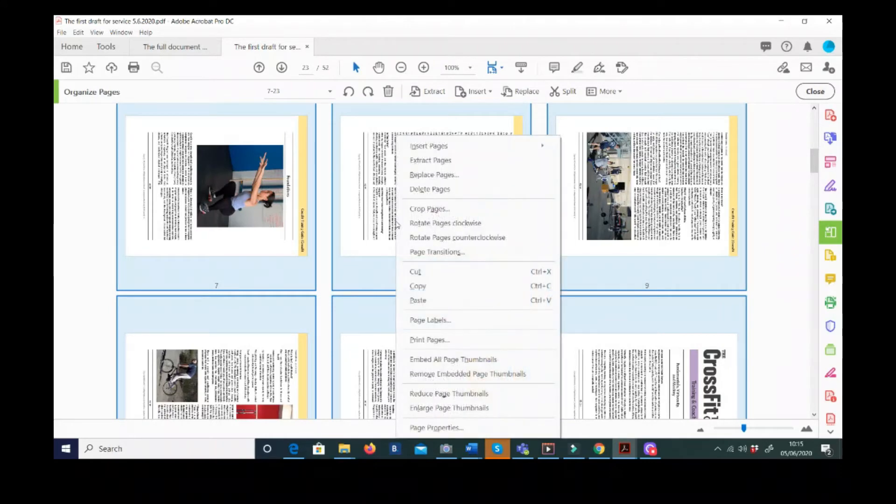
{"action": "left_click", "coordinate": [420, 238]}
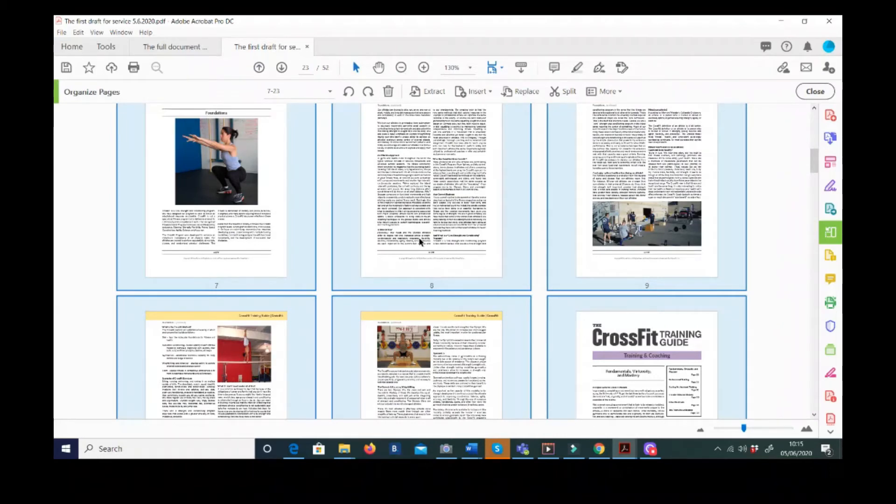
Step: Cut pages 7 to 23 and look for an insertion point between pages 31 and 32
{"action": "right_click", "coordinate": [420, 241]}
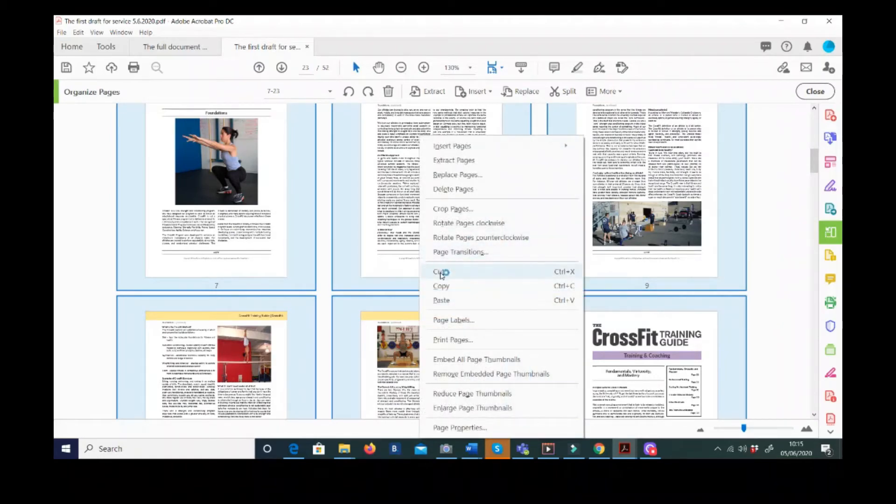
{"action": "left_click", "coordinate": [439, 272]}
{"action": "scroll", "coordinate": [439, 273], "scroll_direction": "down", "scroll_amount": 5}
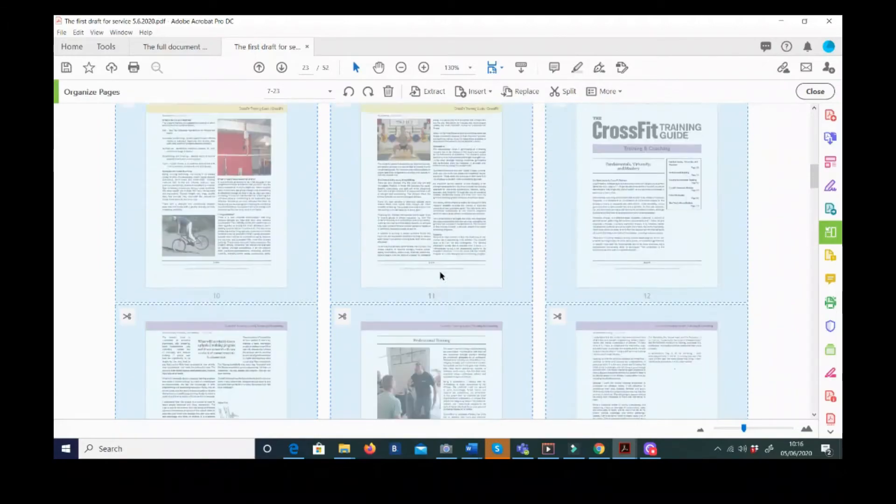
{"action": "scroll", "coordinate": [440, 275], "scroll_direction": "down", "scroll_amount": 15}
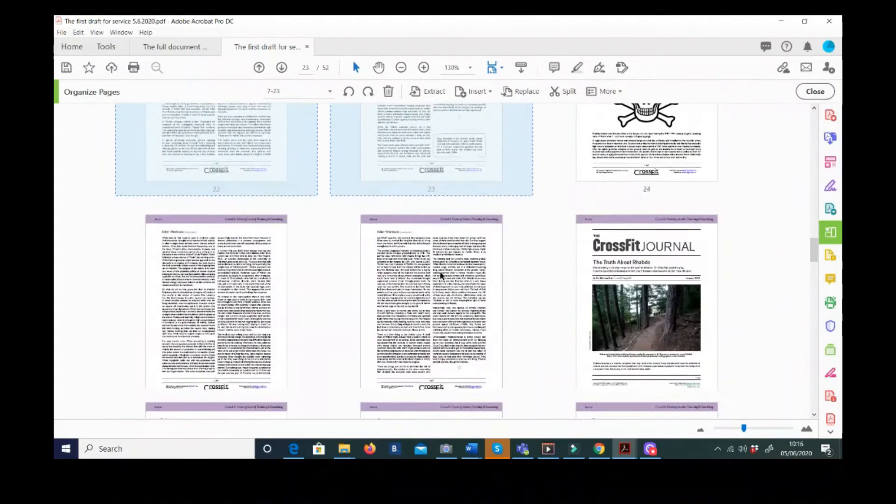
{"action": "scroll", "coordinate": [441, 275], "scroll_direction": "down", "scroll_amount": 2}
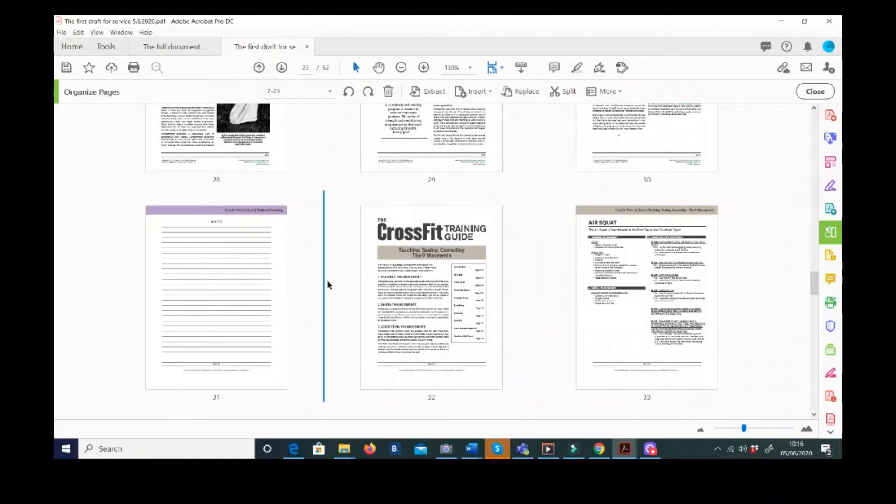
{"action": "scroll", "coordinate": [328, 284], "scroll_direction": "up", "scroll_amount": 8}
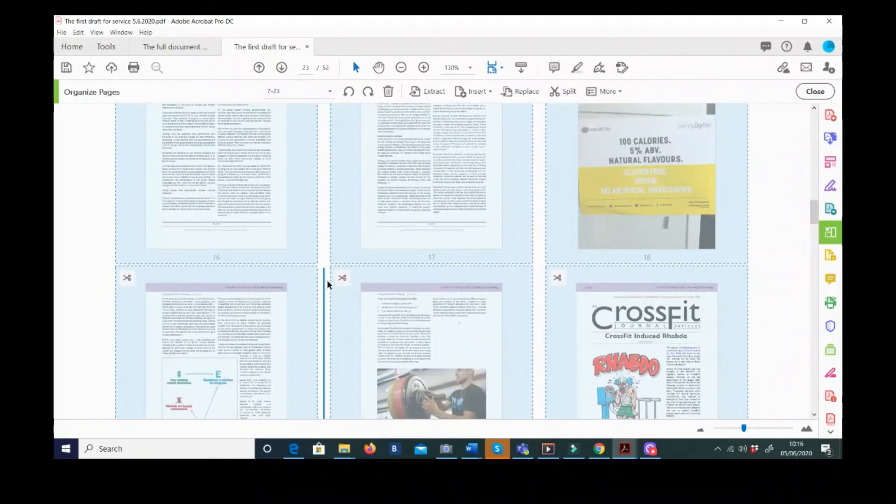
Step: Copy pages 7 to 23, paste the copies after page 32, and check the pasted pages
{"action": "right_click", "coordinate": [408, 200]}
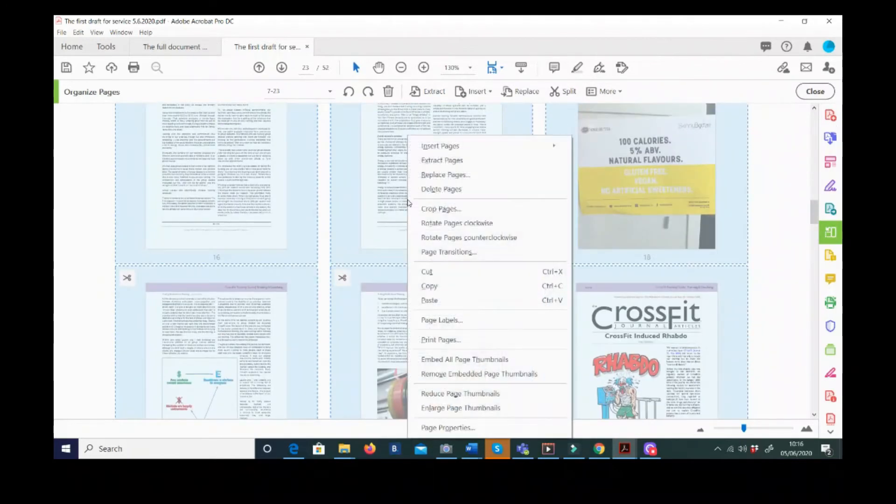
{"action": "left_click", "coordinate": [429, 286]}
{"action": "scroll", "coordinate": [432, 290], "scroll_direction": "down", "scroll_amount": 15}
{"action": "scroll", "coordinate": [433, 289], "scroll_direction": "down", "scroll_amount": 3}
{"action": "left_click", "coordinate": [352, 252]}
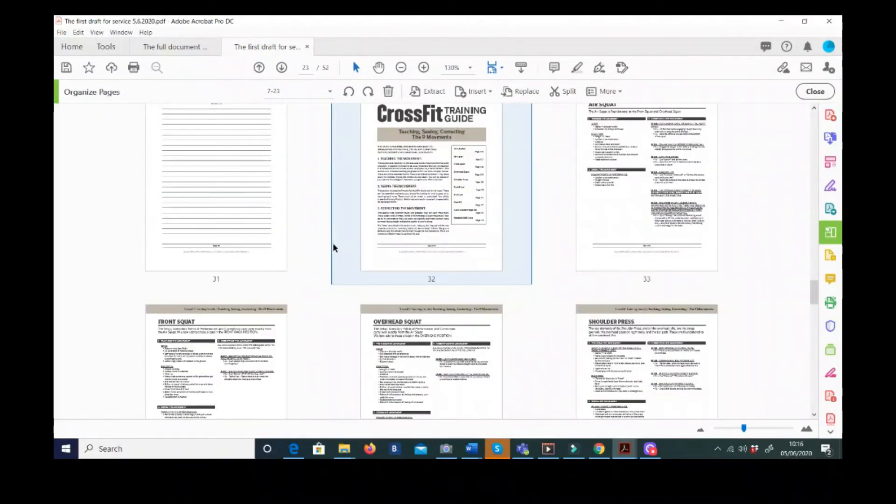
{"action": "right_click", "coordinate": [333, 247]}
{"action": "left_click", "coordinate": [353, 301]}
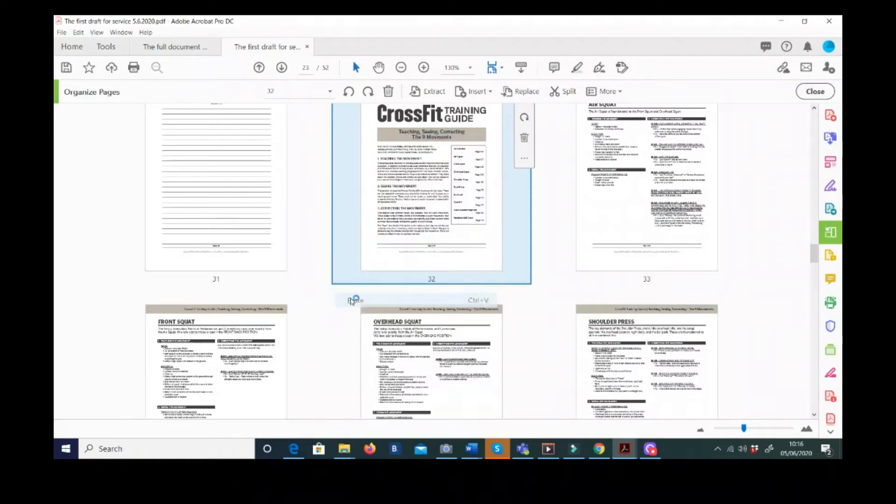
{"action": "scroll", "coordinate": [351, 302], "scroll_direction": "up", "scroll_amount": 15}
{"action": "scroll", "coordinate": [351, 302], "scroll_direction": "down", "scroll_amount": 15}
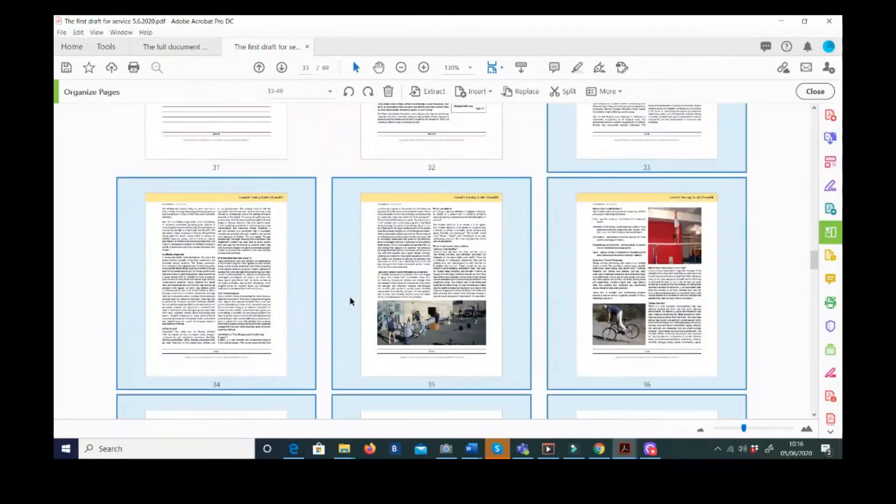
{"action": "scroll", "coordinate": [350, 301], "scroll_direction": "down", "scroll_amount": 1}
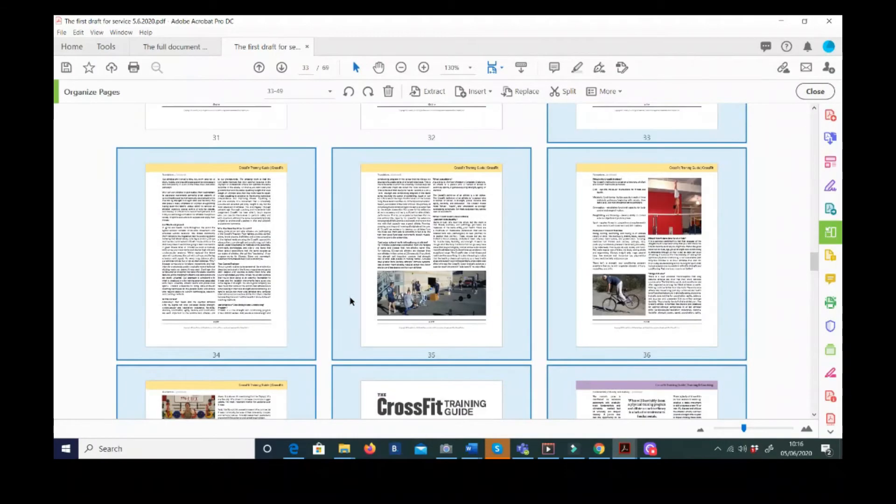
Step: Delete the pasted pages 33 to 49 from the document
{"action": "right_click", "coordinate": [582, 139]}
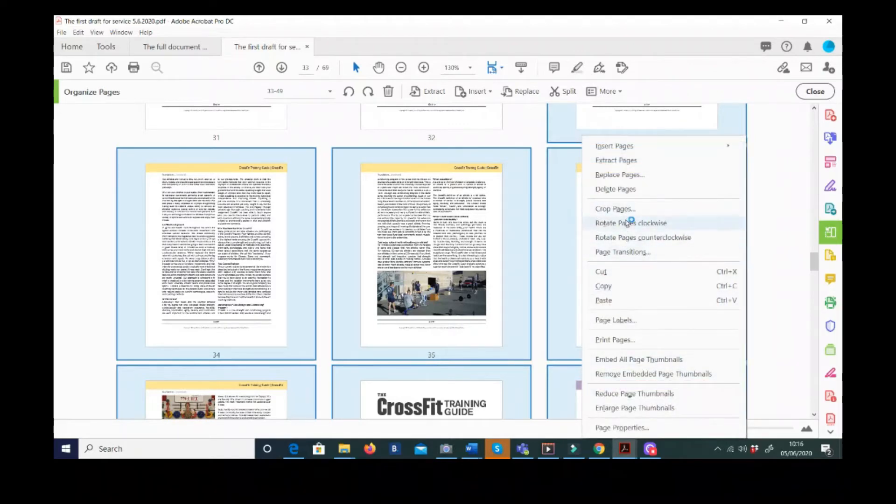
{"action": "left_click", "coordinate": [609, 190]}
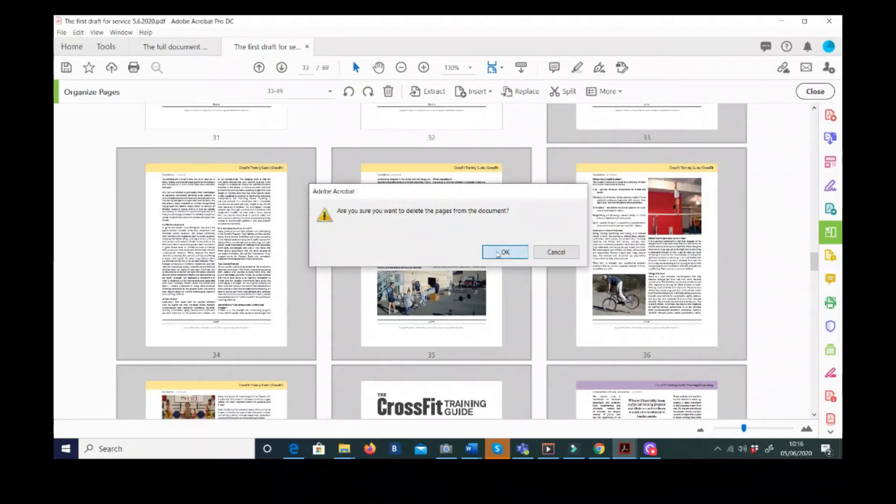
{"action": "left_click", "coordinate": [505, 252]}
Step: Open page 20 in the reading view and return to organizing the pages
{"action": "scroll", "coordinate": [495, 250], "scroll_direction": "up", "scroll_amount": 5}
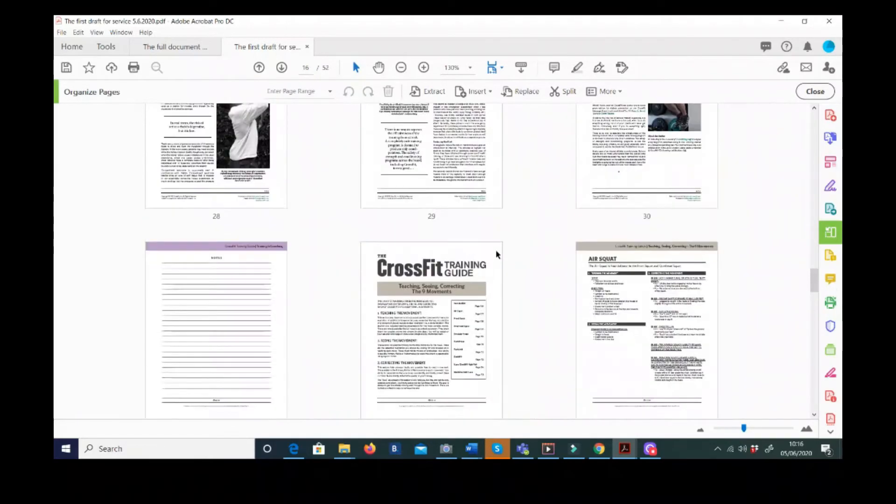
{"action": "scroll", "coordinate": [496, 250], "scroll_direction": "up", "scroll_amount": 10}
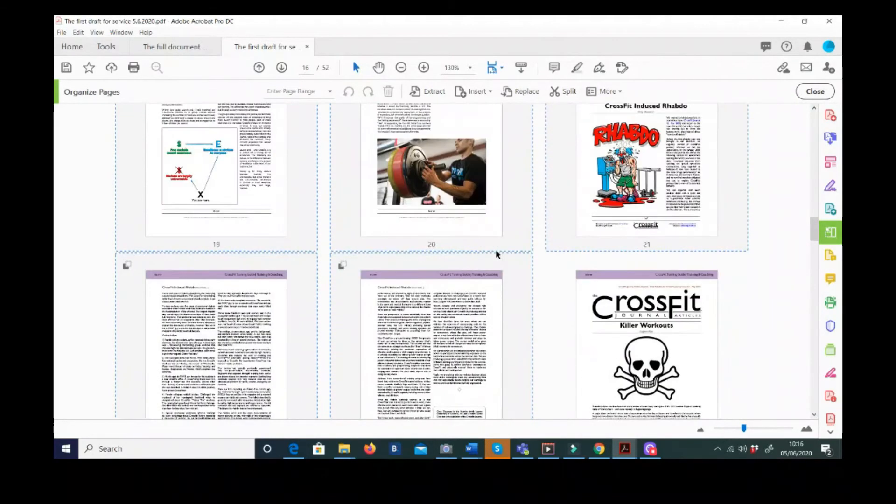
{"action": "scroll", "coordinate": [496, 249], "scroll_direction": "up", "scroll_amount": 3}
{"action": "left_click", "coordinate": [482, 229]}
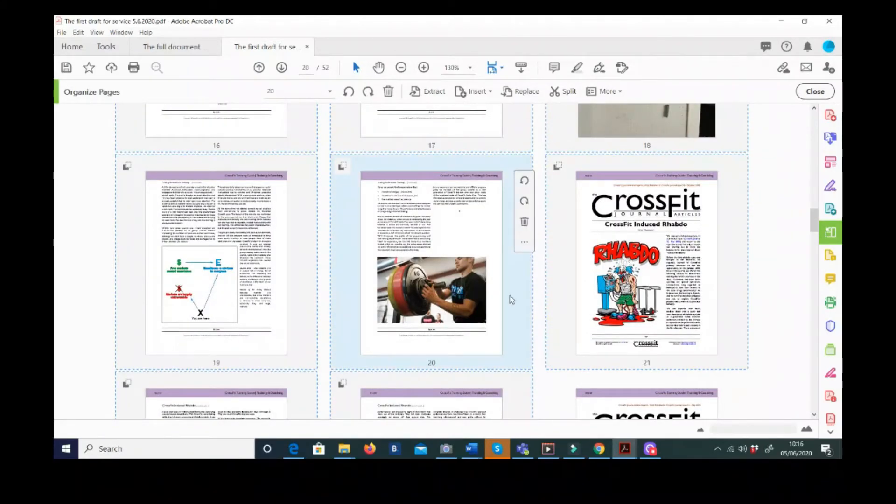
{"action": "double_click", "coordinate": [509, 295]}
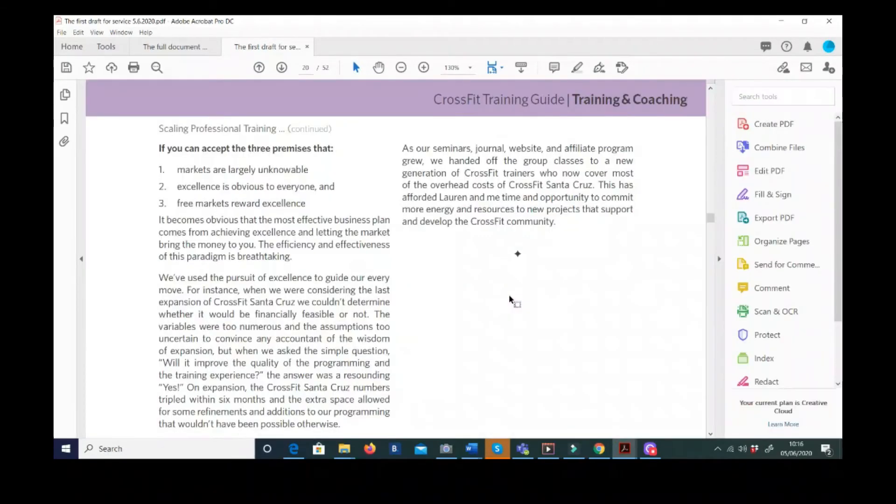
{"action": "left_click", "coordinate": [771, 242]}
Step: Look through the first page thumbnails, then read from page 16 back to page 15 in the reading view at 66.7% zoom
{"action": "scroll", "coordinate": [522, 278], "scroll_direction": "up", "scroll_amount": 10}
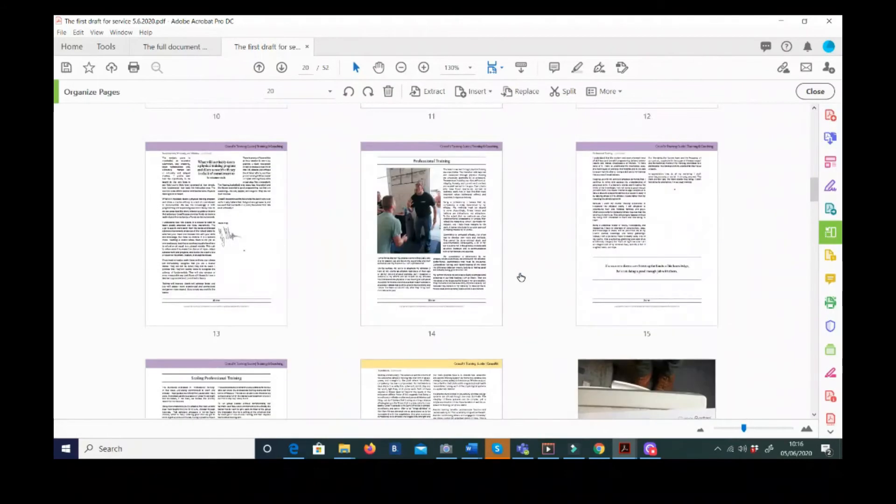
{"action": "scroll", "coordinate": [521, 278], "scroll_direction": "up", "scroll_amount": 2}
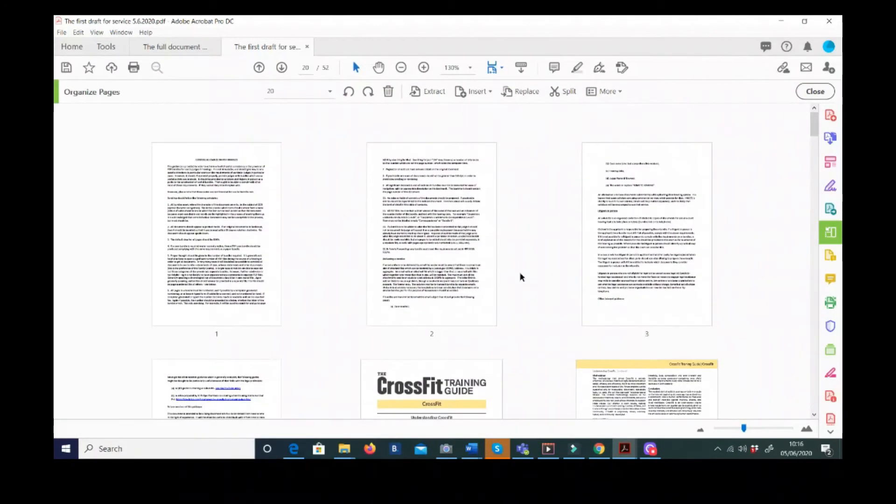
{"action": "scroll", "coordinate": [521, 277], "scroll_direction": "down", "scroll_amount": 8}
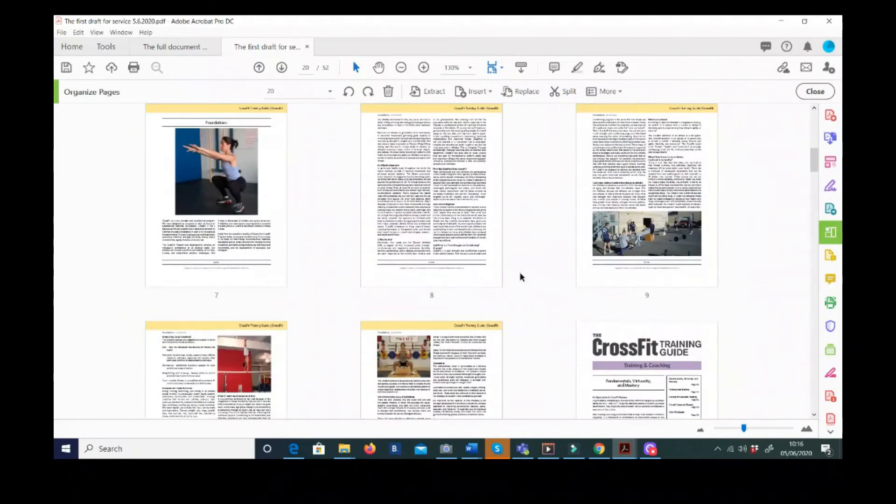
{"action": "scroll", "coordinate": [522, 277], "scroll_direction": "down", "scroll_amount": 2}
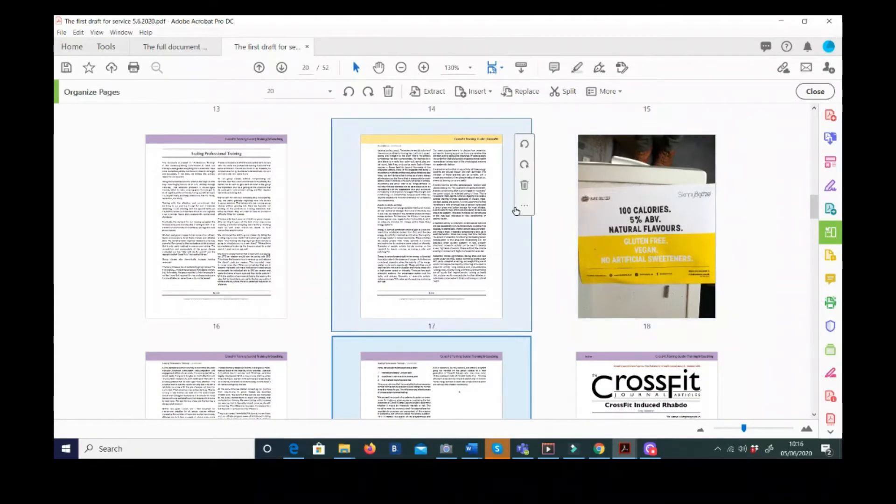
{"action": "double_click", "coordinate": [251, 198]}
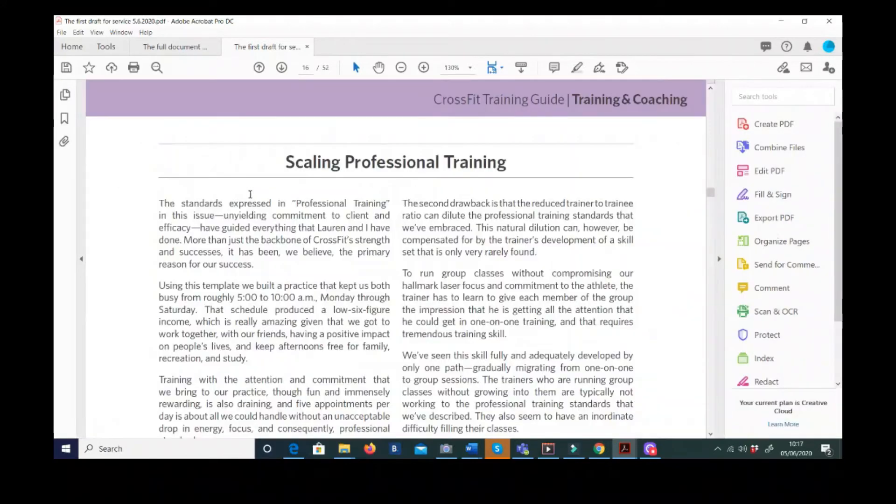
{"action": "scroll", "coordinate": [422, 176], "scroll_direction": "up", "scroll_amount": 10}
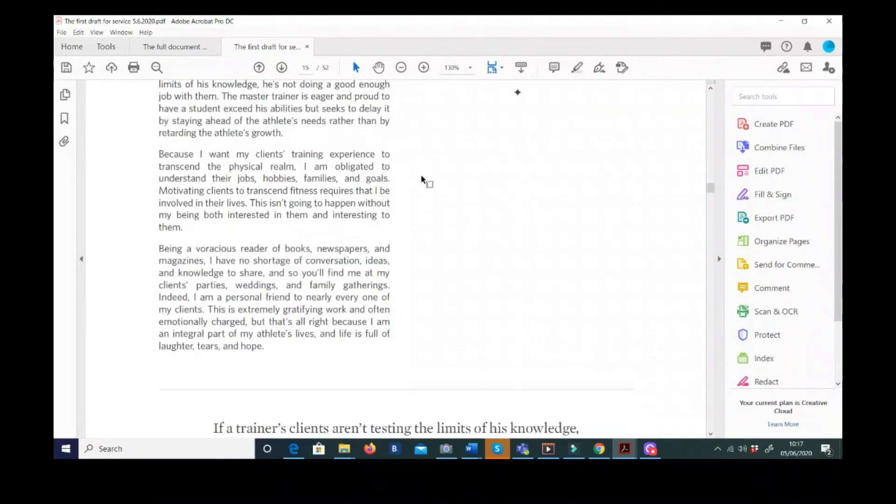
{"action": "scroll", "coordinate": [422, 180], "scroll_direction": "down", "scroll_amount": 3}
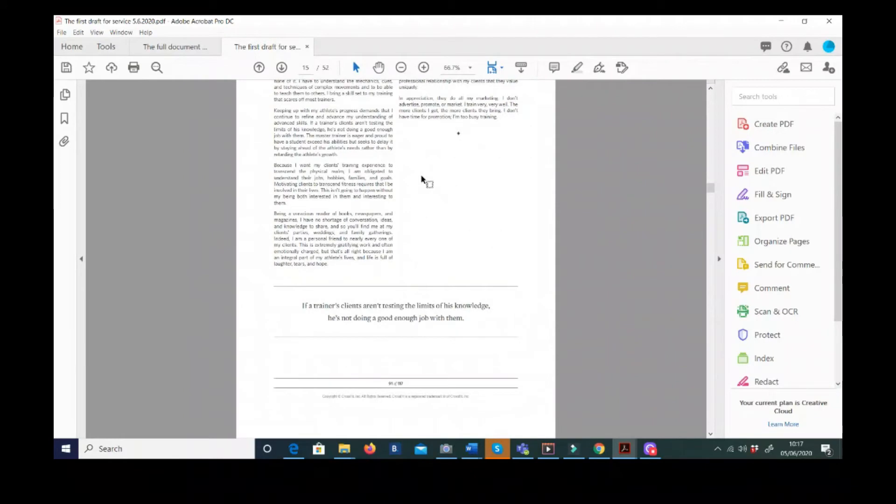
Step: Switch to "The full document 2.pdf" and skim its opening pages
{"action": "left_click", "coordinate": [179, 54]}
{"action": "scroll", "coordinate": [264, 105], "scroll_direction": "down", "scroll_amount": 3}
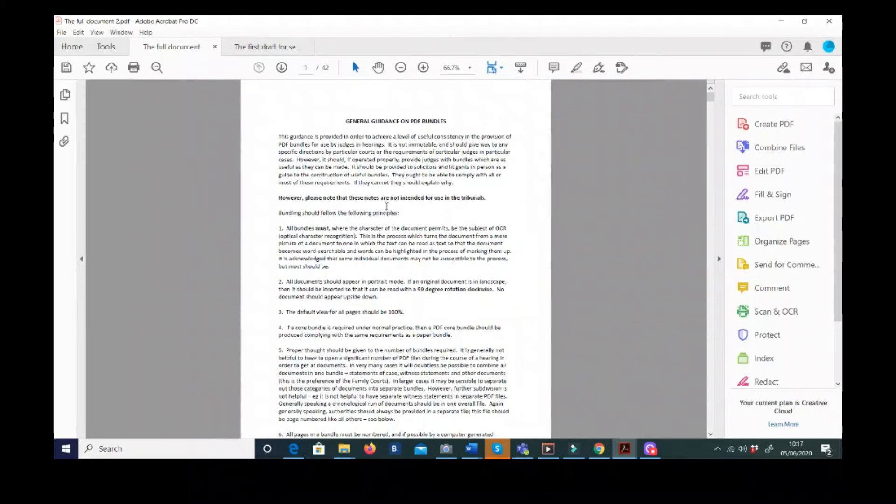
{"action": "scroll", "coordinate": [387, 206], "scroll_direction": "down", "scroll_amount": 20}
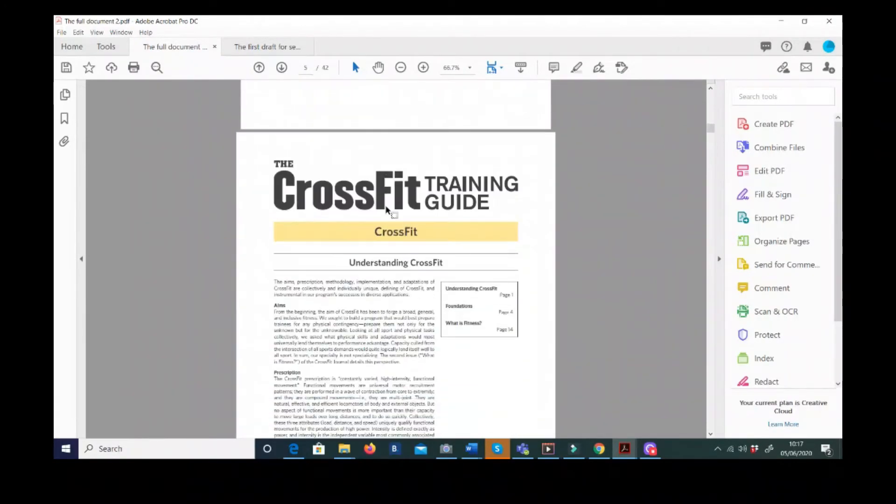
{"action": "scroll", "coordinate": [387, 207], "scroll_direction": "up", "scroll_amount": 20}
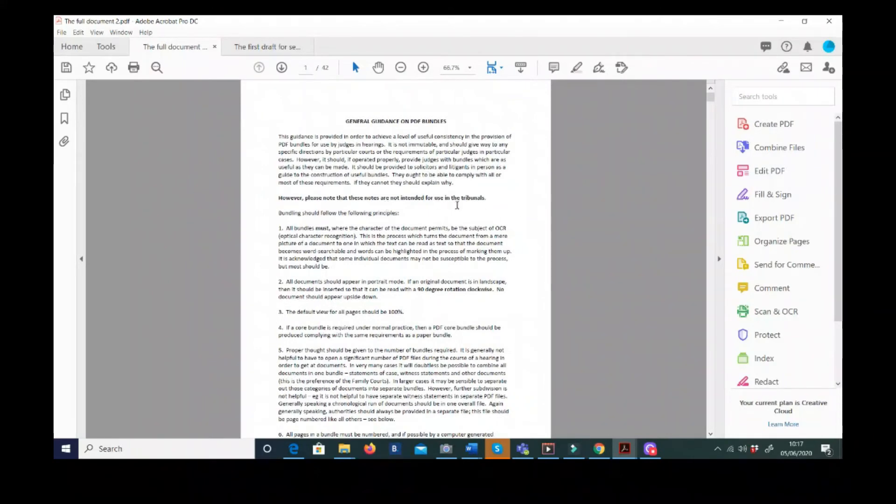
{"action": "scroll", "coordinate": [467, 222], "scroll_direction": "down", "scroll_amount": 10}
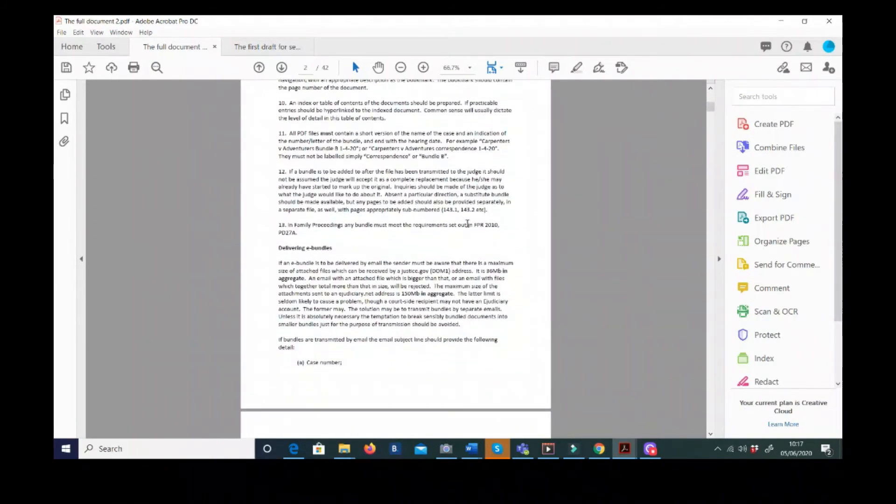
Step: Return to organizing the first draft and delete page 5, the "Understanding CrossFit" page
{"action": "left_click", "coordinate": [262, 46]}
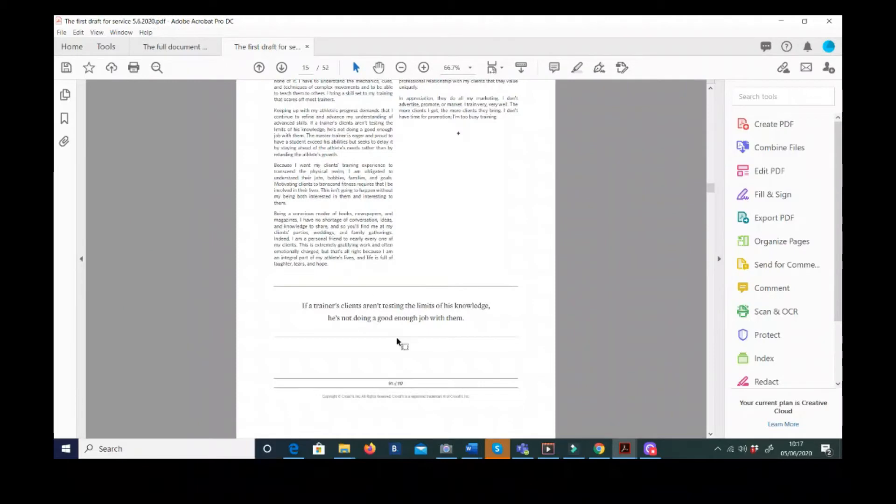
{"action": "left_click", "coordinate": [792, 245]}
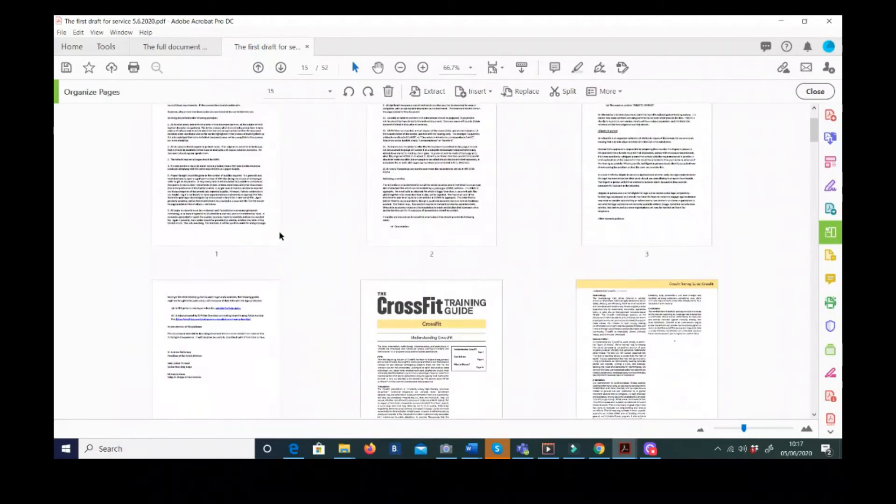
{"action": "scroll", "coordinate": [281, 236], "scroll_direction": "down", "scroll_amount": 3}
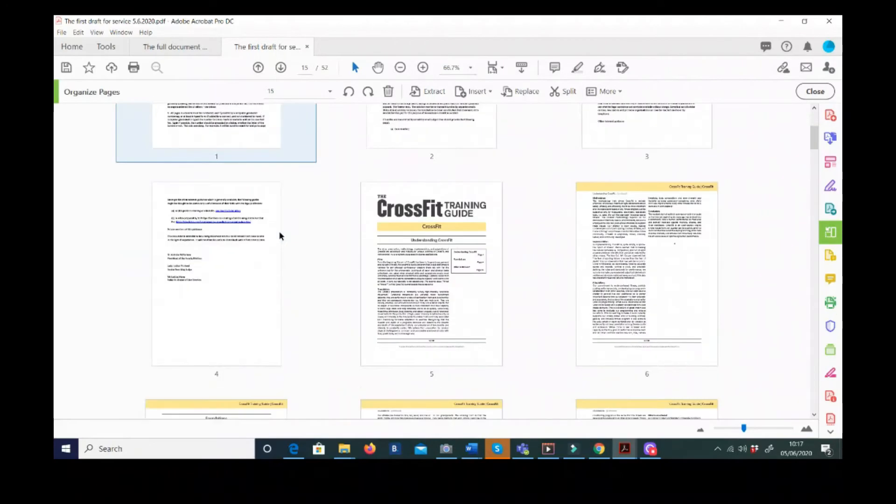
{"action": "left_click", "coordinate": [394, 240]}
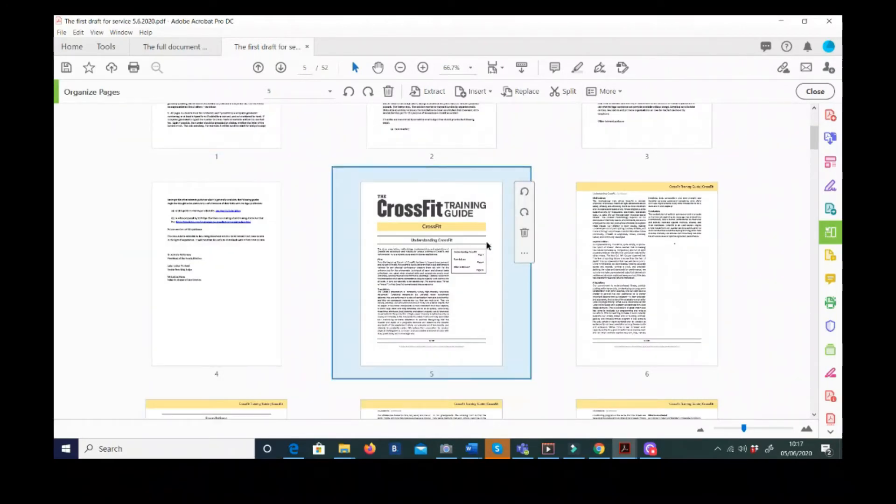
{"action": "left_click", "coordinate": [524, 234]}
{"action": "left_click", "coordinate": [509, 255]}
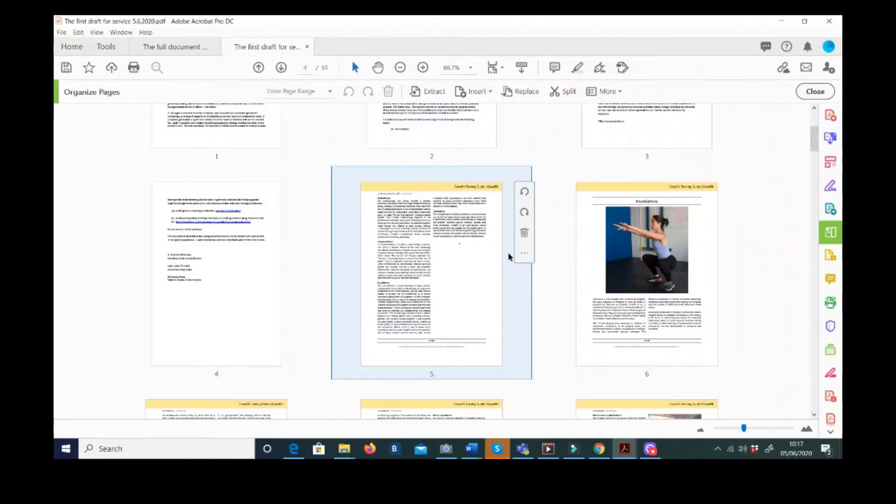
Step: Switch to "The full document 2.pdf", zoom its view out to 33.3% and show its pages for organizing
{"action": "left_click", "coordinate": [164, 48]}
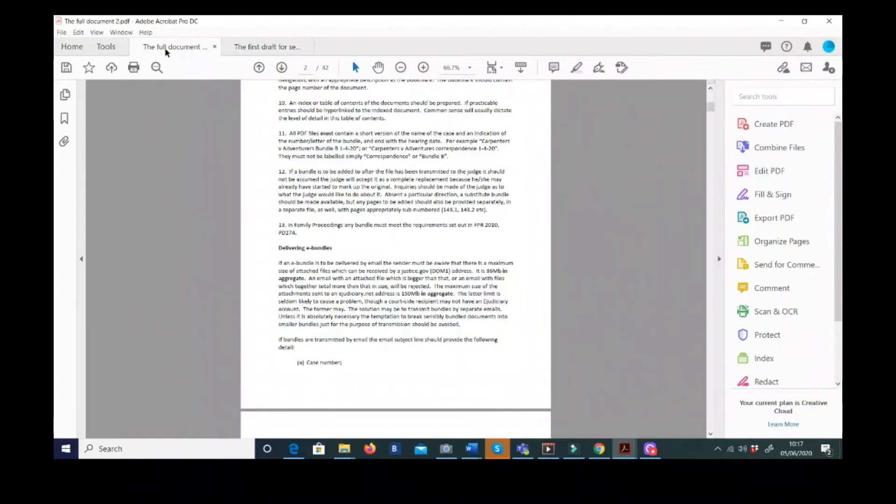
{"action": "scroll", "coordinate": [367, 244], "scroll_direction": "down", "scroll_amount": 3}
{"action": "scroll", "coordinate": [367, 244], "scroll_direction": "down", "scroll_amount": 2, "text": "ctrl"}
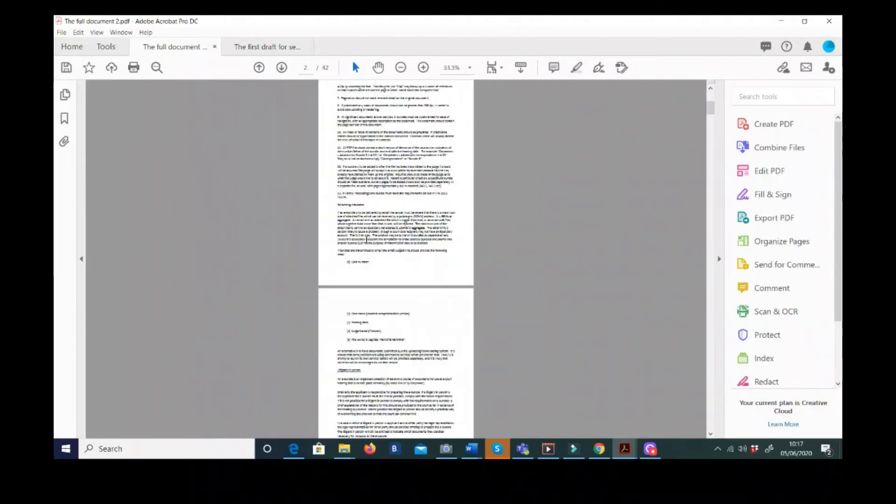
{"action": "left_click", "coordinate": [758, 242]}
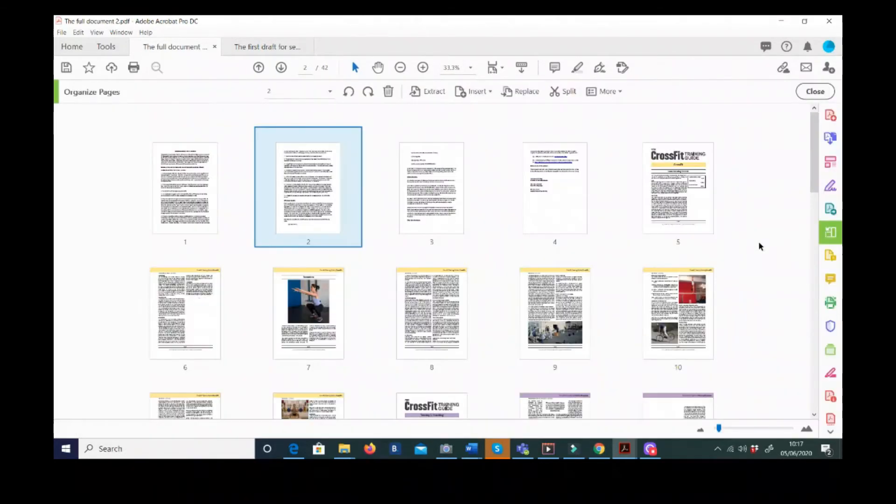
Step: Copy page 5, the "Understanding CrossFit" page, from "The full document 2.pdf" and switch back to the first draft
{"action": "right_click", "coordinate": [671, 196]}
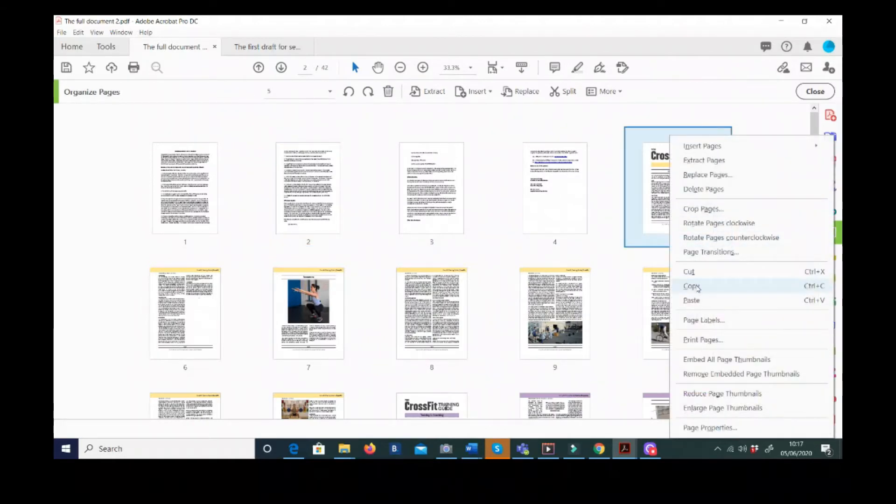
{"action": "left_click", "coordinate": [697, 288]}
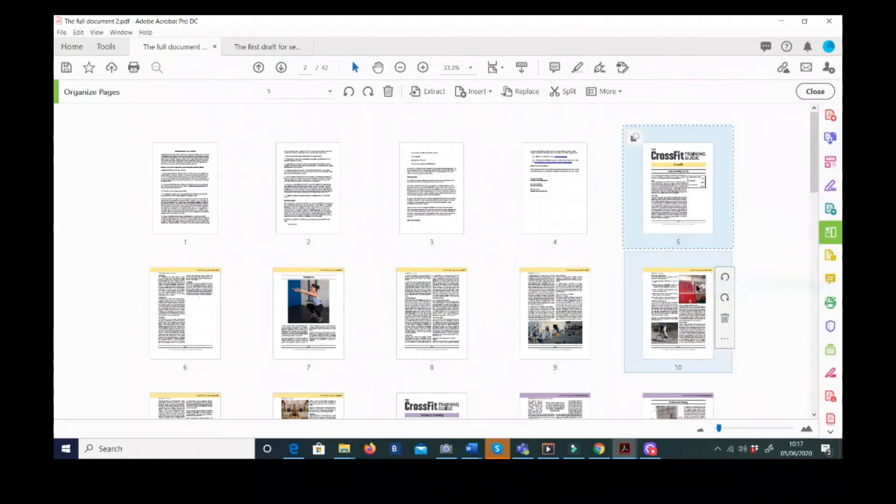
{"action": "left_click", "coordinate": [254, 52]}
{"action": "scroll", "coordinate": [388, 167], "scroll_direction": "up", "scroll_amount": 3}
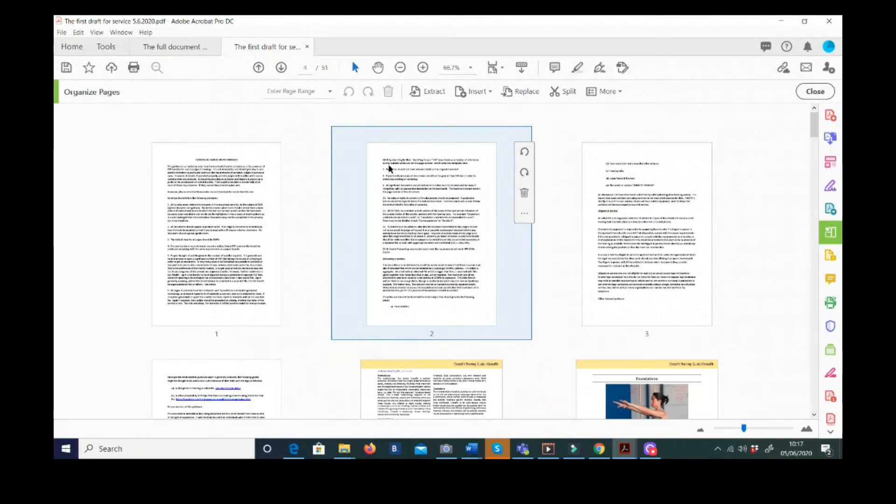
{"action": "scroll", "coordinate": [389, 166], "scroll_direction": "down", "scroll_amount": 5}
{"action": "scroll", "coordinate": [388, 168], "scroll_direction": "up", "scroll_amount": 3}
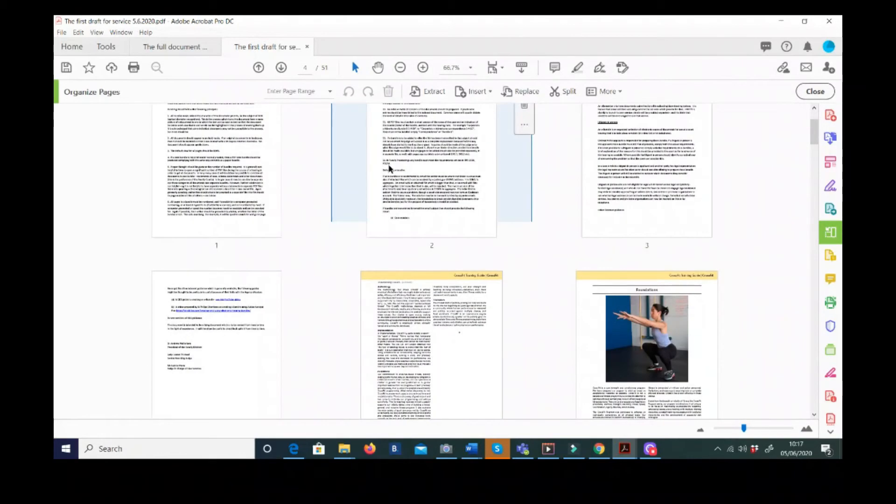
Step: Read the first draft from page 1 to page 5 to find where the missing CrossFit page belongs
{"action": "double_click", "coordinate": [247, 191]}
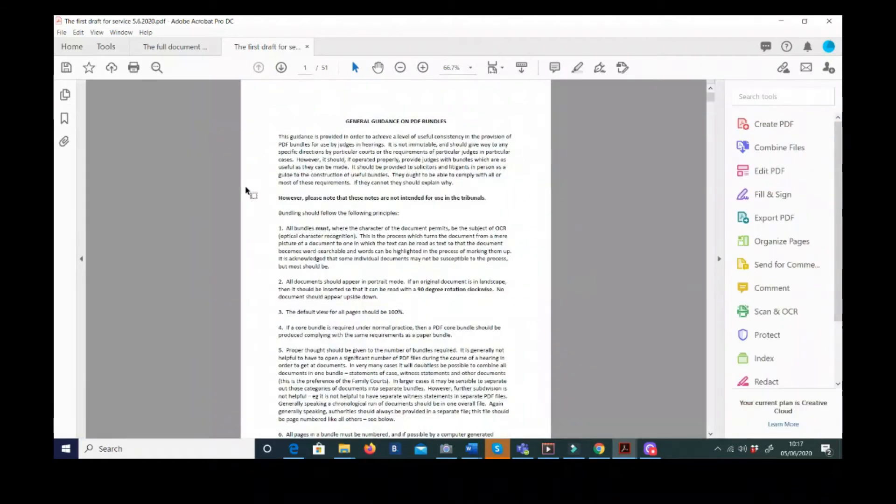
{"action": "scroll", "coordinate": [423, 283], "scroll_direction": "down", "scroll_amount": 10}
{"action": "scroll", "coordinate": [423, 283], "scroll_direction": "down", "scroll_amount": 15}
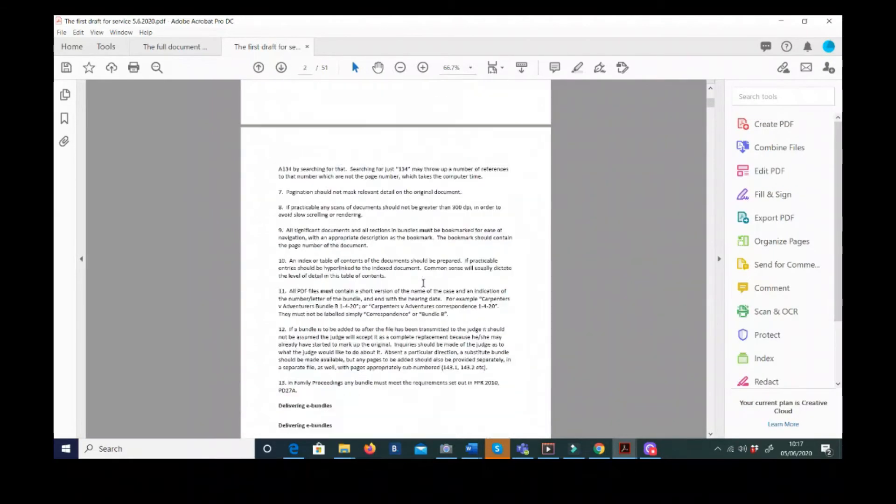
{"action": "scroll", "coordinate": [423, 284], "scroll_direction": "down", "scroll_amount": 12}
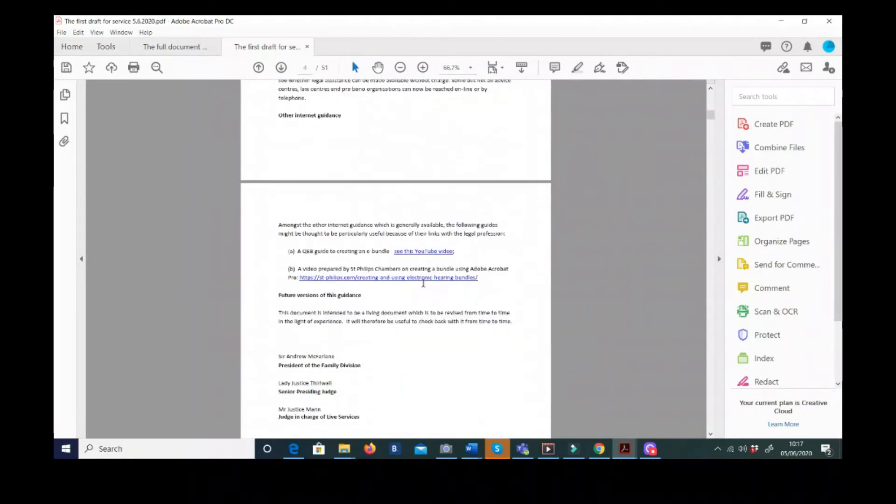
{"action": "scroll", "coordinate": [424, 284], "scroll_direction": "down", "scroll_amount": 4}
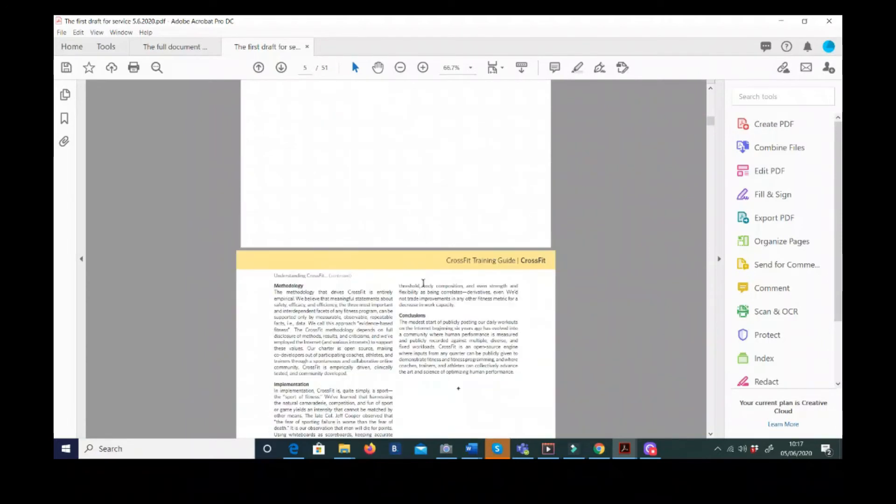
{"action": "scroll", "coordinate": [424, 284], "scroll_direction": "up", "scroll_amount": 5}
{"action": "scroll", "coordinate": [423, 283], "scroll_direction": "up", "scroll_amount": 3}
{"action": "scroll", "coordinate": [423, 284], "scroll_direction": "down", "scroll_amount": 3}
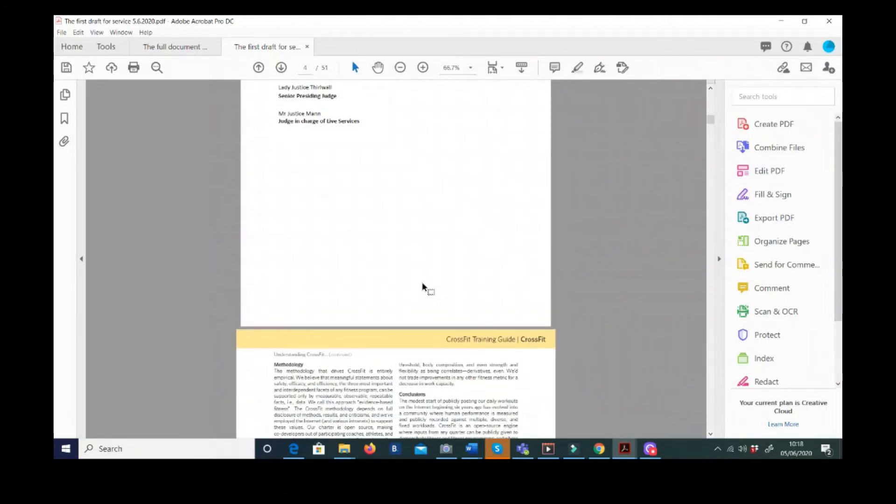
{"action": "double_click", "coordinate": [423, 283]}
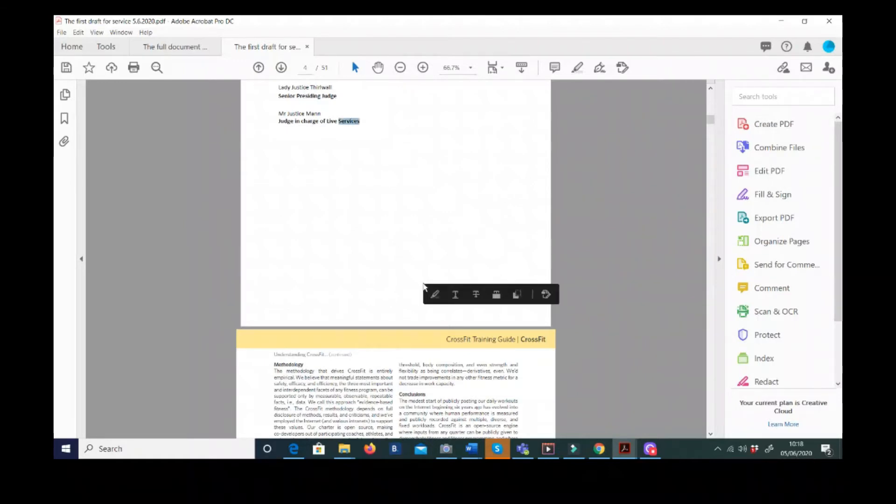
{"action": "double_click", "coordinate": [438, 377]}
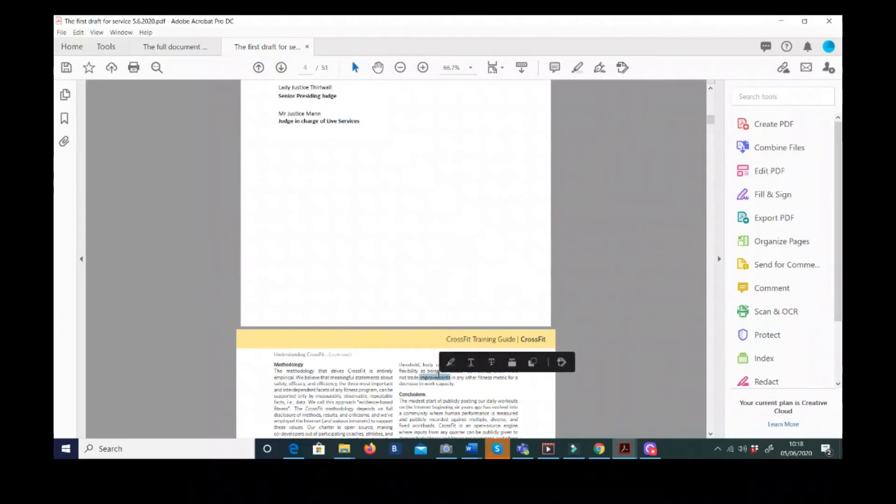
{"action": "double_click", "coordinate": [404, 347]}
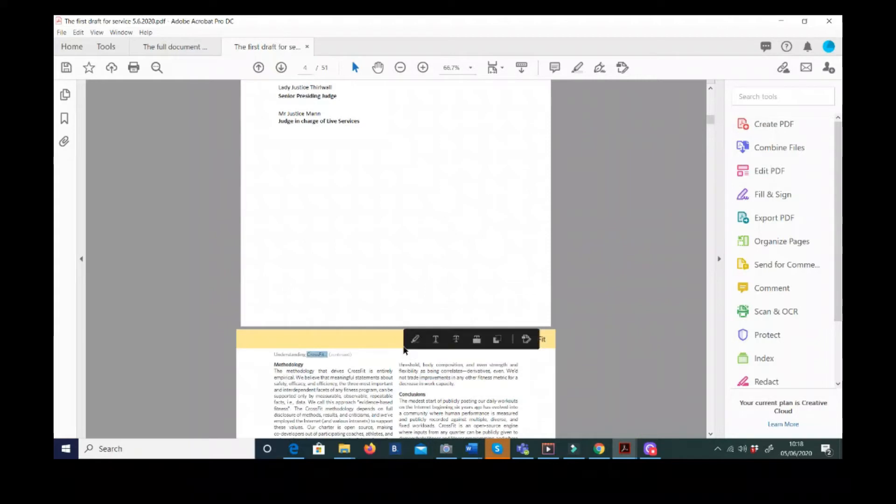
{"action": "double_click", "coordinate": [394, 299]}
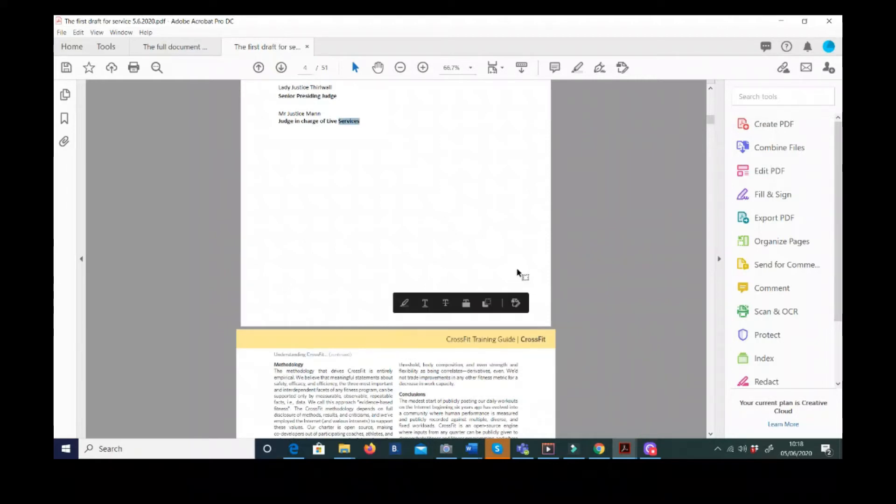
Step: Return to organizing pages, paste the copied CrossFit page after page 4 and open it in the reading view
{"action": "left_click", "coordinate": [758, 248]}
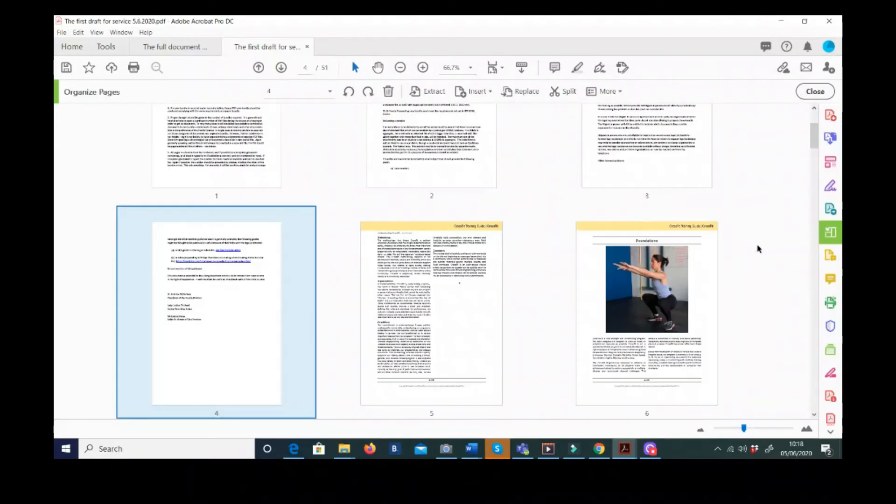
{"action": "right_click", "coordinate": [301, 362]}
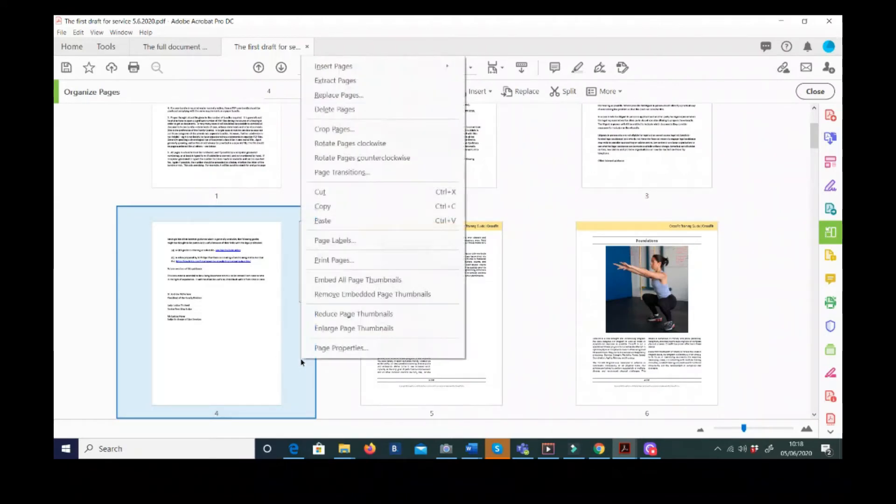
{"action": "left_click", "coordinate": [363, 229]}
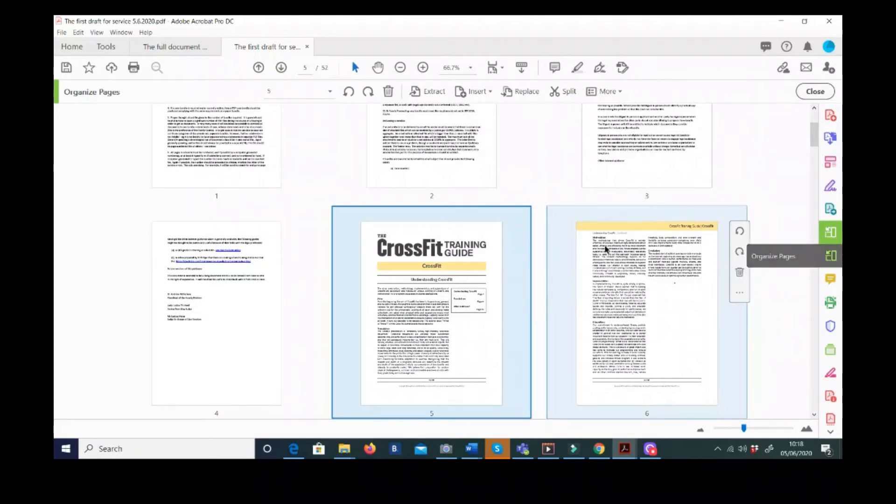
{"action": "double_click", "coordinate": [408, 264]}
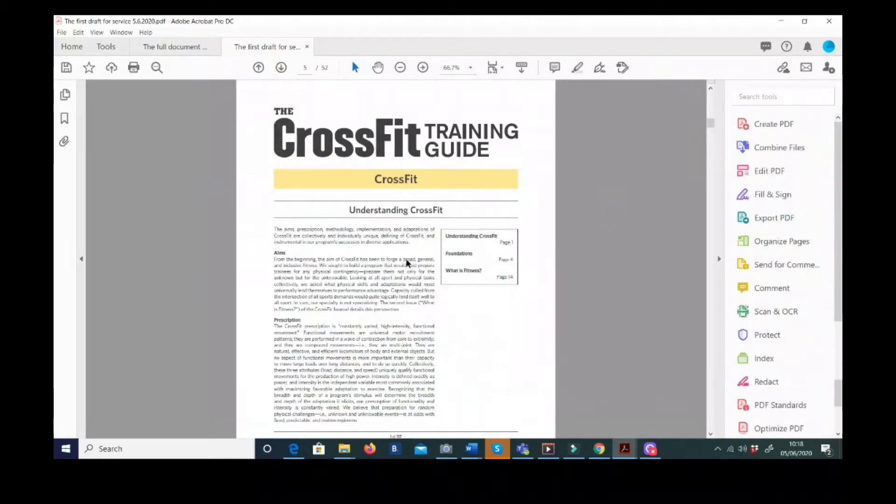
Step: Try to delete part of the introductory text on page 1 and undo the resulting strikethrough
{"action": "scroll", "coordinate": [349, 270], "scroll_direction": "up", "scroll_amount": 5}
{"action": "scroll", "coordinate": [350, 270], "scroll_direction": "up", "scroll_amount": 15}
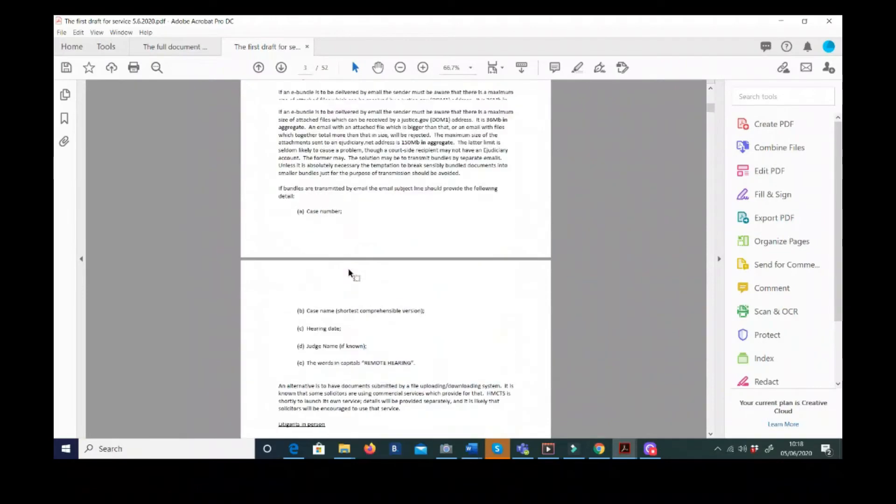
{"action": "left_click_drag", "start_coordinate": [334, 152], "coordinate": [428, 191]}
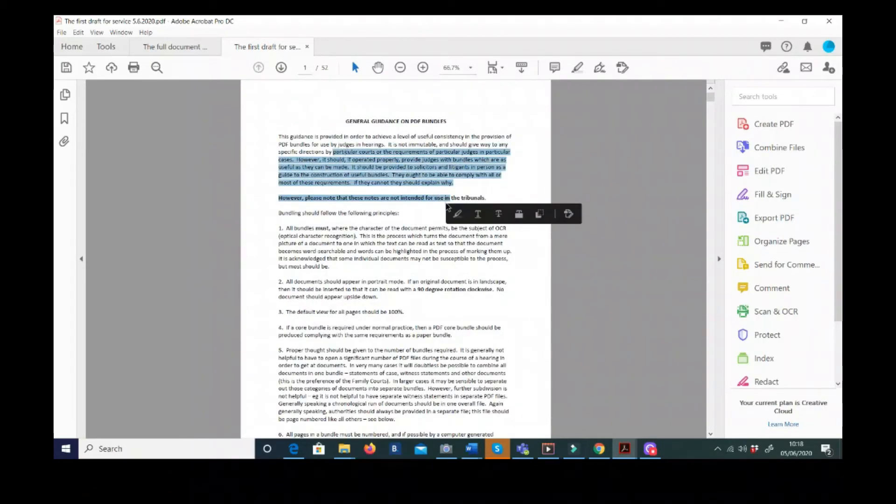
{"action": "key", "text": "Delete"}
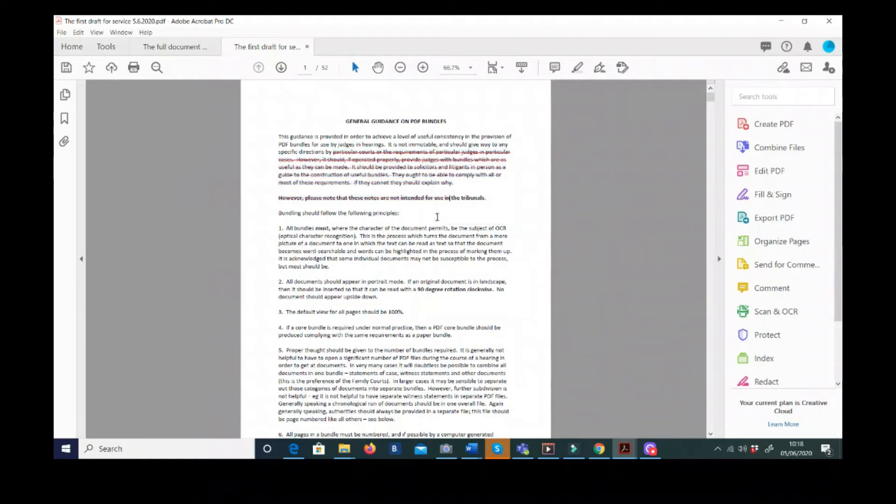
{"action": "key", "text": "ctrl+z"}
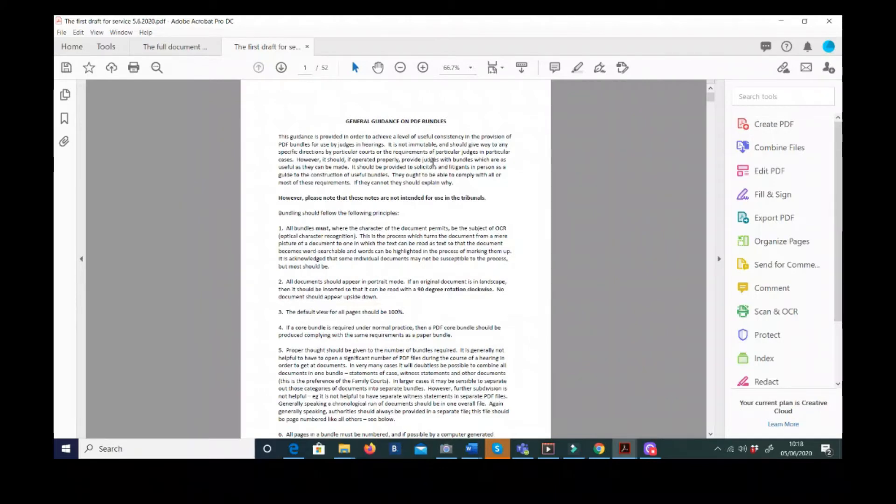
Step: Add a bookmark from the selected introductory paragraphs on page 1, and delete that bookmark
{"action": "scroll", "coordinate": [433, 162], "scroll_direction": "down", "scroll_amount": 3}
{"action": "scroll", "coordinate": [308, 130], "scroll_direction": "up", "scroll_amount": 3}
{"action": "left_click_drag", "start_coordinate": [294, 135], "coordinate": [470, 323]}
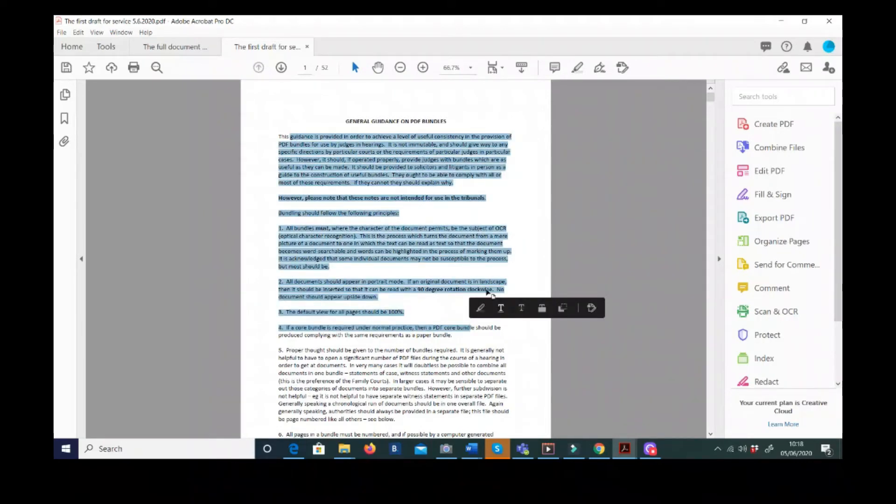
{"action": "left_click", "coordinate": [460, 187]}
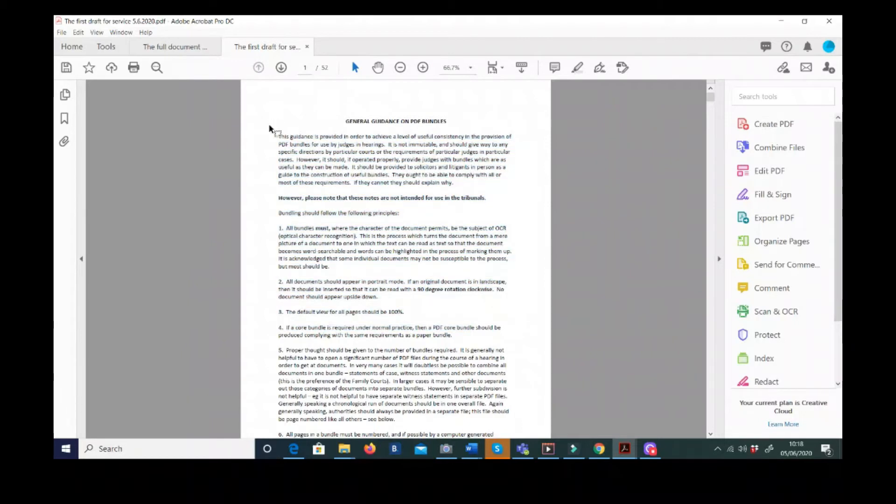
{"action": "left_click_drag", "start_coordinate": [279, 136], "coordinate": [466, 186]}
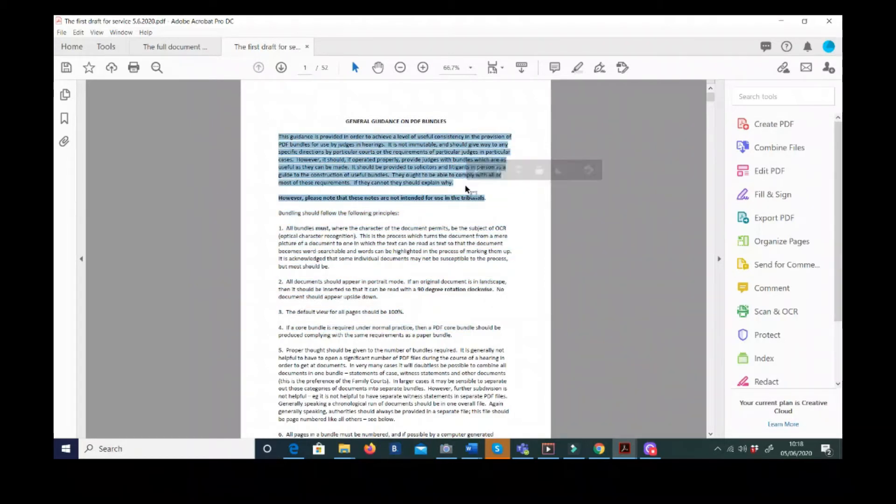
{"action": "key", "text": "ctrl+b"}
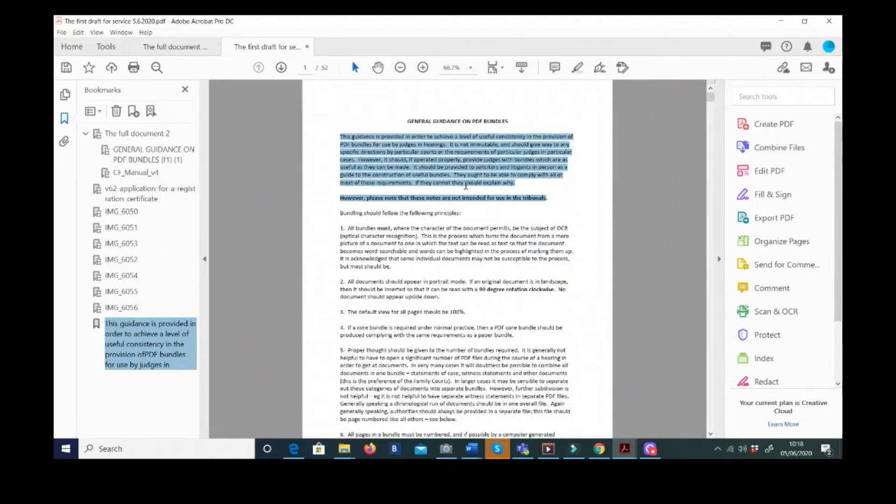
{"action": "key", "text": "Delete"}
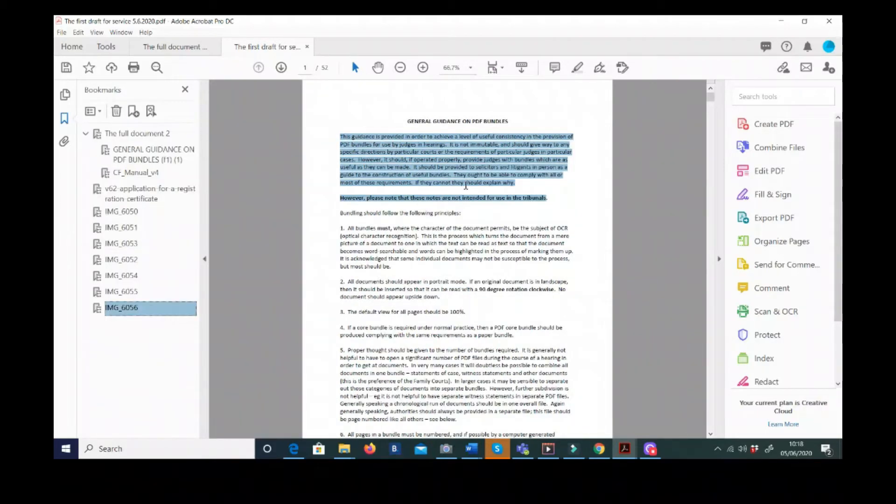
{"action": "left_click", "coordinate": [415, 184]}
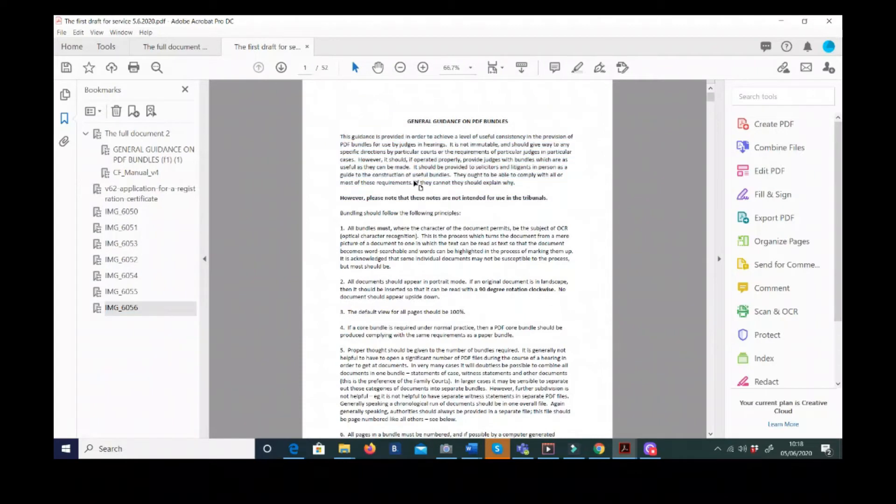
Step: Try to delete the heading and opening text down to item 2 on page 1, and undo the strikethrough
{"action": "left_click_drag", "start_coordinate": [388, 160], "coordinate": [543, 188]}
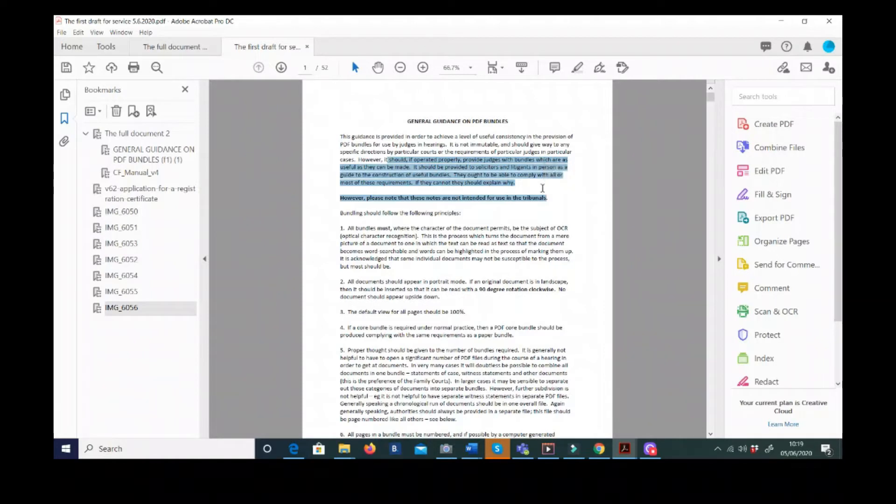
{"action": "key", "text": "Delete"}
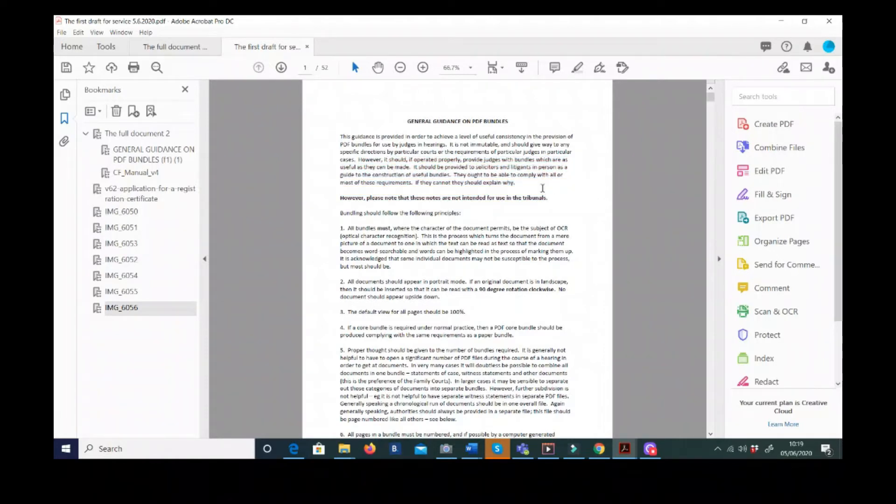
{"action": "left_click_drag", "start_coordinate": [406, 120], "coordinate": [555, 273]}
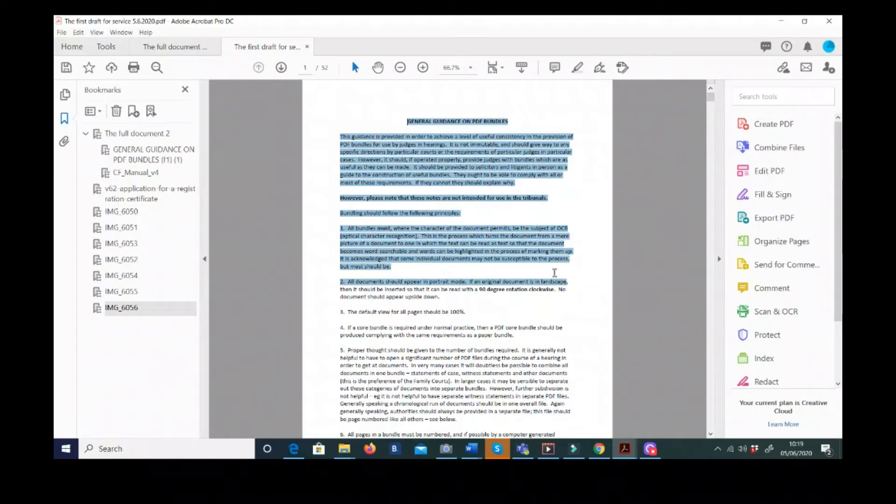
{"action": "key", "text": "Delete"}
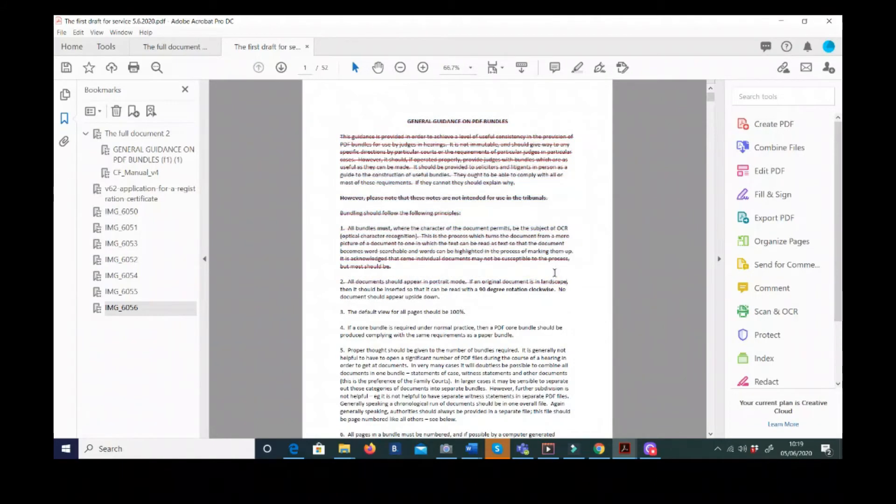
{"action": "key", "text": "ctrl+z"}
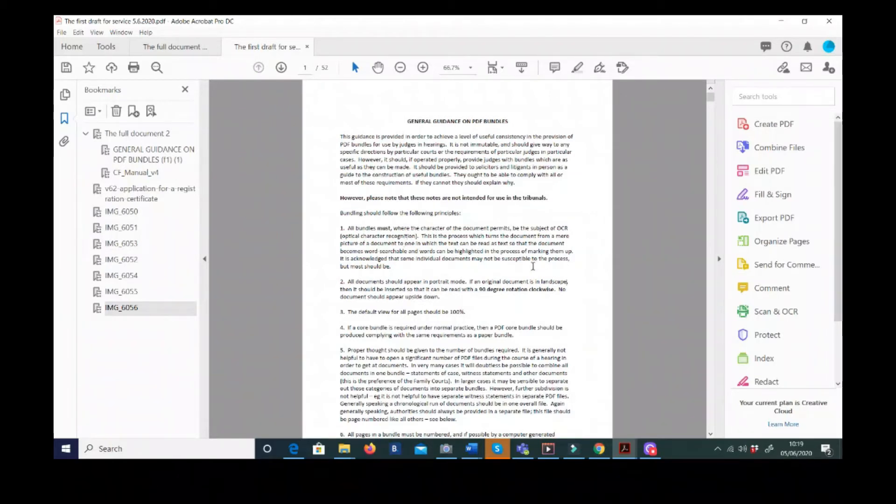
Step: Open page 1 for content editing and examine the scanned document editing settings
{"action": "scroll", "coordinate": [534, 265], "scroll_direction": "down", "scroll_amount": 5}
{"action": "scroll", "coordinate": [533, 266], "scroll_direction": "up", "scroll_amount": 4}
{"action": "scroll", "coordinate": [533, 265], "scroll_direction": "up", "scroll_amount": 1}
{"action": "scroll", "coordinate": [533, 265], "scroll_direction": "down", "scroll_amount": 1}
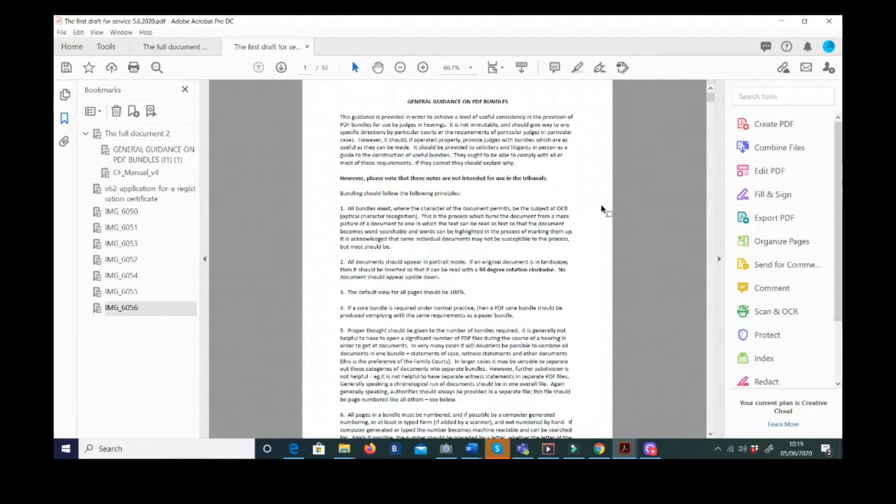
{"action": "left_click", "coordinate": [774, 176]}
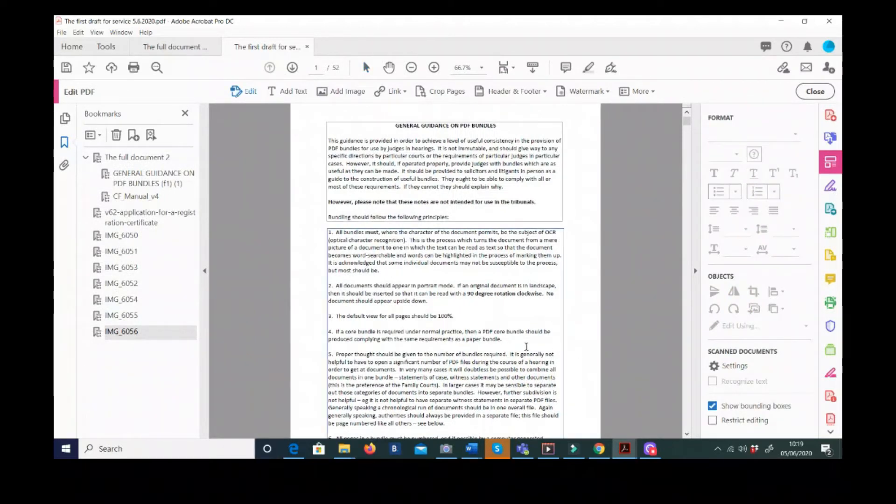
{"action": "left_click", "coordinate": [738, 368]}
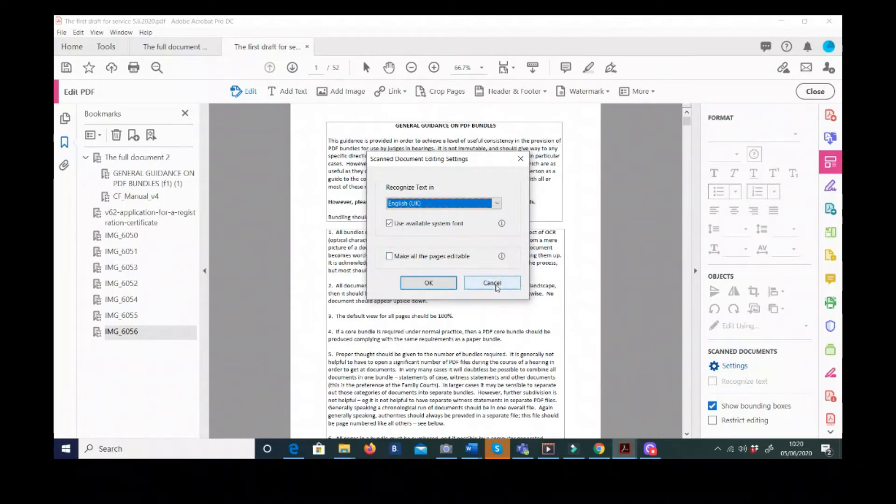
{"action": "left_click", "coordinate": [496, 282]}
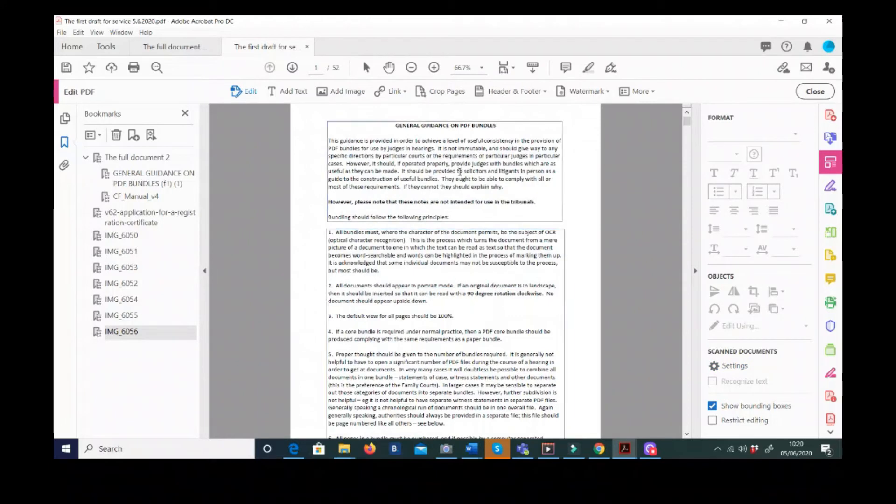
Step: Select the passage about solicitors and litigants in person in the introductory text box to examine its formatting, and review the numbered principles through page 2
{"action": "scroll", "coordinate": [445, 179], "scroll_direction": "down", "scroll_amount": 3}
{"action": "scroll", "coordinate": [444, 178], "scroll_direction": "up", "scroll_amount": 3}
{"action": "left_click_drag", "start_coordinate": [398, 174], "coordinate": [483, 185]}
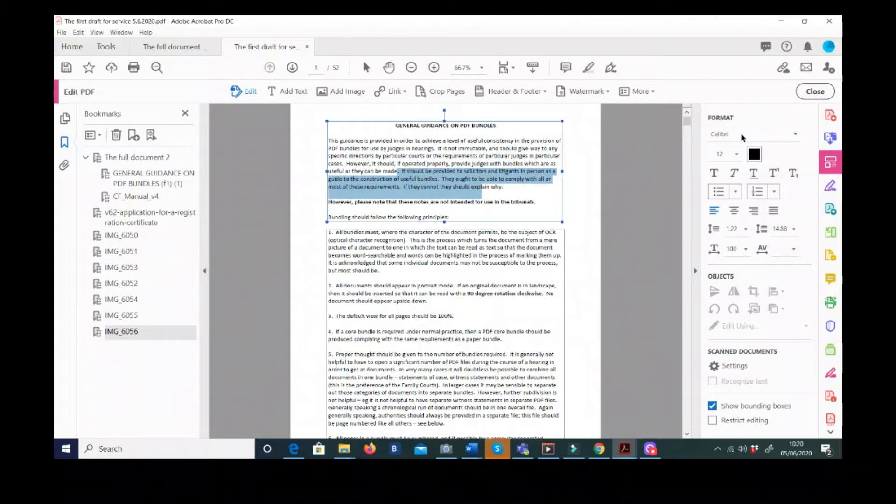
{"action": "left_click", "coordinate": [503, 198]}
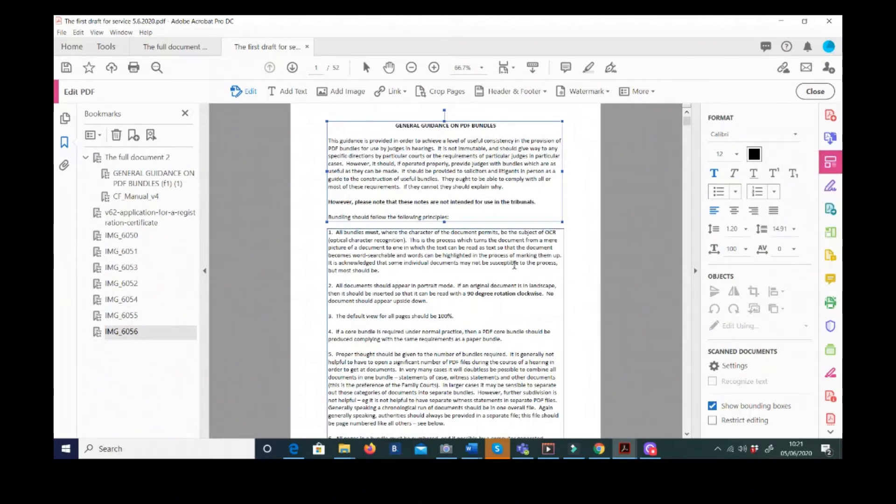
{"action": "scroll", "coordinate": [515, 265], "scroll_direction": "down", "scroll_amount": 4}
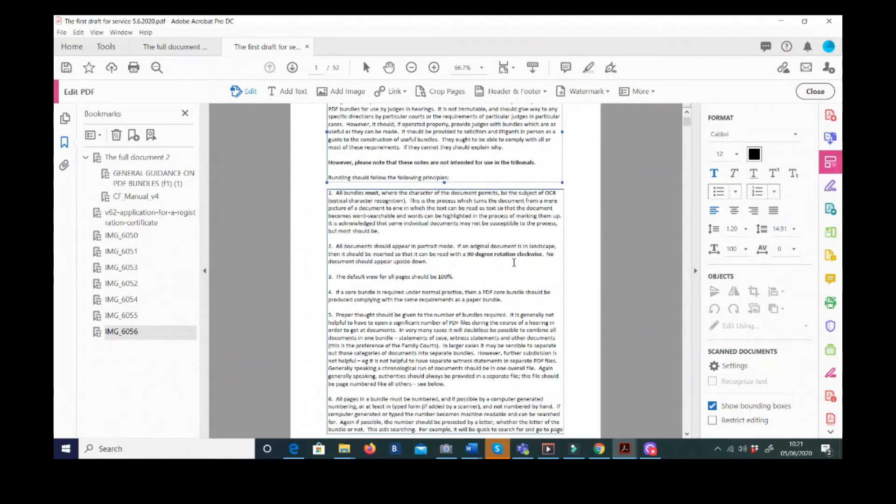
{"action": "scroll", "coordinate": [514, 262], "scroll_direction": "down", "scroll_amount": 12}
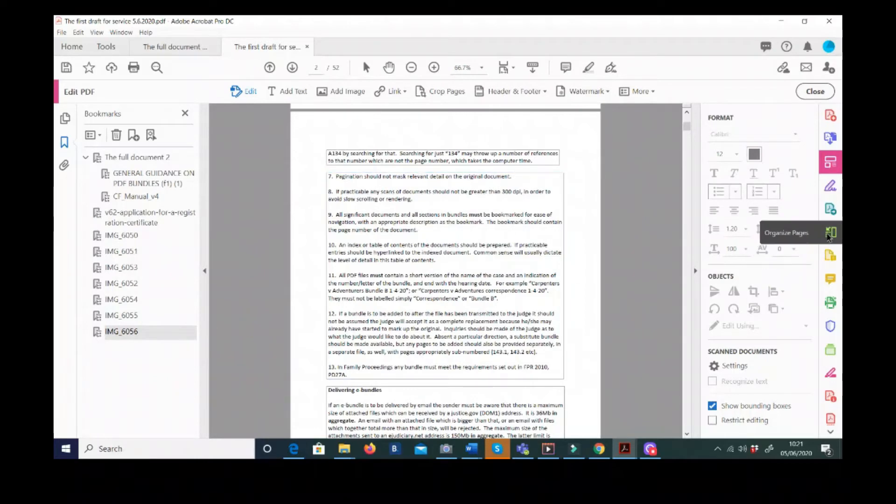
Step: Open page 1 from the page organizer in the reading view and look through to the CrossFit Training Guide page on page 5
{"action": "left_click", "coordinate": [830, 233]}
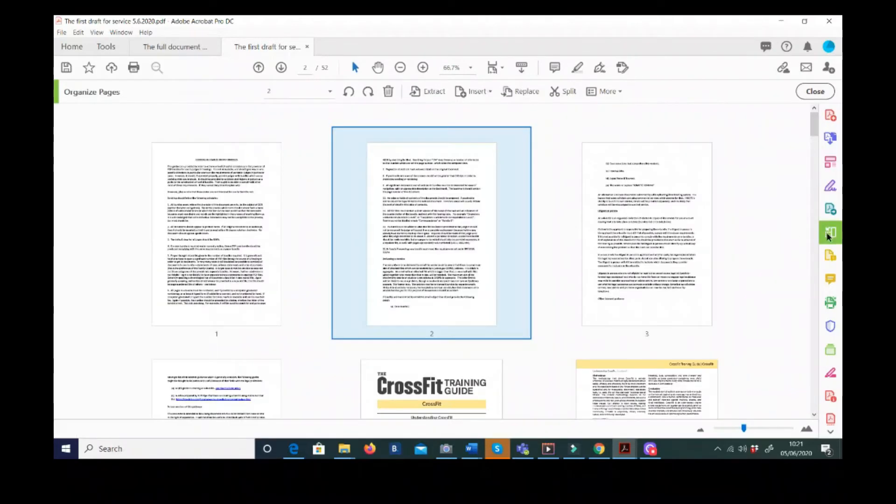
{"action": "double_click", "coordinate": [227, 238]}
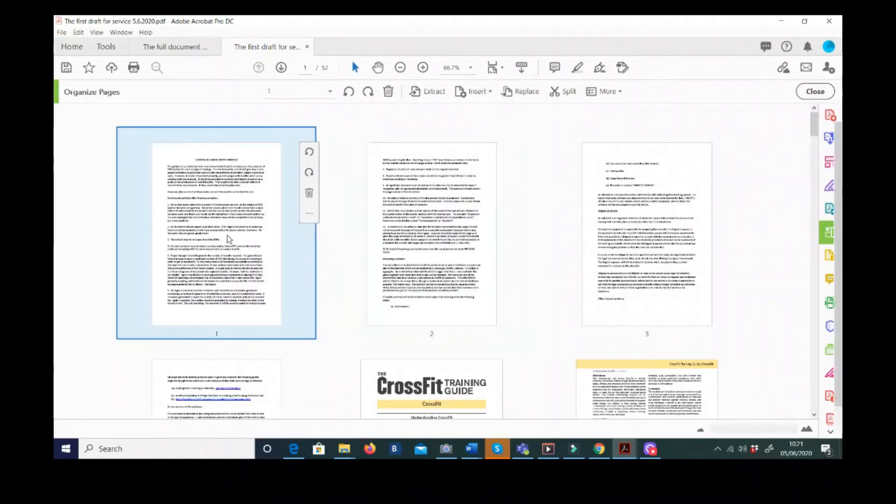
{"action": "double_click", "coordinate": [418, 237]}
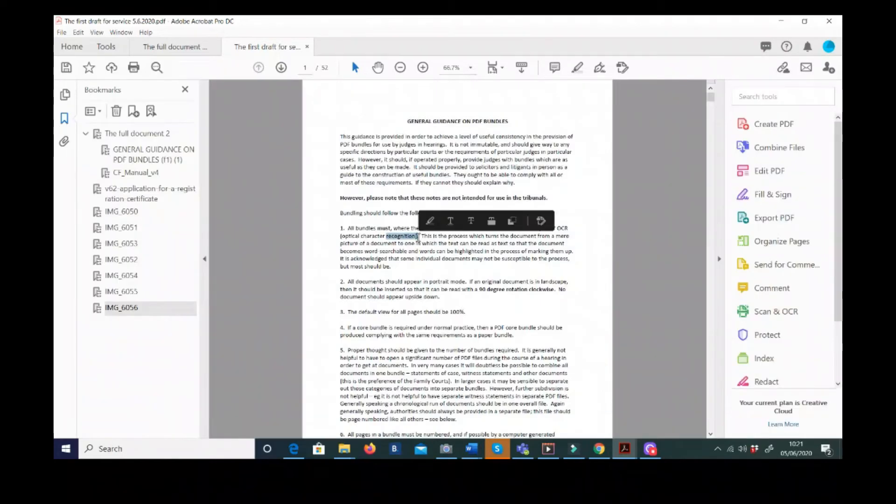
{"action": "left_click_drag", "start_coordinate": [471, 257], "coordinate": [441, 237]}
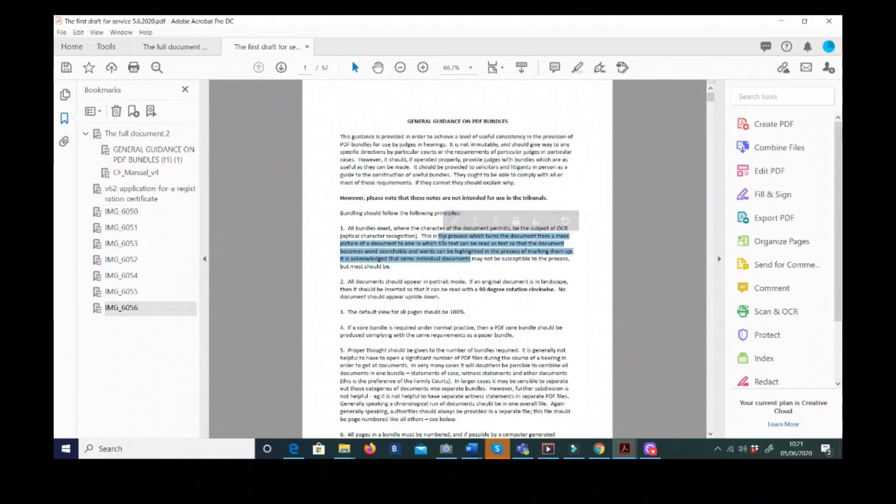
{"action": "left_click", "coordinate": [452, 275]}
{"action": "scroll", "coordinate": [466, 340], "scroll_direction": "down", "scroll_amount": 10}
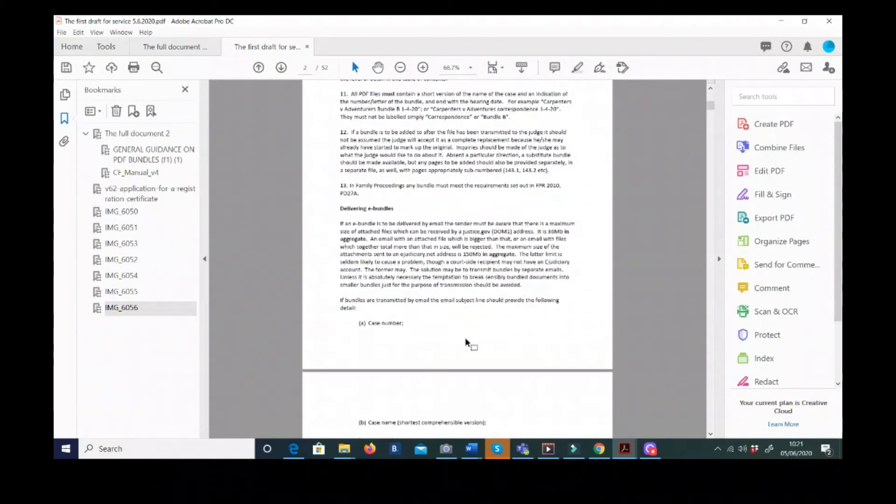
{"action": "scroll", "coordinate": [466, 339], "scroll_direction": "down", "scroll_amount": 15}
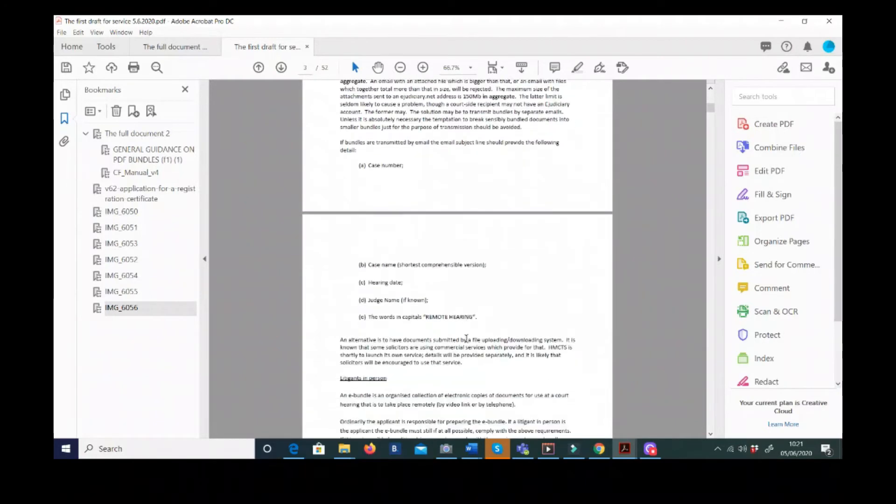
{"action": "scroll", "coordinate": [466, 343], "scroll_direction": "down", "scroll_amount": 10}
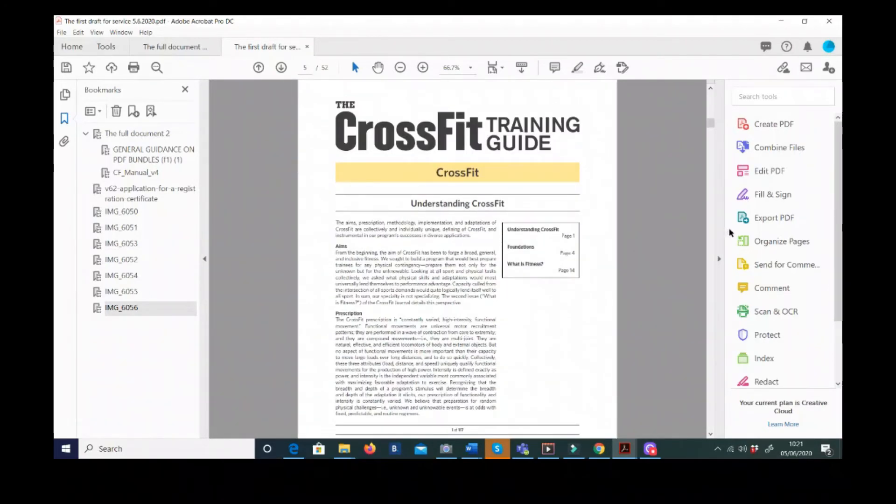
Step: Browse the page organizer to the photo pages and open the sideways cricket photo page, page 48, in the reading view
{"action": "left_click", "coordinate": [757, 237]}
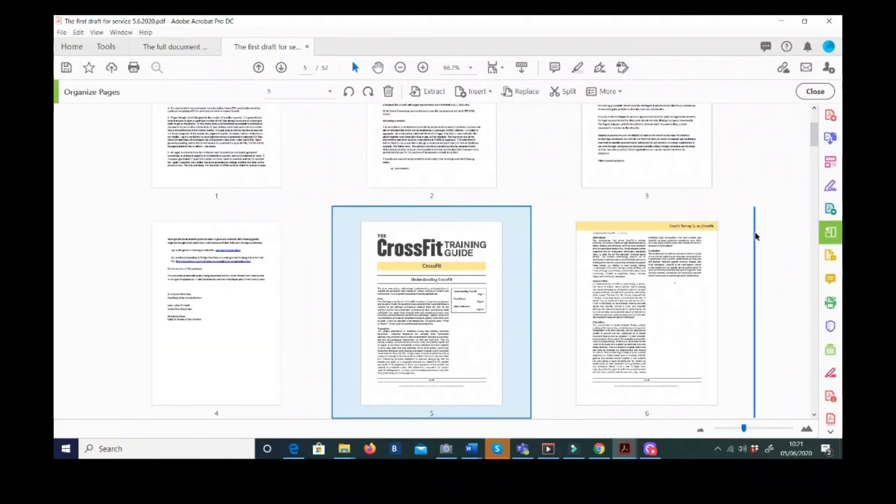
{"action": "scroll", "coordinate": [422, 304], "scroll_direction": "down", "scroll_amount": 5}
{"action": "scroll", "coordinate": [422, 304], "scroll_direction": "down", "scroll_amount": 20}
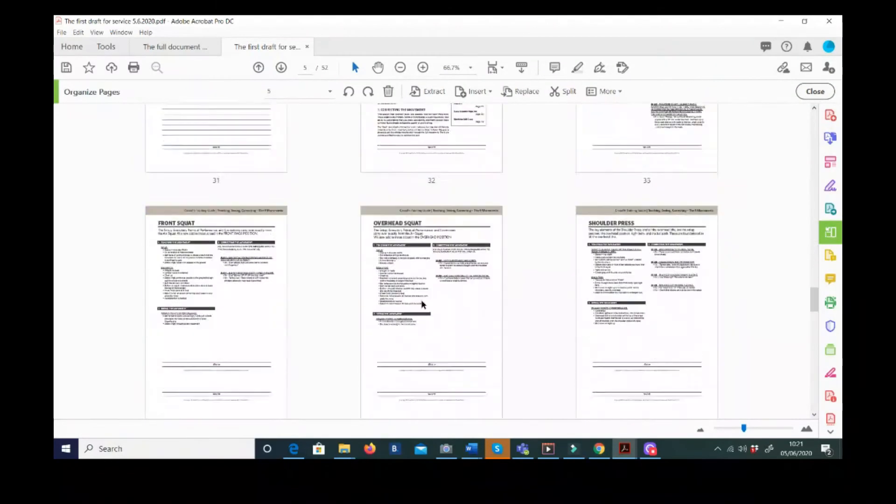
{"action": "scroll", "coordinate": [422, 304], "scroll_direction": "down", "scroll_amount": 4}
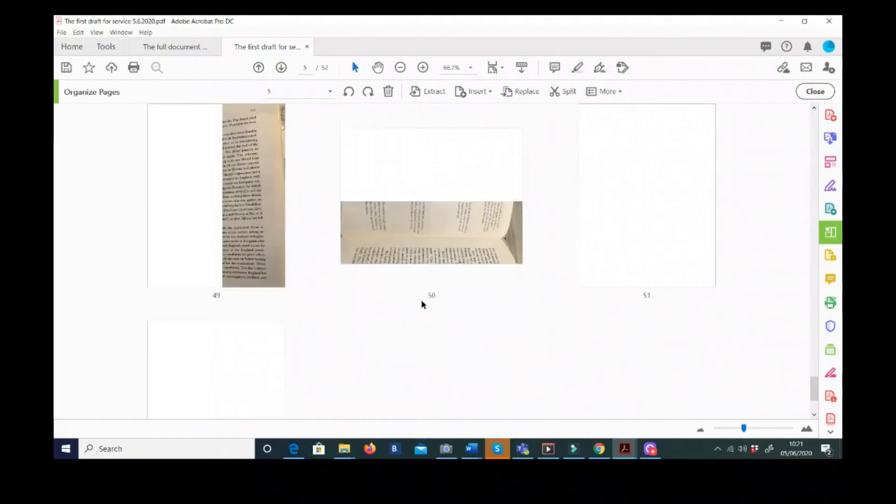
{"action": "scroll", "coordinate": [422, 304], "scroll_direction": "up", "scroll_amount": 4}
{"action": "scroll", "coordinate": [422, 300], "scroll_direction": "up", "scroll_amount": 1}
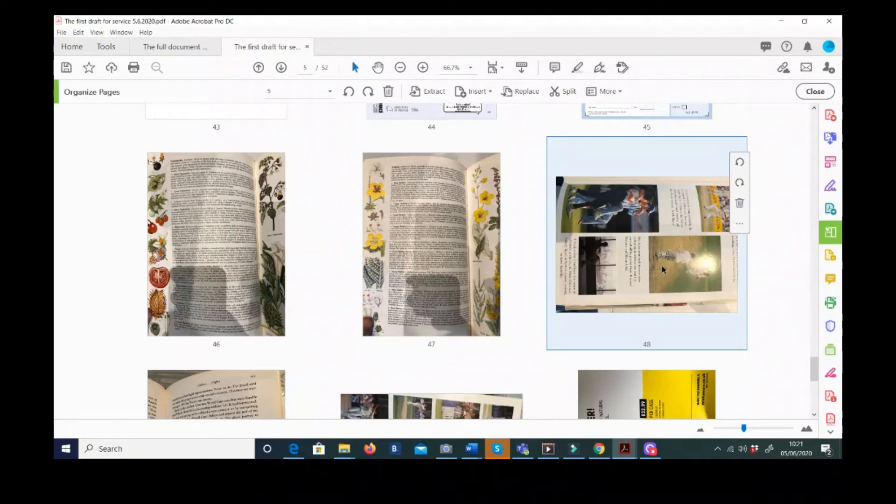
{"action": "double_click", "coordinate": [663, 268]}
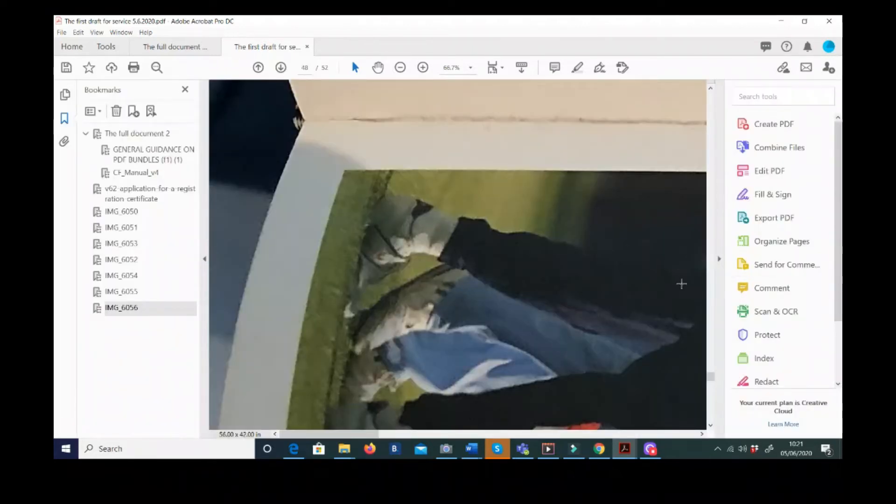
{"action": "scroll", "coordinate": [546, 217], "scroll_direction": "down", "scroll_amount": 2}
{"action": "scroll", "coordinate": [548, 221], "scroll_direction": "down", "scroll_amount": 3}
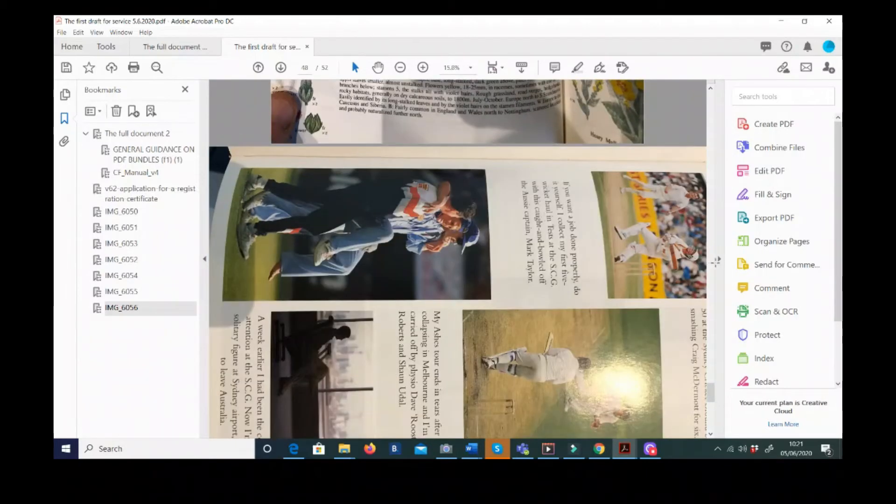
{"action": "scroll", "coordinate": [628, 263], "scroll_direction": "down", "scroll_amount": 3}
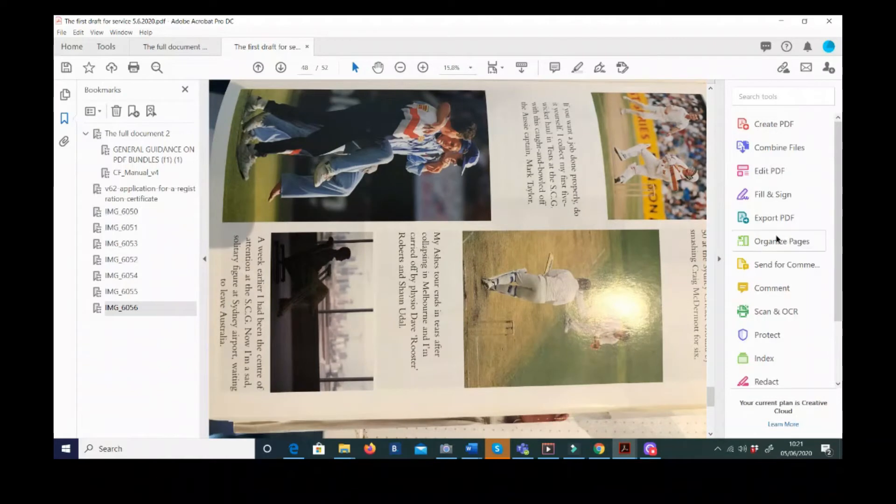
Step: Open page 48 for content editing with its text recognized, and select the scanned page image
{"action": "left_click", "coordinate": [766, 172]}
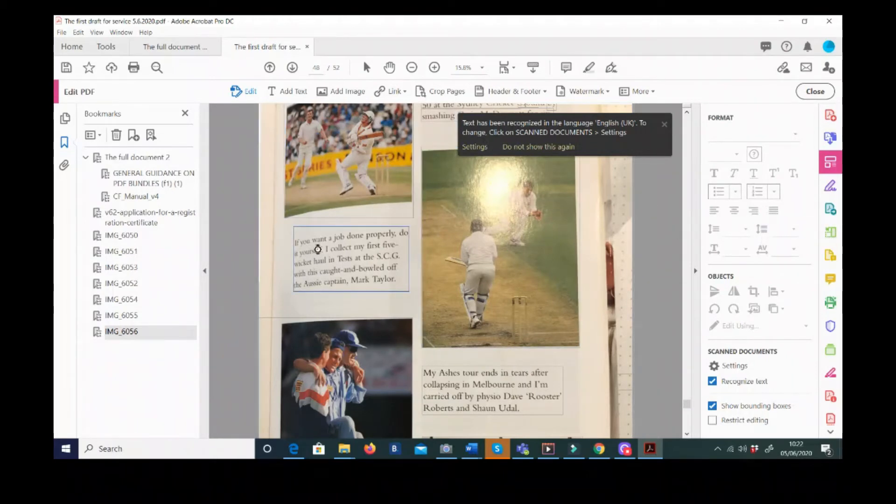
{"action": "scroll", "coordinate": [317, 249], "scroll_direction": "down", "scroll_amount": 5}
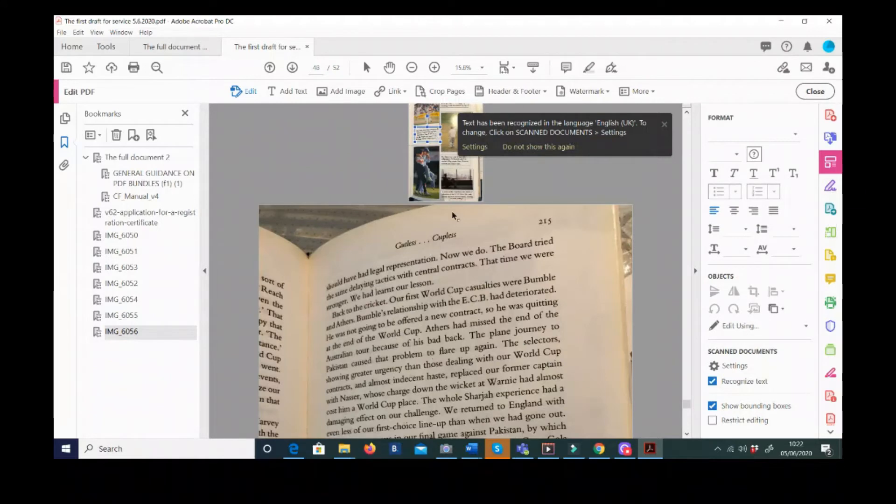
{"action": "scroll", "coordinate": [452, 150], "scroll_direction": "up", "scroll_amount": 1}
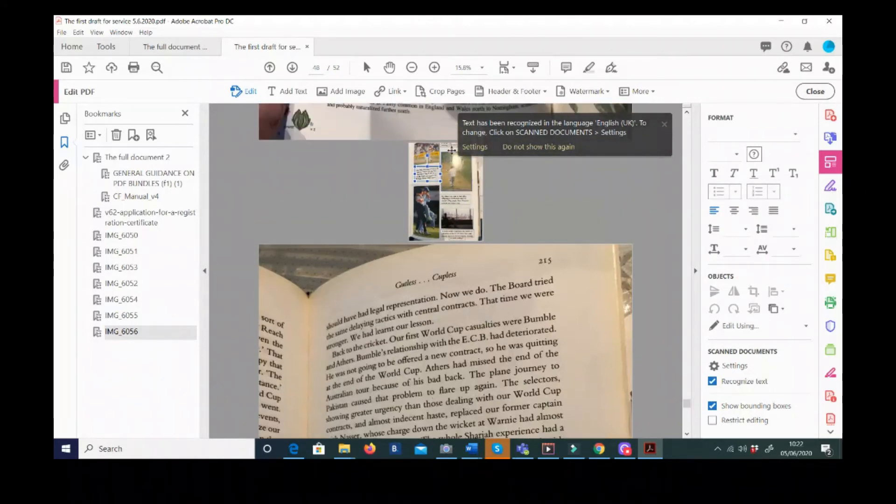
{"action": "scroll", "coordinate": [452, 150], "scroll_direction": "up", "scroll_amount": 1}
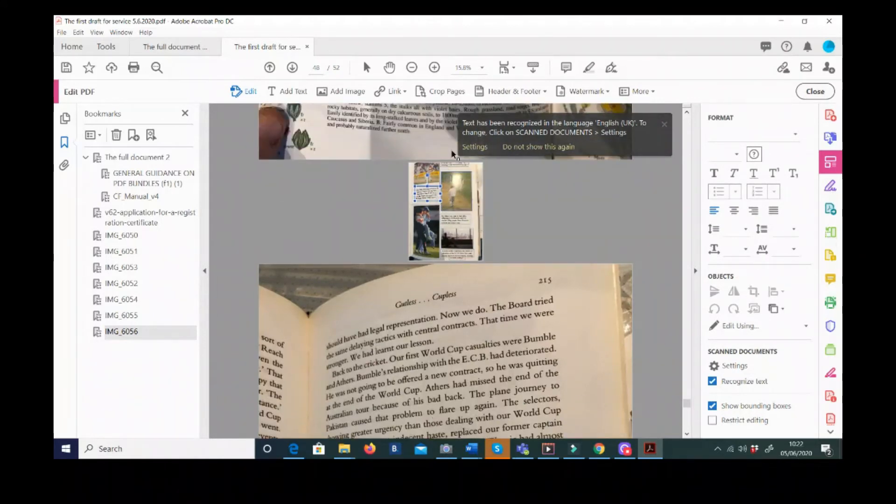
{"action": "left_click", "coordinate": [473, 217]}
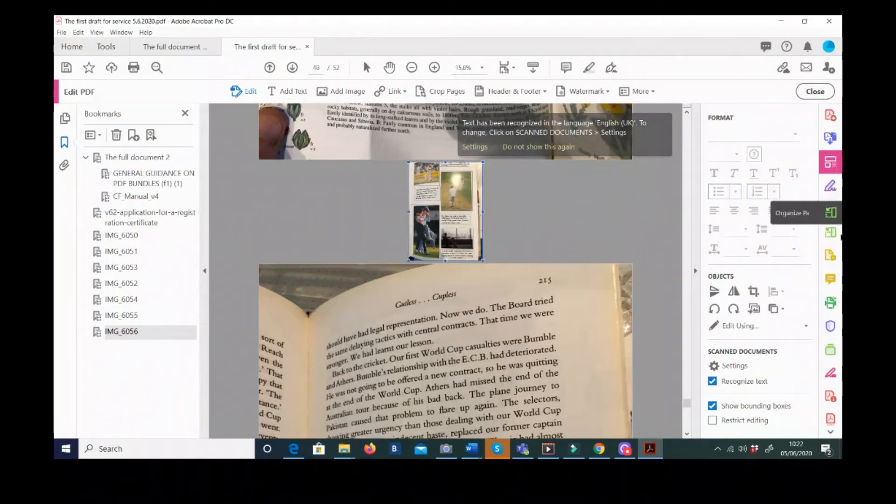
Step: Reopen page 48 from the page organizer in the reading view and examine the recognized captions beside the cricket photos
{"action": "left_click", "coordinate": [839, 235]}
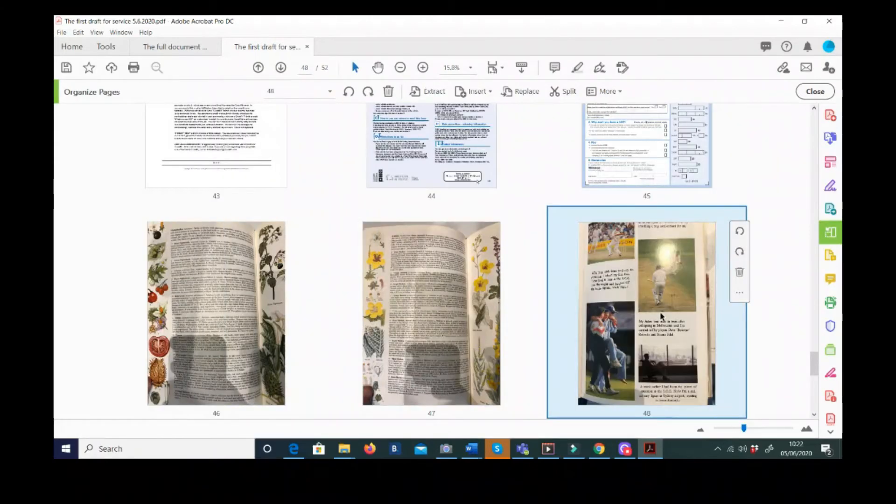
{"action": "scroll", "coordinate": [661, 315], "scroll_direction": "down", "scroll_amount": 1}
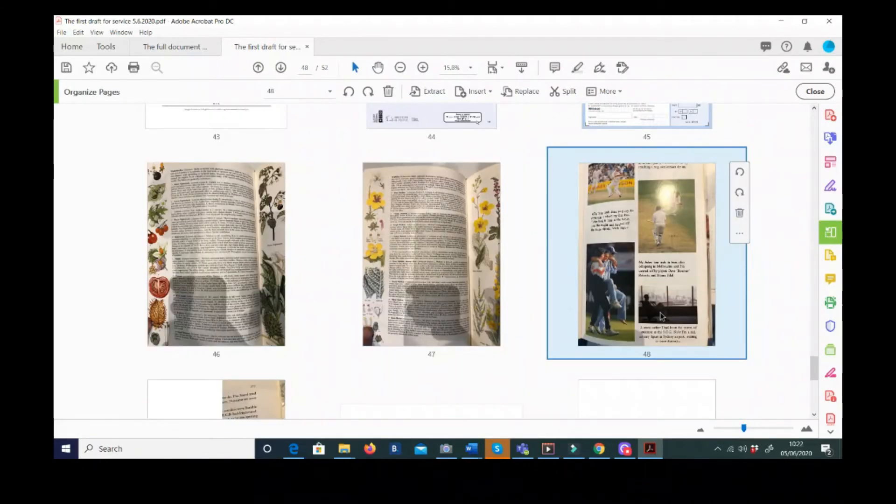
{"action": "double_click", "coordinate": [729, 299]}
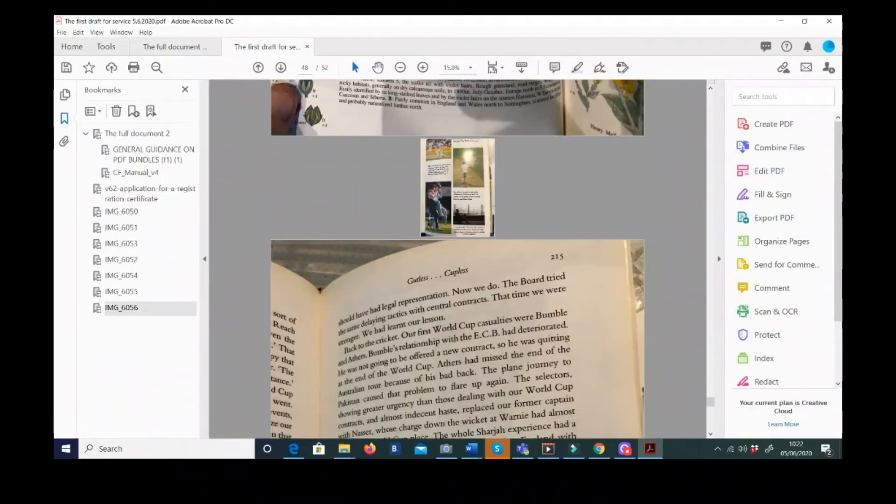
{"action": "scroll", "coordinate": [430, 205], "scroll_direction": "up", "scroll_amount": 2}
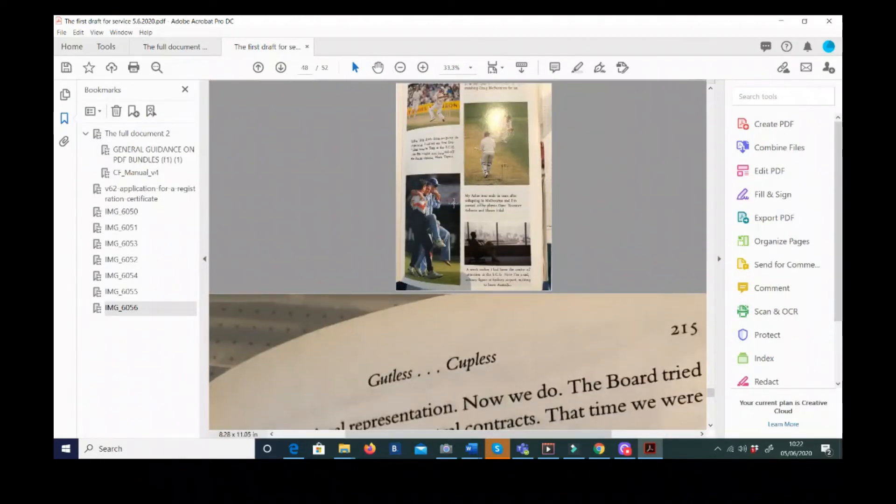
{"action": "scroll", "coordinate": [453, 203], "scroll_direction": "up", "scroll_amount": 3}
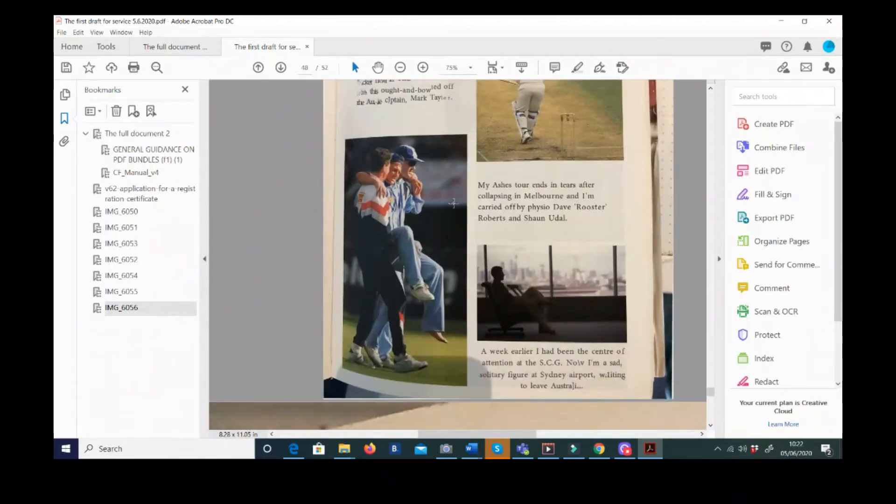
{"action": "scroll", "coordinate": [453, 203], "scroll_direction": "up", "scroll_amount": 5}
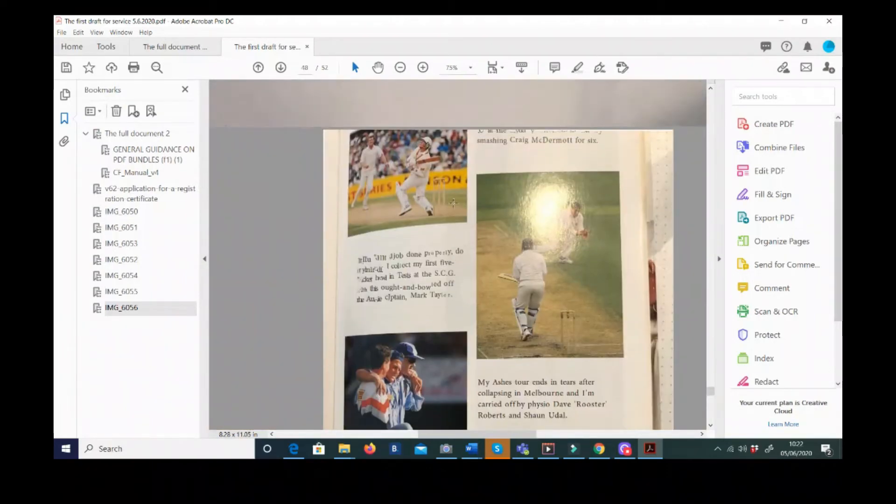
{"action": "scroll", "coordinate": [453, 203], "scroll_direction": "down", "scroll_amount": 1}
{"action": "scroll", "coordinate": [453, 203], "scroll_direction": "down", "scroll_amount": 2}
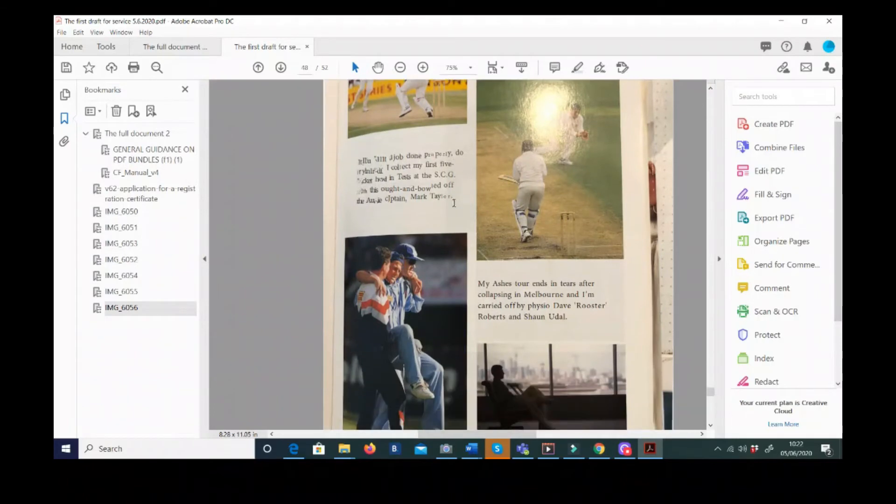
{"action": "scroll", "coordinate": [454, 203], "scroll_direction": "down", "scroll_amount": 1}
{"action": "scroll", "coordinate": [454, 203], "scroll_direction": "down", "scroll_amount": 3}
{"action": "scroll", "coordinate": [454, 205], "scroll_direction": "down", "scroll_amount": 1}
{"action": "scroll", "coordinate": [454, 206], "scroll_direction": "down", "scroll_amount": 3}
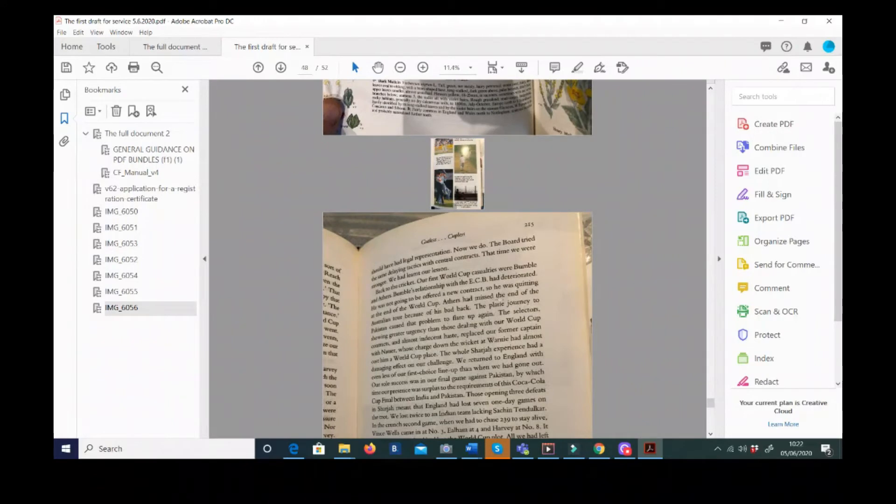
Step: Open page 49, the photographed book text page, for content editing with its text recognized
{"action": "scroll", "coordinate": [500, 299], "scroll_direction": "down", "scroll_amount": 3}
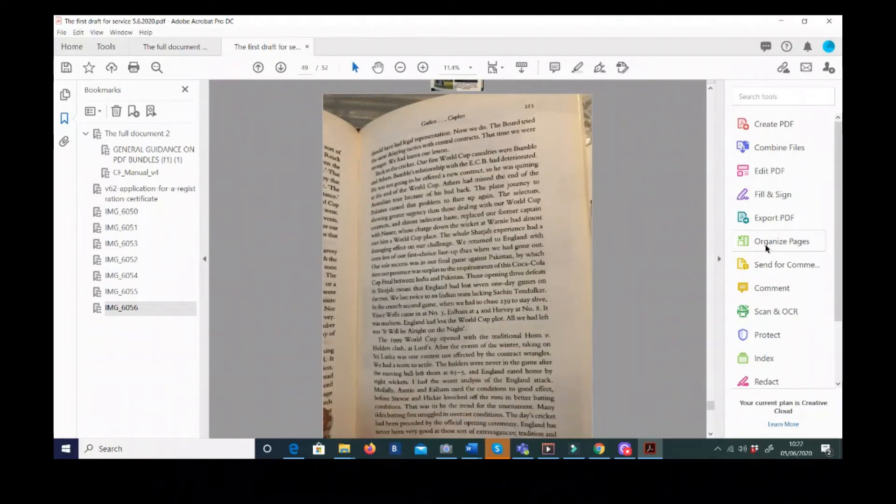
{"action": "left_click", "coordinate": [766, 172]}
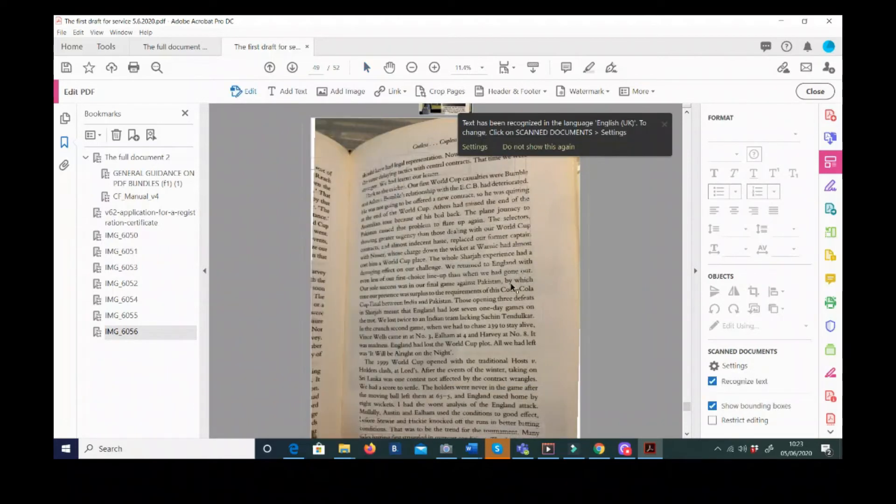
{"action": "scroll", "coordinate": [558, 275], "scroll_direction": "up", "scroll_amount": 1}
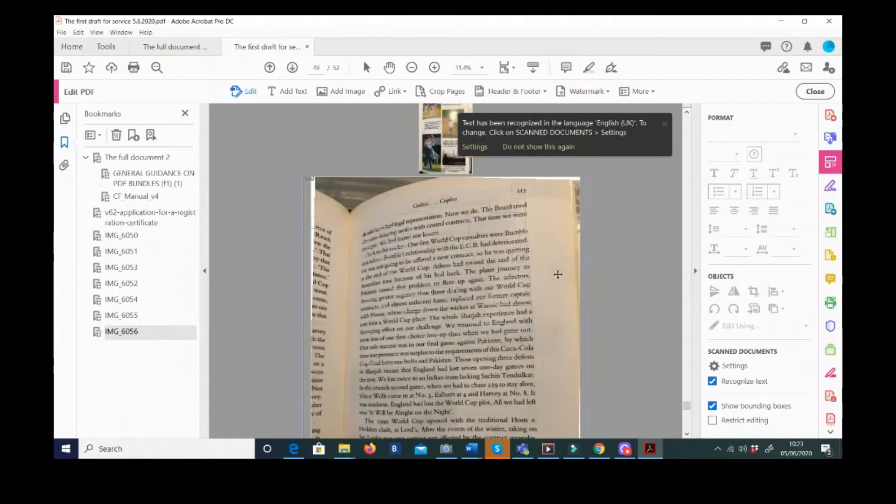
Step: Open the cricket photo page, page 48, from the page organizer in the reading view
{"action": "left_click", "coordinate": [830, 233]}
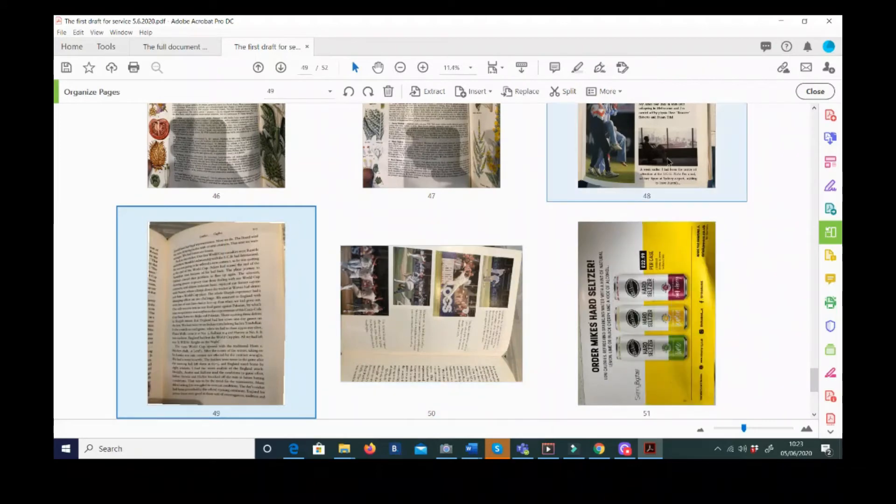
{"action": "double_click", "coordinate": [647, 159]}
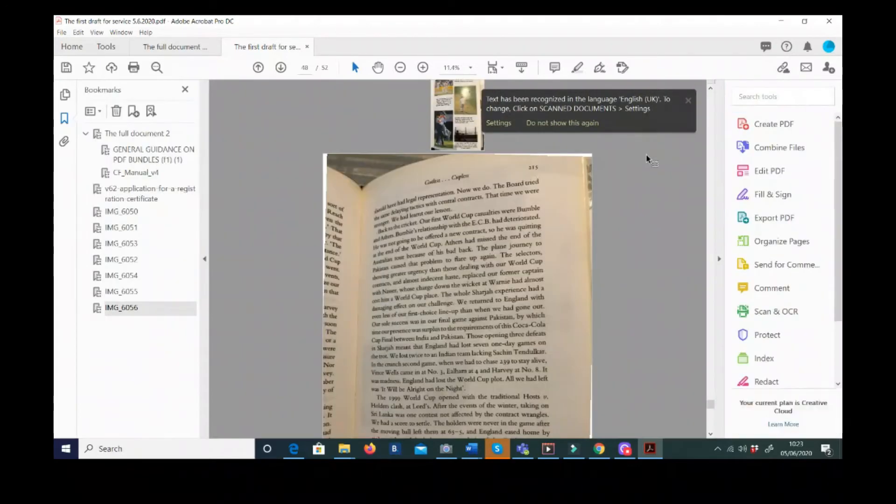
{"action": "scroll", "coordinate": [400, 224], "scroll_direction": "up", "scroll_amount": 3}
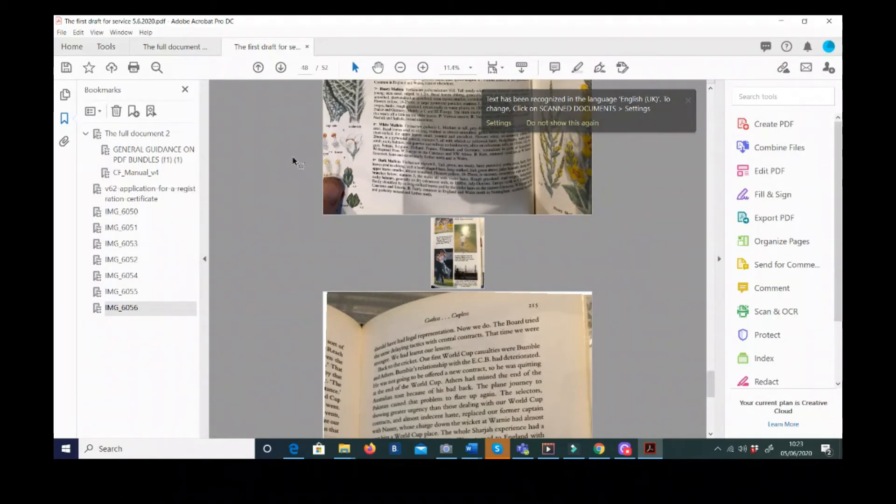
Step: Change the page display to Single Page View for page 48
{"action": "left_click", "coordinate": [96, 33]}
{"action": "mouse_move", "coordinate": [118, 57]}
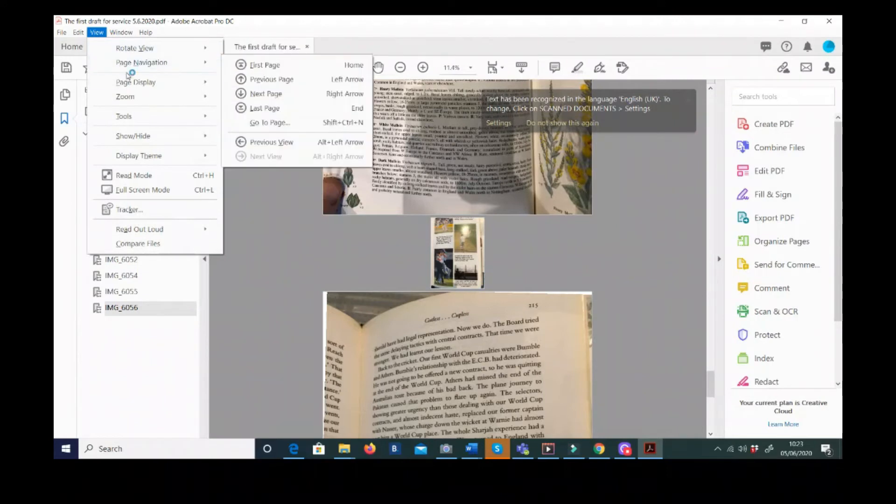
{"action": "mouse_move", "coordinate": [137, 82]}
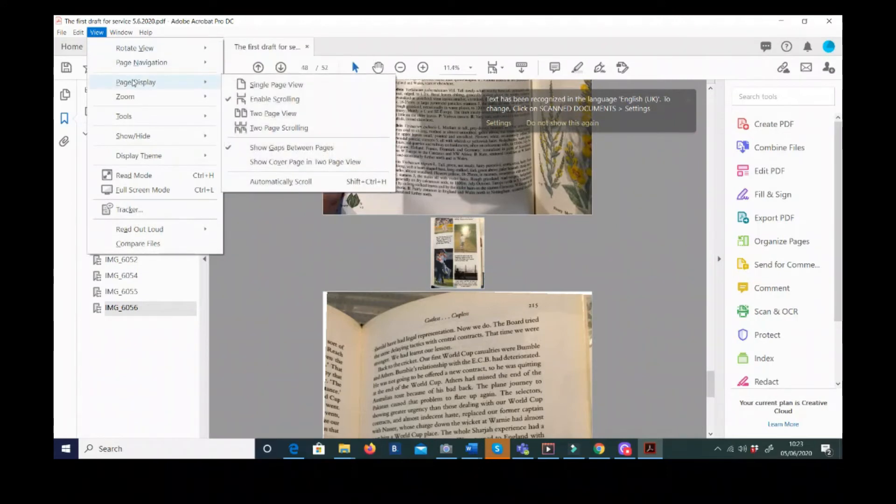
{"action": "left_click", "coordinate": [260, 86]}
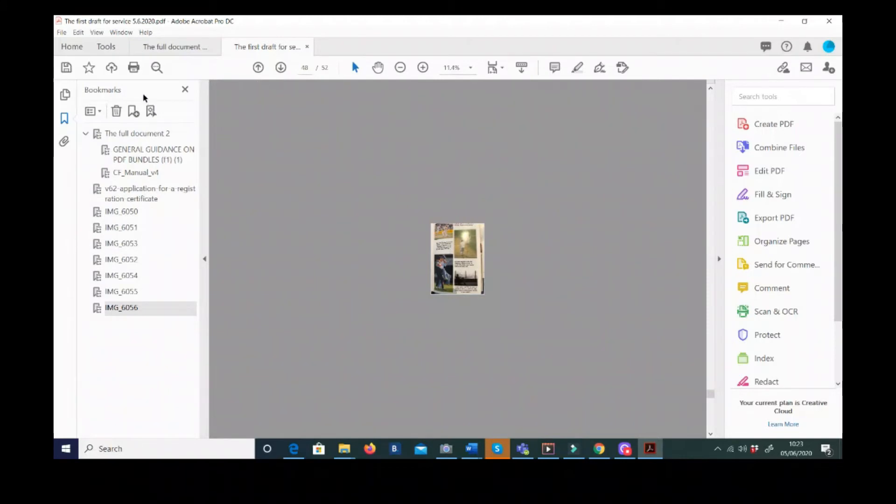
Step: View page 48 in Read Mode, enlarge it to examine the captions beside the cricket photos, and leave Read Mode
{"action": "left_click", "coordinate": [96, 32]}
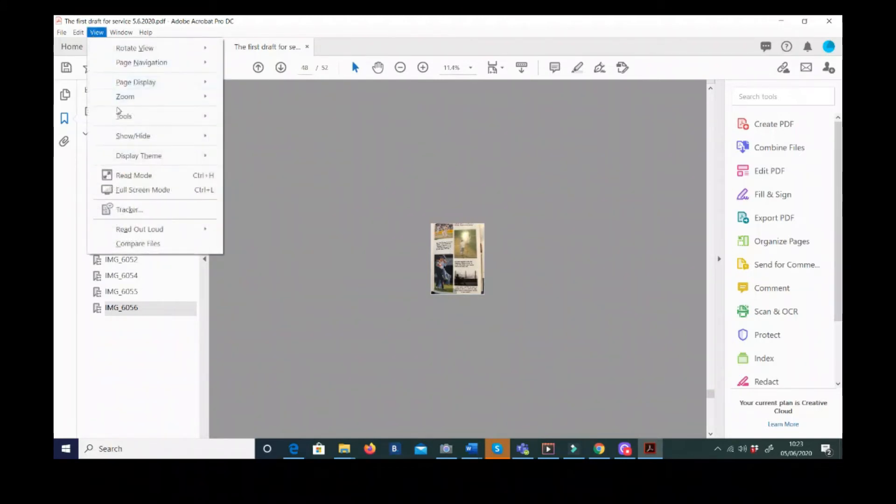
{"action": "mouse_move", "coordinate": [132, 140]}
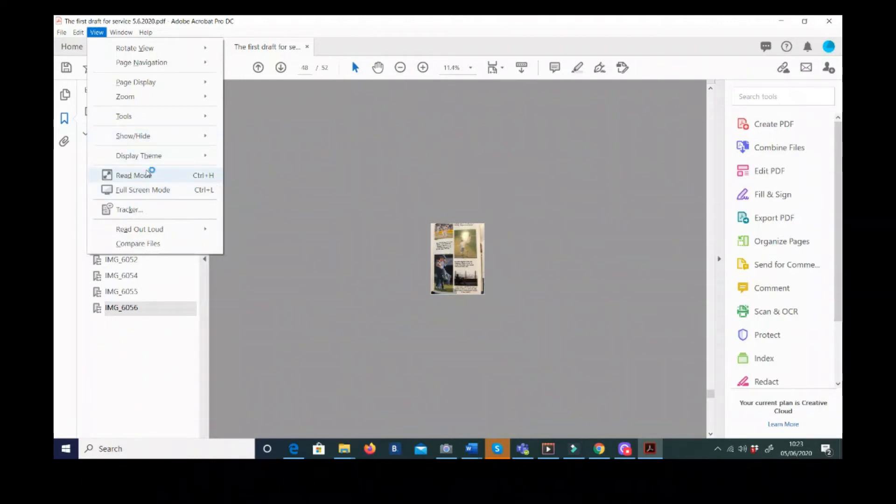
{"action": "left_click", "coordinate": [147, 174]}
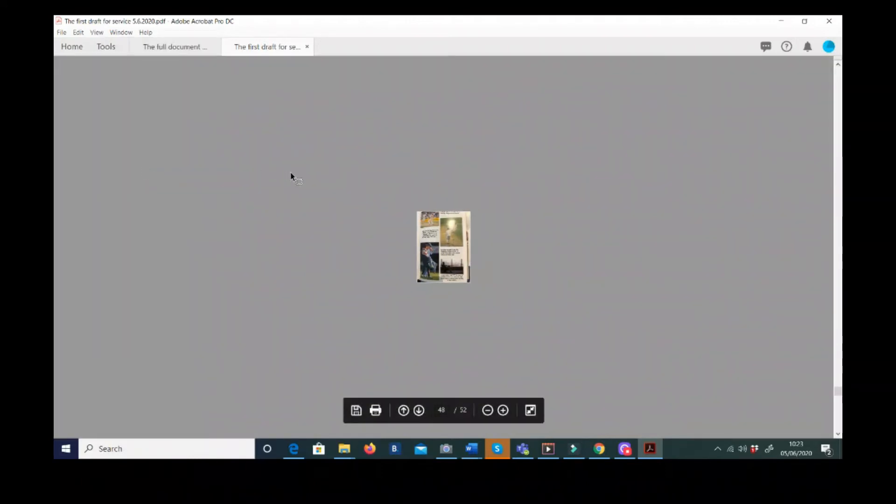
{"action": "scroll", "coordinate": [291, 177], "scroll_direction": "down", "scroll_amount": 4}
{"action": "scroll", "coordinate": [290, 176], "scroll_direction": "up", "scroll_amount": 3}
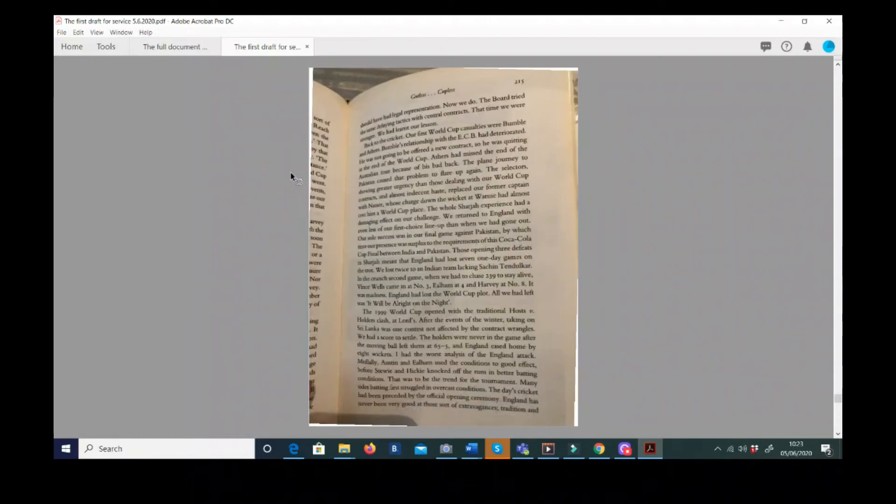
{"action": "scroll", "coordinate": [291, 176], "scroll_direction": "up", "scroll_amount": 1}
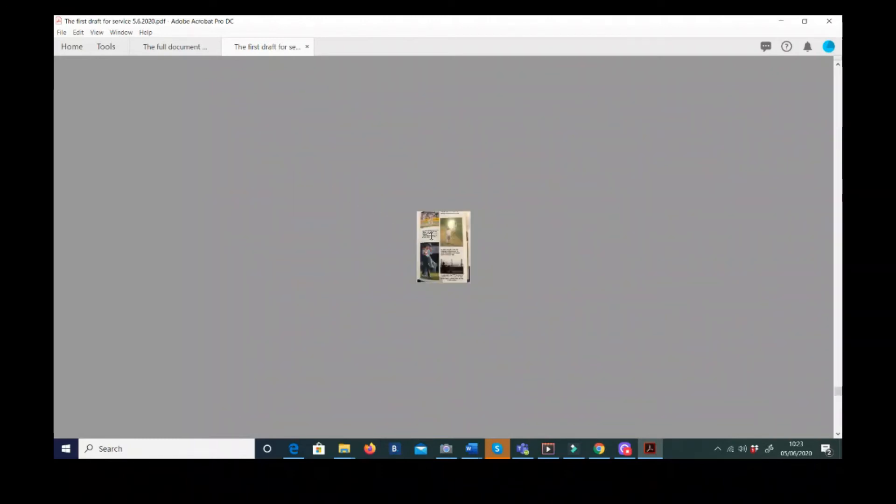
{"action": "scroll", "coordinate": [425, 243], "scroll_direction": "up", "scroll_amount": 5}
{"action": "scroll", "coordinate": [432, 238], "scroll_direction": "up", "scroll_amount": 3}
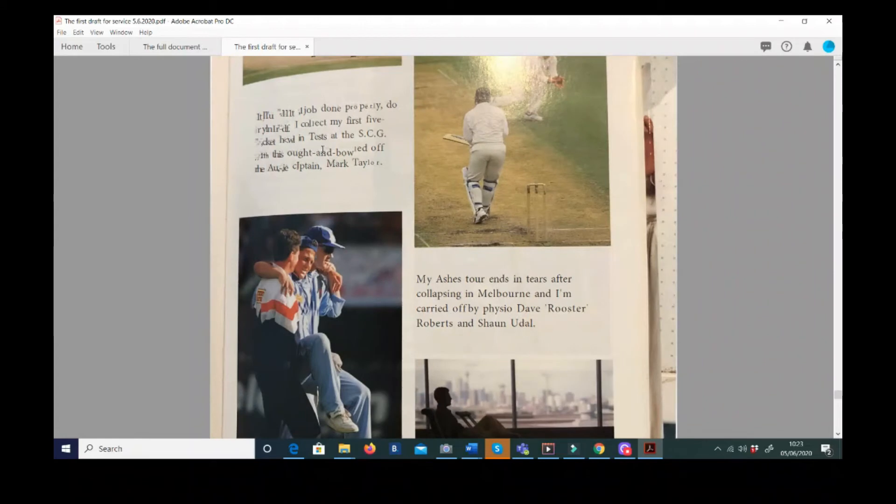
{"action": "key", "text": "ctrl+h"}
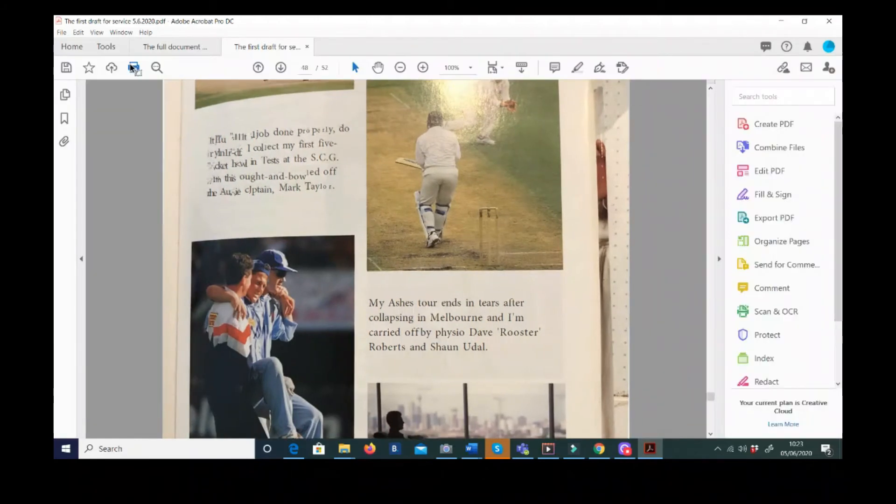
Step: Fit page 48 in view, enlarge it to 100%, and examine the recognized caption text above the photo of the carried player
{"action": "scroll", "coordinate": [349, 227], "scroll_direction": "up", "scroll_amount": 2}
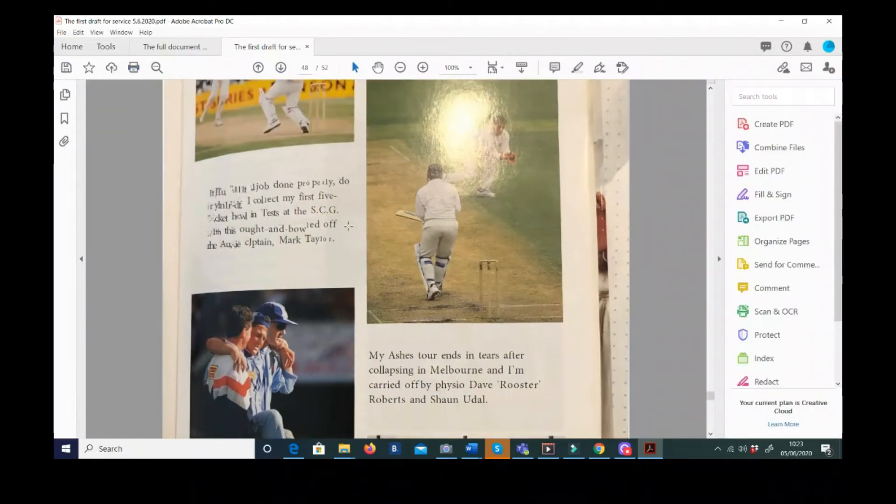
{"action": "scroll", "coordinate": [349, 226], "scroll_direction": "up", "scroll_amount": 5}
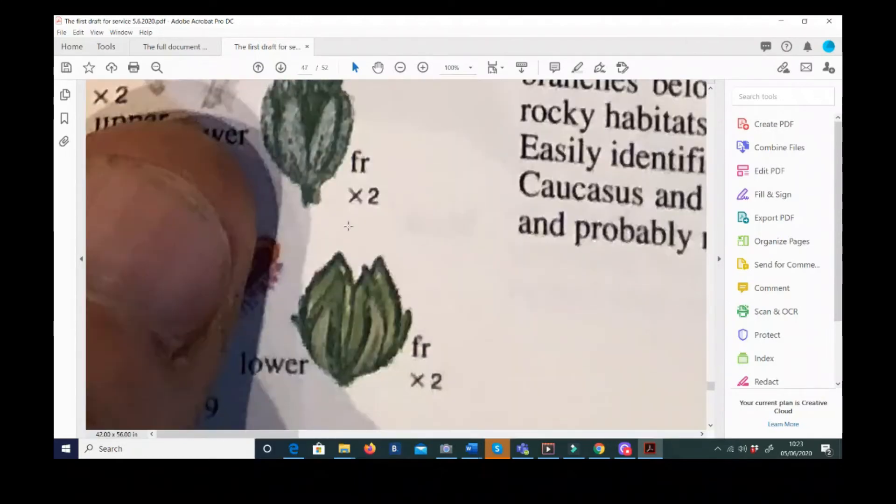
{"action": "scroll", "coordinate": [349, 226], "scroll_direction": "down", "scroll_amount": 3}
{"action": "scroll", "coordinate": [348, 226], "scroll_direction": "down", "scroll_amount": 1, "text": "ctrl"}
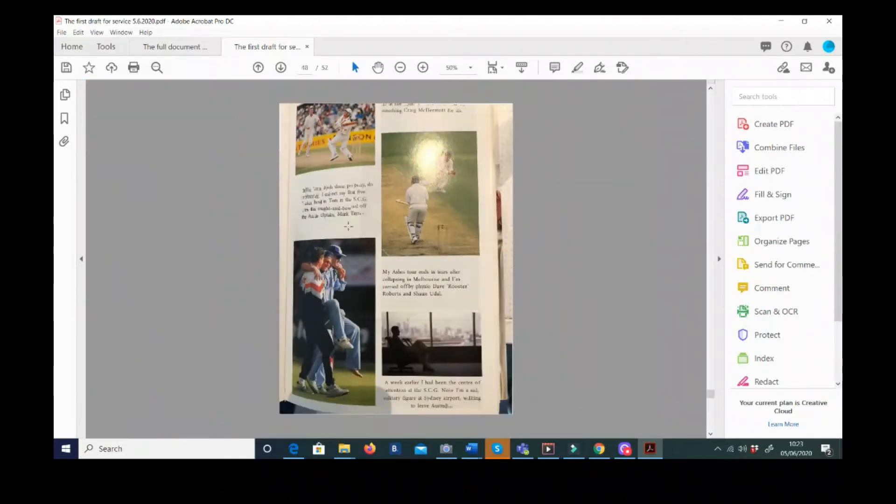
{"action": "scroll", "coordinate": [349, 226], "scroll_direction": "down", "scroll_amount": 2, "text": "ctrl"}
{"action": "scroll", "coordinate": [349, 227], "scroll_direction": "up", "scroll_amount": 2, "text": "ctrl"}
{"action": "scroll", "coordinate": [349, 226], "scroll_direction": "up", "scroll_amount": 3, "text": "ctrl"}
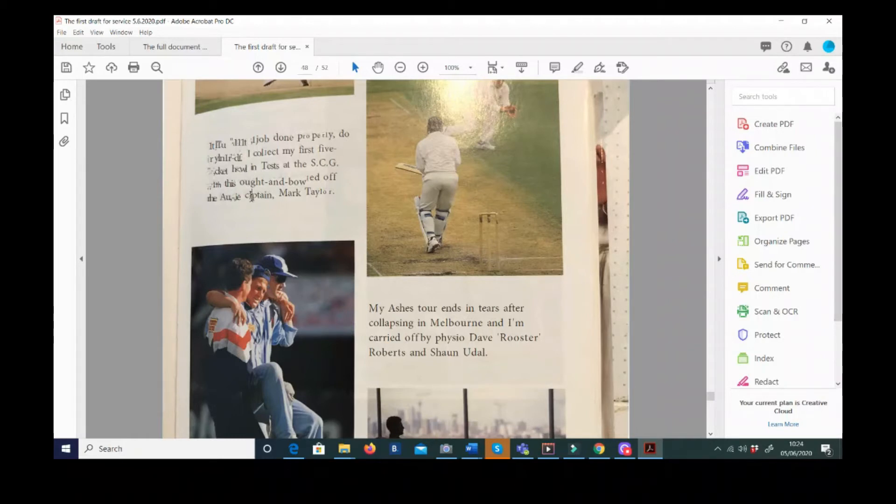
Step: Start editing page 48 and, in the S.C.G. caption, correct the spelling to "captain" and remove the "u" from "ought"
{"action": "left_click", "coordinate": [761, 173]}
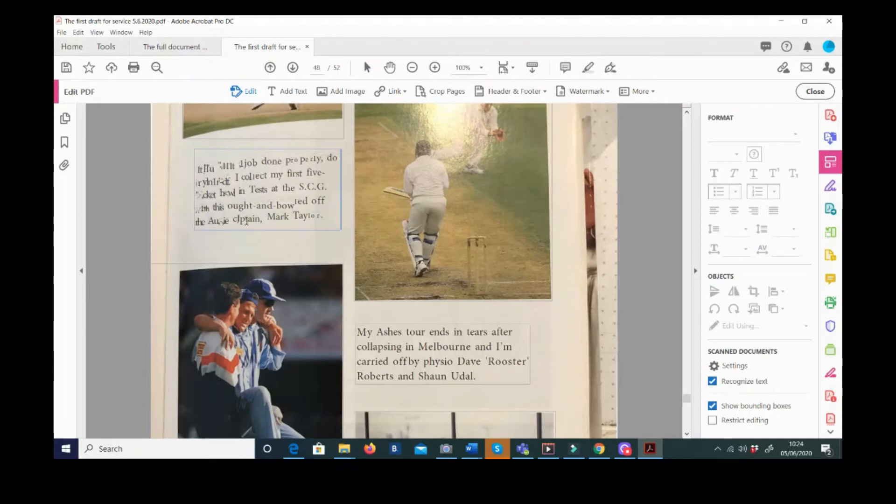
{"action": "left_click", "coordinate": [241, 219]}
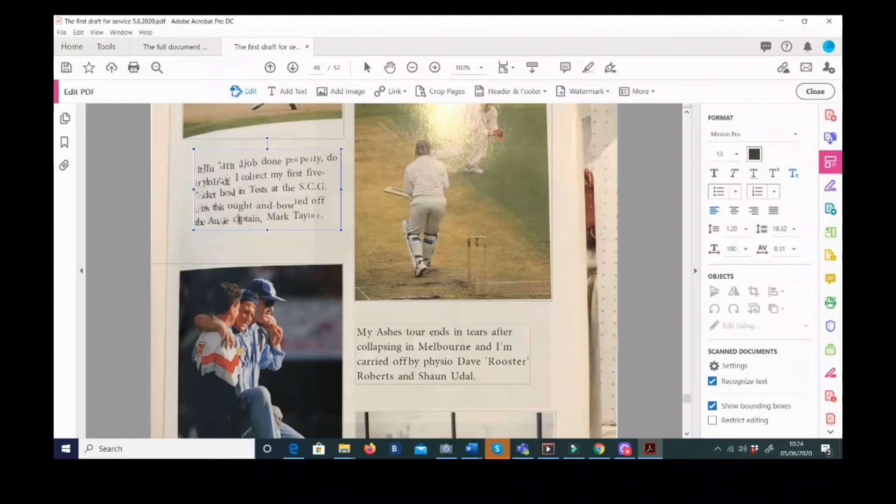
{"action": "key", "text": "BackSpace"}
{"action": "key", "text": "Up"}
{"action": "key", "text": "BackSpace"}
{"action": "type", "text": "a"}
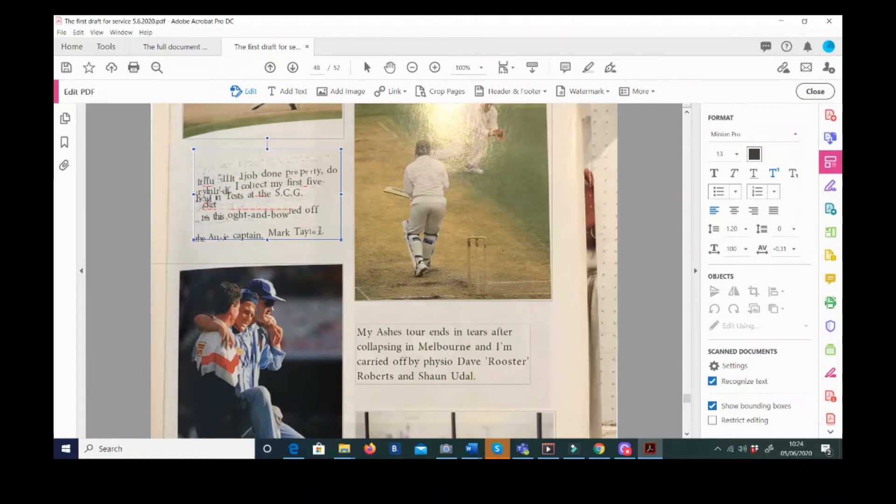
Step: Format the whole S.C.G. caption as bold text with a font size of 14
{"action": "left_click_drag", "start_coordinate": [328, 232], "coordinate": [204, 169]}
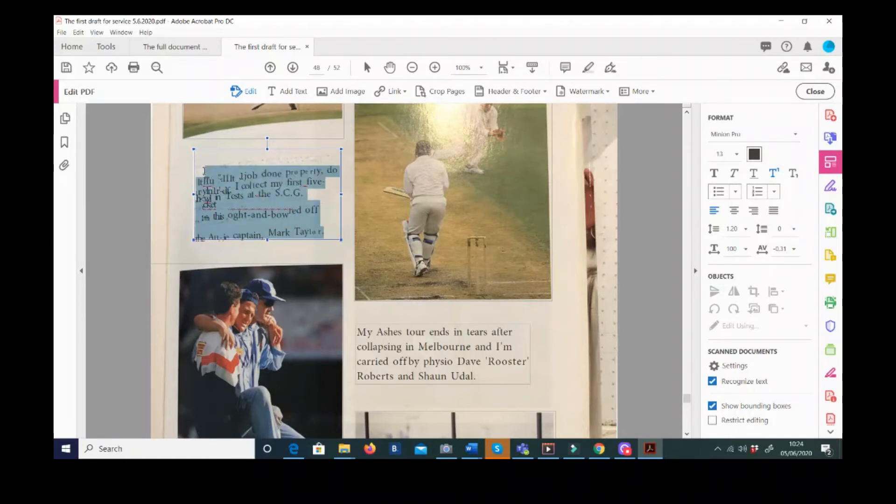
{"action": "left_click", "coordinate": [739, 156]}
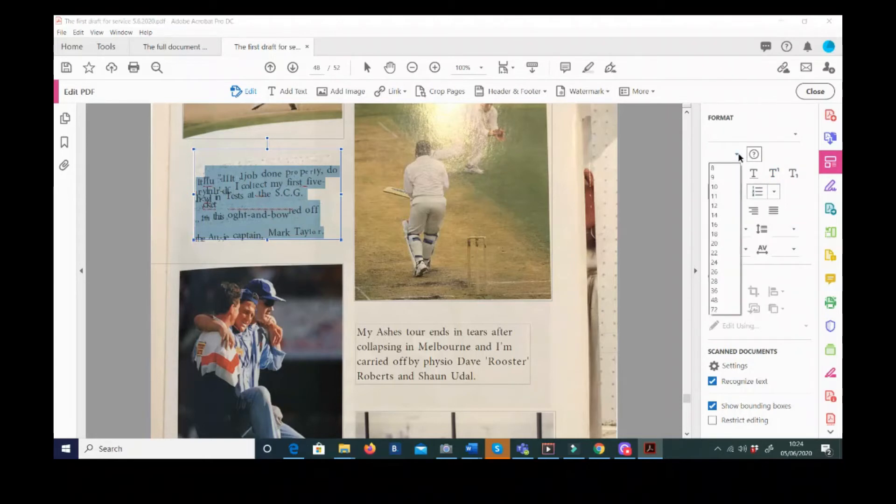
{"action": "left_click", "coordinate": [722, 197]}
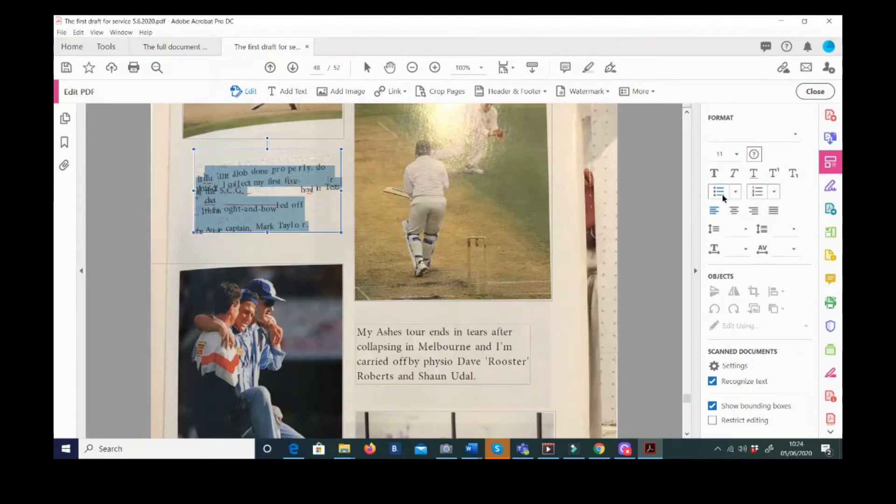
{"action": "left_click", "coordinate": [738, 154]}
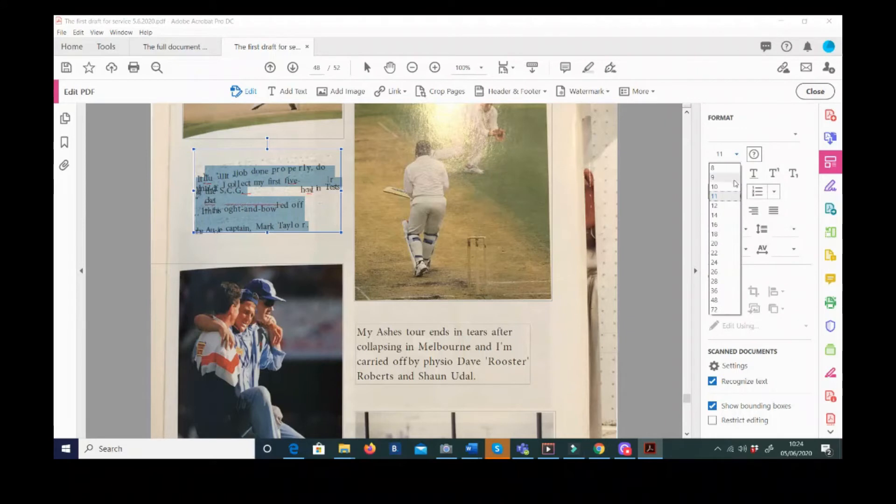
{"action": "left_click", "coordinate": [730, 216]}
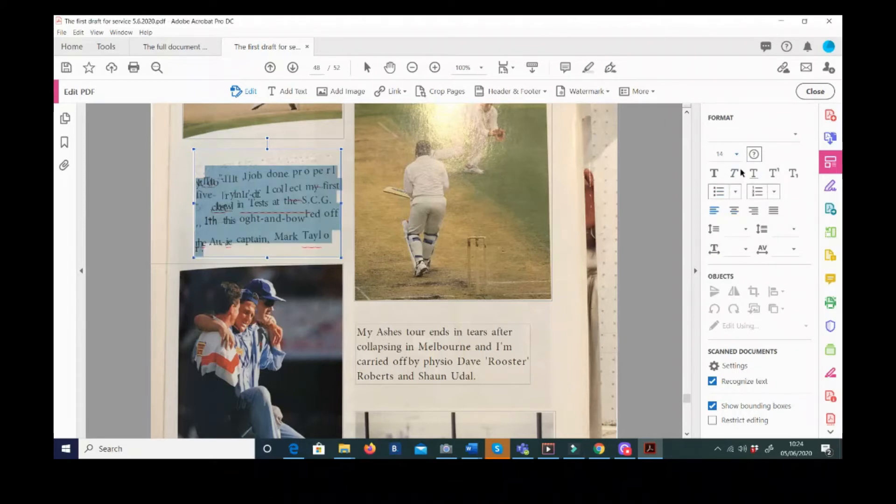
{"action": "left_click", "coordinate": [713, 175]}
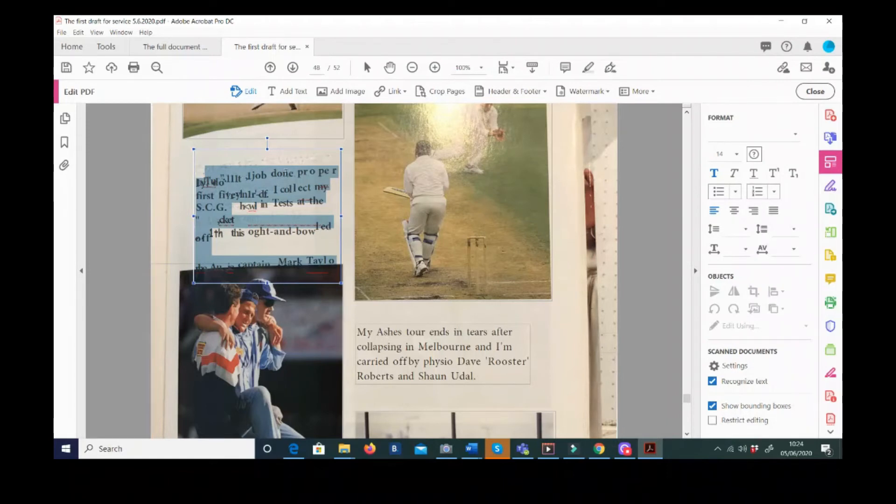
Step: Try deleting the first letters of "Melbourne" in the Ashes tour caption and undo the deletion
{"action": "left_click", "coordinate": [420, 346]}
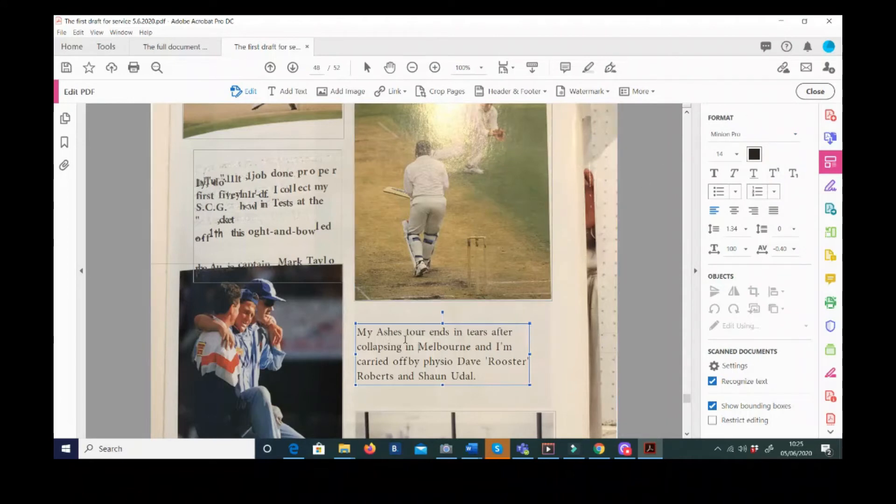
{"action": "key", "text": "Delete"}
{"action": "key", "text": "Delete"}
{"action": "key", "text": "Delete"}
{"action": "key", "text": "Delete"}
{"action": "key", "text": "Delete"}
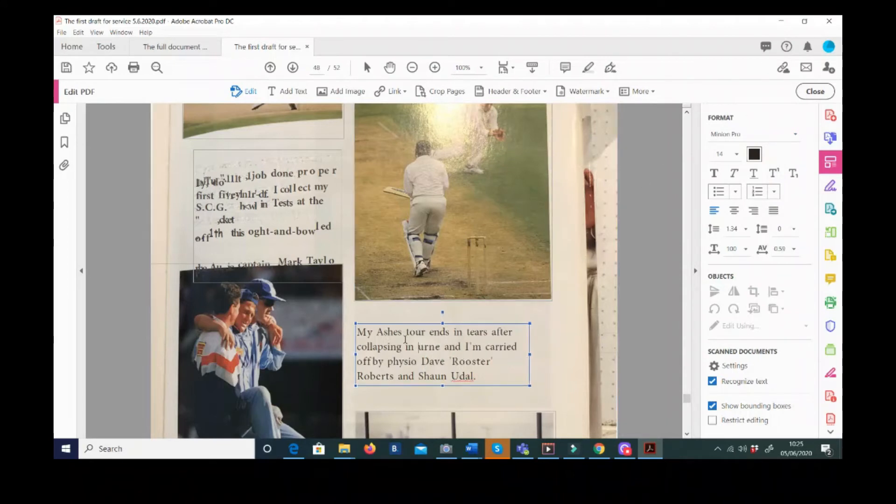
{"action": "key", "text": "ctrl+z"}
{"action": "left_click", "coordinate": [484, 370]}
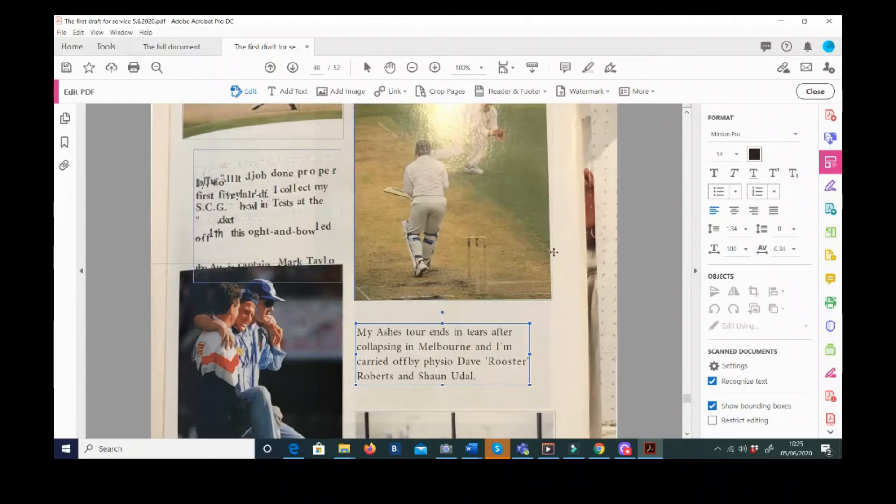
Step: Open page 51, the sideways Hard Seltzer advert, from the page thumbnail overview
{"action": "left_click", "coordinate": [832, 232]}
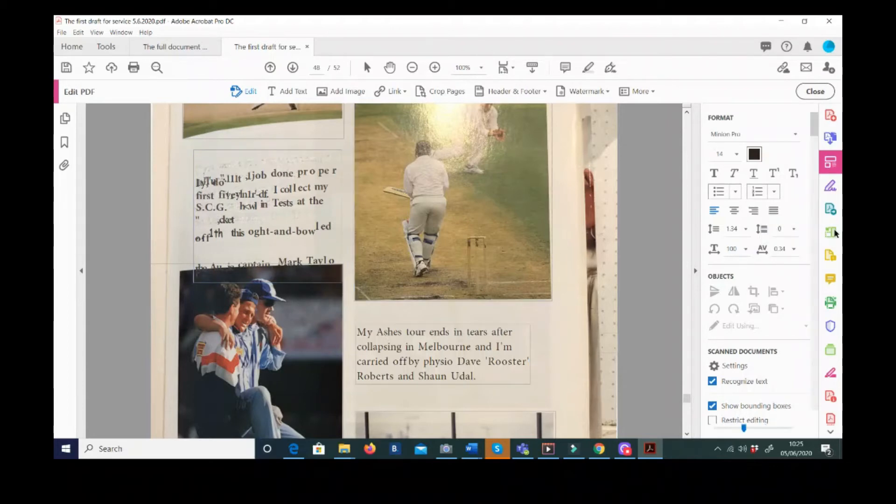
{"action": "mouse_move", "coordinate": [529, 289]}
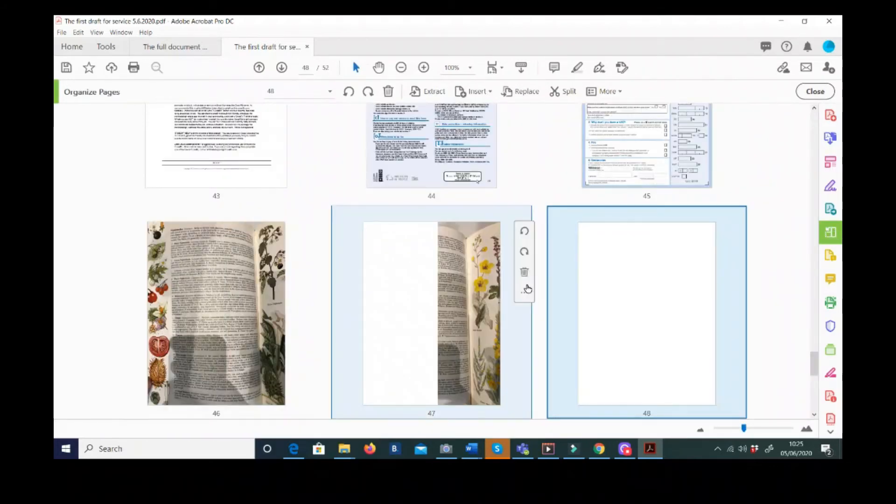
{"action": "scroll", "coordinate": [527, 289], "scroll_direction": "down", "scroll_amount": 5}
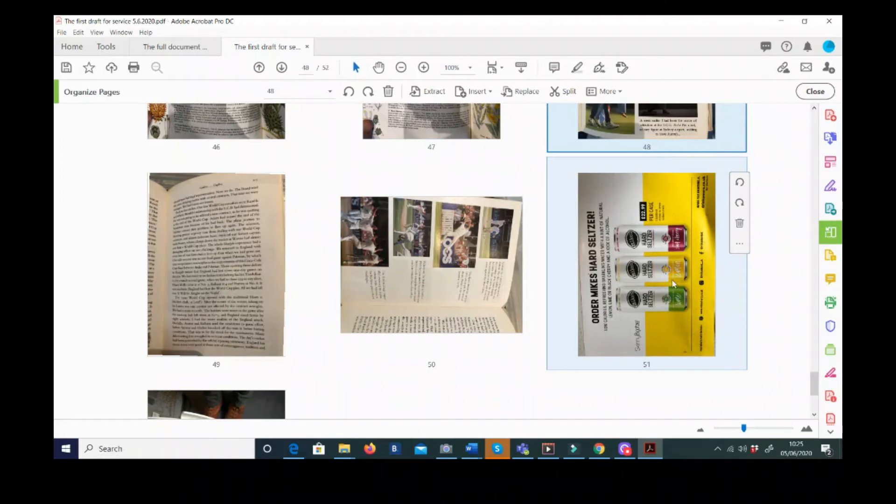
{"action": "left_click_drag", "start_coordinate": [675, 285], "coordinate": [773, 237]}
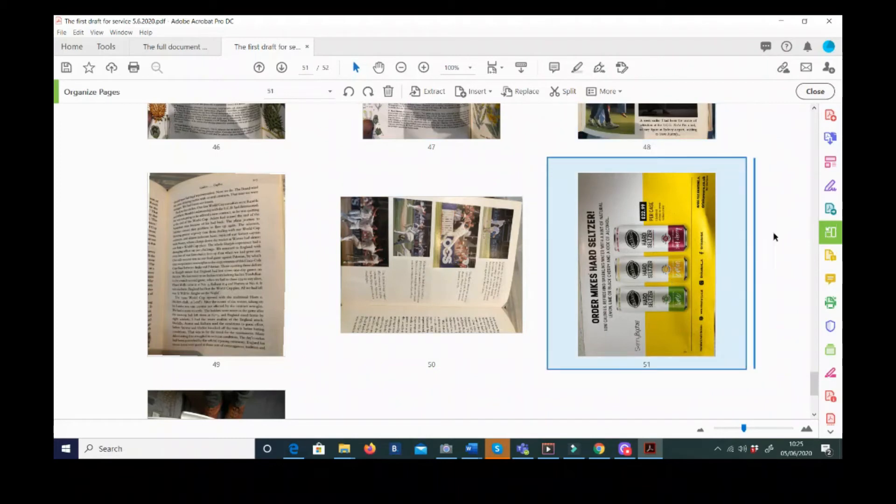
{"action": "double_click", "coordinate": [621, 253]}
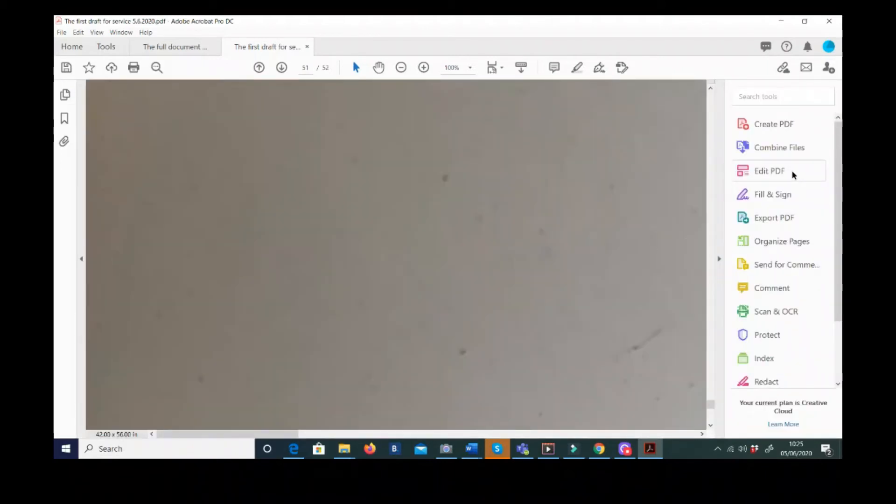
Step: Make the scanned 100 CALORIES flyer on page 52 editable and enlarge its HARD SELTZER text box
{"action": "scroll", "coordinate": [572, 223], "scroll_direction": "down", "scroll_amount": 1, "text": "ctrl"}
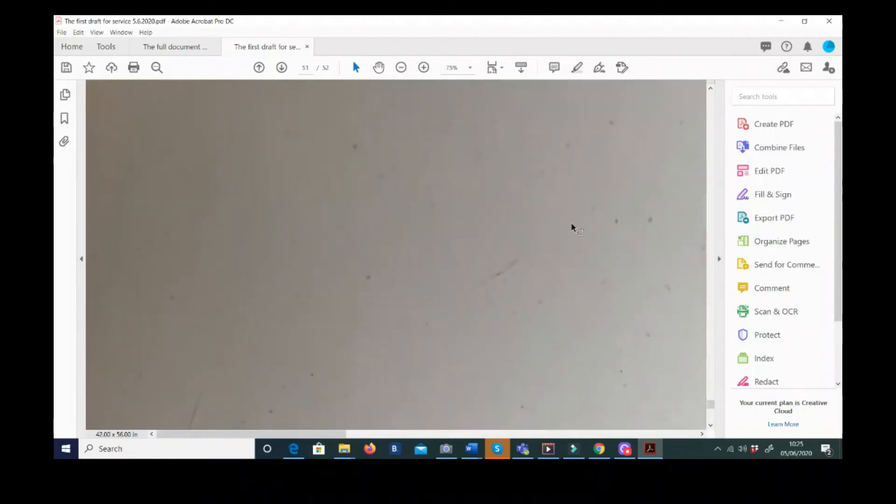
{"action": "scroll", "coordinate": [572, 226], "scroll_direction": "down", "scroll_amount": 3, "text": "ctrl"}
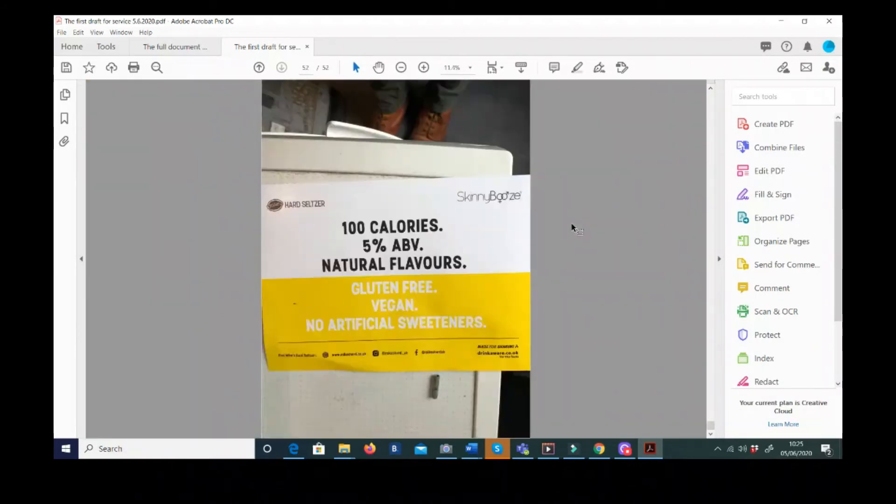
{"action": "scroll", "coordinate": [572, 227], "scroll_direction": "down", "scroll_amount": 3, "text": "ctrl"}
{"action": "scroll", "coordinate": [572, 228], "scroll_direction": "up", "scroll_amount": 3, "text": "ctrl"}
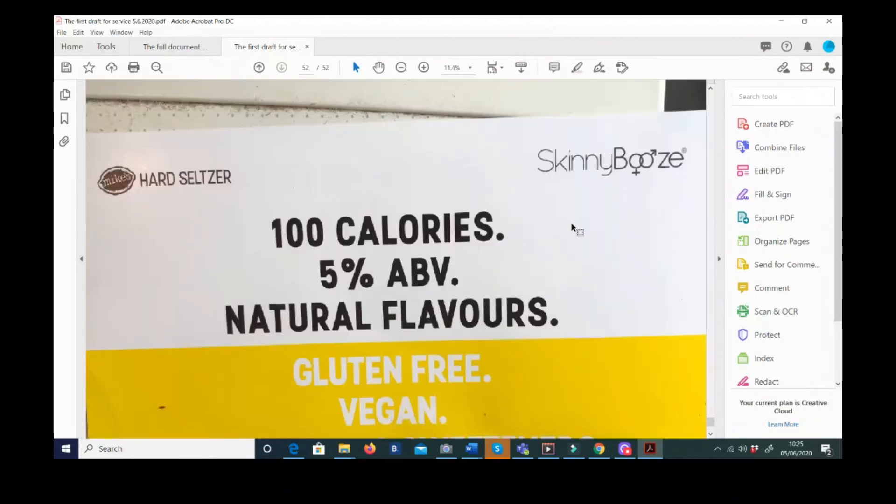
{"action": "scroll", "coordinate": [572, 228], "scroll_direction": "down", "scroll_amount": 3, "text": "ctrl"}
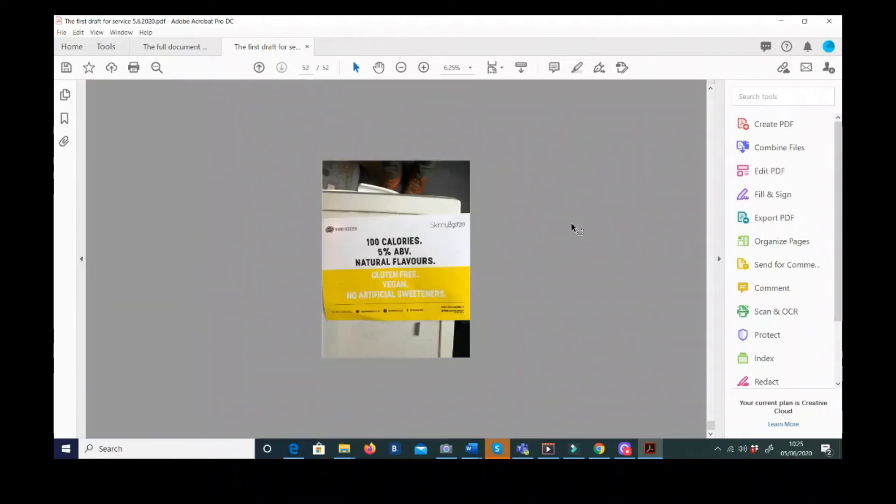
{"action": "scroll", "coordinate": [572, 227], "scroll_direction": "up", "scroll_amount": 1, "text": "ctrl"}
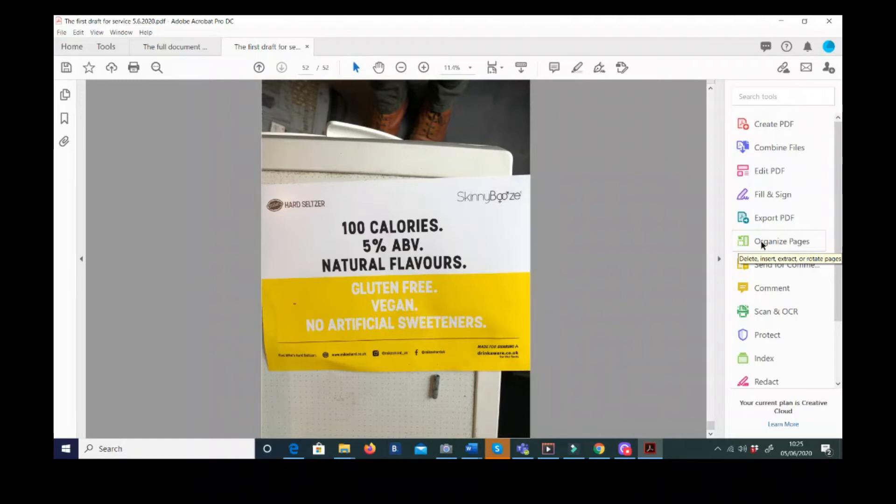
{"action": "left_click", "coordinate": [768, 172]}
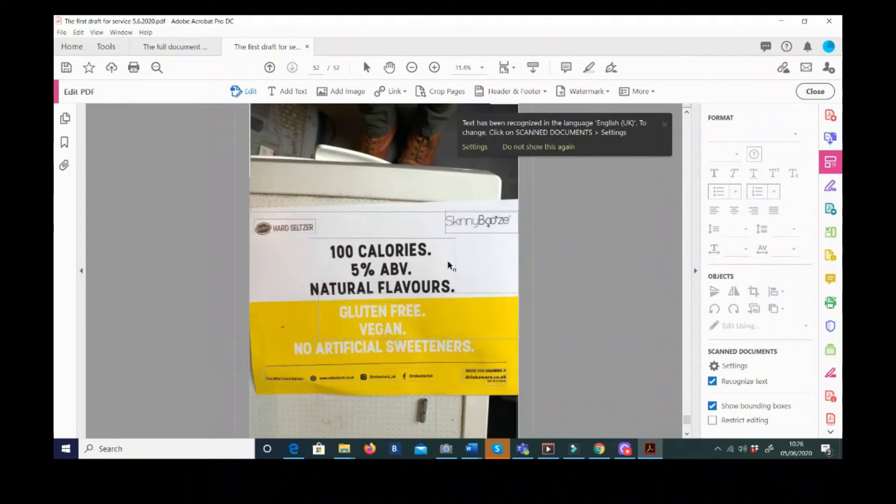
{"action": "left_click", "coordinate": [295, 232]}
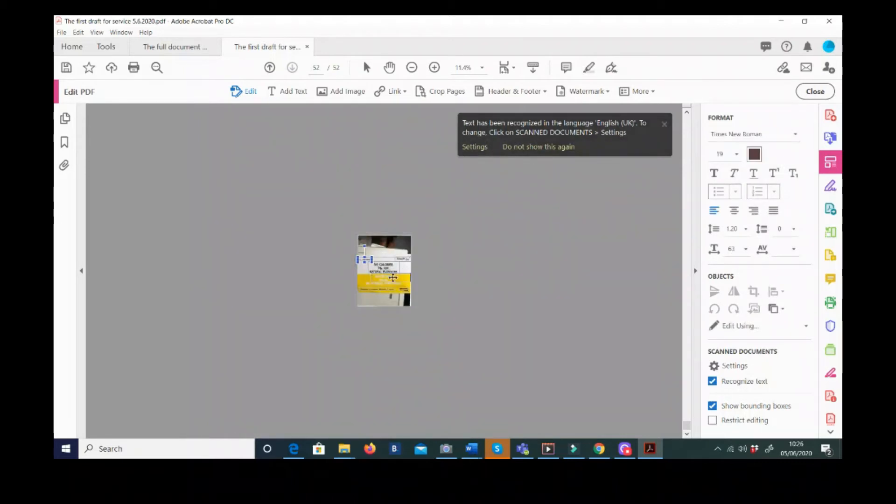
{"action": "scroll", "coordinate": [393, 277], "scroll_direction": "up", "scroll_amount": 5}
{"action": "scroll", "coordinate": [393, 281], "scroll_direction": "up", "scroll_amount": 2}
{"action": "scroll", "coordinate": [393, 280], "scroll_direction": "down", "scroll_amount": 2}
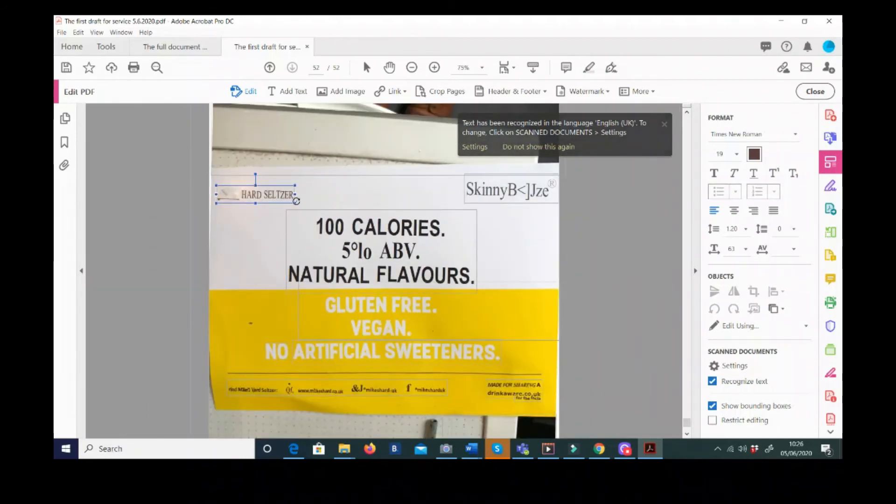
{"action": "left_click_drag", "start_coordinate": [297, 202], "coordinate": [344, 229]}
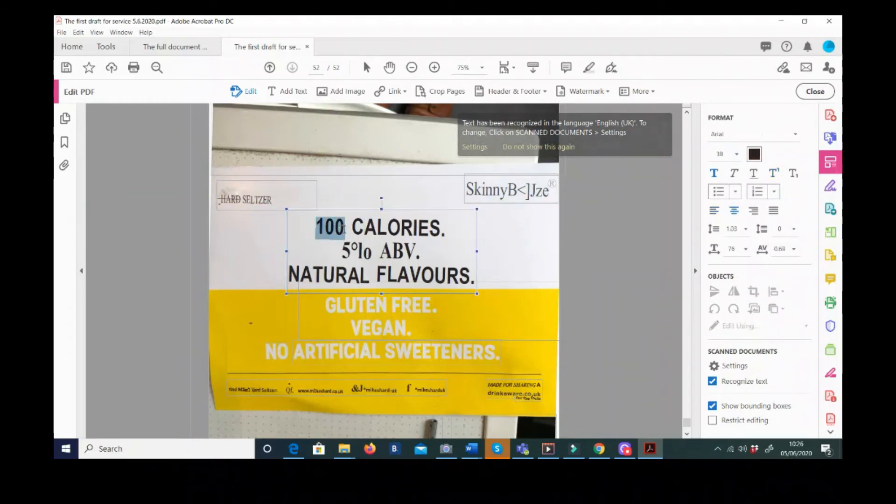
Step: Try removing "100" from the calories text and shifting the flyer's background image behind the text
{"action": "key", "text": "BackSpace"}
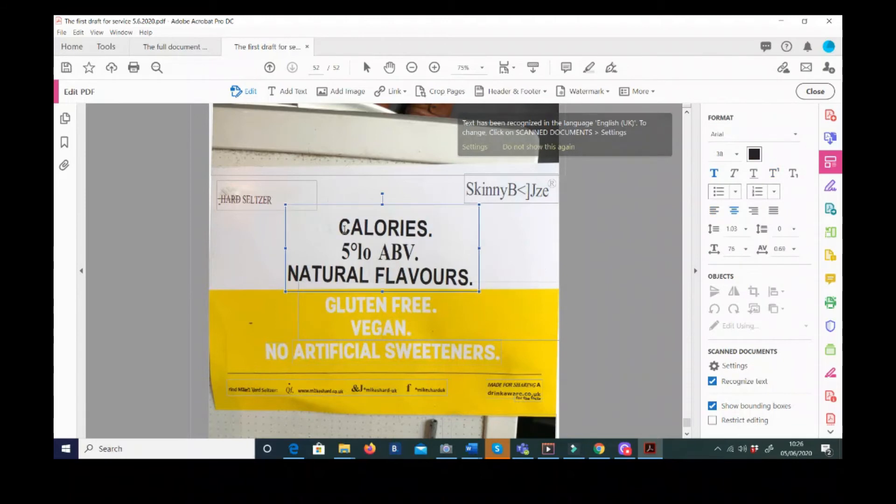
{"action": "left_click", "coordinate": [350, 348]}
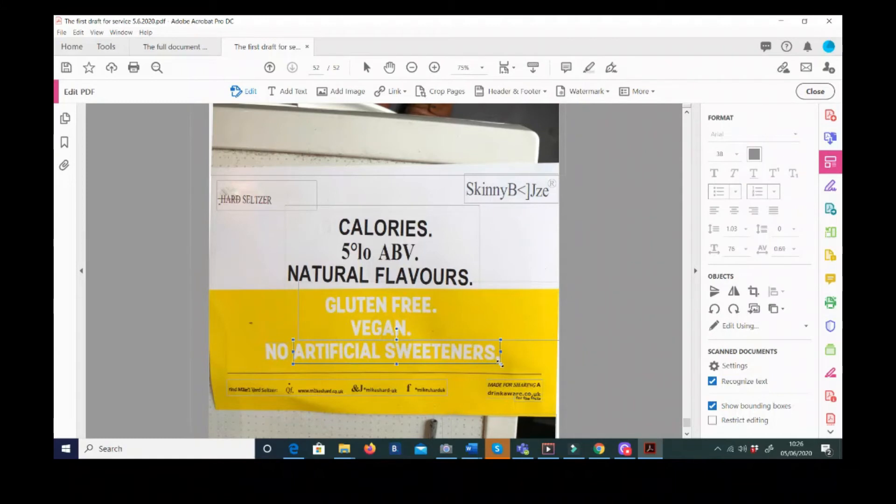
{"action": "mouse_move", "coordinate": [424, 302]}
{"action": "left_mouse_down"}
{"action": "mouse_move", "coordinate": [443, 310]}
{"action": "mouse_move", "coordinate": [424, 316]}
{"action": "left_mouse_up"}
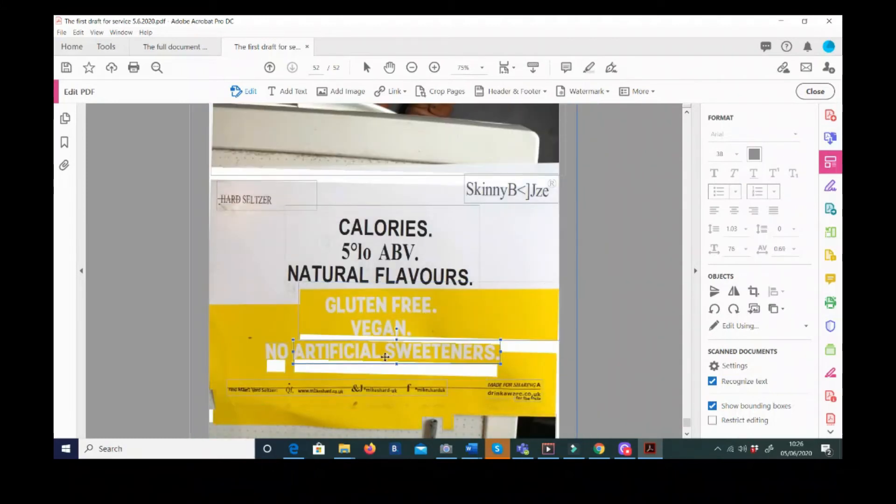
{"action": "left_click_drag", "start_coordinate": [387, 357], "coordinate": [434, 324]}
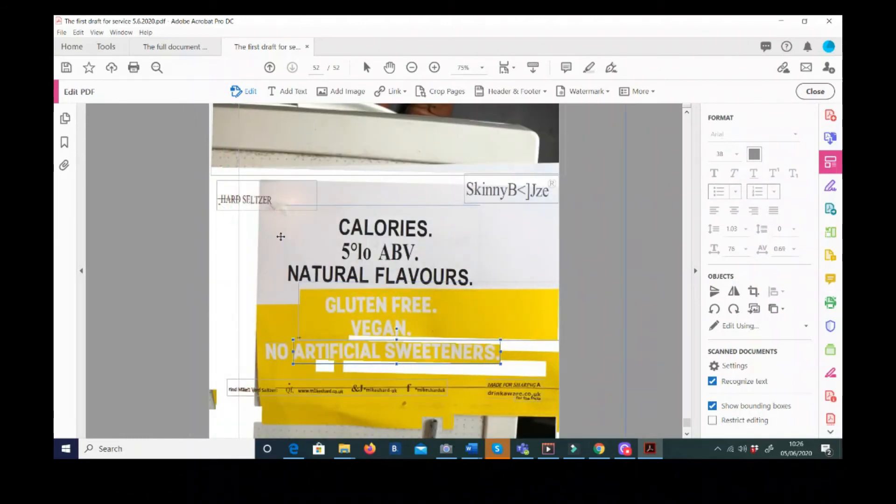
{"action": "left_click_drag", "start_coordinate": [275, 247], "coordinate": [249, 249]}
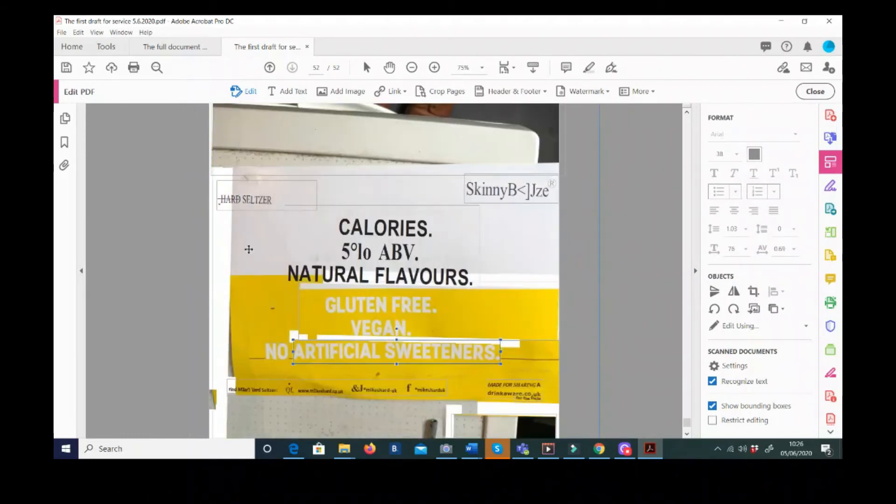
Step: Undo the background image moves and the removal of "100" on the flyer
{"action": "key", "text": "ctrl+z"}
{"action": "key", "text": "ctrl+z"}
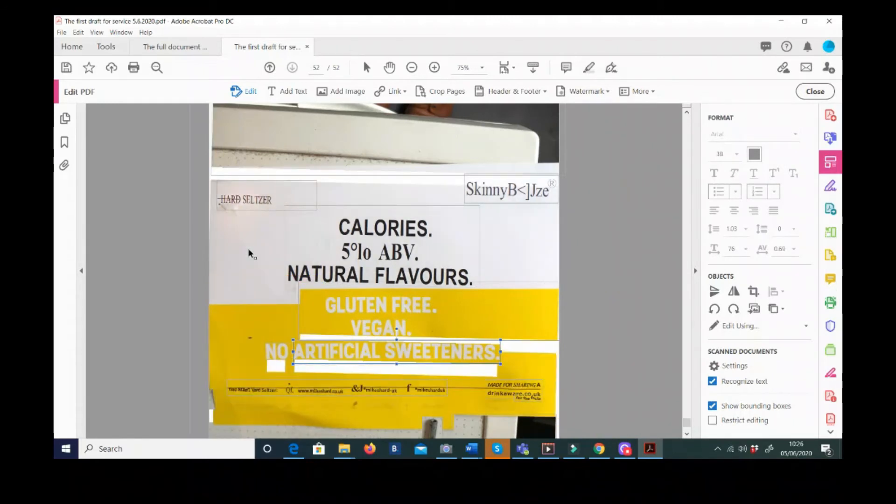
{"action": "key", "text": "ctrl+z"}
{"action": "key", "text": "ctrl+z"}
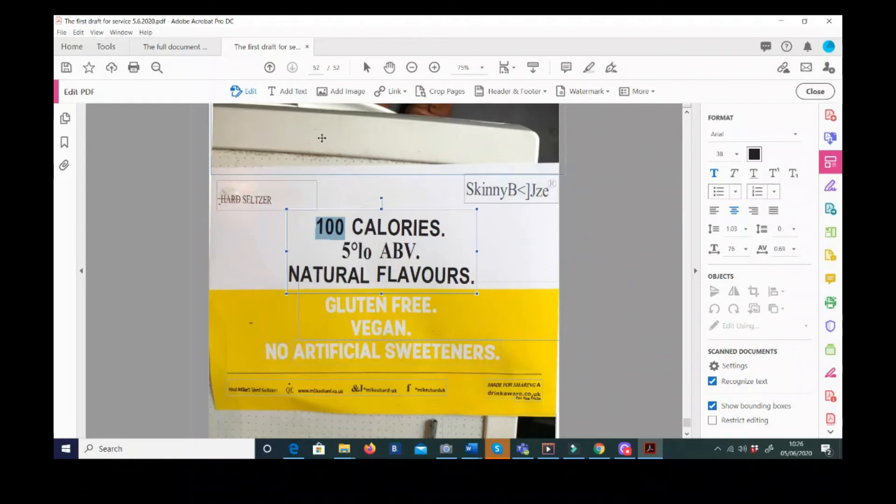
Step: Open scanned book page 49 from the page thumbnail overview and bring the full page into view
{"action": "scroll", "coordinate": [422, 212], "scroll_direction": "up", "scroll_amount": 1}
{"action": "scroll", "coordinate": [422, 212], "scroll_direction": "up", "scroll_amount": 5}
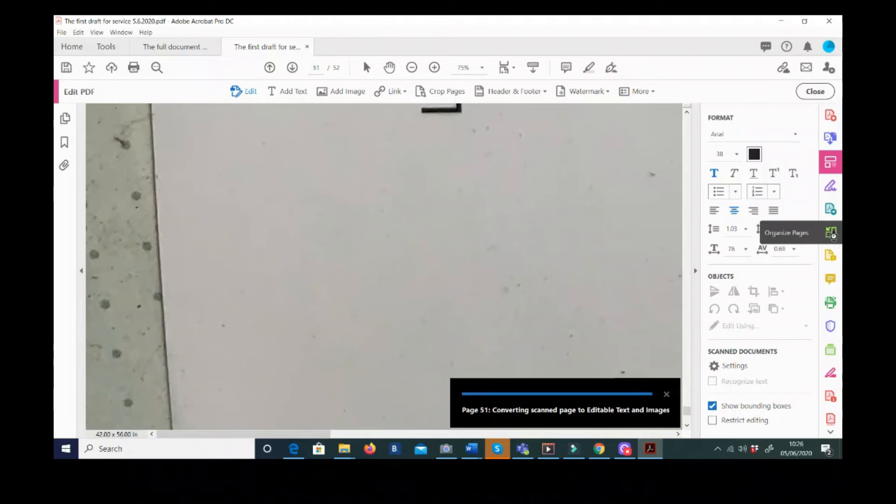
{"action": "left_click", "coordinate": [834, 236]}
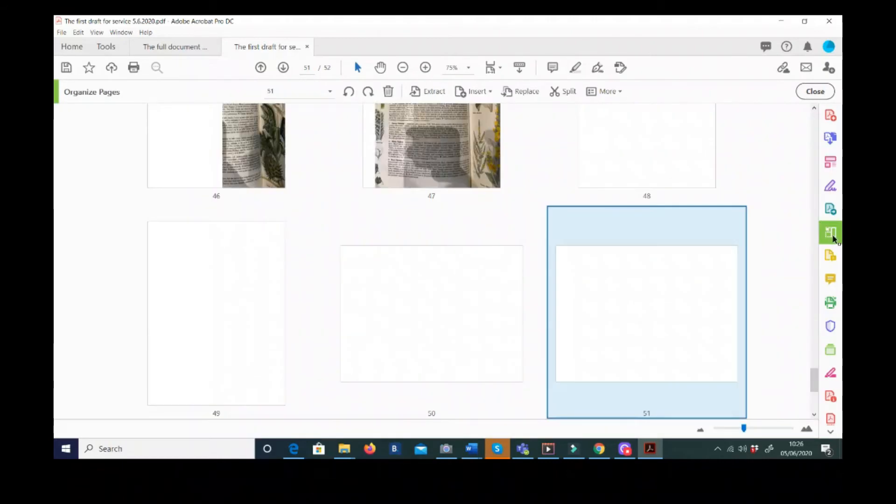
{"action": "scroll", "coordinate": [352, 304], "scroll_direction": "down", "scroll_amount": 3}
{"action": "scroll", "coordinate": [352, 303], "scroll_direction": "up", "scroll_amount": 3}
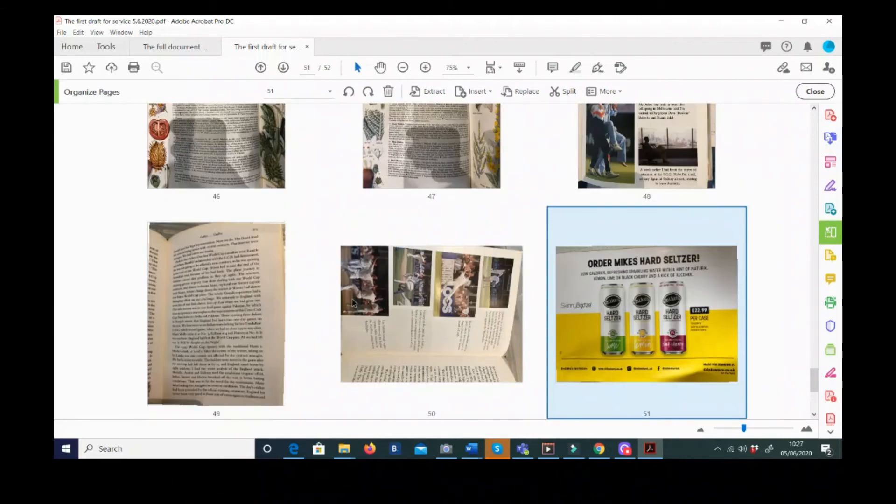
{"action": "left_click", "coordinate": [198, 299]}
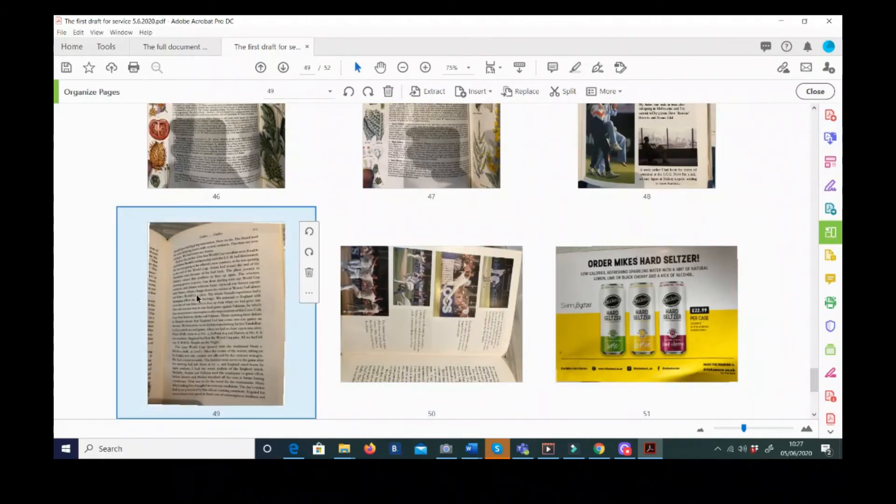
{"action": "double_click", "coordinate": [277, 324]}
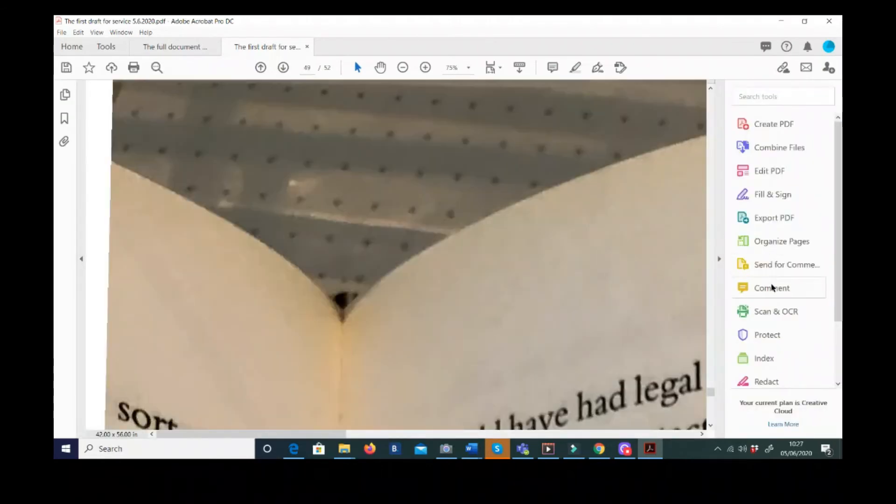
{"action": "scroll", "coordinate": [673, 280], "scroll_direction": "down", "scroll_amount": 3}
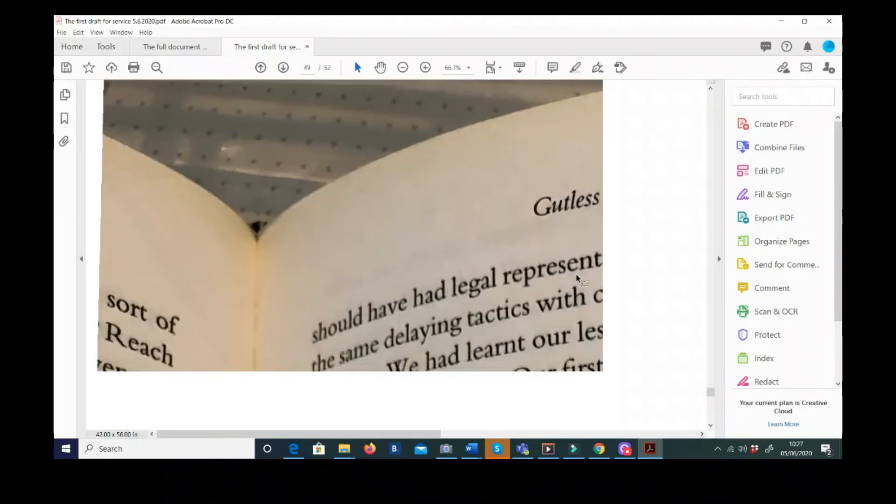
{"action": "scroll", "coordinate": [577, 275], "scroll_direction": "down", "scroll_amount": 1}
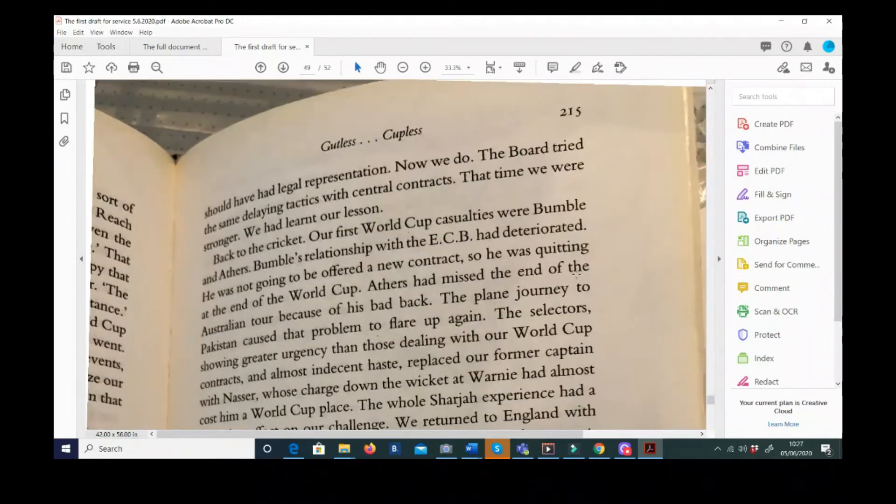
{"action": "scroll", "coordinate": [577, 276], "scroll_direction": "down", "scroll_amount": 2}
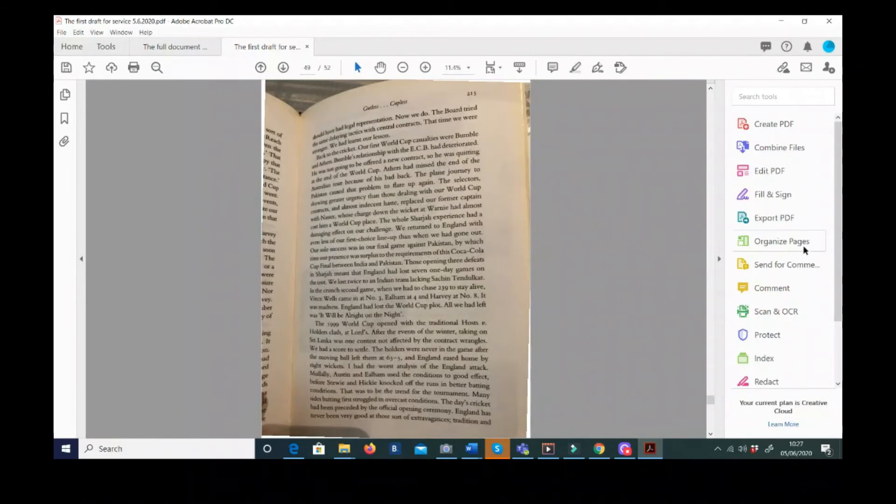
Step: Make scanned book page 49 editable and select its lower text block to examine the recognised text
{"action": "left_click", "coordinate": [782, 172]}
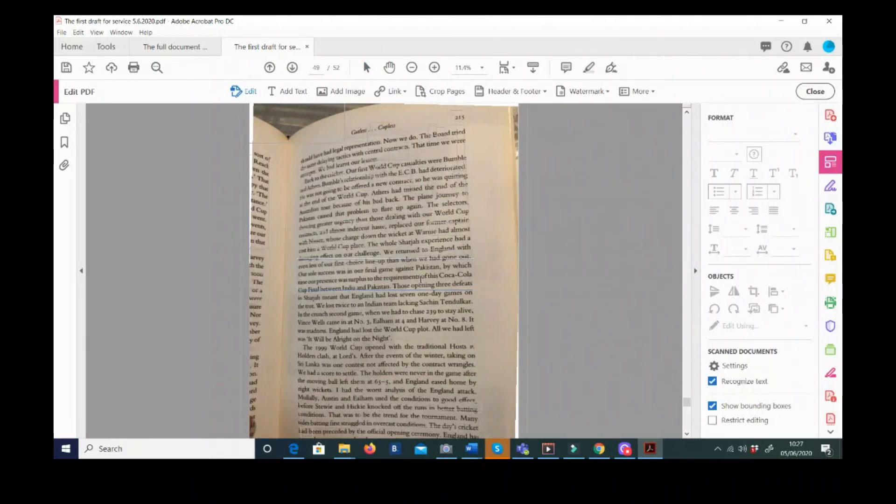
{"action": "left_click", "coordinate": [406, 320]}
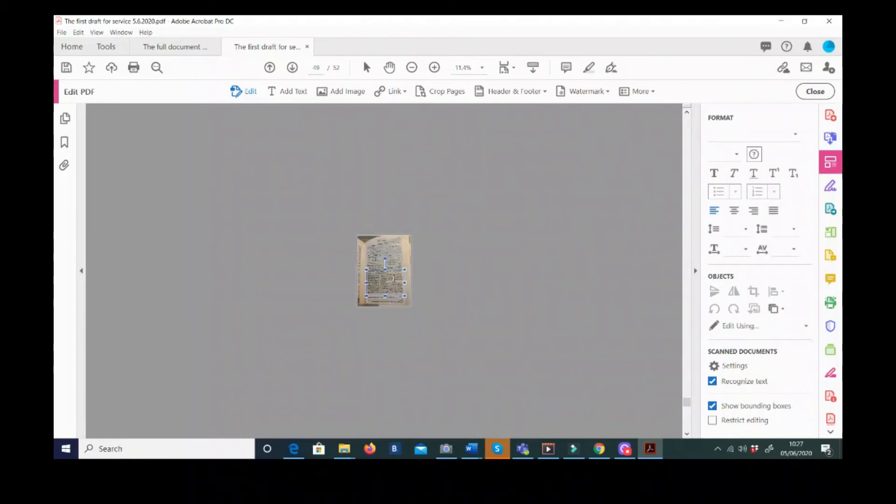
{"action": "scroll", "coordinate": [385, 265], "scroll_direction": "up", "scroll_amount": 5}
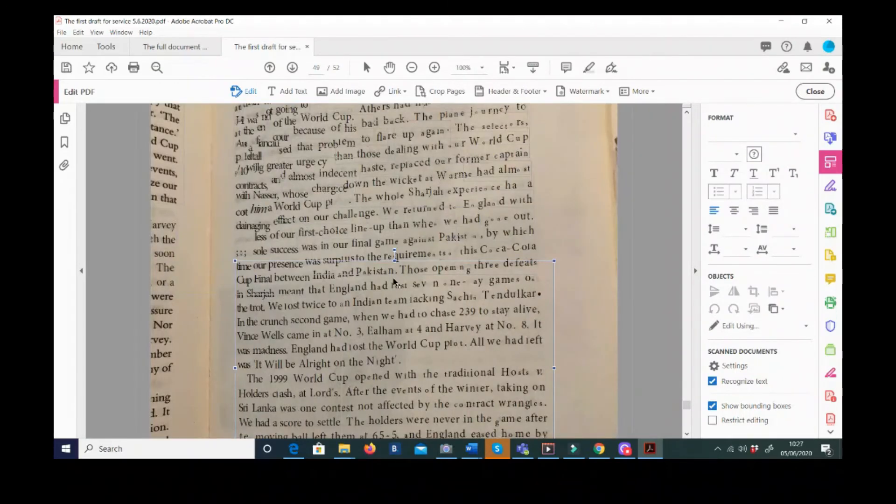
{"action": "scroll", "coordinate": [393, 281], "scroll_direction": "down", "scroll_amount": 1}
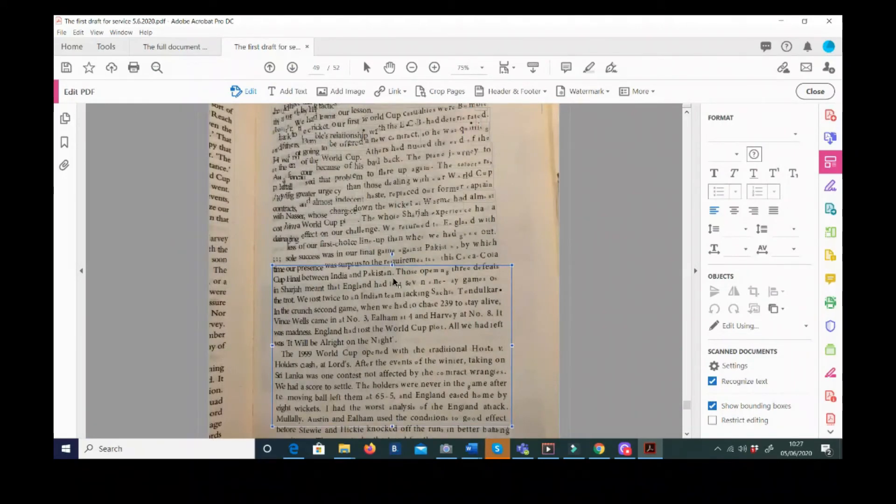
{"action": "scroll", "coordinate": [394, 282], "scroll_direction": "up", "scroll_amount": 1}
{"action": "scroll", "coordinate": [393, 281], "scroll_direction": "down", "scroll_amount": 2}
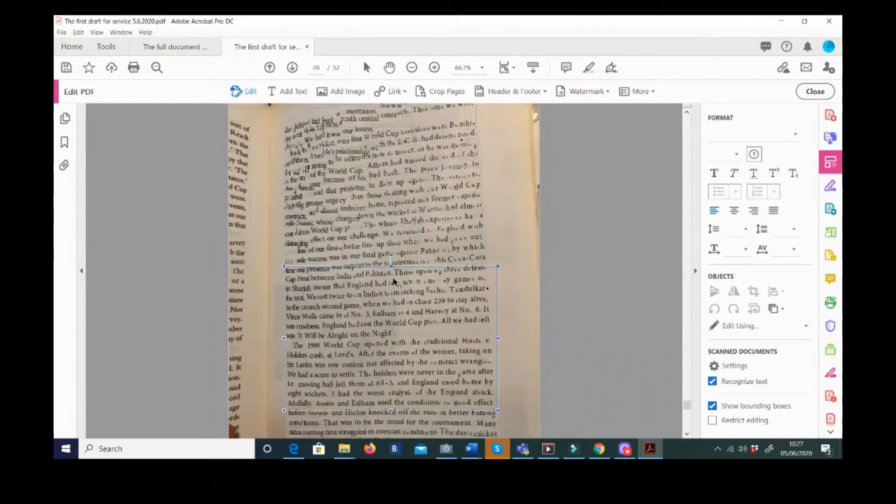
{"action": "scroll", "coordinate": [394, 280], "scroll_direction": "up", "scroll_amount": 3}
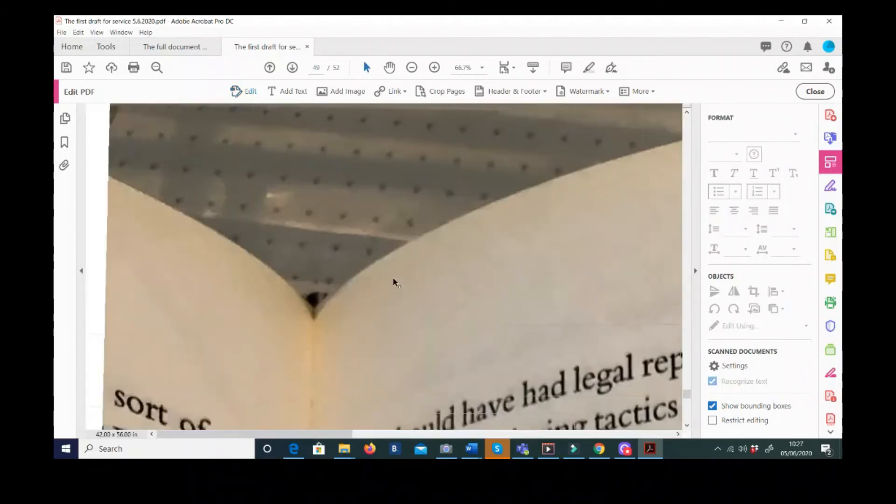
{"action": "scroll", "coordinate": [393, 280], "scroll_direction": "down", "scroll_amount": 4}
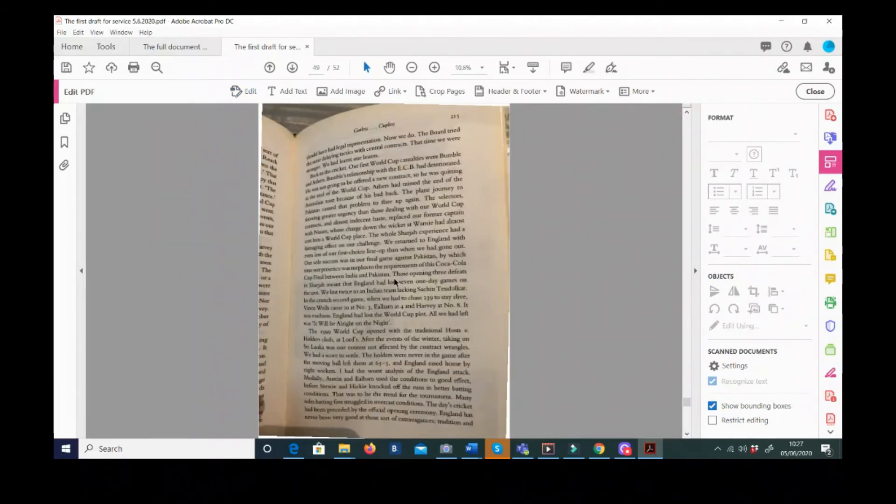
{"action": "scroll", "coordinate": [393, 278], "scroll_direction": "down", "scroll_amount": 2}
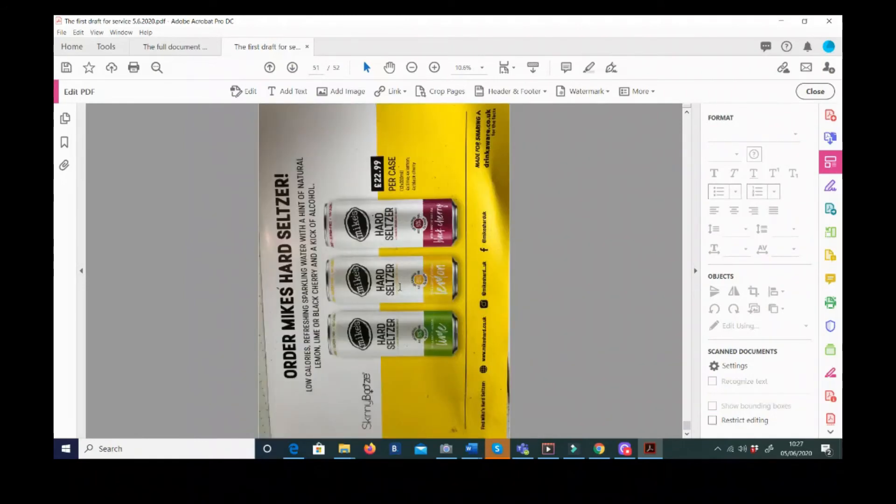
{"action": "scroll", "coordinate": [399, 286], "scroll_direction": "up", "scroll_amount": 3}
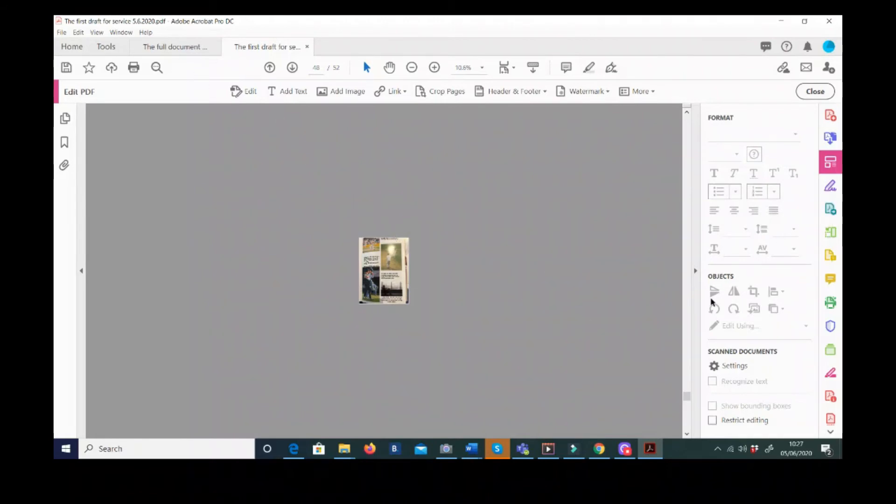
Step: Open page 5, the CrossFit Training Guide page, from the page thumbnail overview and set the zoom to 100%
{"action": "left_click", "coordinate": [833, 233]}
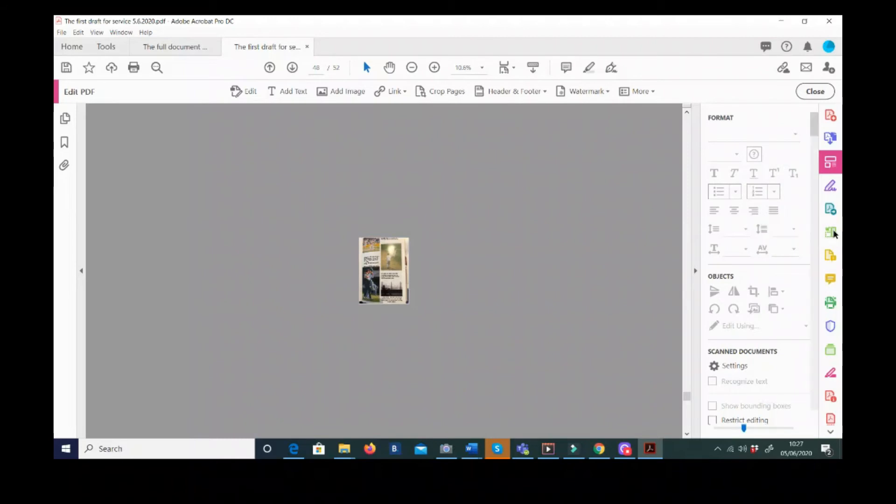
{"action": "scroll", "coordinate": [480, 229], "scroll_direction": "up", "scroll_amount": 10}
{"action": "scroll", "coordinate": [478, 229], "scroll_direction": "up", "scroll_amount": 15}
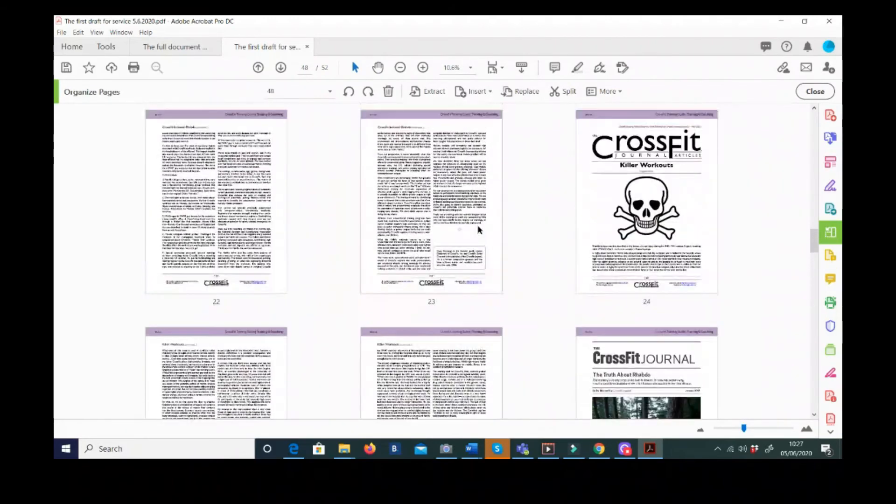
{"action": "scroll", "coordinate": [479, 229], "scroll_direction": "down", "scroll_amount": 3}
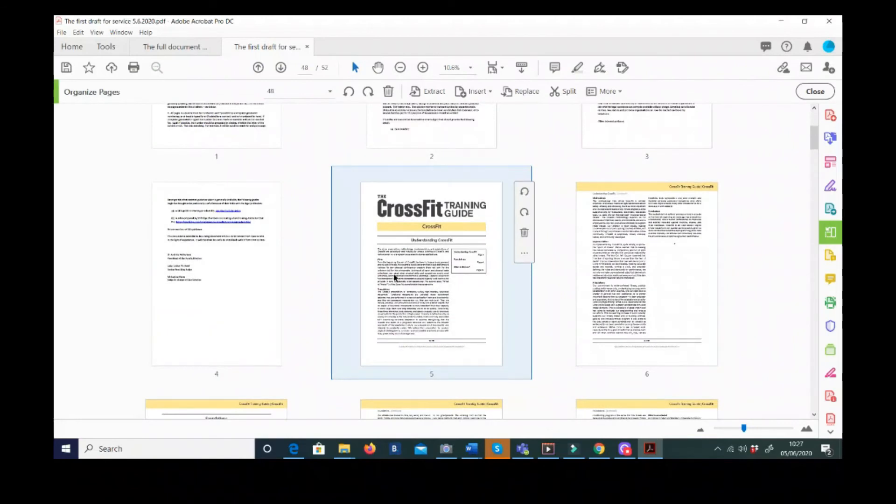
{"action": "double_click", "coordinate": [419, 269]}
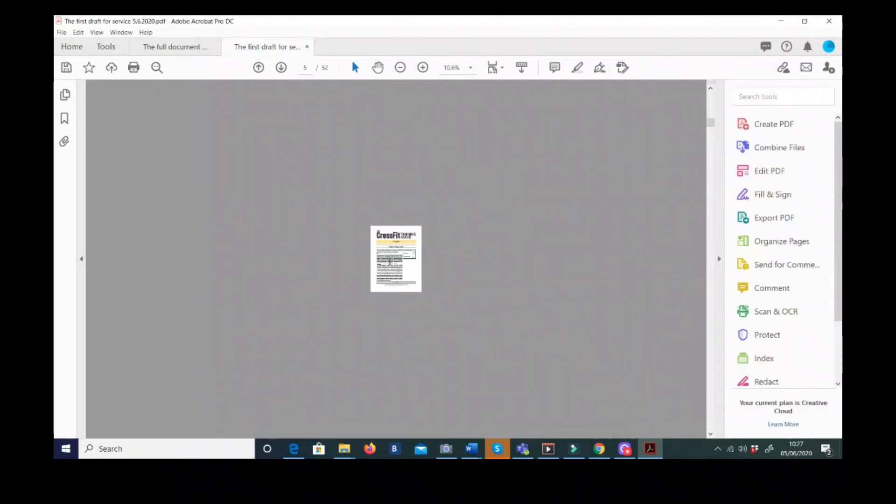
{"action": "left_click", "coordinate": [471, 68]}
{"action": "left_click", "coordinate": [502, 143]}
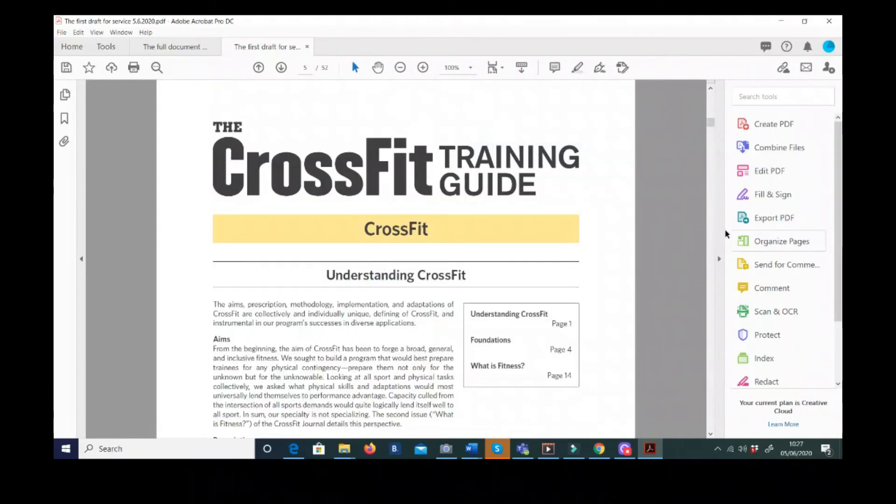
Step: Turn on editing for page 5 and select all the text in its Prescription block, then clear the selection
{"action": "left_click", "coordinate": [777, 176]}
{"action": "scroll", "coordinate": [427, 324], "scroll_direction": "down", "scroll_amount": 5}
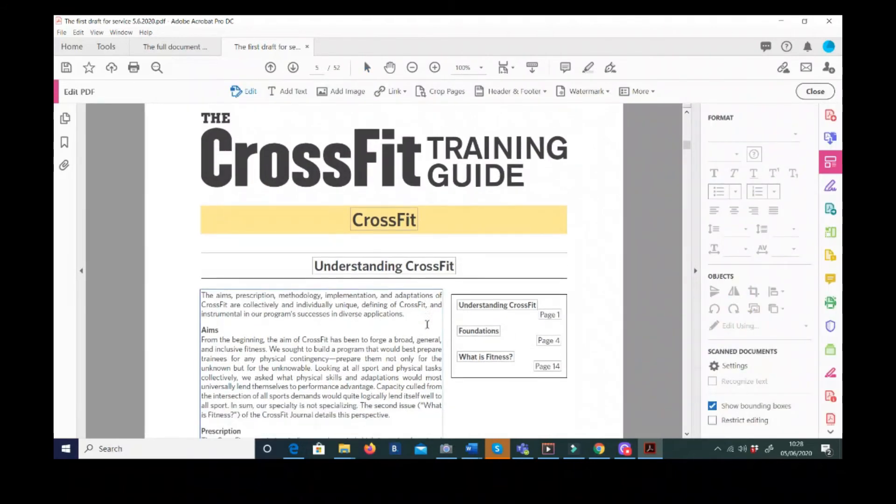
{"action": "scroll", "coordinate": [427, 324], "scroll_direction": "down", "scroll_amount": 7}
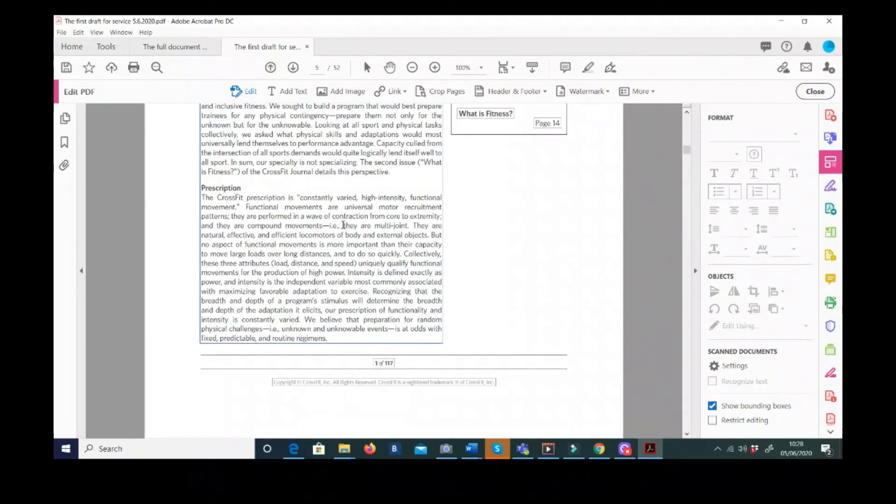
{"action": "left_click", "coordinate": [343, 225]}
{"action": "key", "text": "ctrl+a"}
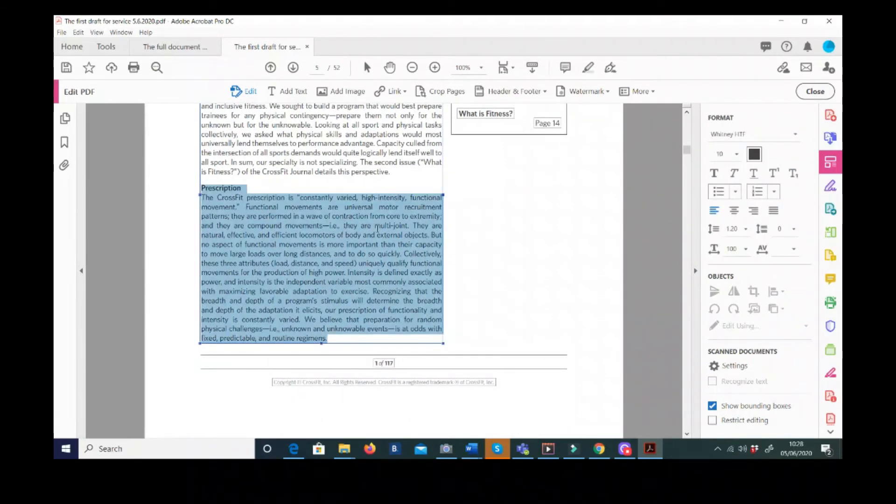
{"action": "left_click", "coordinate": [378, 228]}
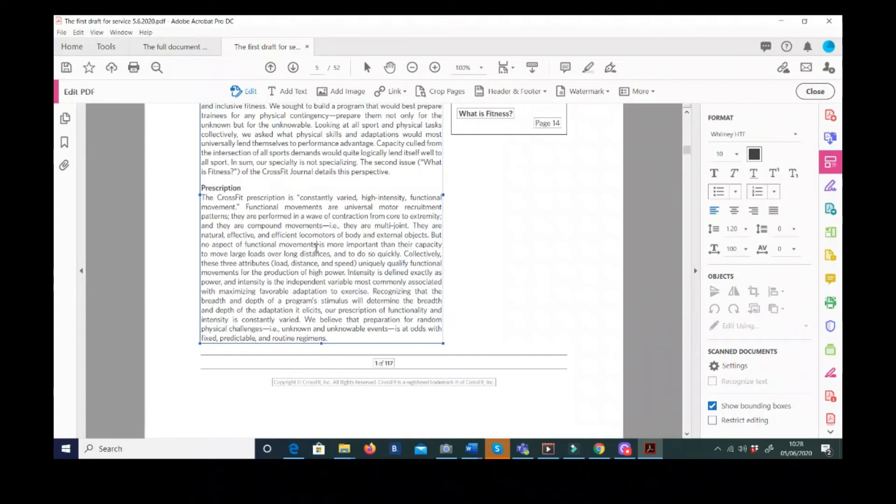
{"action": "scroll", "coordinate": [257, 224], "scroll_direction": "up", "scroll_amount": 5}
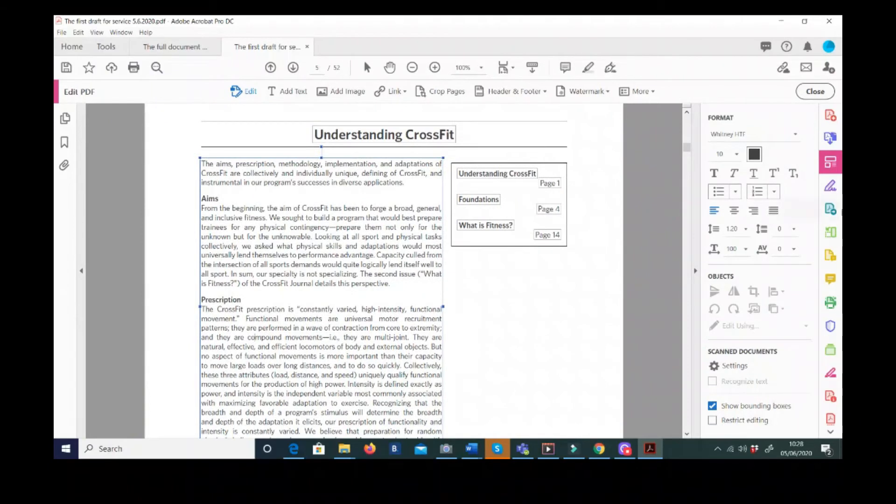
Step: Select pages 14 to 17 in the page thumbnail overview and cut them
{"action": "left_click", "coordinate": [835, 238]}
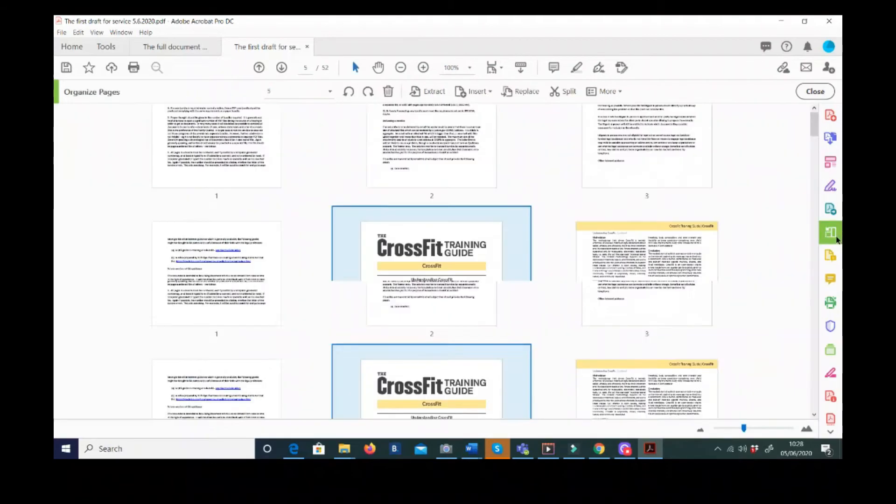
{"action": "scroll", "coordinate": [490, 239], "scroll_direction": "down", "scroll_amount": 2}
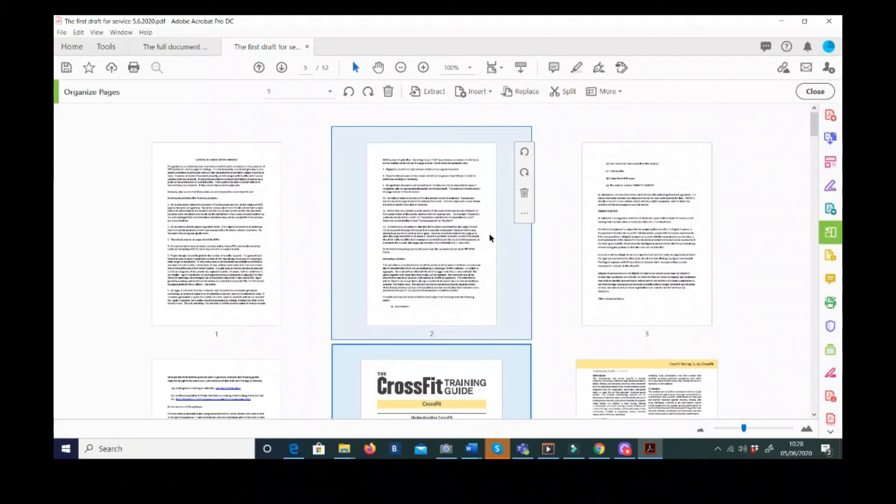
{"action": "scroll", "coordinate": [490, 238], "scroll_direction": "down", "scroll_amount": 6}
{"action": "scroll", "coordinate": [490, 238], "scroll_direction": "down", "scroll_amount": 5}
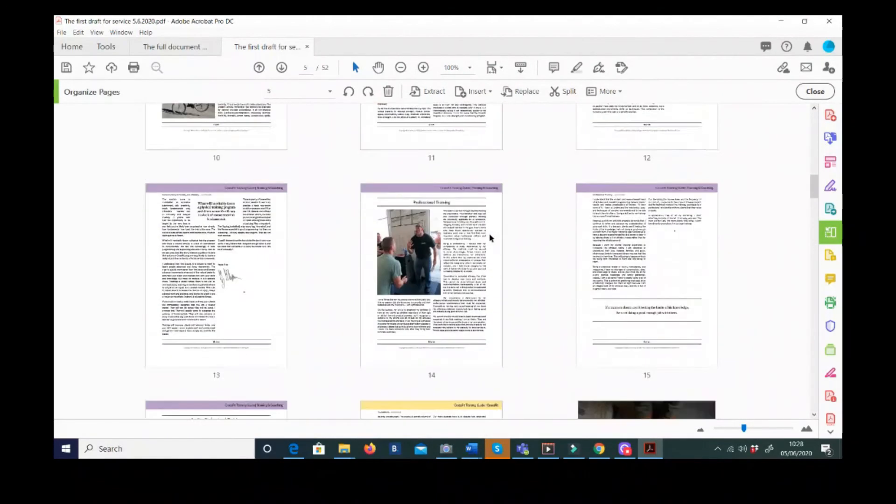
{"action": "scroll", "coordinate": [490, 238], "scroll_direction": "up", "scroll_amount": 3}
{"action": "scroll", "coordinate": [489, 238], "scroll_direction": "down", "scroll_amount": 2}
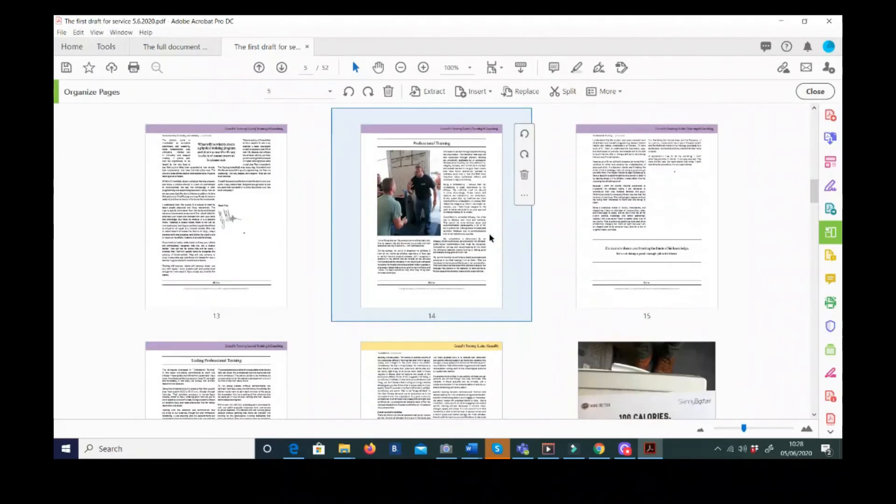
{"action": "left_click", "coordinate": [489, 238]}
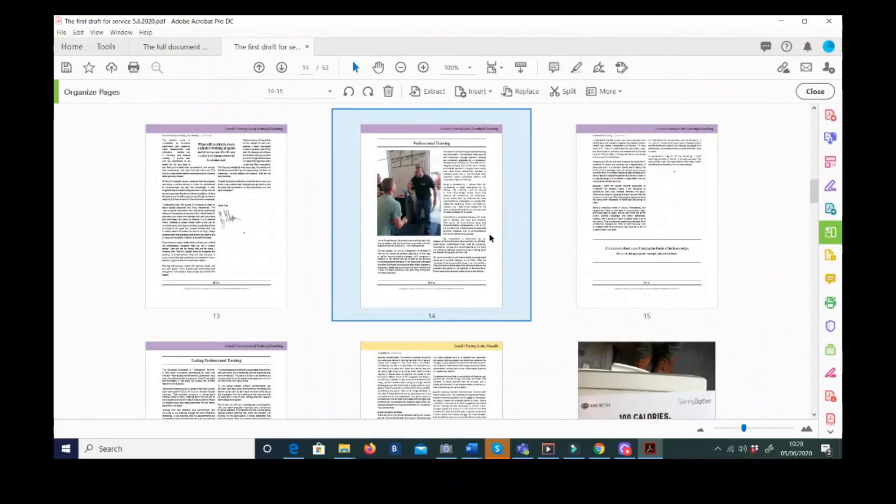
{"action": "key", "text": "shift+Right"}
{"action": "key", "text": "shift+Right"}
{"action": "key", "text": "shift+Right"}
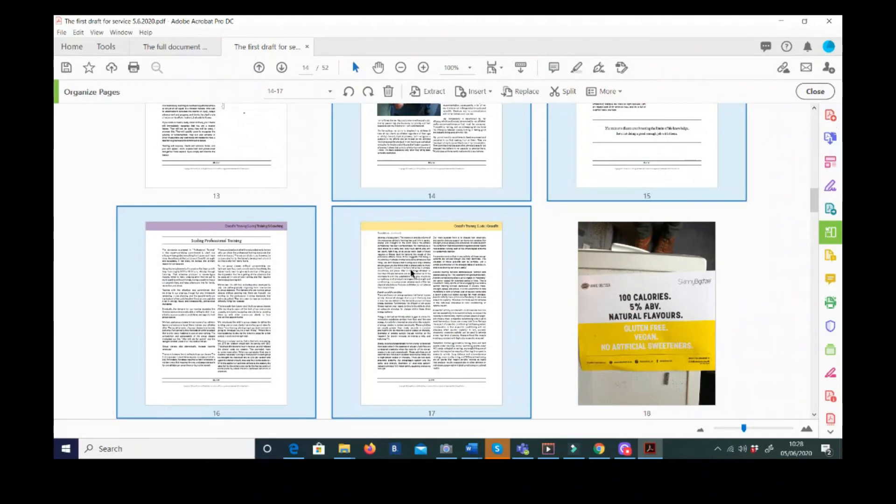
{"action": "right_click", "coordinate": [413, 272]}
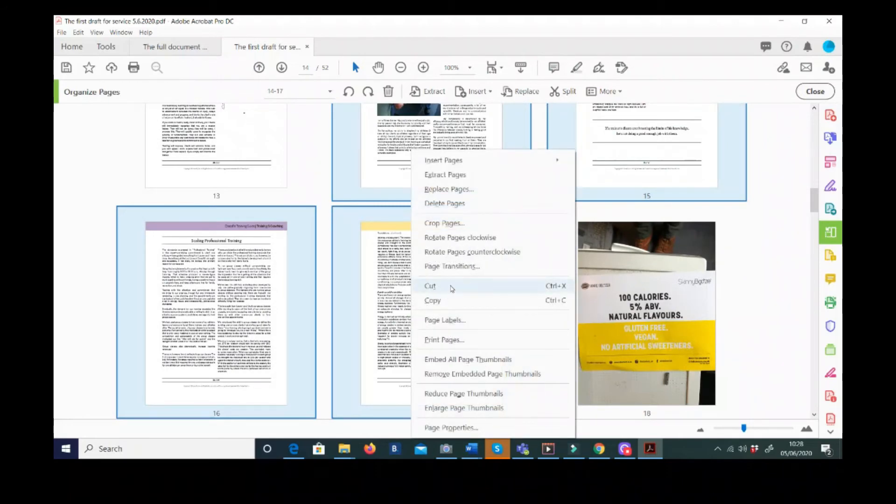
{"action": "left_click", "coordinate": [452, 287]}
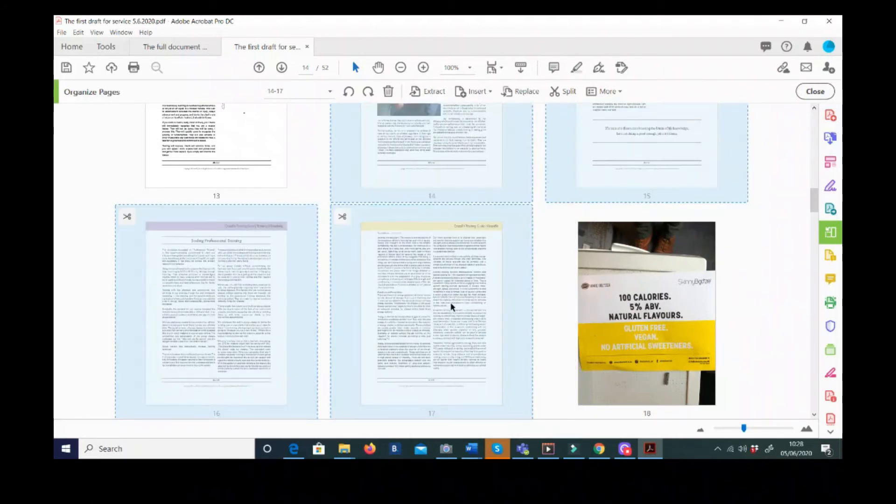
Step: Paste the cut pages between page 23 and page 24, directly before the Killer Workouts page
{"action": "scroll", "coordinate": [451, 304], "scroll_direction": "down", "scroll_amount": 10}
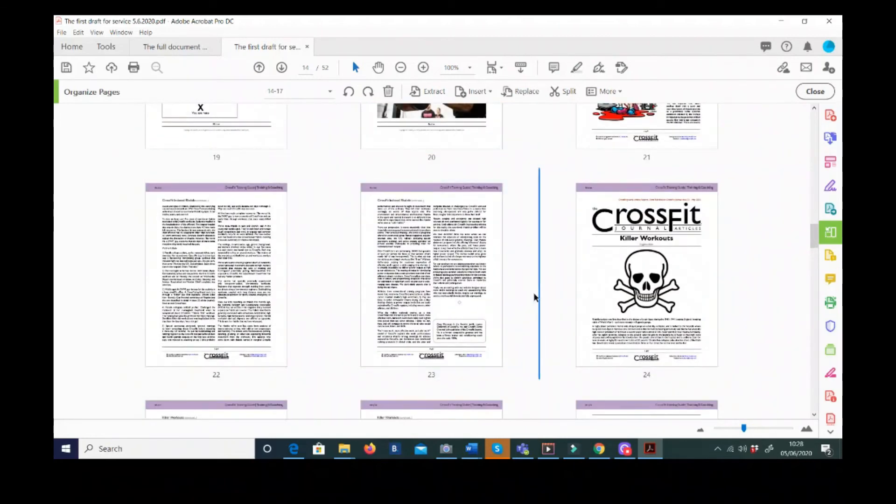
{"action": "right_click", "coordinate": [536, 297]}
{"action": "left_click", "coordinate": [556, 301]}
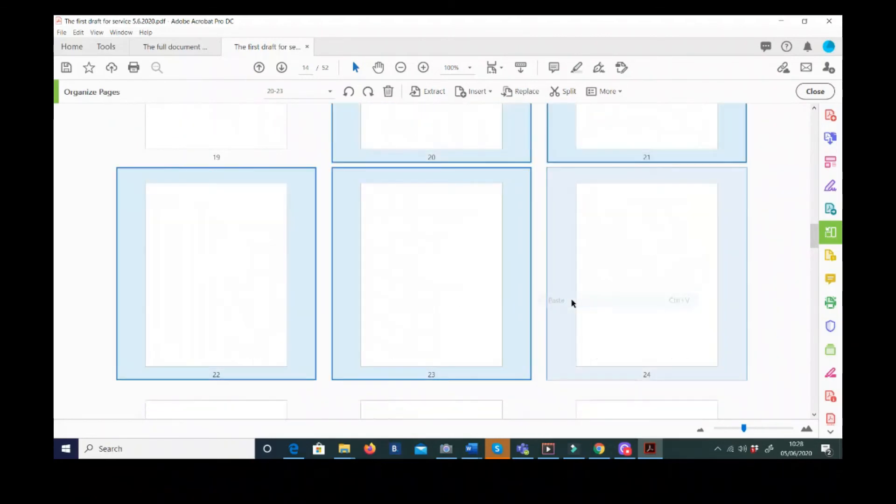
Step: Look through the page thumbnail overview to examine the new position of the moved pages
{"action": "scroll", "coordinate": [493, 182], "scroll_direction": "up", "scroll_amount": 2}
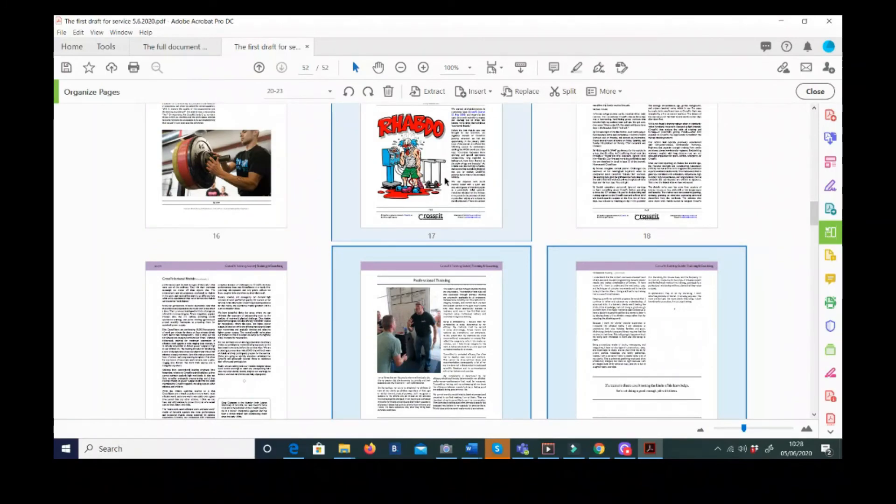
{"action": "scroll", "coordinate": [452, 183], "scroll_direction": "up", "scroll_amount": 15}
{"action": "scroll", "coordinate": [435, 179], "scroll_direction": "up", "scroll_amount": 4}
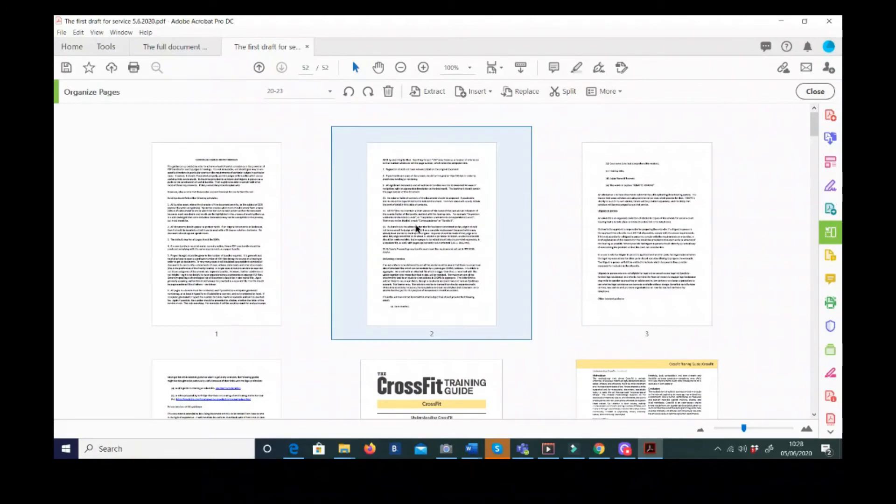
{"action": "scroll", "coordinate": [460, 282], "scroll_direction": "down", "scroll_amount": 12}
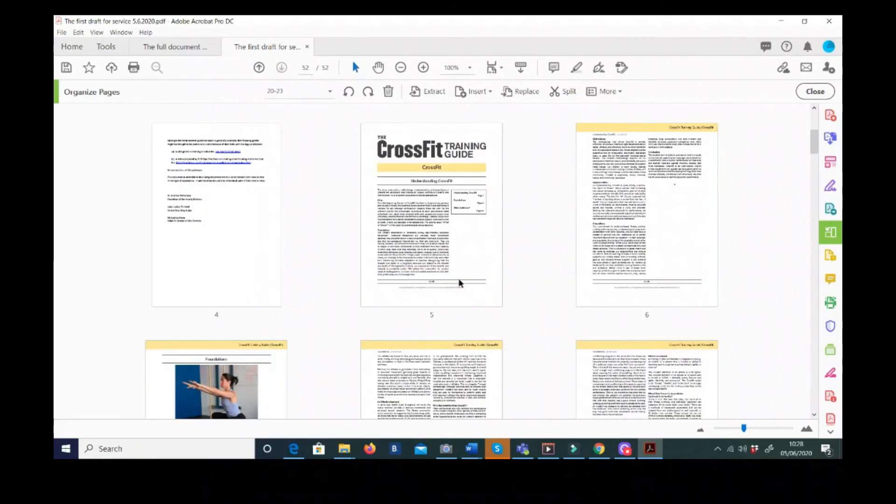
{"action": "scroll", "coordinate": [460, 282], "scroll_direction": "down", "scroll_amount": 9}
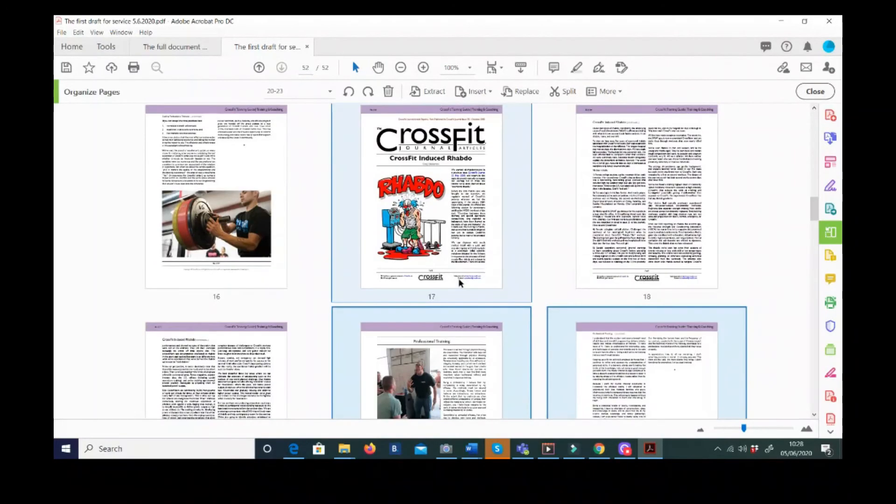
{"action": "scroll", "coordinate": [461, 282], "scroll_direction": "down", "scroll_amount": 5}
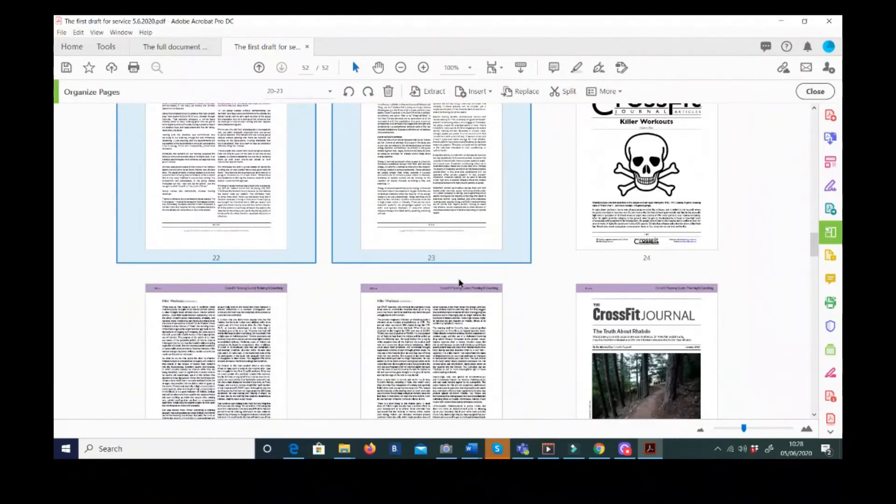
{"action": "left_click", "coordinate": [543, 311]}
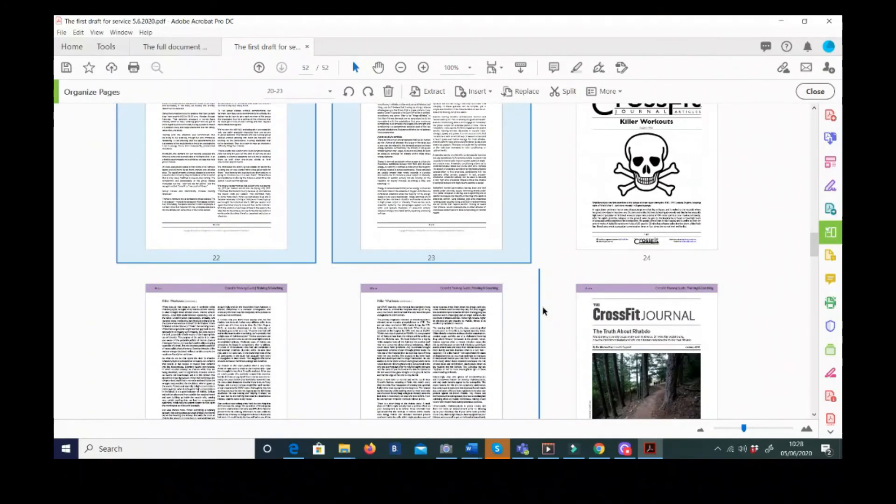
{"action": "scroll", "coordinate": [544, 311], "scroll_direction": "up", "scroll_amount": 9}
{"action": "scroll", "coordinate": [543, 311], "scroll_direction": "up", "scroll_amount": 12}
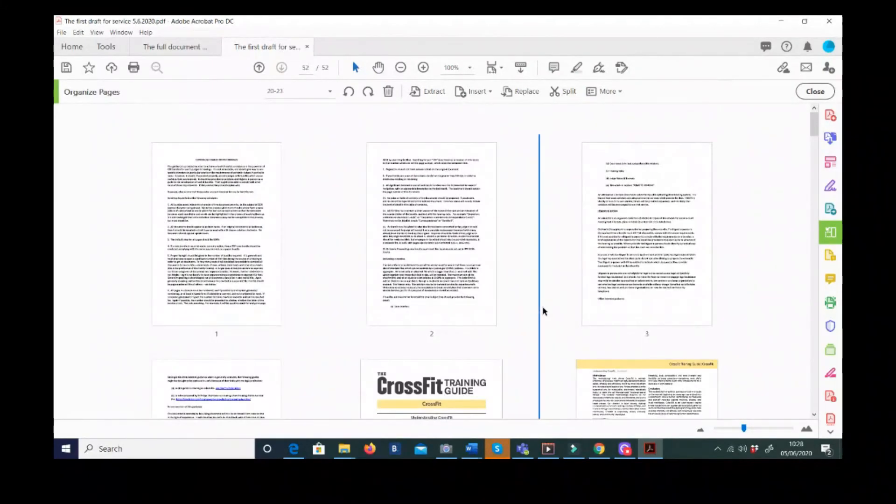
Step: Open page 2 from the thumbnail overview, turn on editing and place the text cursor in paragraph 9's bookmark sentence
{"action": "left_click", "coordinate": [210, 233]}
{"action": "left_click", "coordinate": [411, 218]}
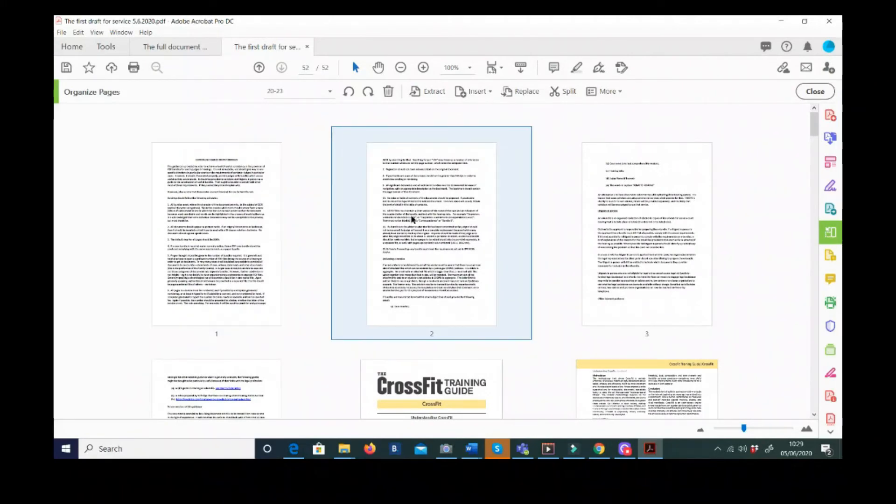
{"action": "double_click", "coordinate": [411, 219]}
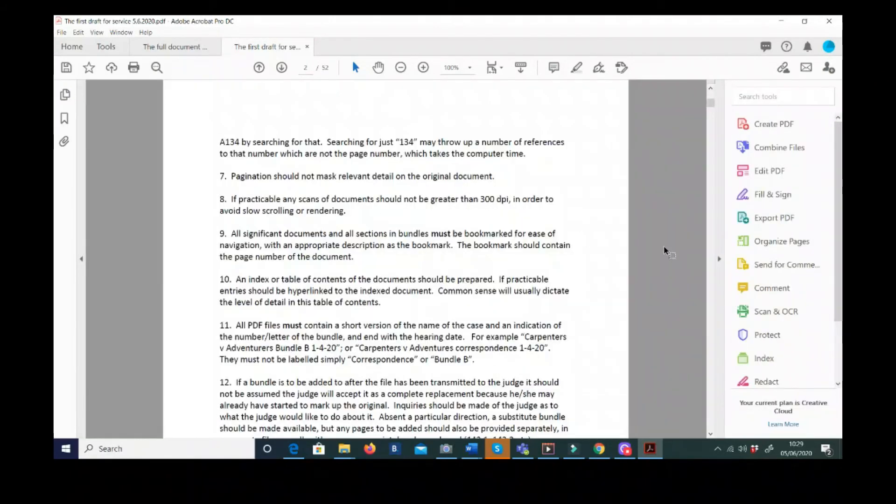
{"action": "left_click", "coordinate": [769, 171]}
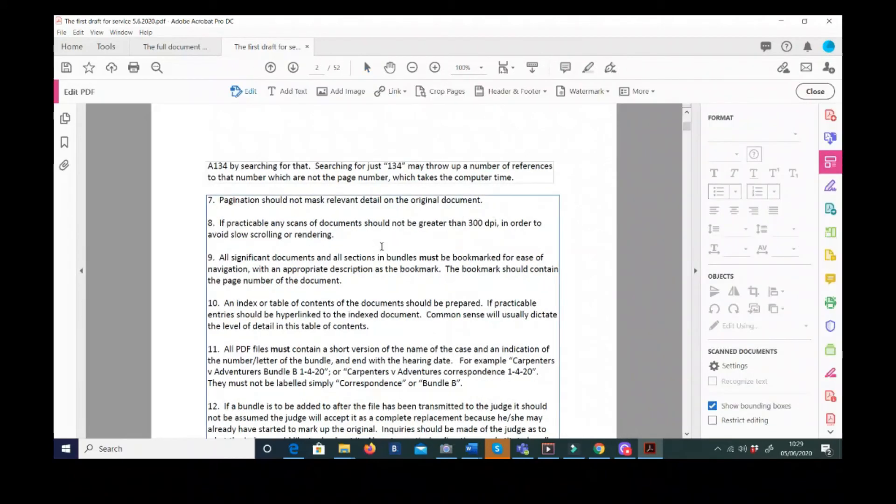
{"action": "left_click", "coordinate": [383, 246]}
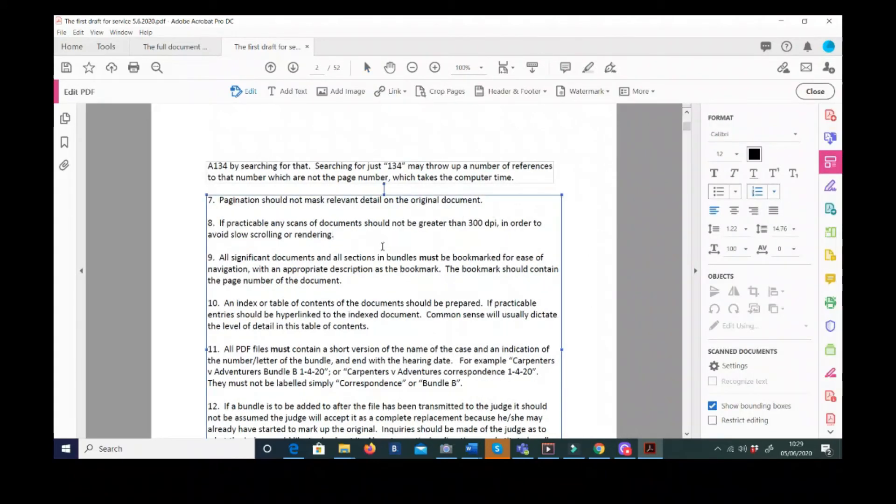
{"action": "left_click", "coordinate": [468, 270]}
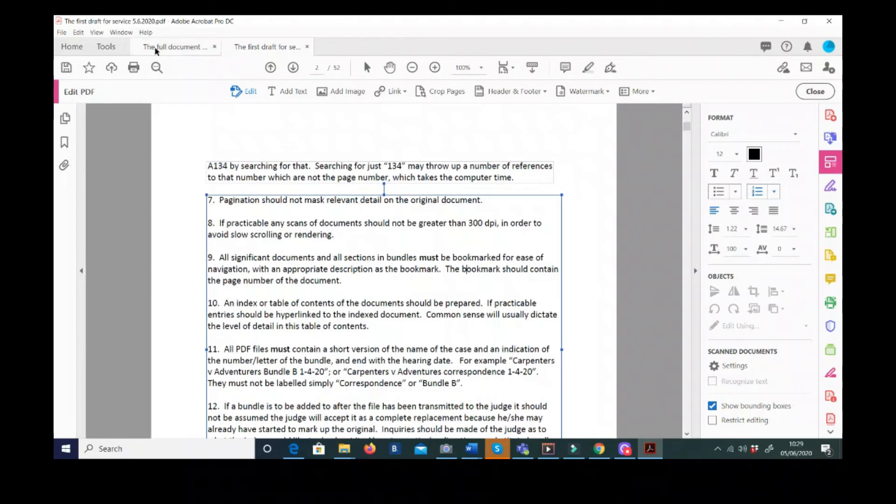
Step: Save the document under its existing name and close the editing mode
{"action": "left_click", "coordinate": [59, 34]}
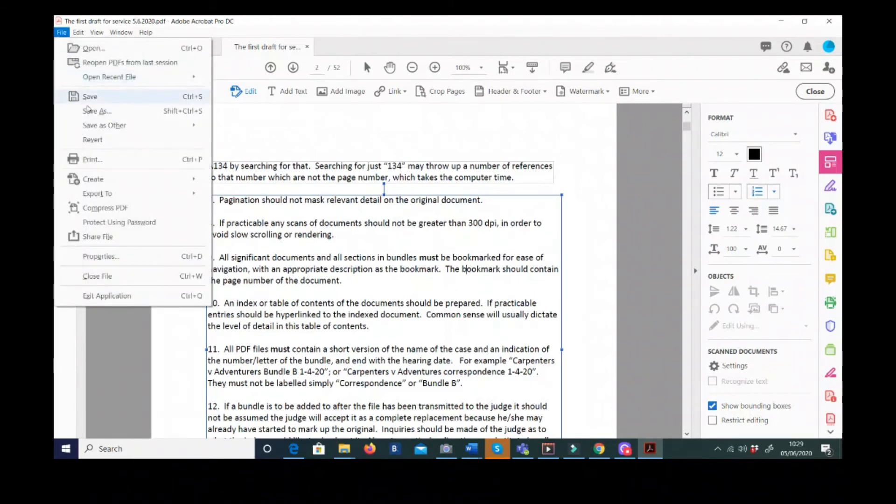
{"action": "left_click", "coordinate": [126, 98]}
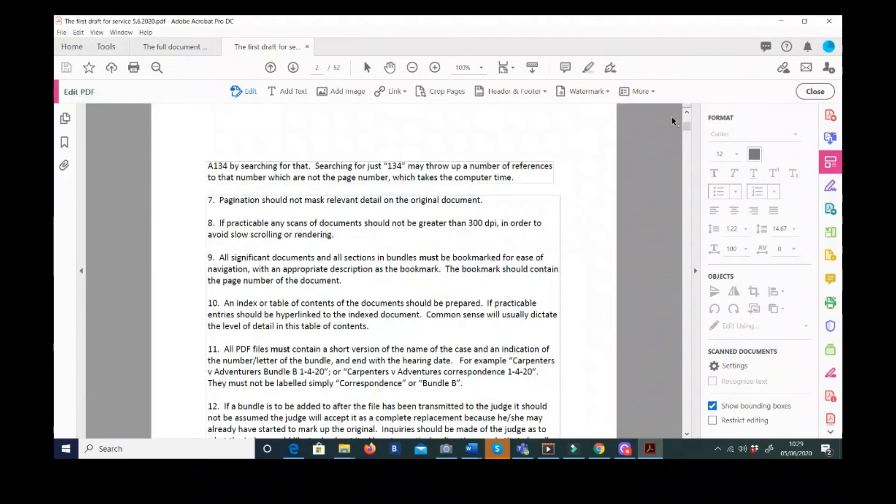
{"action": "left_click", "coordinate": [816, 91]}
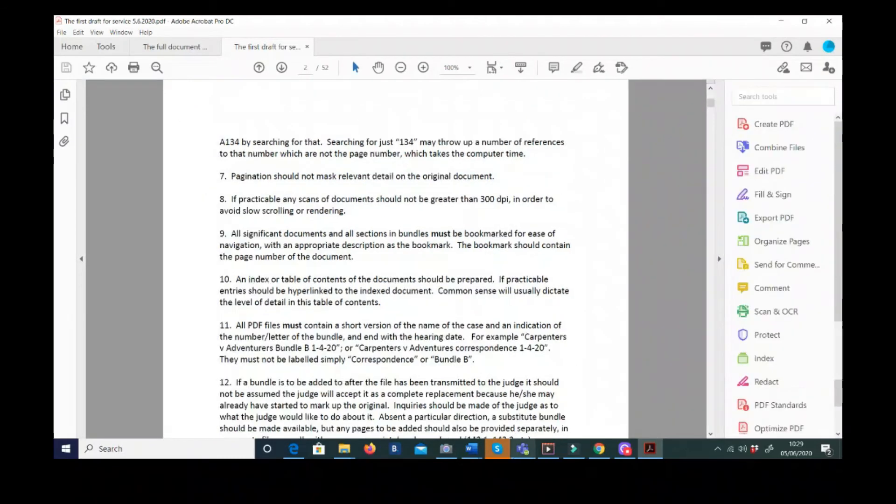
Step: Switch to the OCR folder in File Explorer and open The first draft for service 5.6.2020 from it
{"action": "mouse_move", "coordinate": [345, 449]}
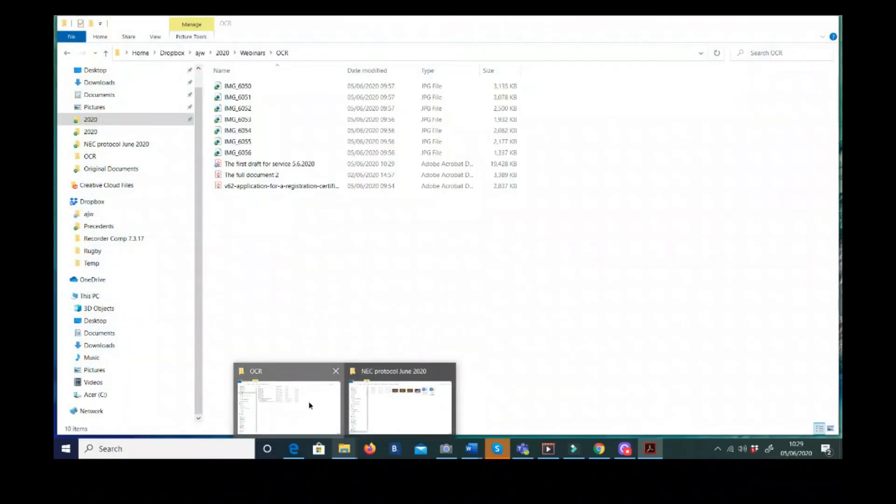
{"action": "left_click", "coordinate": [311, 406]}
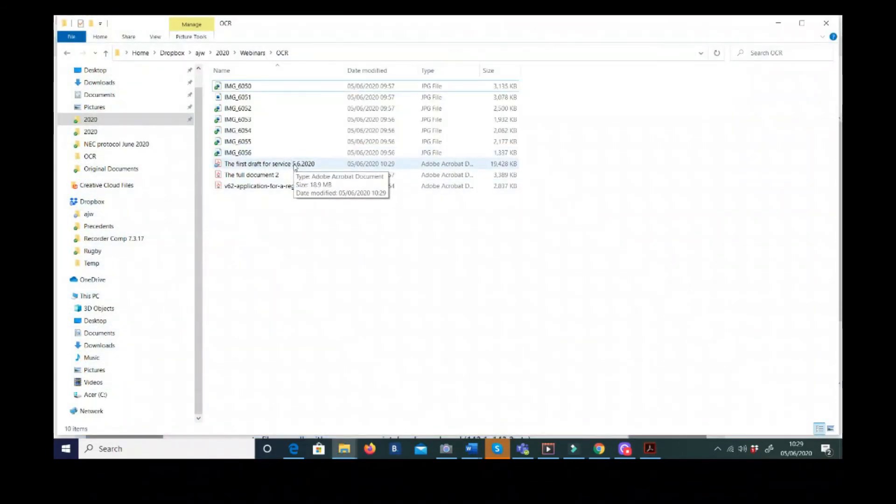
{"action": "double_click", "coordinate": [270, 164]}
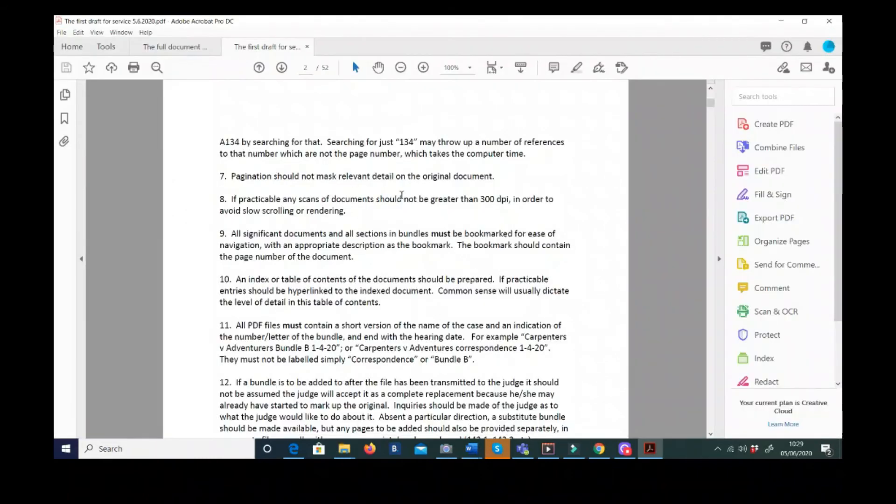
{"action": "left_click", "coordinate": [744, 99]}
{"action": "scroll", "coordinate": [508, 210], "scroll_direction": "up", "scroll_amount": 15}
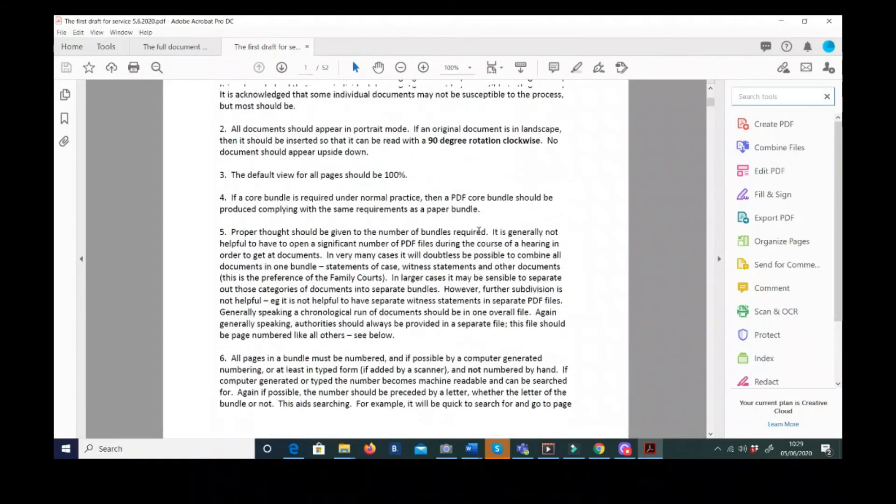
{"action": "type", "text": "cros"}
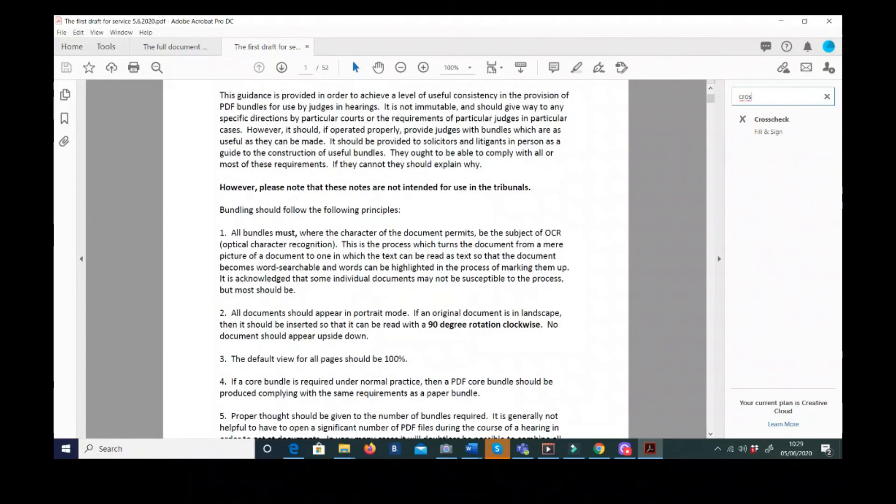
{"action": "type", "text": "sfit"}
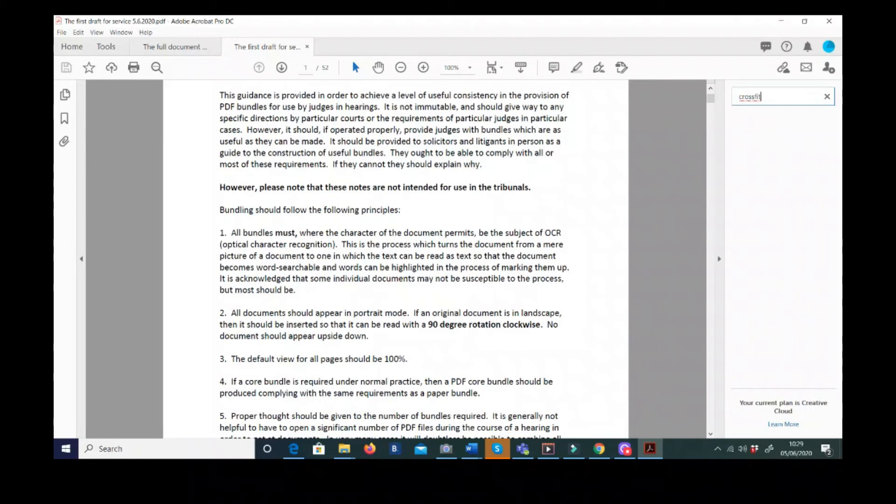
{"action": "scroll", "coordinate": [594, 163], "scroll_direction": "up", "scroll_amount": 3}
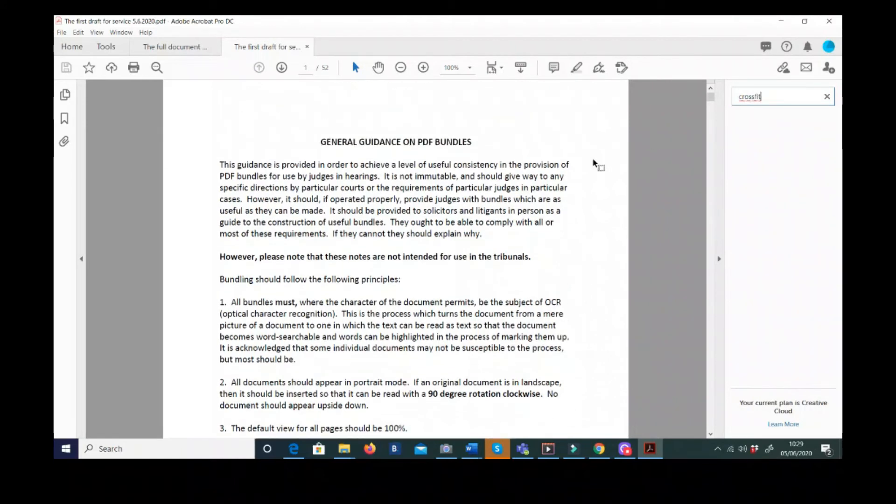
{"action": "double_click", "coordinate": [777, 99]}
{"action": "type", "text": "guidance"}
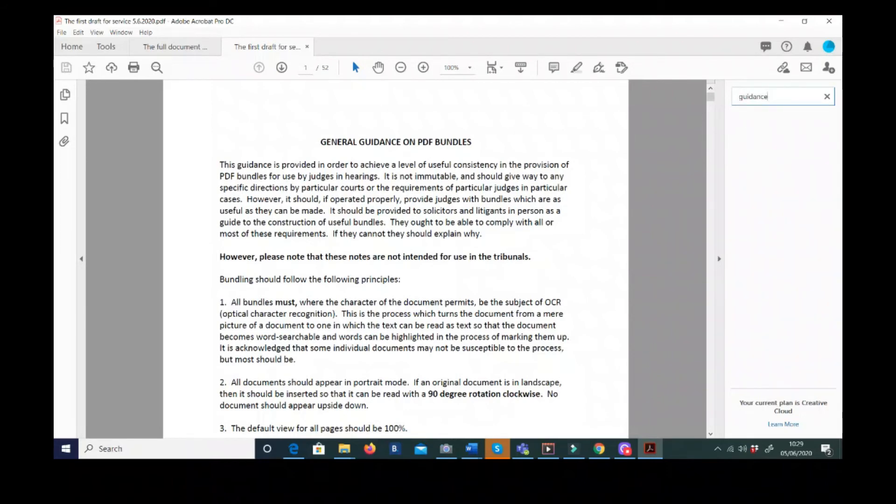
{"action": "mouse_move", "coordinate": [711, 100]}
{"action": "left_mouse_down"}
{"action": "mouse_move", "coordinate": [711, 115]}
{"action": "mouse_move", "coordinate": [711, 97]}
{"action": "left_mouse_up"}
{"action": "left_click", "coordinate": [829, 98]}
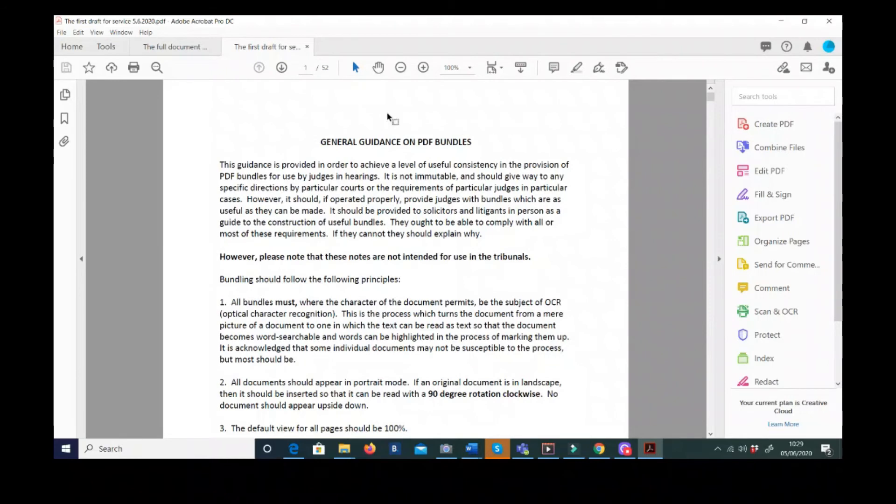
Step: Find the word "guidance" in the document and step through its occurrences
{"action": "left_click", "coordinate": [156, 68]}
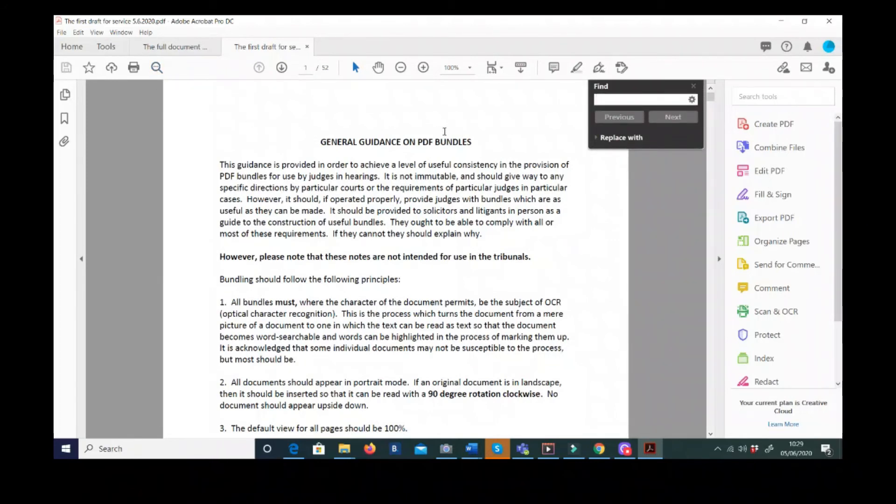
{"action": "type", "text": "guidance"}
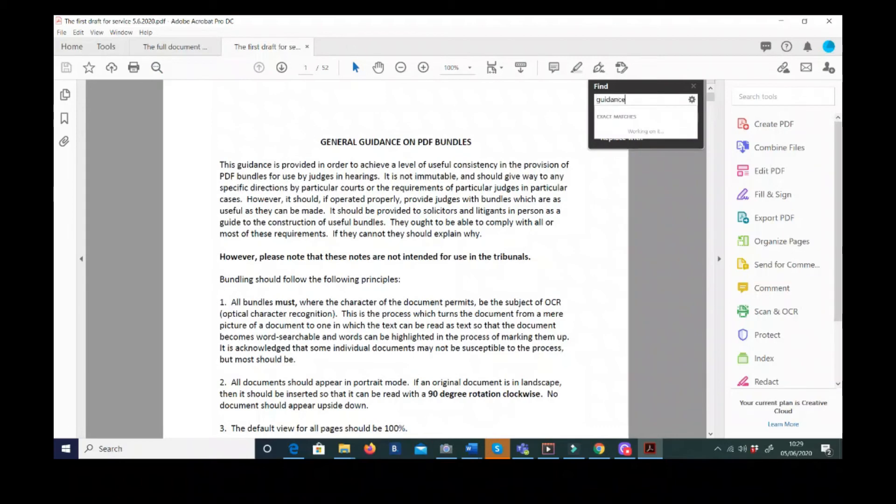
{"action": "key", "text": "Return"}
{"action": "key", "text": "Return"}
{"action": "key", "text": "Return"}
{"action": "key", "text": "Return"}
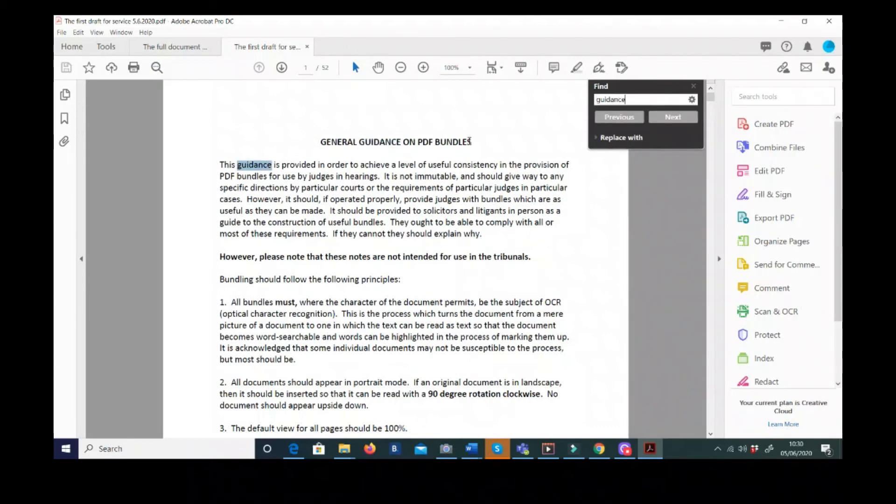
{"action": "key", "text": "Return"}
{"action": "key", "text": "Return"}
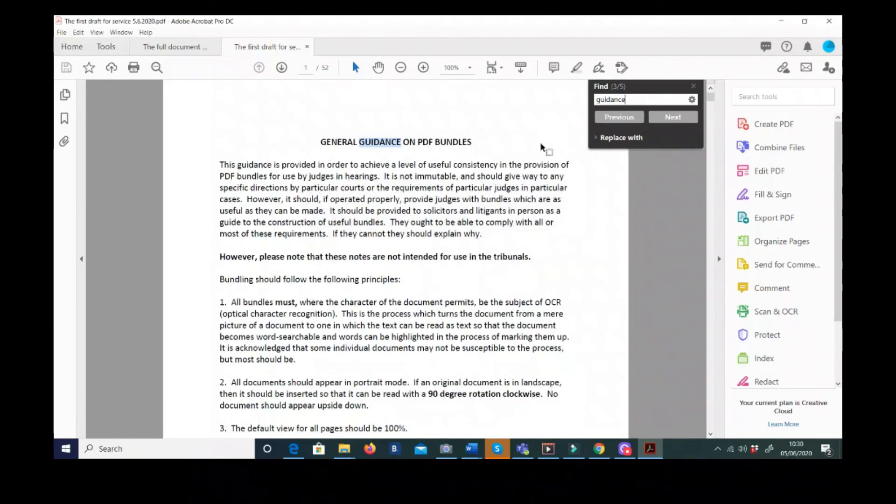
Step: Find the word "Crossfit" in the document and step through its occurrences as far as page 8
{"action": "double_click", "coordinate": [642, 103]}
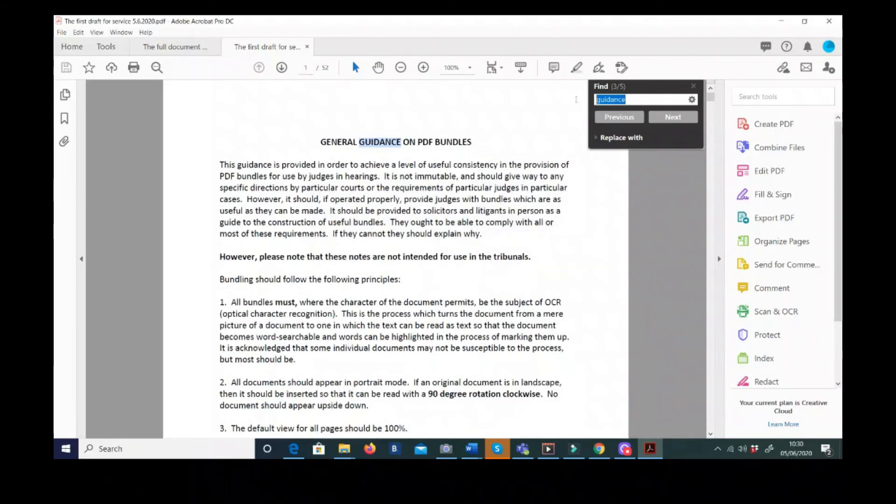
{"action": "type", "text": "Cros"}
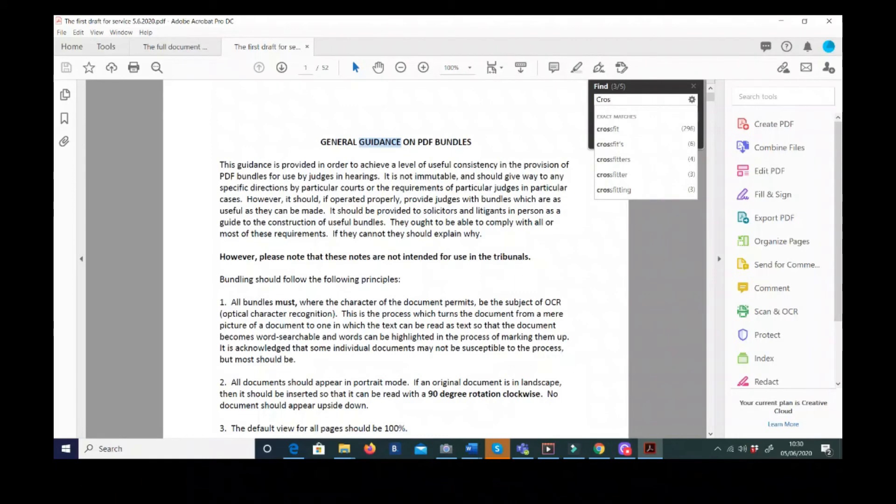
{"action": "type", "text": "sfit"}
{"action": "key", "text": "Return"}
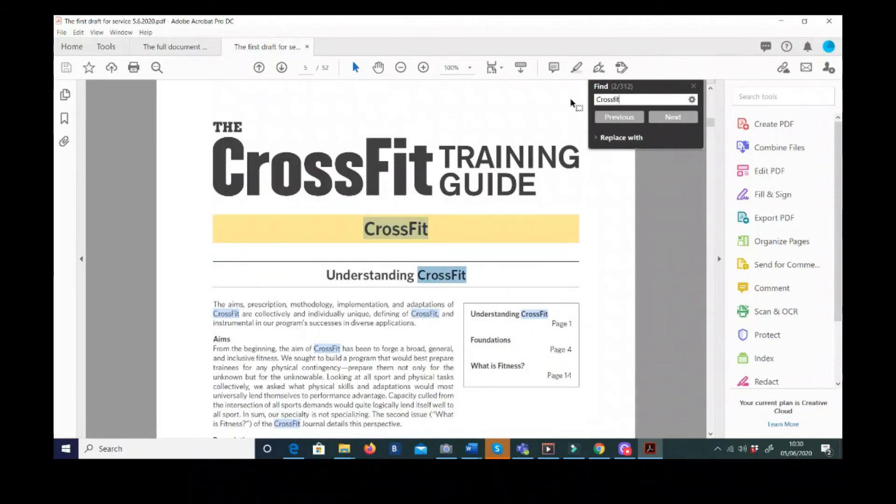
{"action": "key", "text": "Return"}
{"action": "key", "text": "Return"}
{"action": "key", "text": "Return"}
{"action": "key", "text": "Return"}
{"action": "key", "text": "Return"}
{"action": "key", "text": "Return"}
{"action": "key", "text": "Return"}
{"action": "key", "text": "Return"}
{"action": "key", "text": "Return"}
{"action": "key", "text": "Return"}
{"action": "key", "text": "Return"}
{"action": "key", "text": "Return"}
{"action": "key", "text": "Return"}
{"action": "key", "text": "Return"}
{"action": "key", "text": "Return"}
{"action": "key", "text": "Return"}
{"action": "key", "text": "Return"}
{"action": "key", "text": "Return"}
{"action": "key", "text": "Return"}
{"action": "key", "text": "Return"}
{"action": "key", "text": "Return"}
{"action": "key", "text": "Return"}
{"action": "key", "text": "Return"}
{"action": "key", "text": "Return"}
{"action": "key", "text": "Return"}
{"action": "key", "text": "Return"}
{"action": "key", "text": "Return"}
{"action": "key", "text": "Return"}
{"action": "key", "text": "Return"}
{"action": "key", "text": "Return"}
{"action": "key", "text": "Return"}
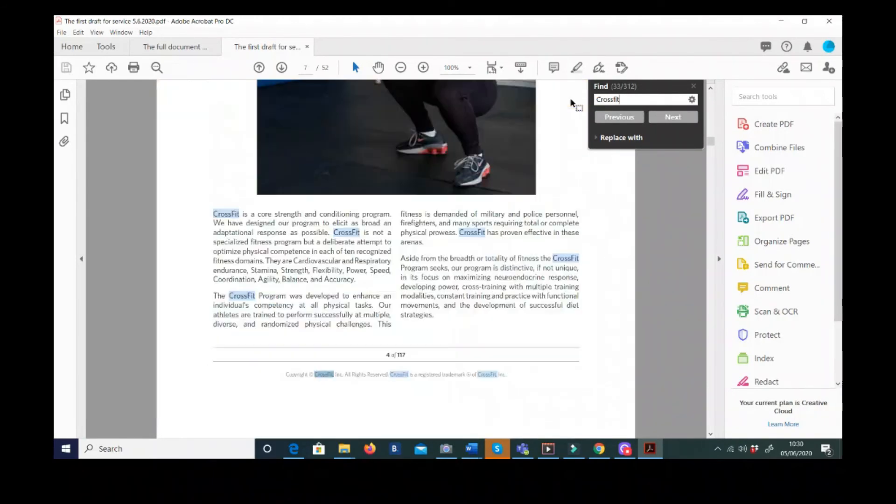
{"action": "key", "text": "Return"}
{"action": "scroll", "coordinate": [600, 183], "scroll_direction": "down", "scroll_amount": 2}
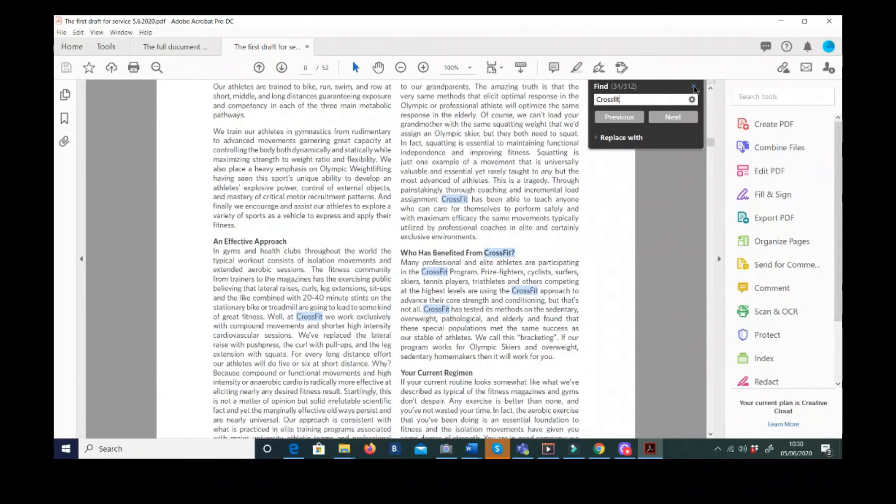
Step: Close the search, open the drinks label photo on page 14 from the page overview, and recognize its text for editing
{"action": "left_click", "coordinate": [695, 88]}
{"action": "scroll", "coordinate": [394, 255], "scroll_direction": "down", "scroll_amount": 5}
{"action": "scroll", "coordinate": [393, 255], "scroll_direction": "down", "scroll_amount": 20}
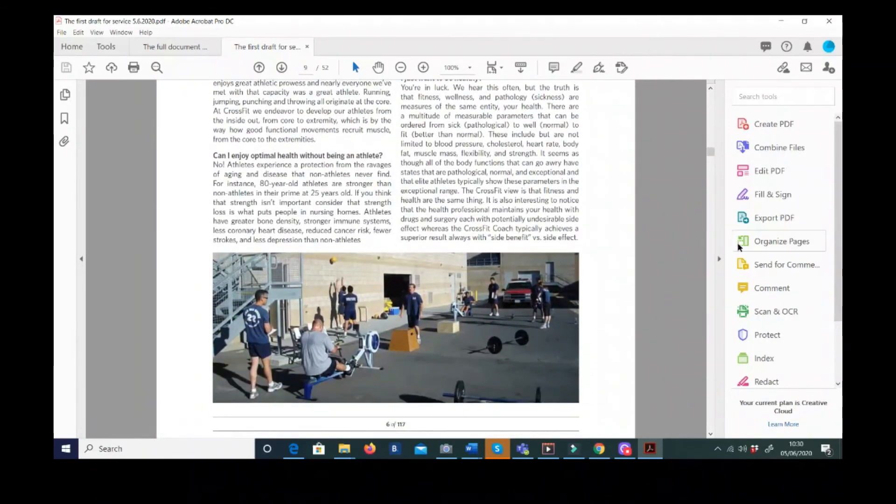
{"action": "left_click", "coordinate": [760, 242]}
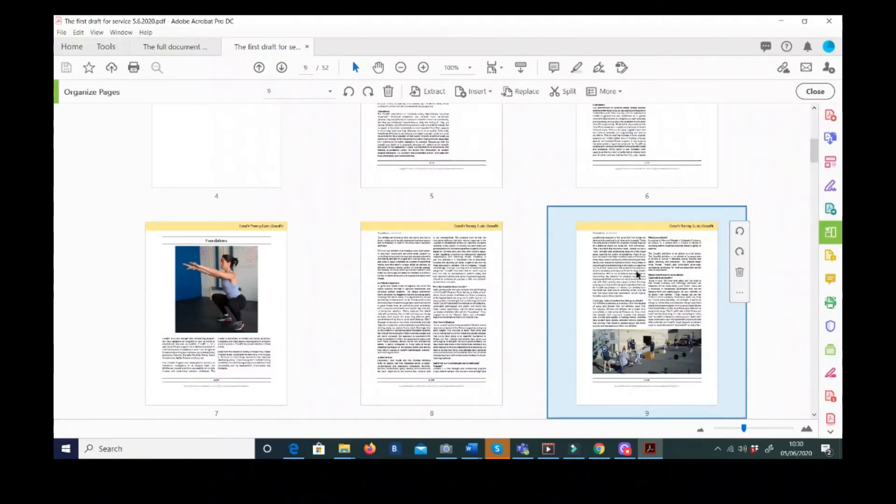
{"action": "scroll", "coordinate": [460, 346], "scroll_direction": "down", "scroll_amount": 15}
{"action": "scroll", "coordinate": [460, 346], "scroll_direction": "up", "scroll_amount": 4}
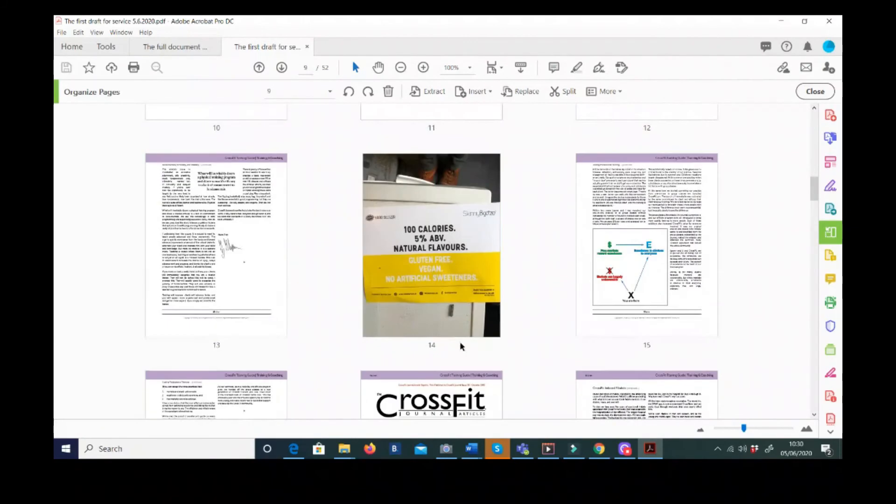
{"action": "mouse_move", "coordinate": [461, 343]}
{"action": "left_click", "coordinate": [435, 267]}
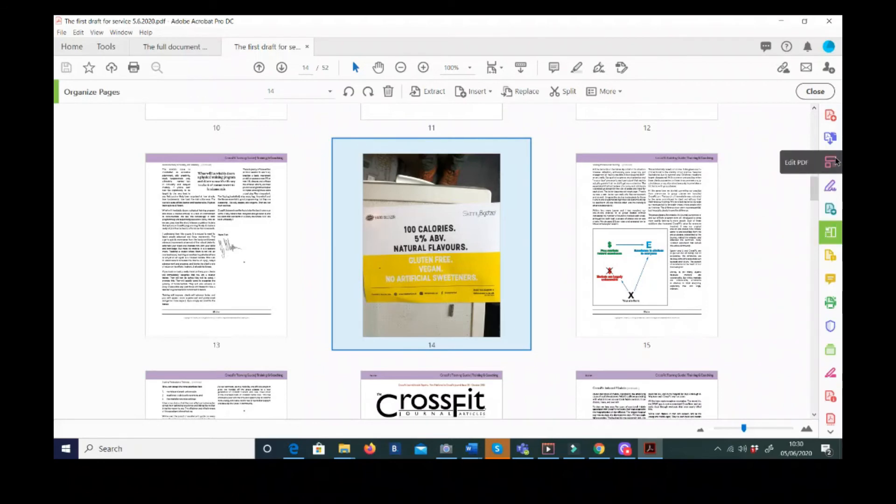
{"action": "double_click", "coordinate": [457, 248]}
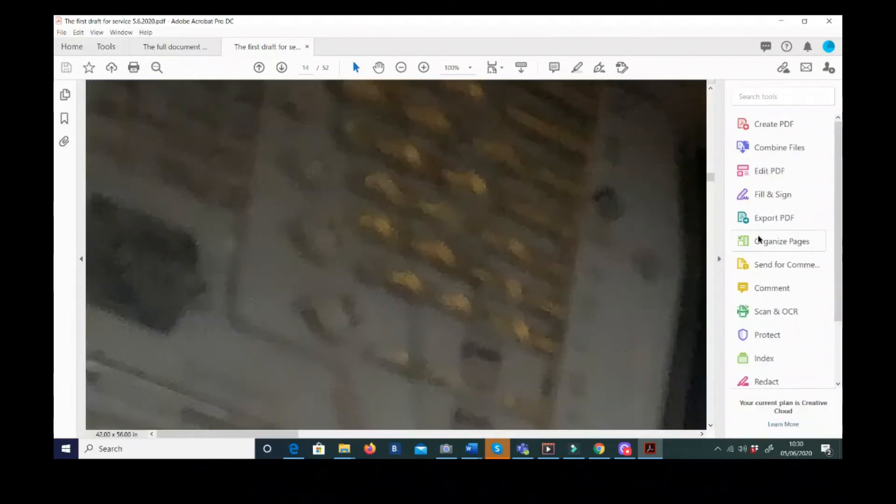
{"action": "left_click", "coordinate": [765, 172]}
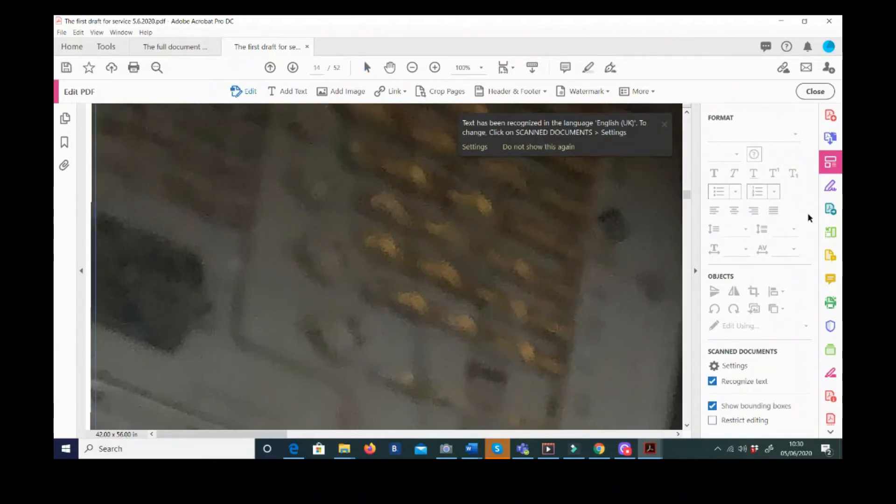
Step: Return to page 1 through the page overview and search the document for "vegan"
{"action": "left_click", "coordinate": [831, 233]}
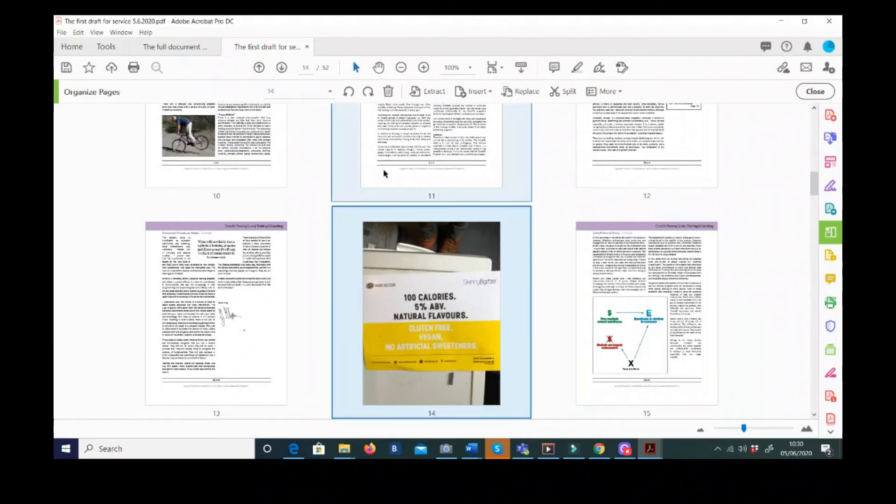
{"action": "scroll", "coordinate": [268, 158], "scroll_direction": "up", "scroll_amount": 10}
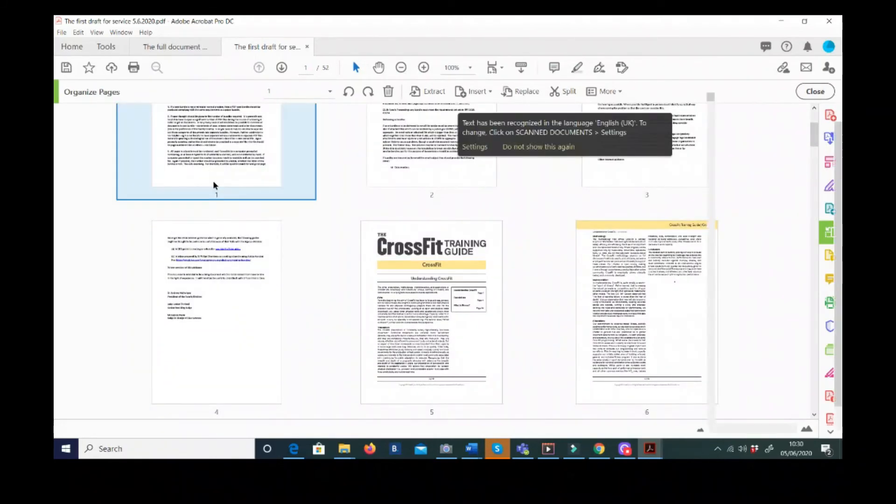
{"action": "double_click", "coordinate": [213, 185]}
{"action": "left_click", "coordinate": [157, 68]}
{"action": "type", "text": "vegan"}
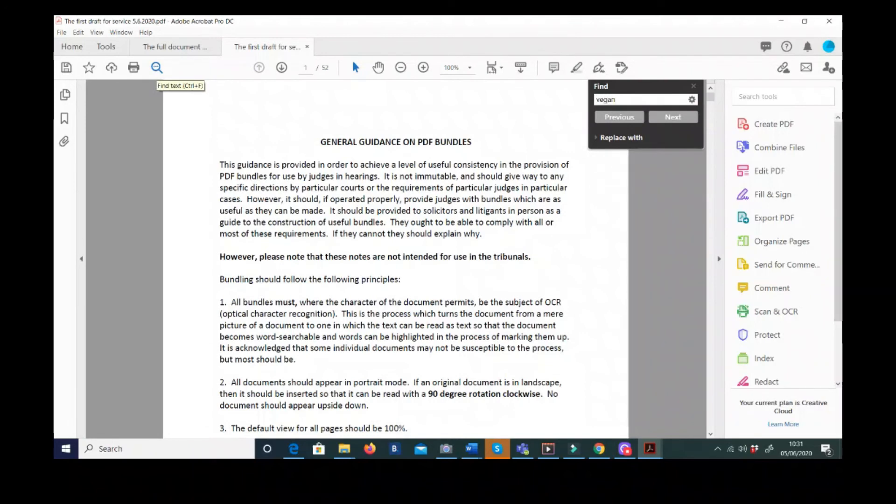
{"action": "key", "text": "Return"}
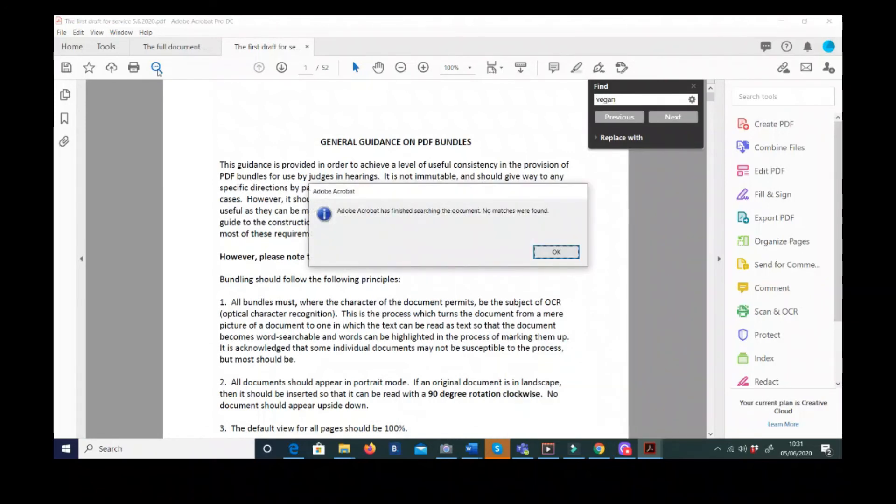
{"action": "key", "text": "Return"}
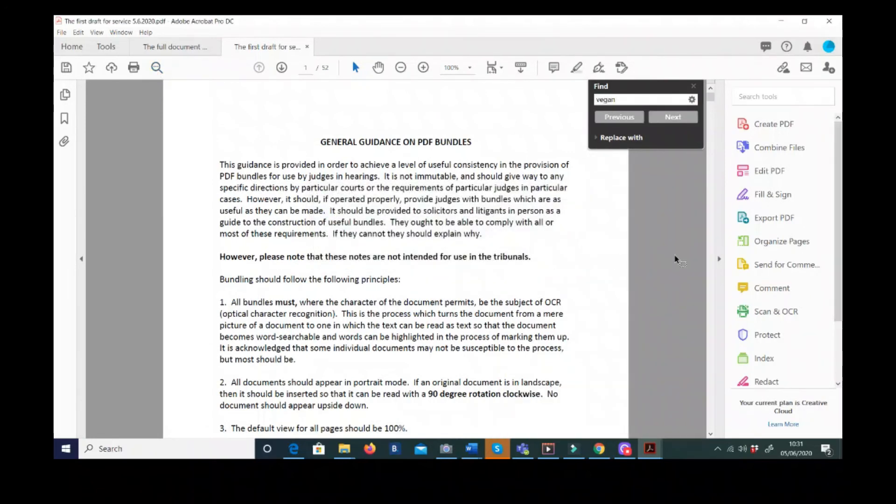
Step: Reopen the drinks label photo on page 14 from the page overview
{"action": "left_click", "coordinate": [753, 241]}
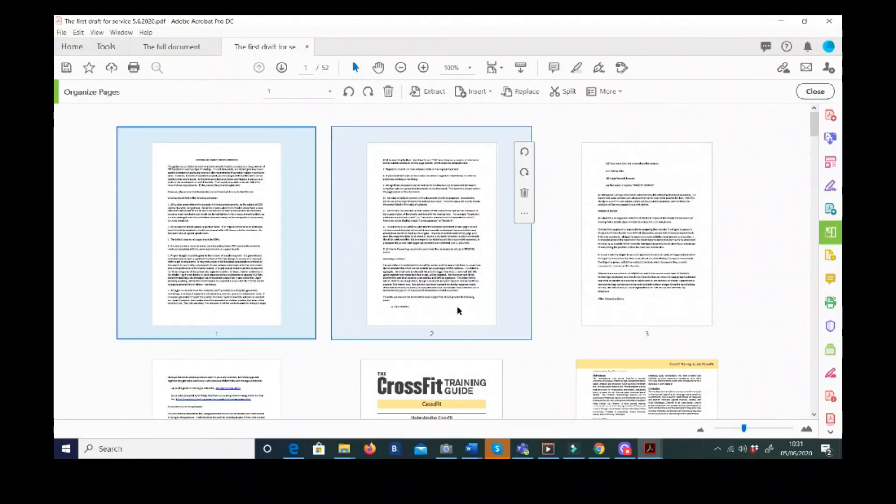
{"action": "scroll", "coordinate": [457, 310], "scroll_direction": "down", "scroll_amount": 15}
{"action": "scroll", "coordinate": [459, 311], "scroll_direction": "up", "scroll_amount": 1}
{"action": "left_click", "coordinate": [451, 229]}
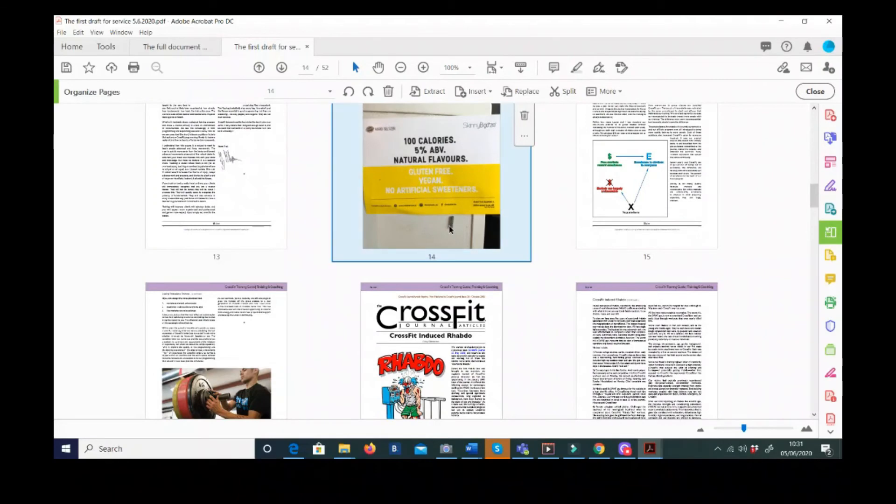
{"action": "double_click", "coordinate": [451, 228]}
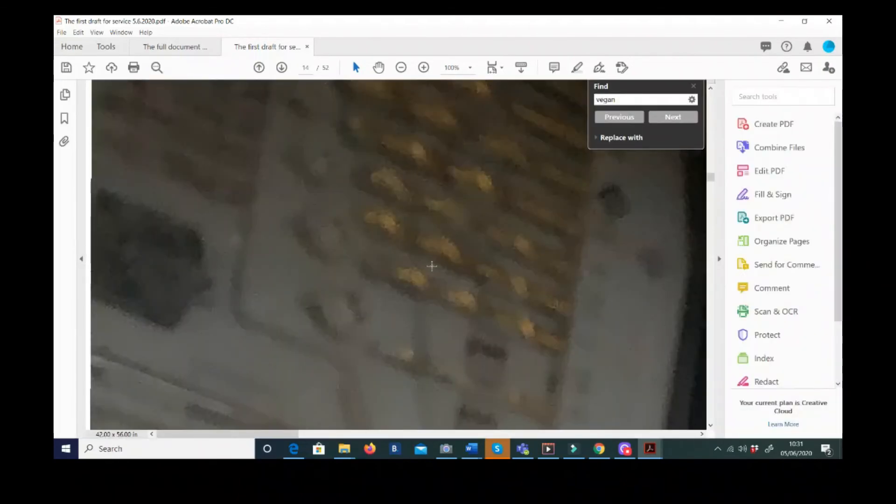
Step: Zoom page 14 out to 33.3%, select the label photo and make its text editable
{"action": "key", "text": "ctrl+minus"}
{"action": "scroll", "coordinate": [432, 271], "scroll_direction": "down", "scroll_amount": 5}
{"action": "scroll", "coordinate": [432, 271], "scroll_direction": "down", "scroll_amount": 1}
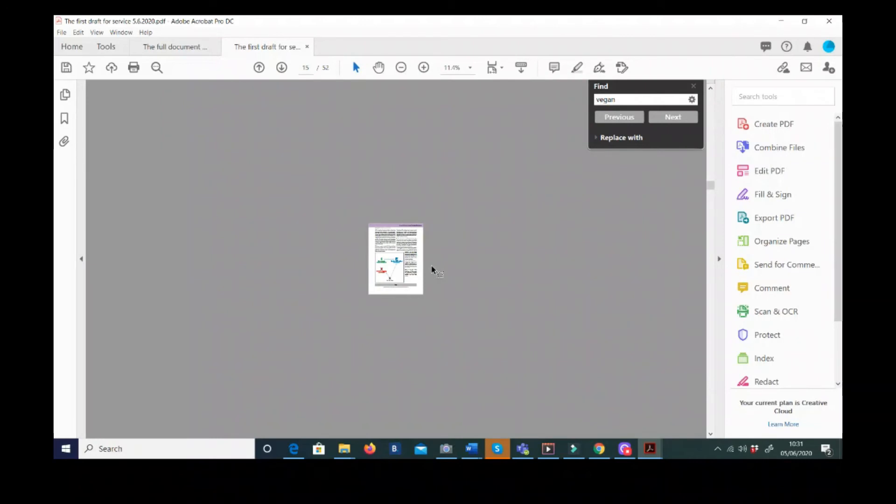
{"action": "scroll", "coordinate": [432, 270], "scroll_direction": "up", "scroll_amount": 3}
{"action": "scroll", "coordinate": [432, 269], "scroll_direction": "up", "scroll_amount": 3}
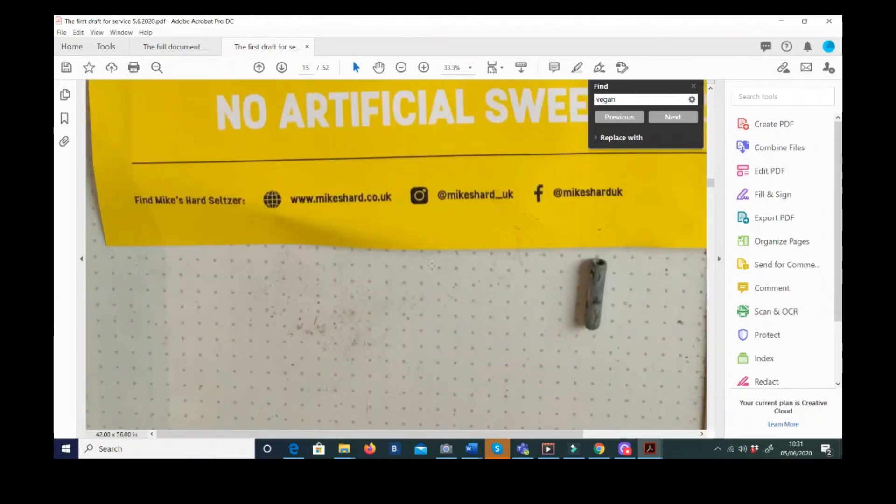
{"action": "scroll", "coordinate": [459, 421], "scroll_direction": "up", "scroll_amount": 4}
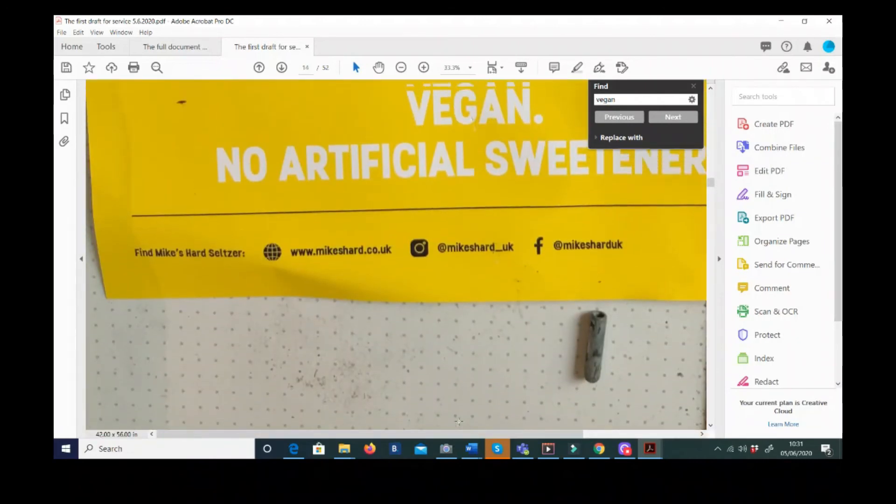
{"action": "scroll", "coordinate": [459, 422], "scroll_direction": "up", "scroll_amount": 1}
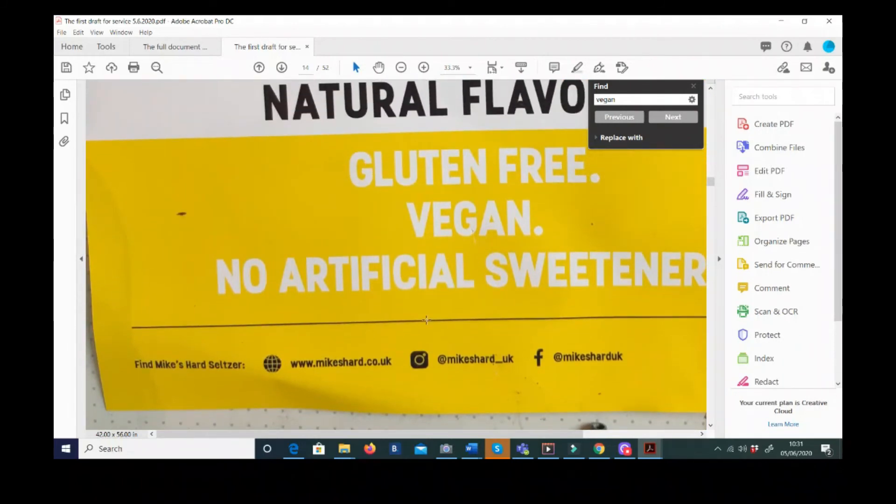
{"action": "left_click", "coordinate": [436, 215]}
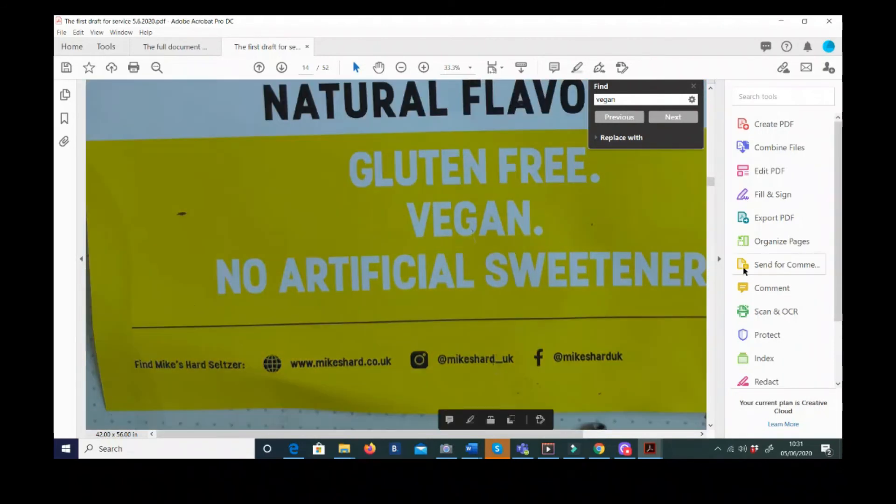
{"action": "left_click", "coordinate": [768, 171]}
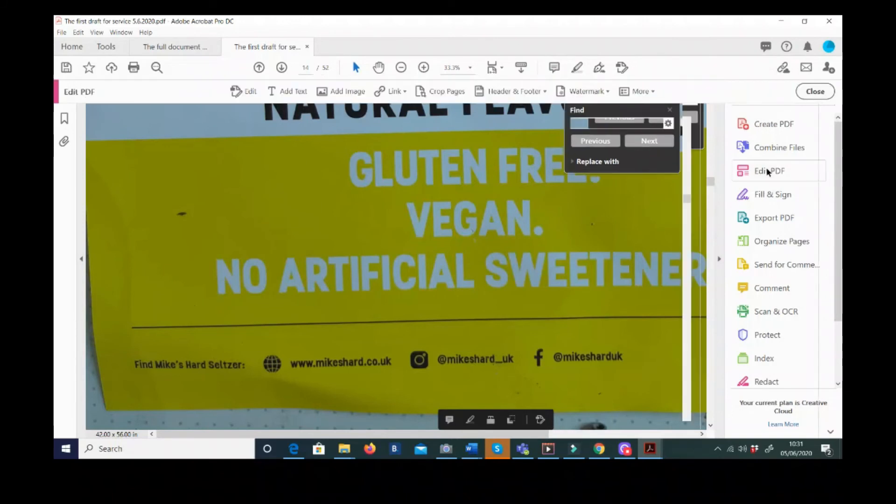
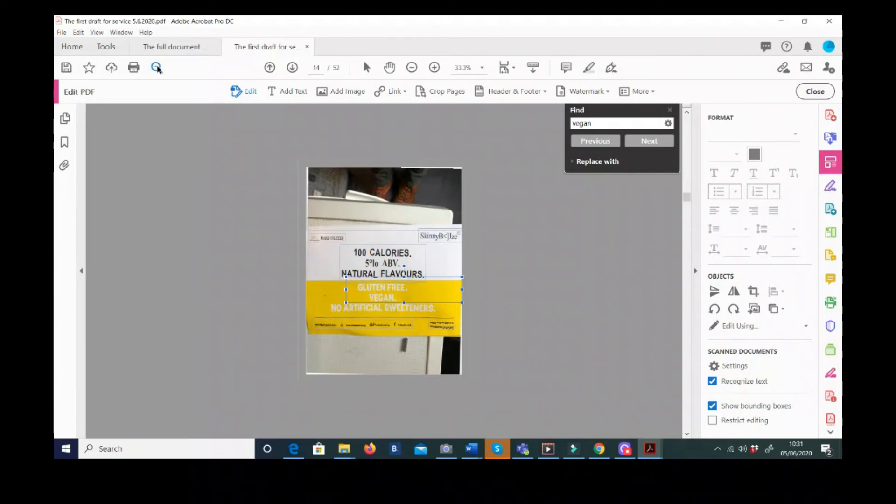
Step: Find the word "natural" in the recognized label text on page 14 and close the search
{"action": "double_click", "coordinate": [591, 123]}
{"action": "type", "text": "natr"}
{"action": "key", "text": "BackSpace"}
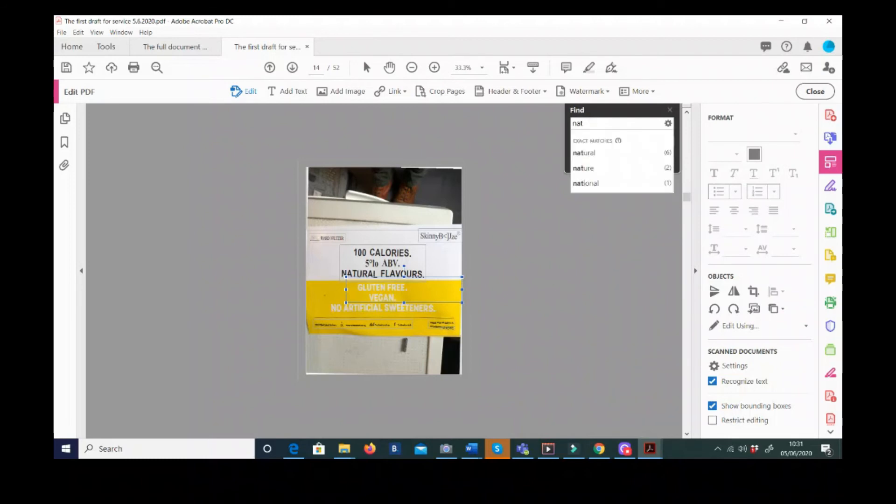
{"action": "type", "text": "ural"}
{"action": "key", "text": "Return"}
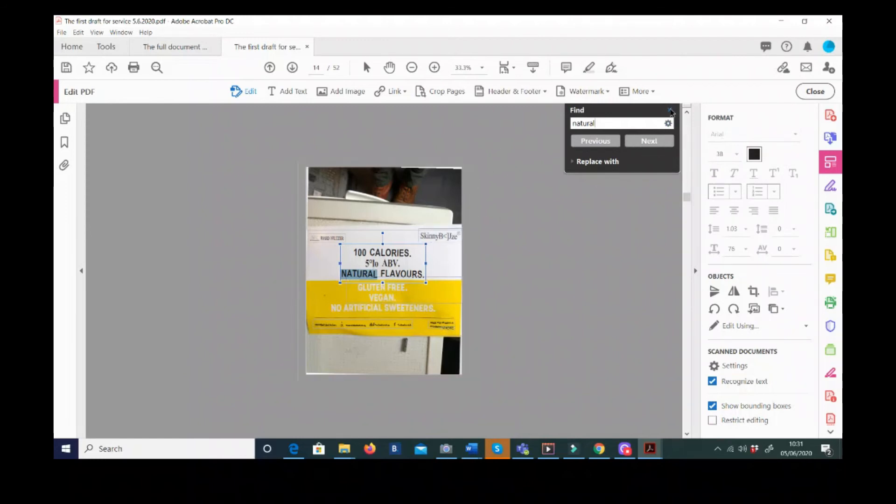
{"action": "left_click", "coordinate": [671, 111]}
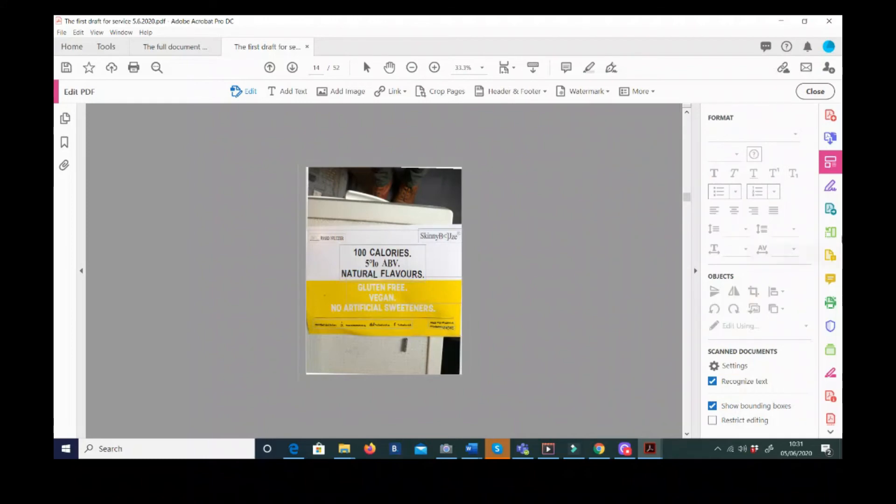
Step: Go back to page 1 of the document through the page overview
{"action": "left_click", "coordinate": [831, 232]}
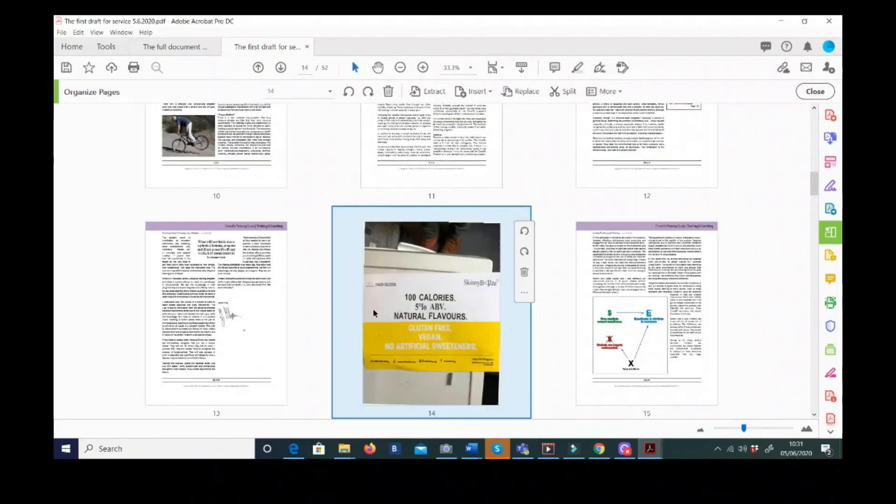
{"action": "scroll", "coordinate": [373, 314], "scroll_direction": "up", "scroll_amount": 10}
{"action": "left_click", "coordinate": [164, 211]}
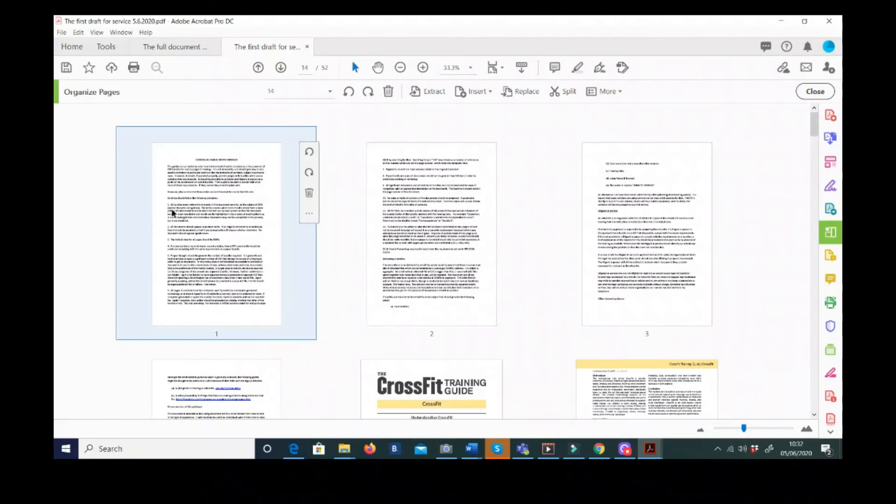
{"action": "double_click", "coordinate": [203, 217]}
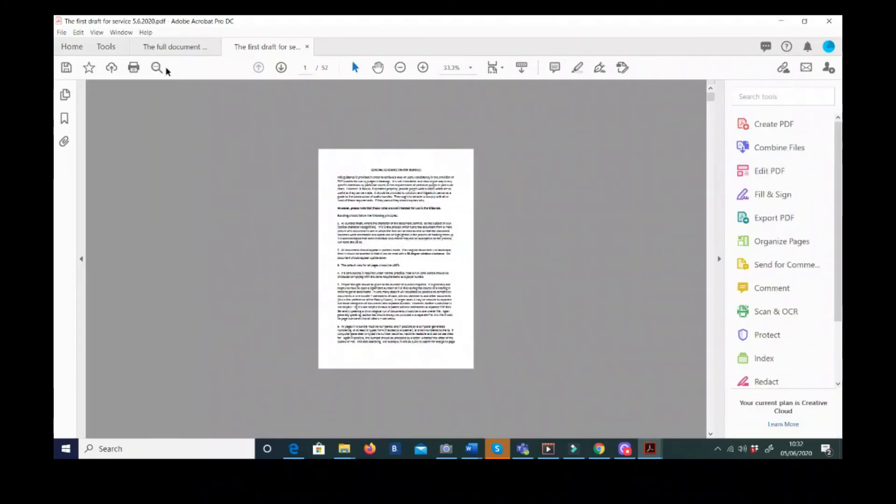
Step: Find "natural" from page 1, step through its occurrences as far as the label on page 14, and close the search
{"action": "key", "text": "ctrl+f"}
{"action": "key", "text": "Return"}
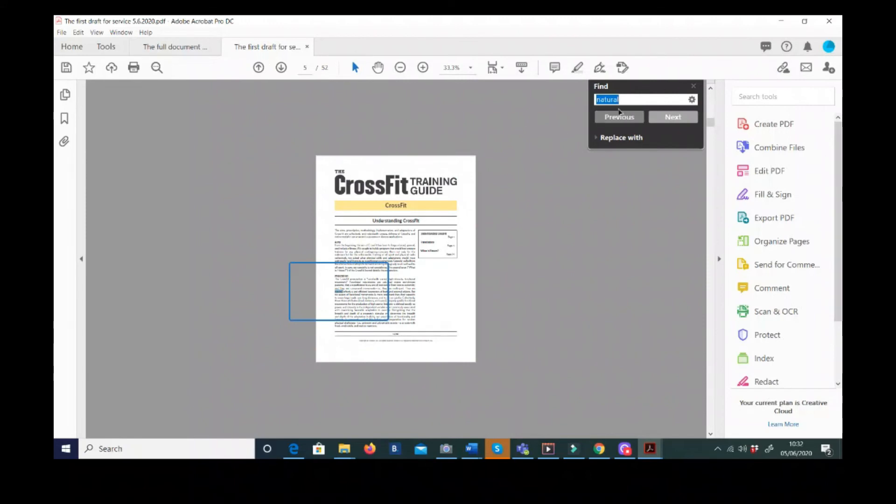
{"action": "left_click", "coordinate": [671, 123]}
{"action": "left_click", "coordinate": [671, 122]}
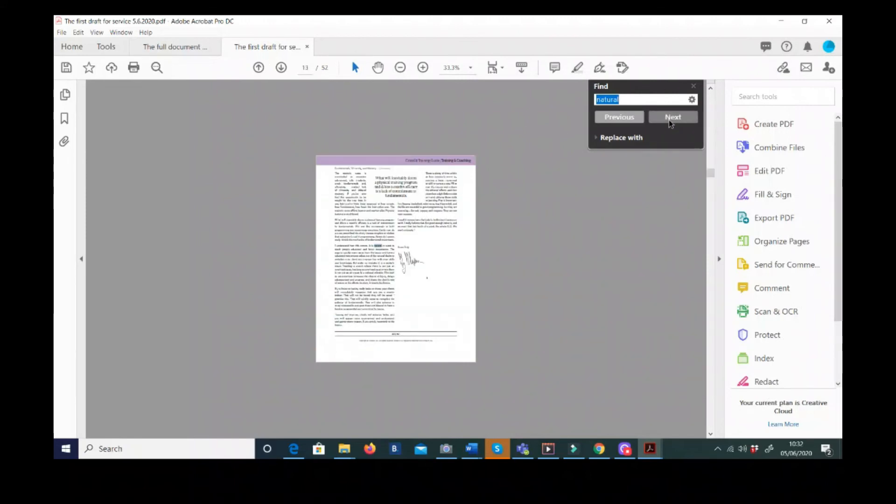
{"action": "left_click", "coordinate": [671, 123]}
{"action": "left_click", "coordinate": [671, 122]}
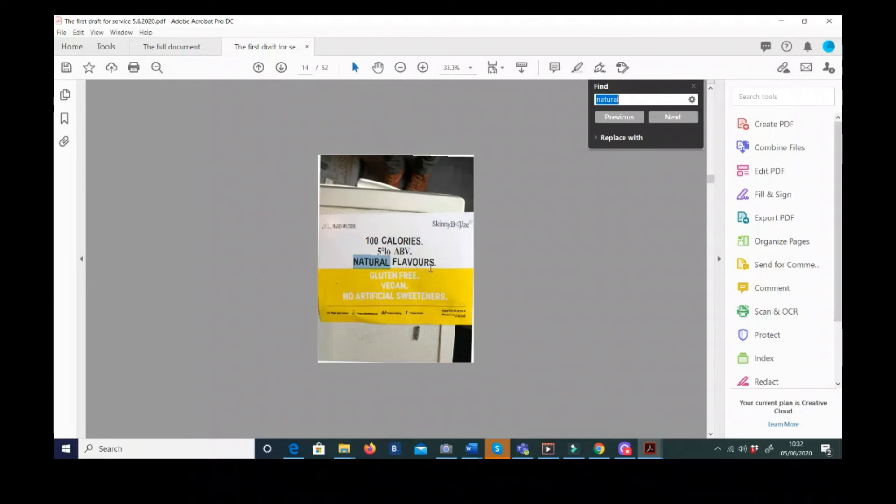
{"action": "left_click", "coordinate": [694, 87]}
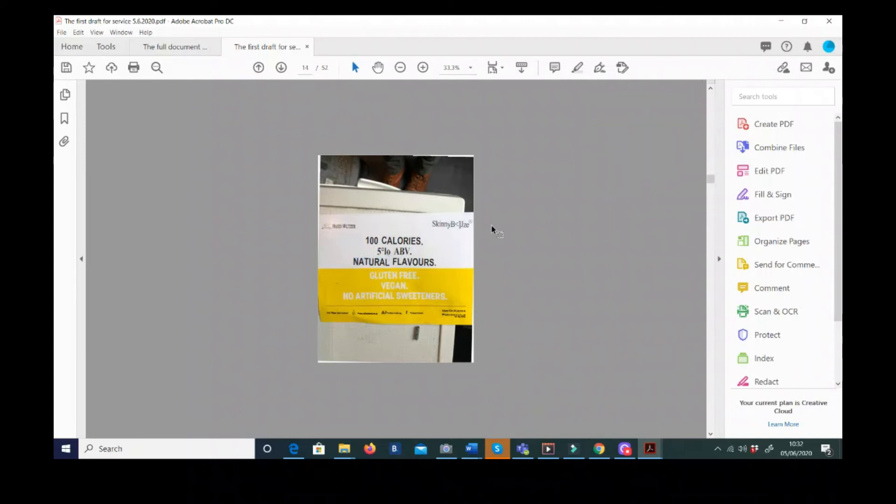
Step: Look through the page thumbnails to check the page labels from A1 to A26
{"action": "left_click", "coordinate": [768, 245]}
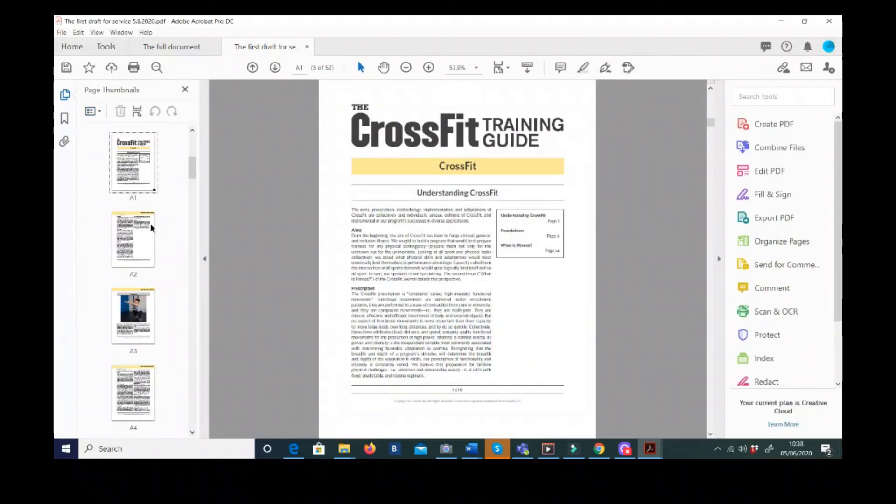
{"action": "scroll", "coordinate": [151, 228], "scroll_direction": "down", "scroll_amount": 10}
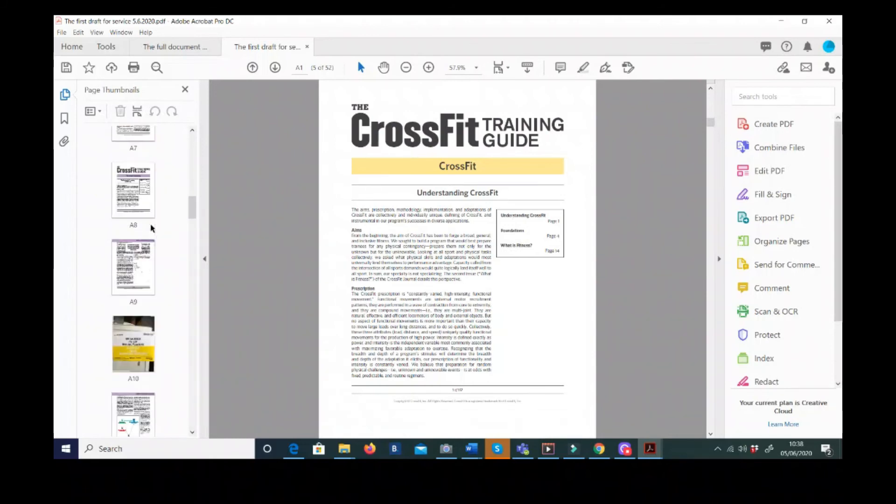
{"action": "scroll", "coordinate": [151, 228], "scroll_direction": "down", "scroll_amount": 12}
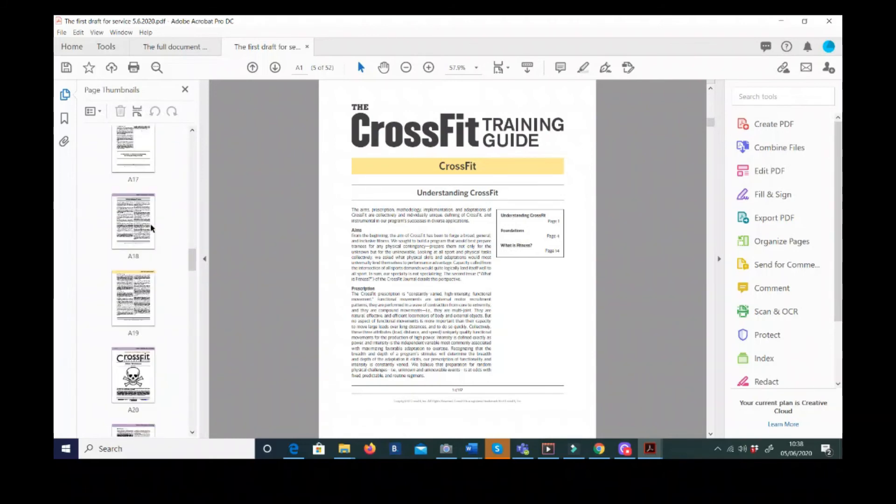
{"action": "scroll", "coordinate": [150, 228], "scroll_direction": "down", "scroll_amount": 4}
{"action": "scroll", "coordinate": [150, 228], "scroll_direction": "up", "scroll_amount": 10}
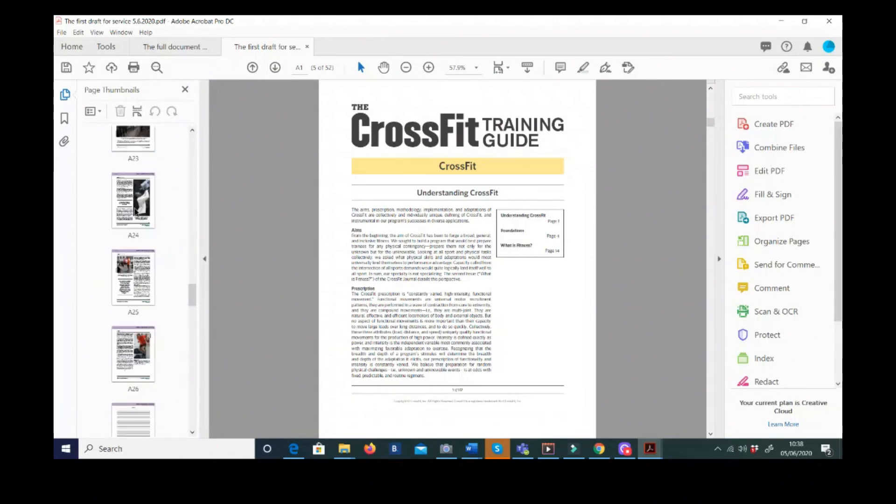
Step: View pages A24 and A25 from the page thumbnails, return to A24 and dismiss the tip about organizing PDF content
{"action": "left_click", "coordinate": [136, 213]}
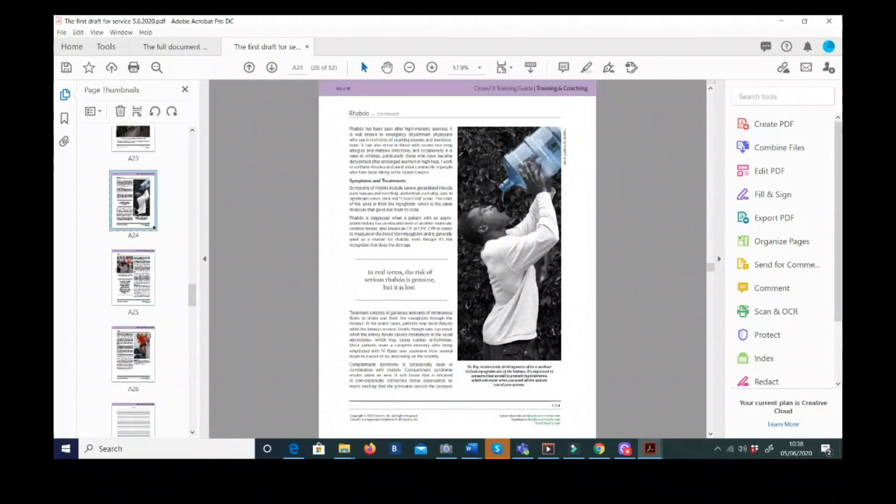
{"action": "scroll", "coordinate": [475, 345], "scroll_direction": "down", "scroll_amount": 4}
{"action": "scroll", "coordinate": [481, 370], "scroll_direction": "up", "scroll_amount": 2}
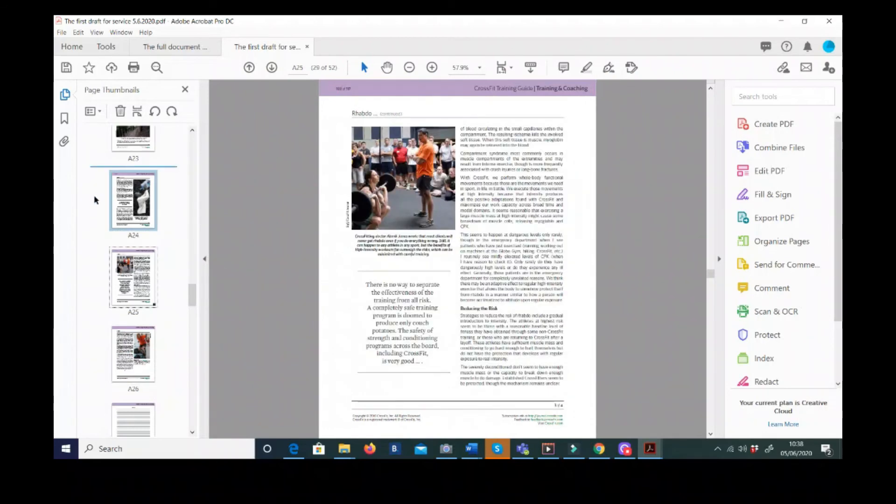
{"action": "left_click", "coordinate": [112, 199]}
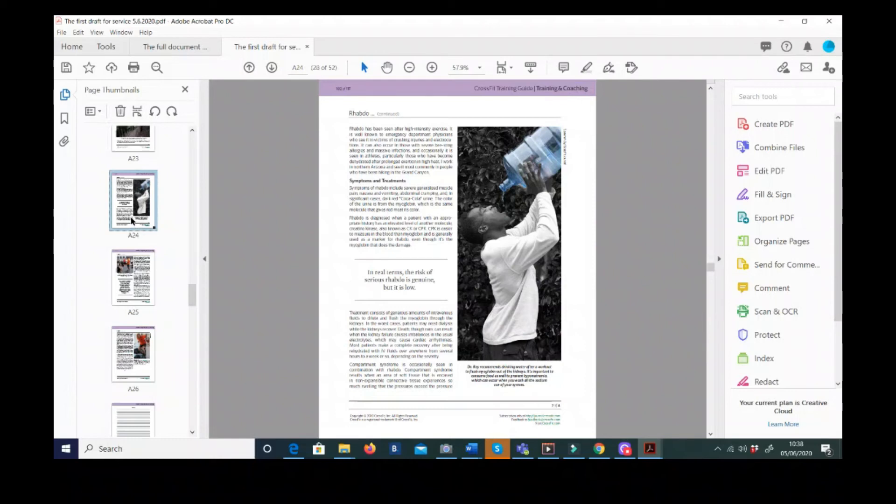
{"action": "mouse_move", "coordinate": [131, 221]}
{"action": "left_mouse_down"}
{"action": "mouse_move", "coordinate": [117, 199]}
{"action": "mouse_move", "coordinate": [118, 218]}
{"action": "left_mouse_up"}
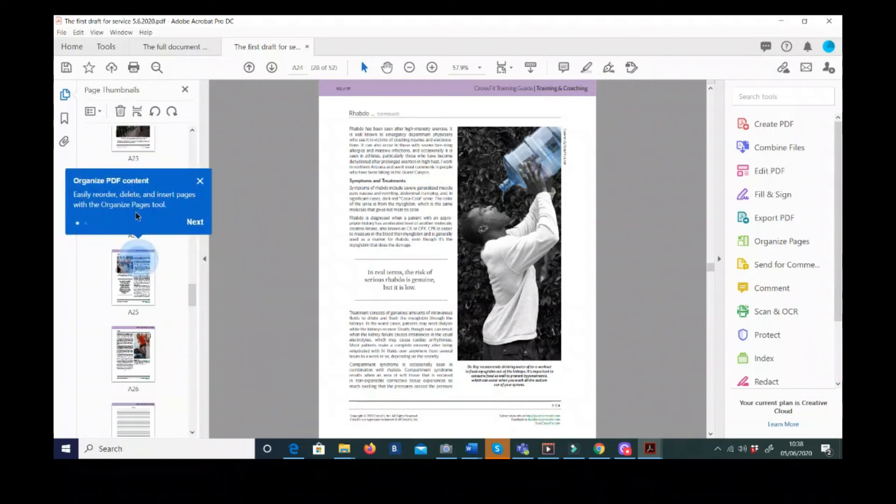
{"action": "left_click", "coordinate": [200, 180]}
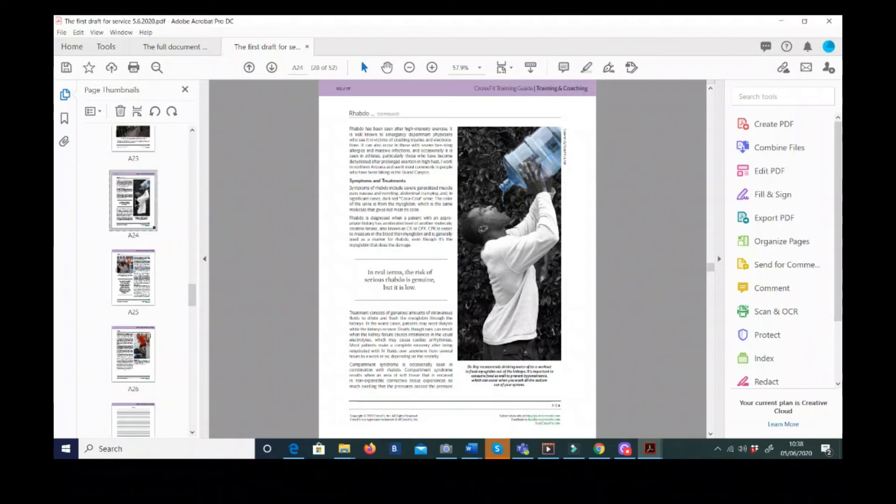
Step: Switch to The full document 2.pdf, open page 5 from the page overview and set the zoom to 75%
{"action": "left_click", "coordinate": [175, 49]}
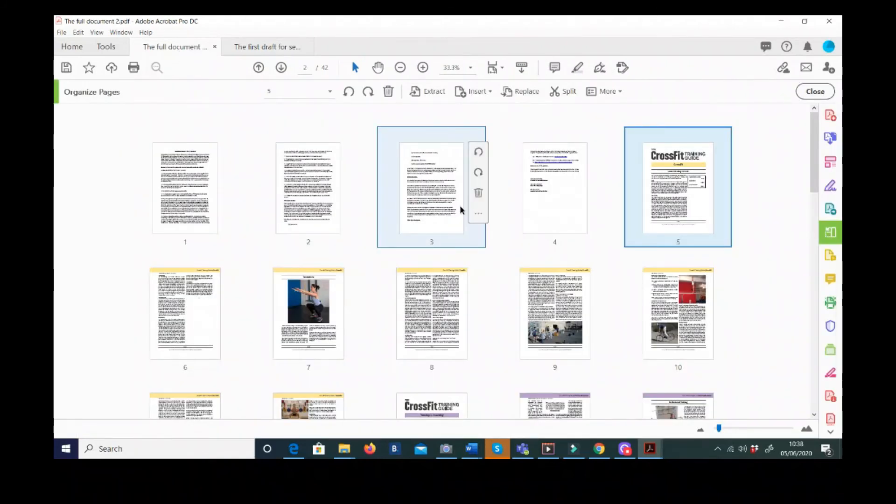
{"action": "double_click", "coordinate": [665, 205]}
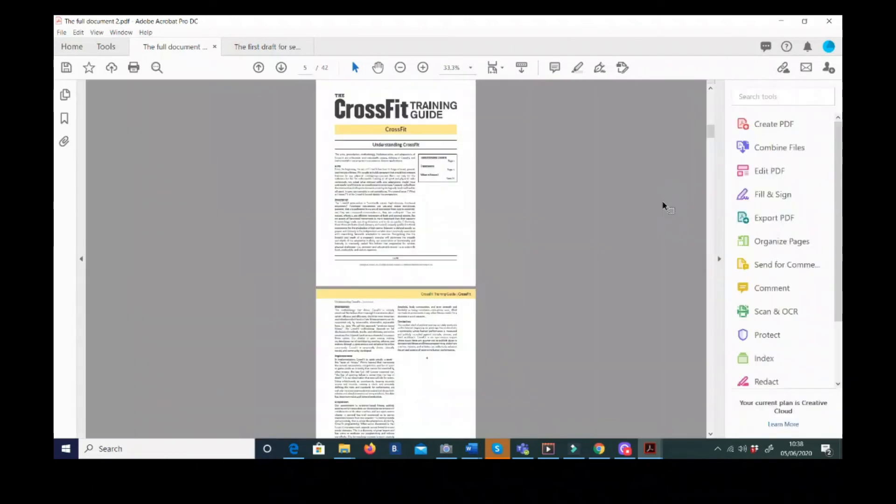
{"action": "left_click", "coordinate": [471, 68]}
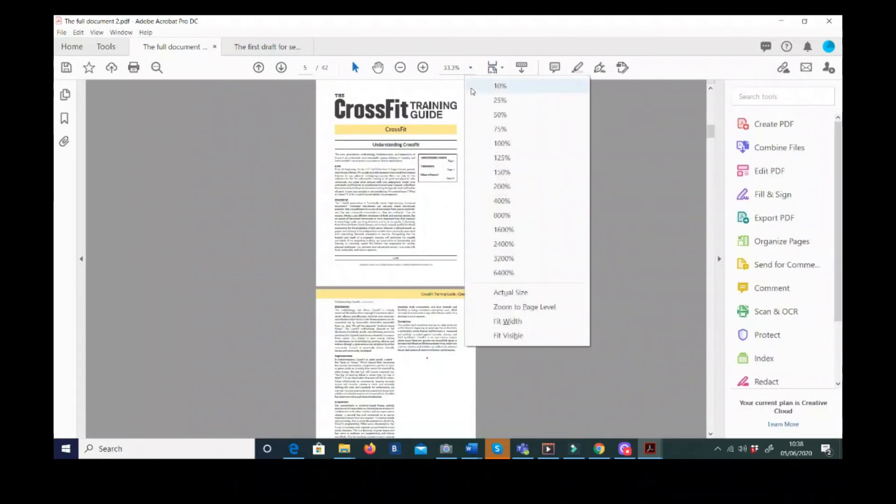
{"action": "left_click", "coordinate": [496, 130]}
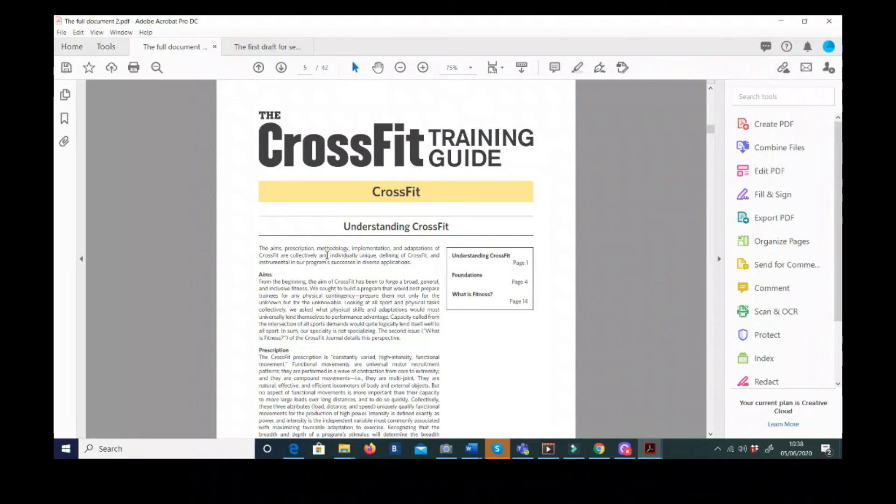
{"action": "scroll", "coordinate": [327, 256], "scroll_direction": "down", "scroll_amount": 10}
{"action": "scroll", "coordinate": [328, 258], "scroll_direction": "up", "scroll_amount": 10}
{"action": "scroll", "coordinate": [327, 255], "scroll_direction": "down", "scroll_amount": 2}
{"action": "scroll", "coordinate": [327, 255], "scroll_direction": "up", "scroll_amount": 5}
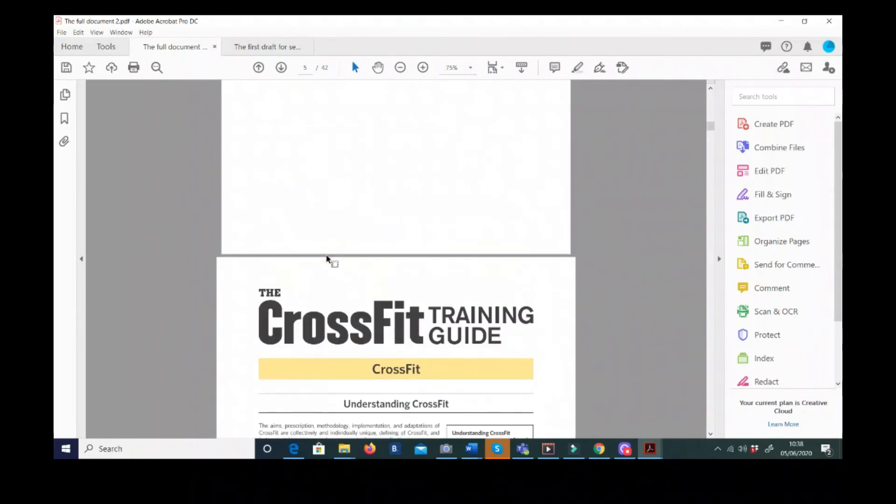
Step: Open page 1 from the Organize Pages overview and look through the document as far as page 5
{"action": "left_click", "coordinate": [763, 246]}
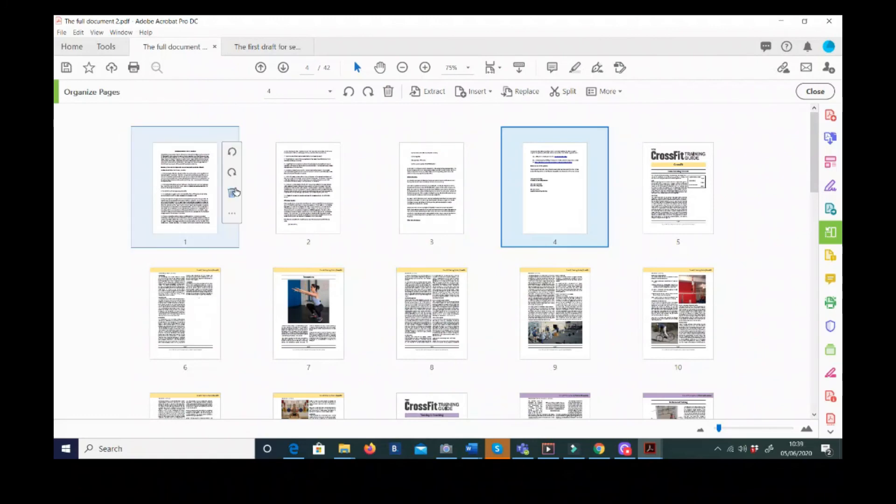
{"action": "left_click", "coordinate": [174, 195]}
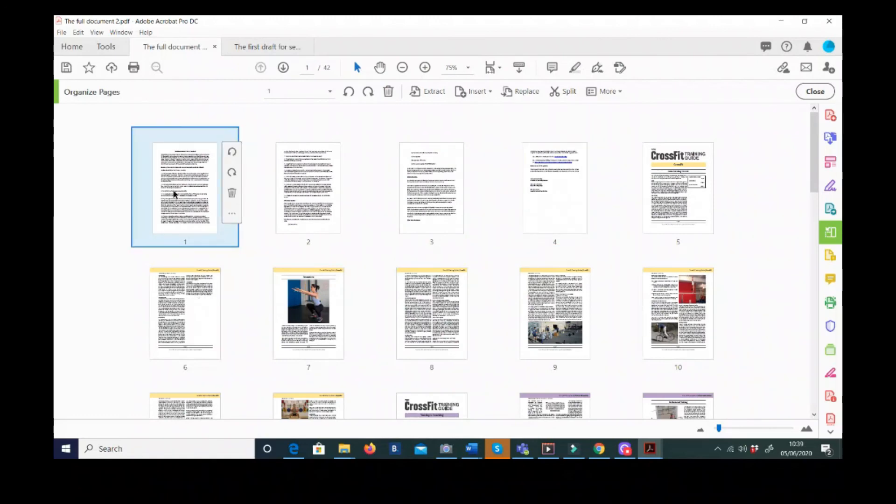
{"action": "double_click", "coordinate": [174, 195]}
{"action": "scroll", "coordinate": [363, 247], "scroll_direction": "down", "scroll_amount": 5}
{"action": "scroll", "coordinate": [363, 247], "scroll_direction": "down", "scroll_amount": 20}
{"action": "scroll", "coordinate": [364, 252], "scroll_direction": "down", "scroll_amount": 15}
{"action": "scroll", "coordinate": [363, 246], "scroll_direction": "down", "scroll_amount": 4}
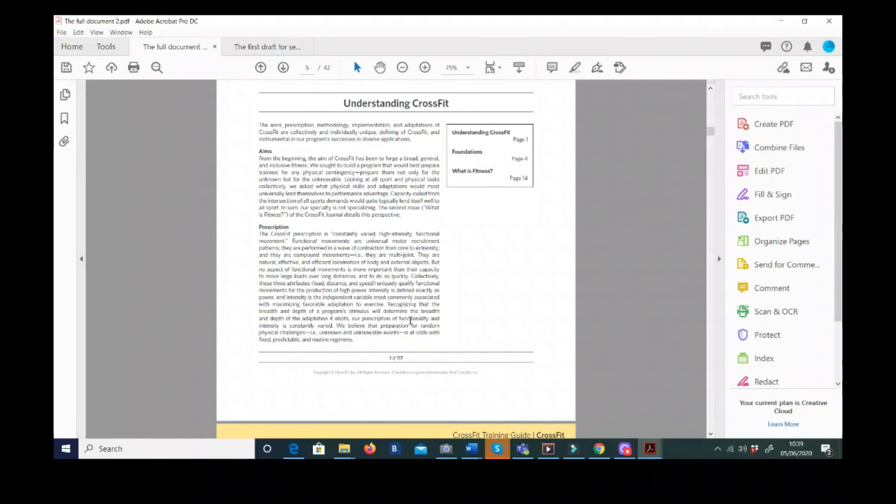
Step: Compare the printed footer numbers on pages 5 to 8 with the document's page numbers
{"action": "scroll", "coordinate": [432, 350], "scroll_direction": "down", "scroll_amount": 15}
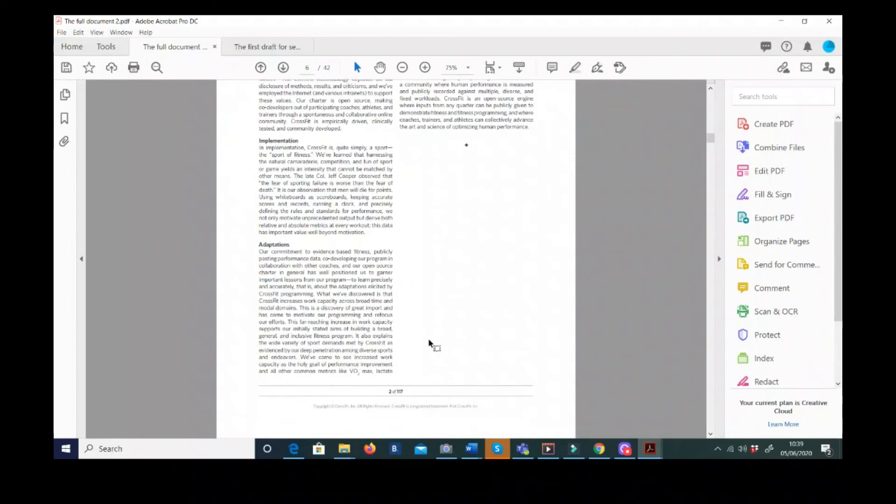
{"action": "scroll", "coordinate": [428, 339], "scroll_direction": "down", "scroll_amount": 3}
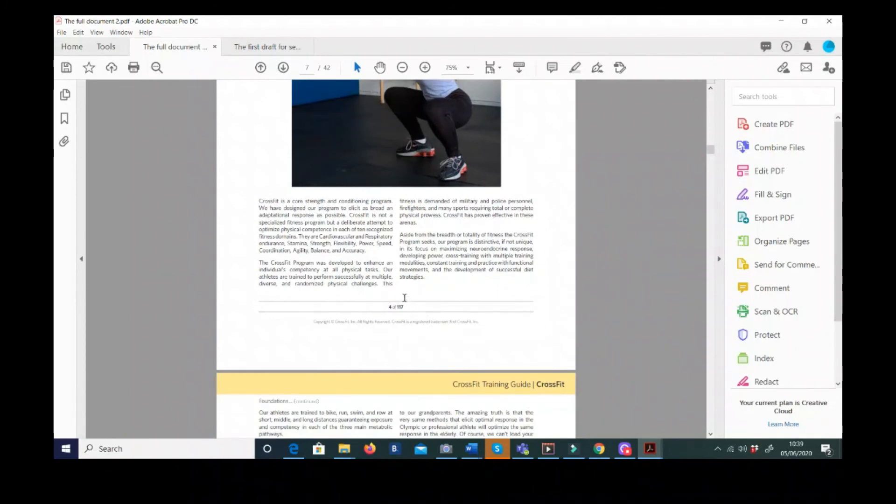
{"action": "scroll", "coordinate": [399, 281], "scroll_direction": "up", "scroll_amount": 8}
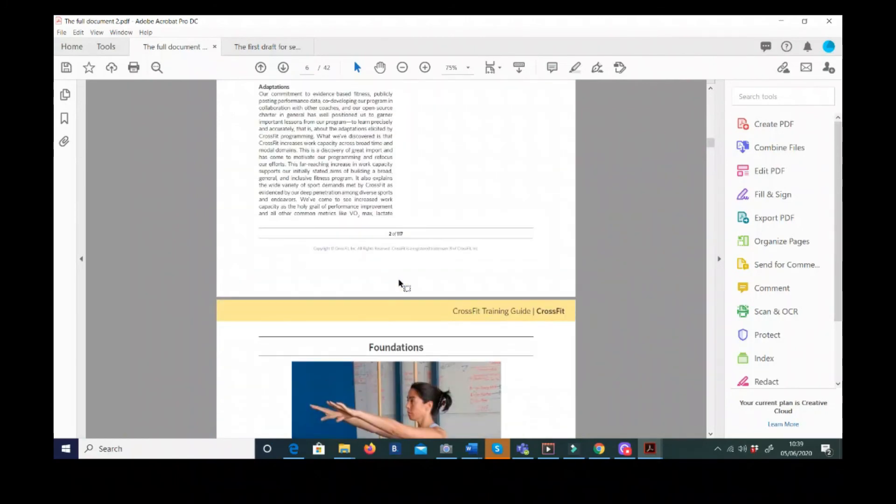
{"action": "scroll", "coordinate": [399, 279], "scroll_direction": "down", "scroll_amount": 8}
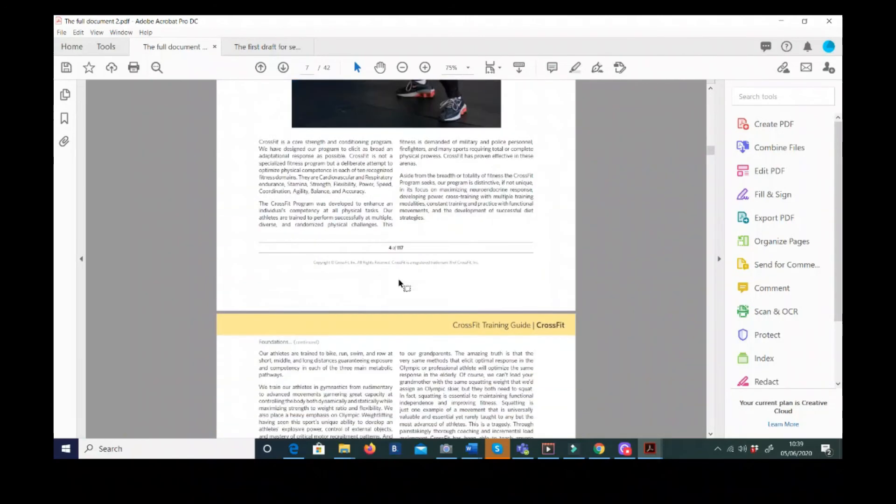
{"action": "scroll", "coordinate": [401, 276], "scroll_direction": "down", "scroll_amount": 5}
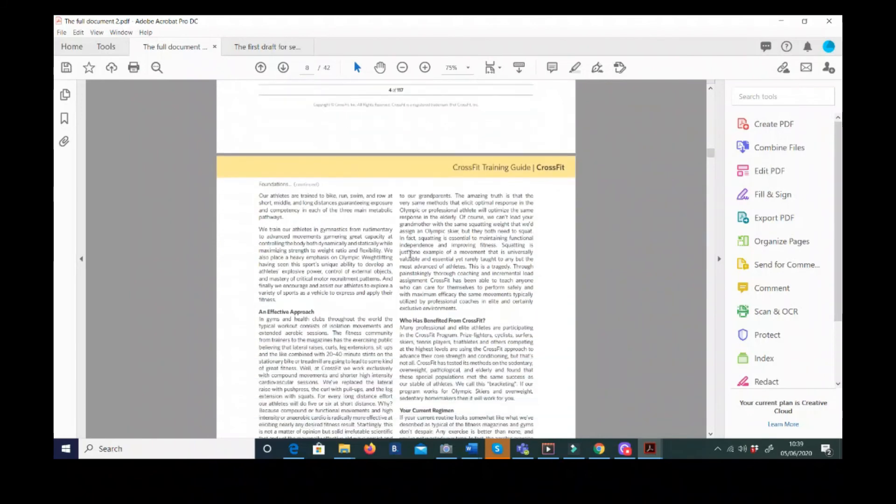
{"action": "scroll", "coordinate": [410, 254], "scroll_direction": "up", "scroll_amount": 10}
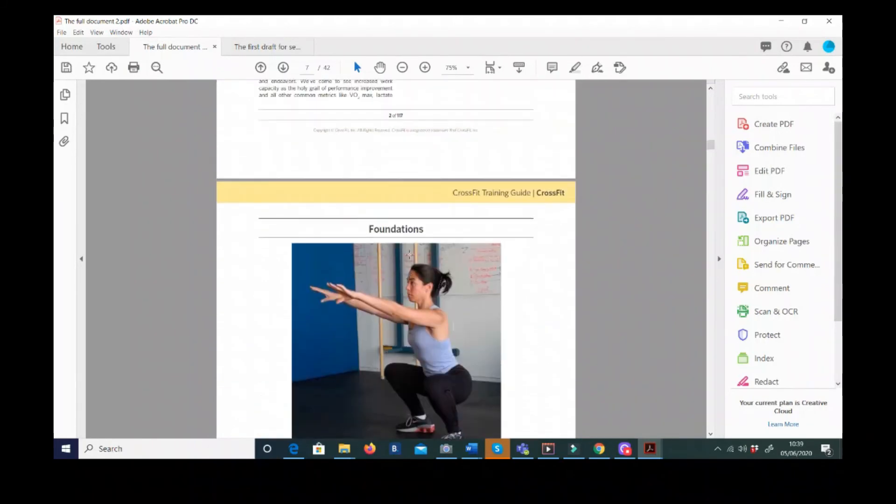
{"action": "scroll", "coordinate": [410, 257], "scroll_direction": "up", "scroll_amount": 3}
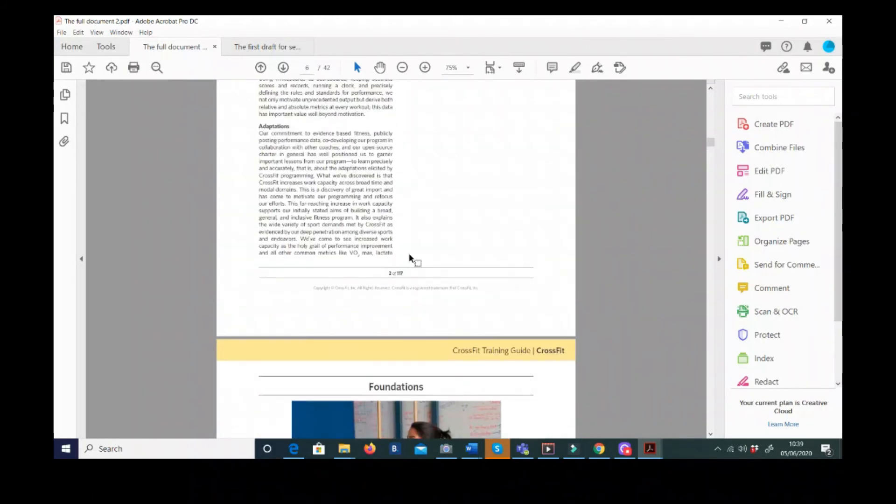
{"action": "scroll", "coordinate": [362, 152], "scroll_direction": "up", "scroll_amount": 12}
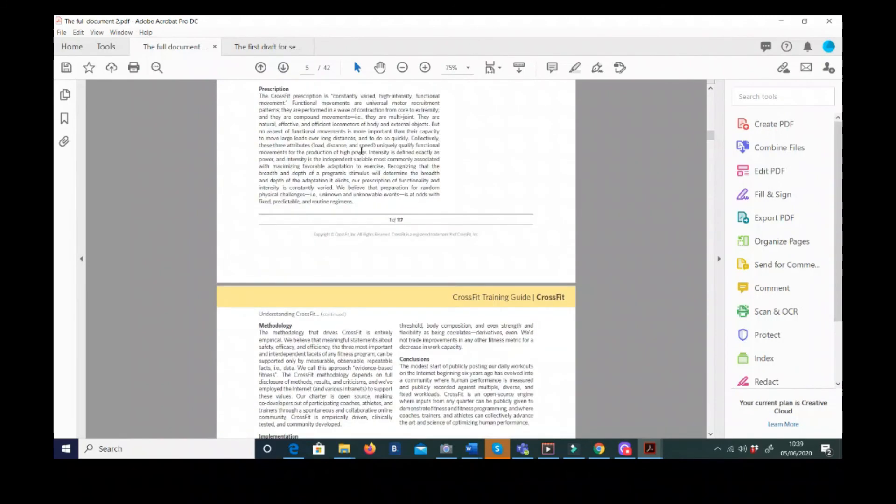
Step: Label pages 5 to 6 as a new section in 1, 2, 3 style with prefix A, starting at 1
{"action": "left_click", "coordinate": [64, 95]}
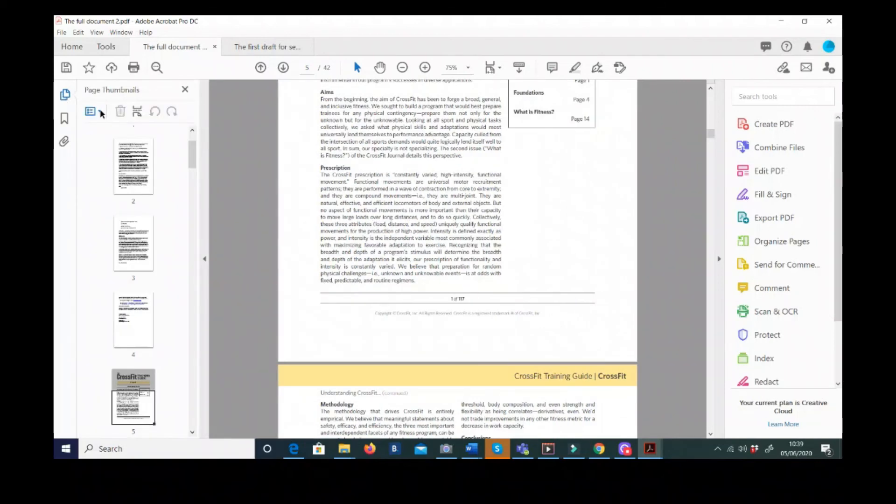
{"action": "left_click", "coordinate": [102, 113]}
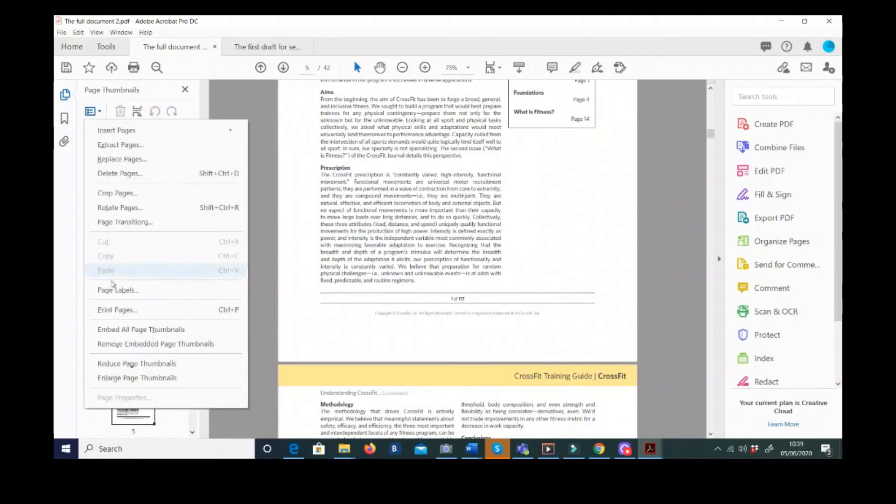
{"action": "left_click", "coordinate": [122, 293]}
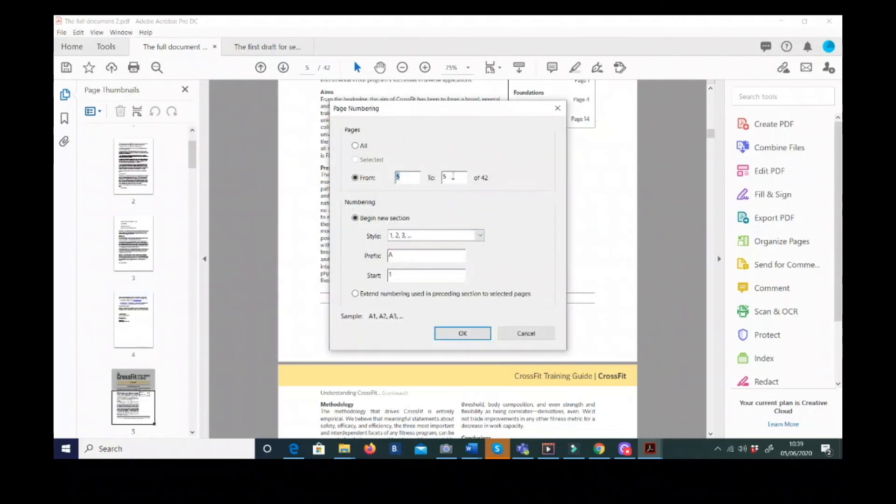
{"action": "type", "text": "6"}
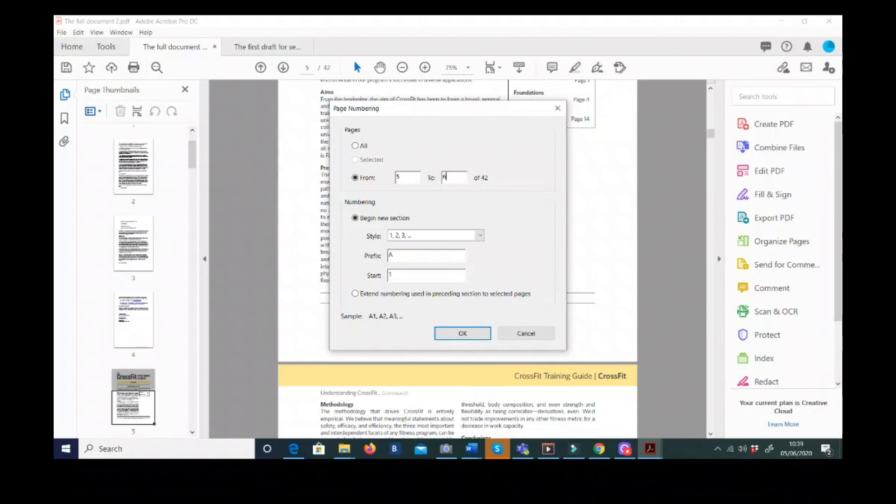
{"action": "left_click", "coordinate": [397, 255]}
{"action": "left_click", "coordinate": [456, 334]}
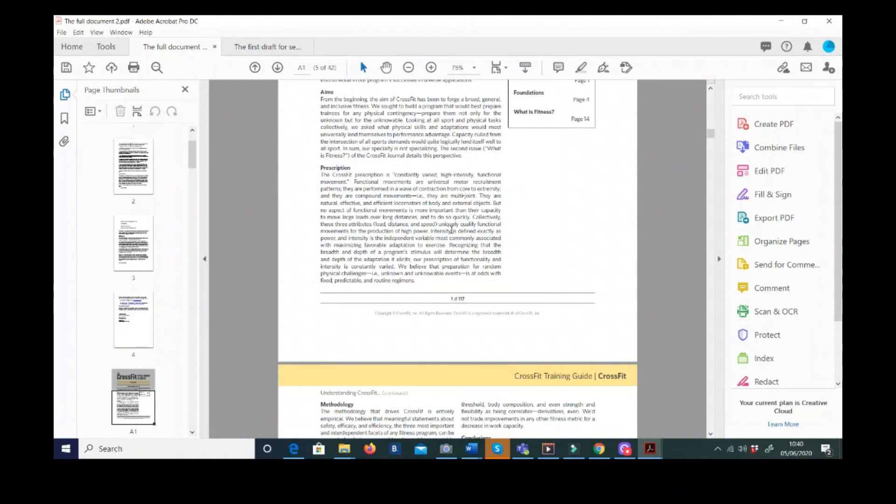
Step: Check the page labels against the printed footer numbers from page A1 through the Foundations page
{"action": "scroll", "coordinate": [163, 292], "scroll_direction": "down", "scroll_amount": 4}
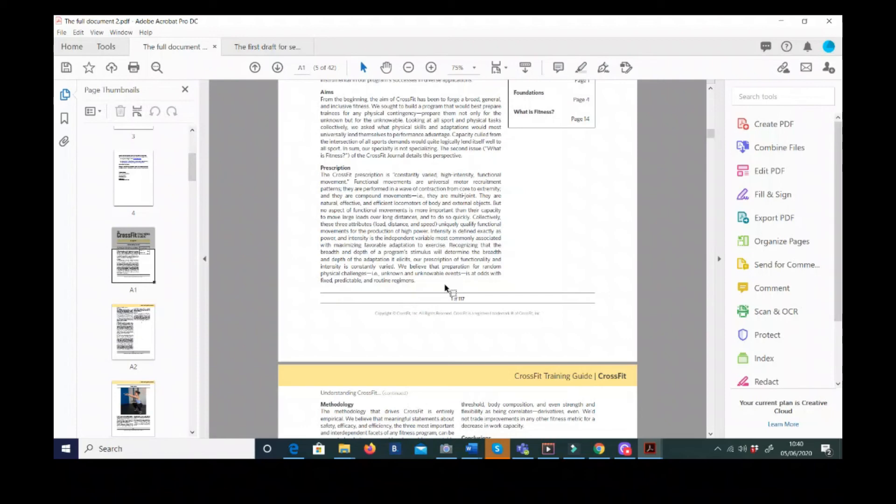
{"action": "scroll", "coordinate": [457, 279], "scroll_direction": "down", "scroll_amount": 5}
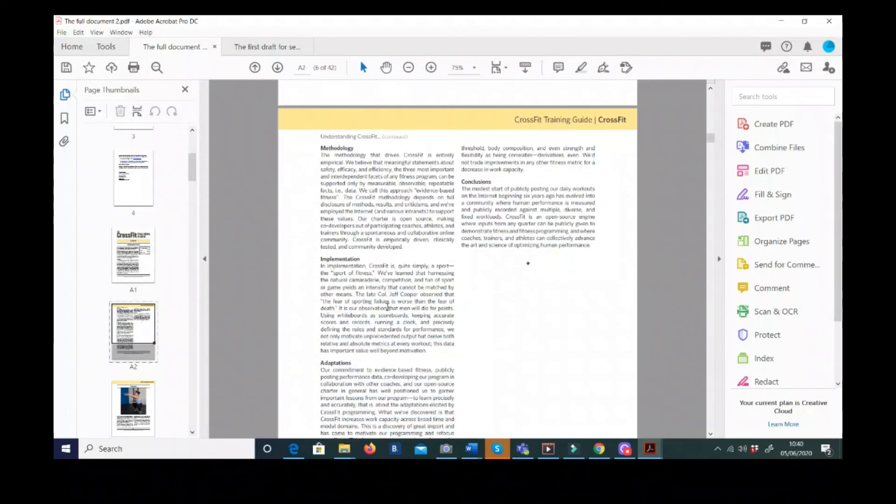
{"action": "scroll", "coordinate": [388, 307], "scroll_direction": "down", "scroll_amount": 2}
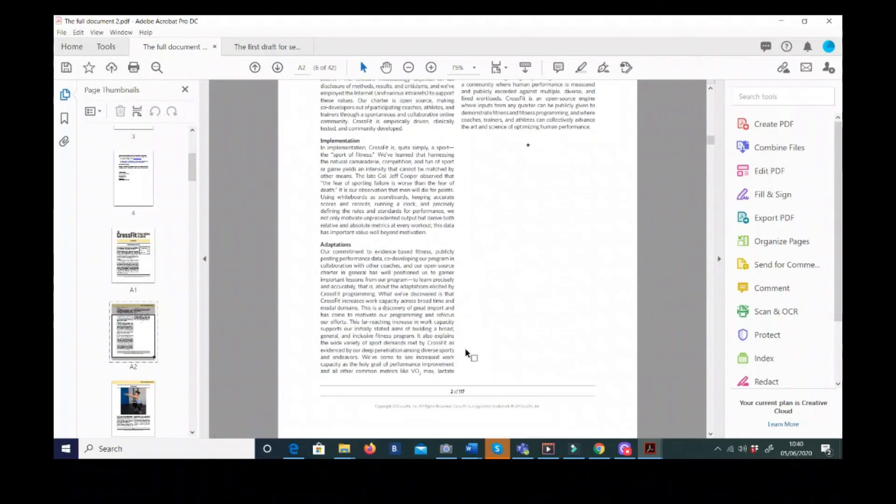
{"action": "scroll", "coordinate": [466, 350], "scroll_direction": "down", "scroll_amount": 1}
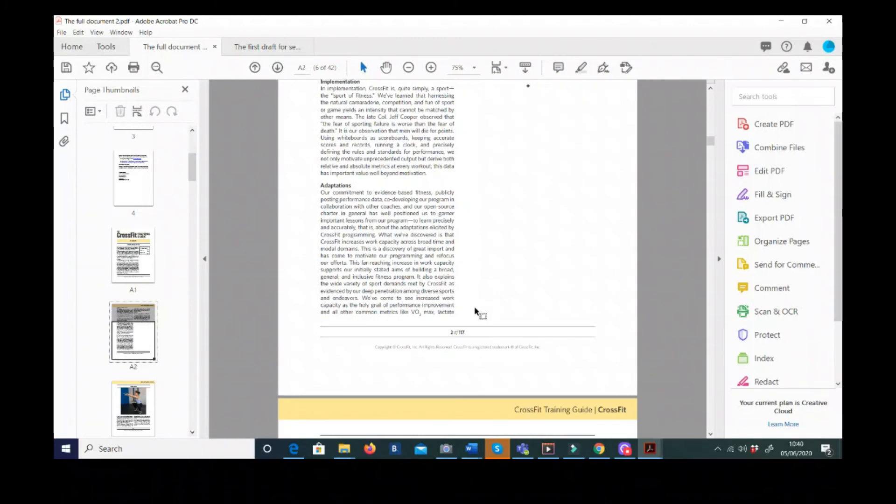
{"action": "scroll", "coordinate": [476, 311], "scroll_direction": "down", "scroll_amount": 3}
{"action": "scroll", "coordinate": [476, 306], "scroll_direction": "down", "scroll_amount": 3}
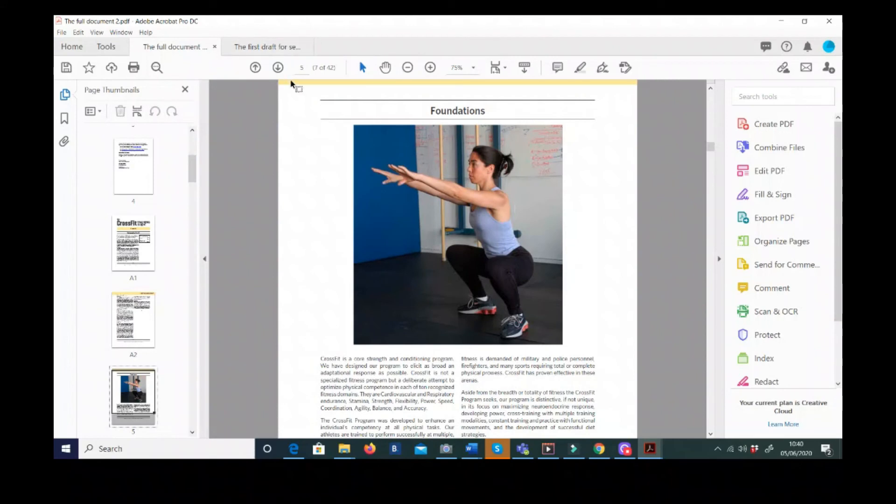
{"action": "scroll", "coordinate": [426, 209], "scroll_direction": "down", "scroll_amount": 2}
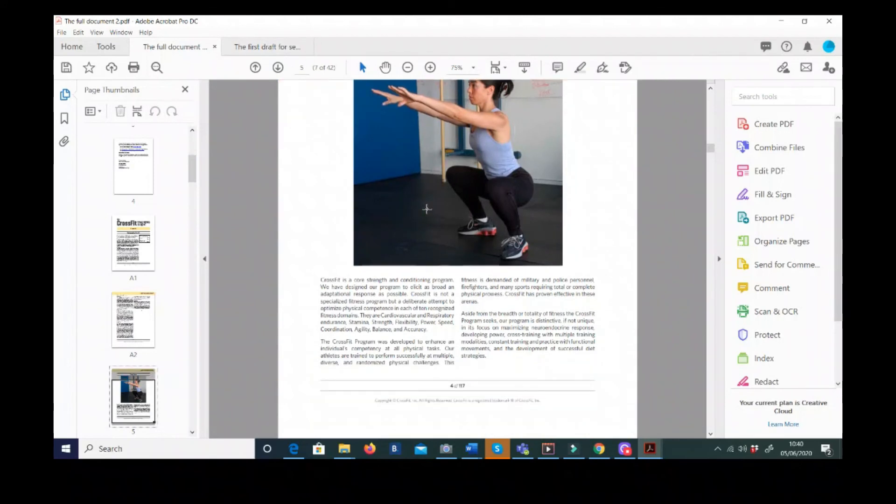
{"action": "scroll", "coordinate": [471, 178], "scroll_direction": "up", "scroll_amount": 4}
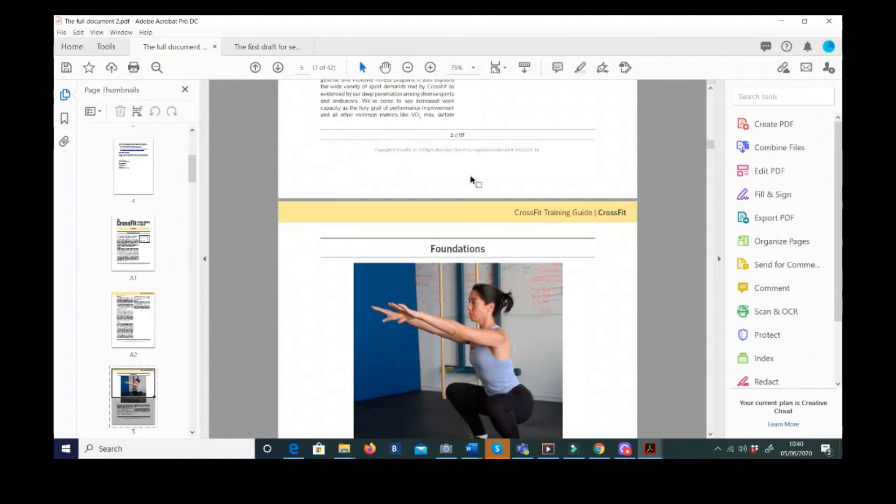
{"action": "scroll", "coordinate": [471, 308], "scroll_direction": "down", "scroll_amount": 3}
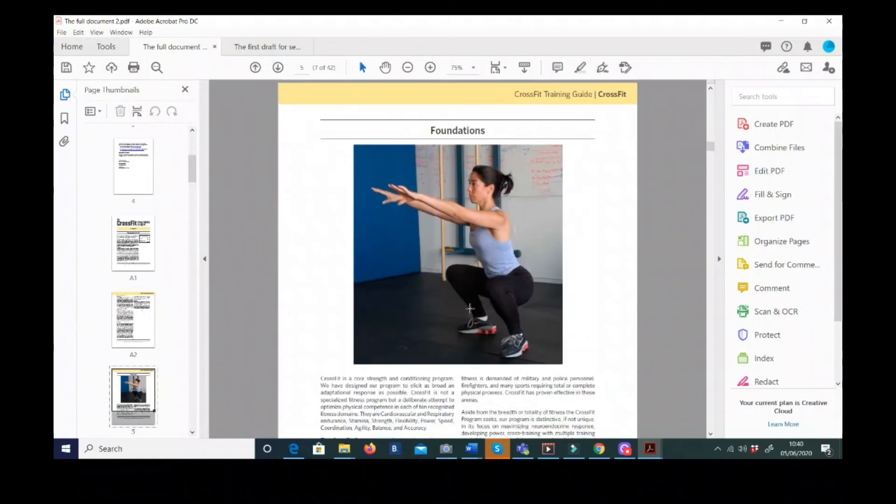
{"action": "scroll", "coordinate": [343, 314], "scroll_direction": "down", "scroll_amount": 3}
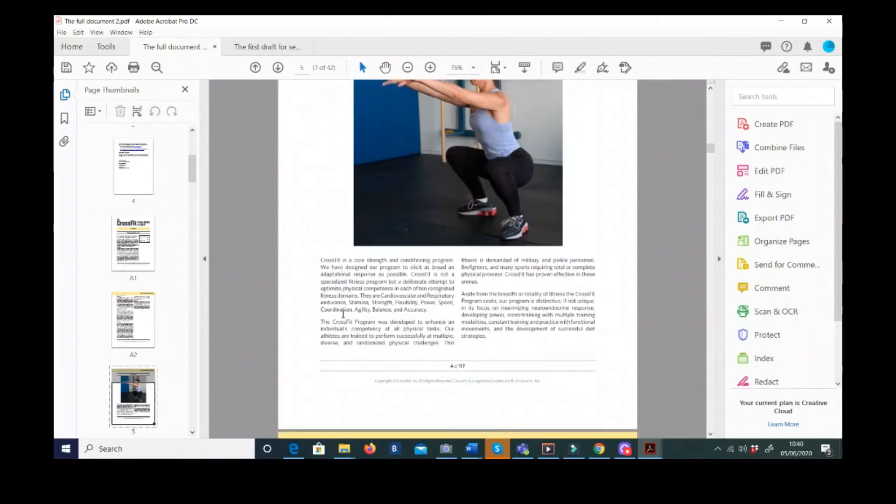
Step: Open page 26 from the Organize Pages overview
{"action": "left_click", "coordinate": [778, 242]}
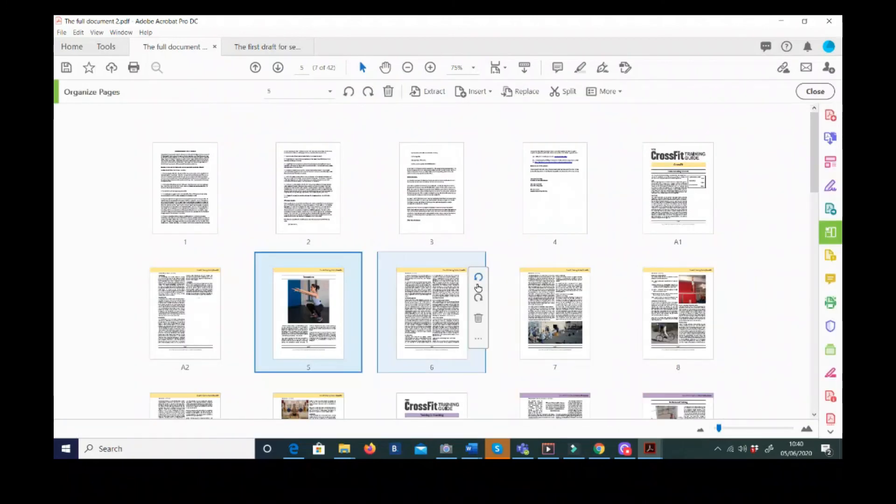
{"action": "scroll", "coordinate": [477, 288], "scroll_direction": "down", "scroll_amount": 10}
{"action": "scroll", "coordinate": [477, 287], "scroll_direction": "down", "scroll_amount": 2}
{"action": "left_click", "coordinate": [478, 285]}
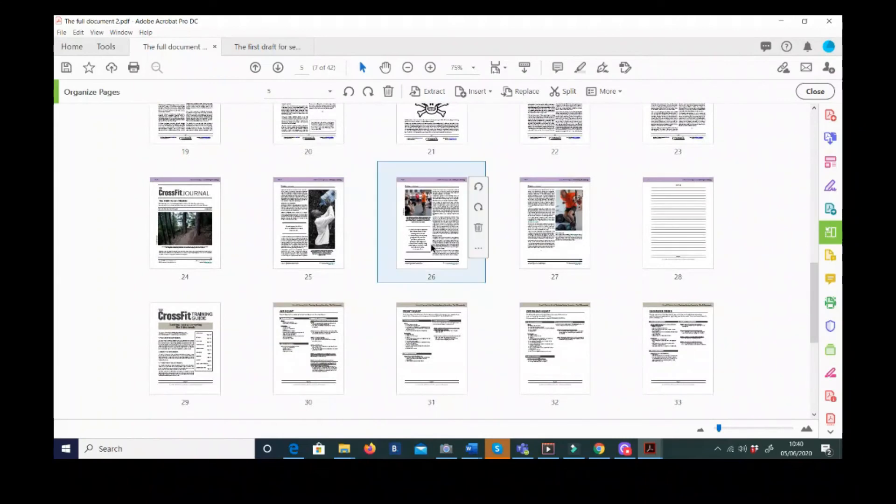
Step: Compare the printed page numbers with the document's page labels from page 26 back to the Foundations page
{"action": "scroll", "coordinate": [440, 366], "scroll_direction": "down", "scroll_amount": 3}
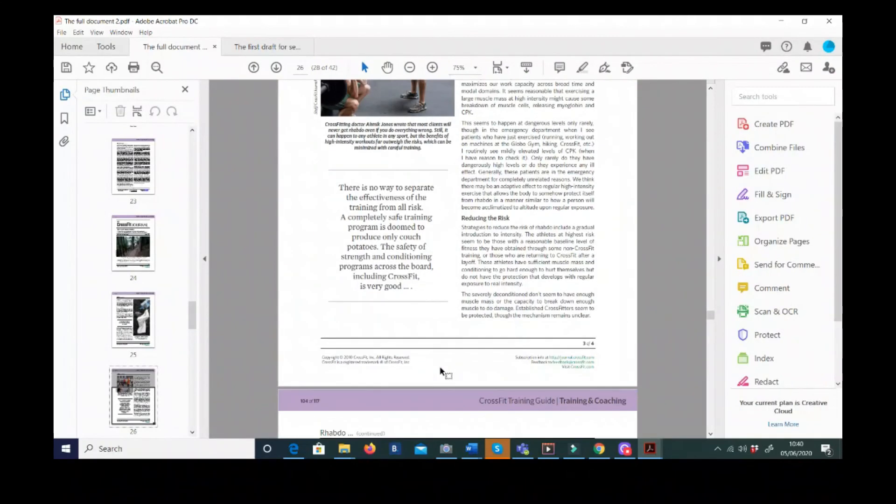
{"action": "scroll", "coordinate": [485, 367], "scroll_direction": "up", "scroll_amount": 10}
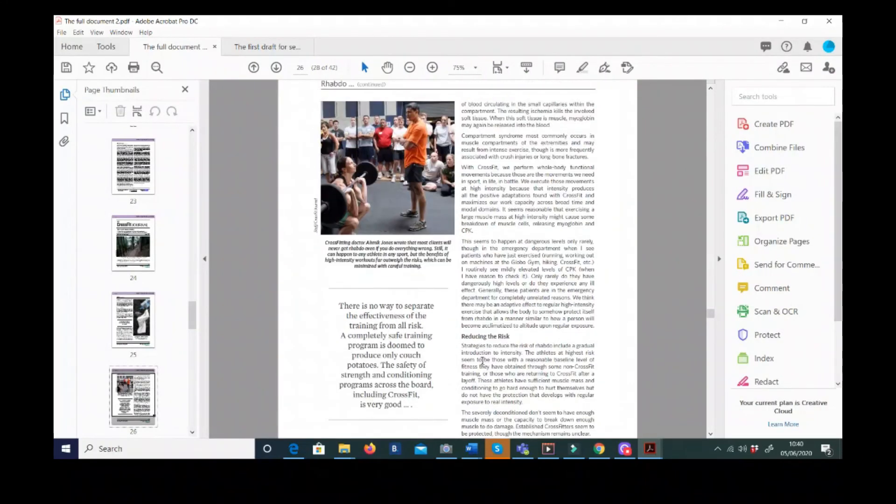
{"action": "scroll", "coordinate": [483, 361], "scroll_direction": "up", "scroll_amount": 15}
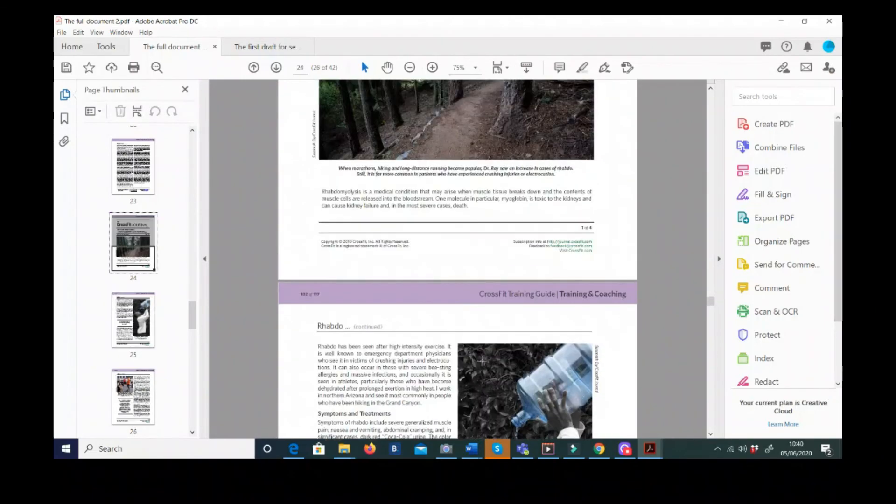
{"action": "scroll", "coordinate": [482, 363], "scroll_direction": "up", "scroll_amount": 15}
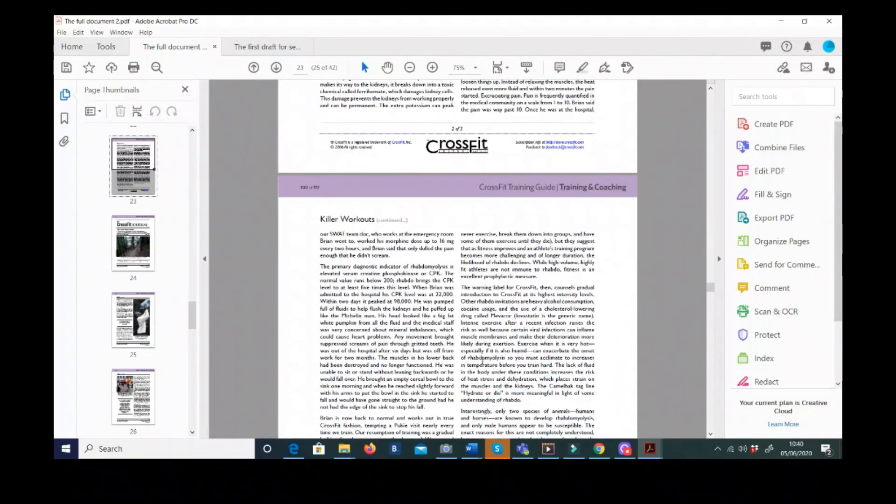
{"action": "scroll", "coordinate": [482, 361], "scroll_direction": "up", "scroll_amount": 10}
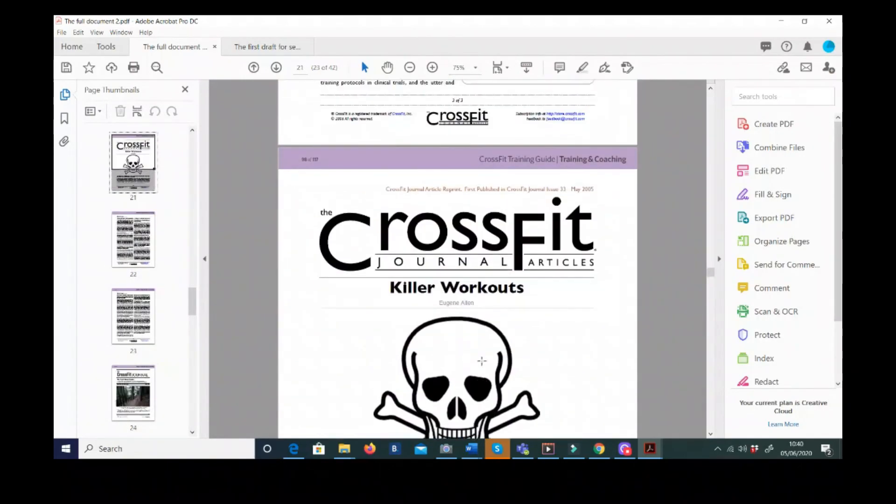
{"action": "scroll", "coordinate": [482, 361], "scroll_direction": "up", "scroll_amount": 15}
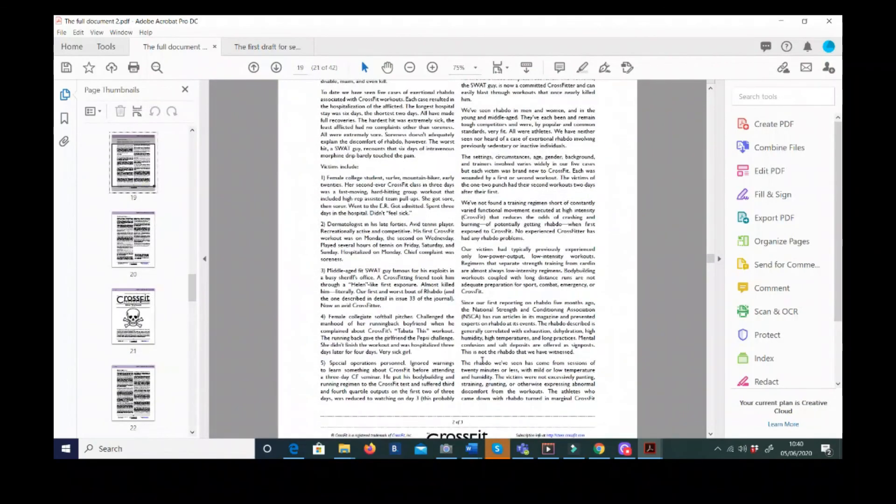
{"action": "scroll", "coordinate": [482, 361], "scroll_direction": "up", "scroll_amount": 12}
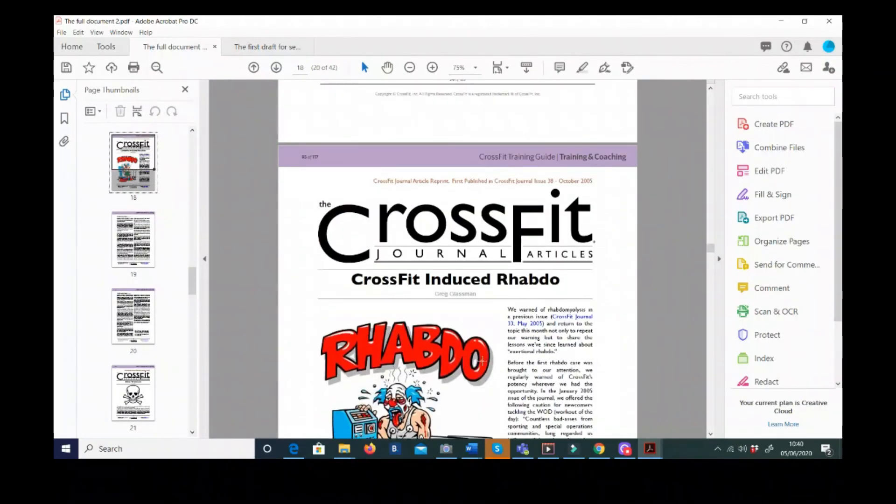
{"action": "scroll", "coordinate": [482, 363], "scroll_direction": "up", "scroll_amount": 10}
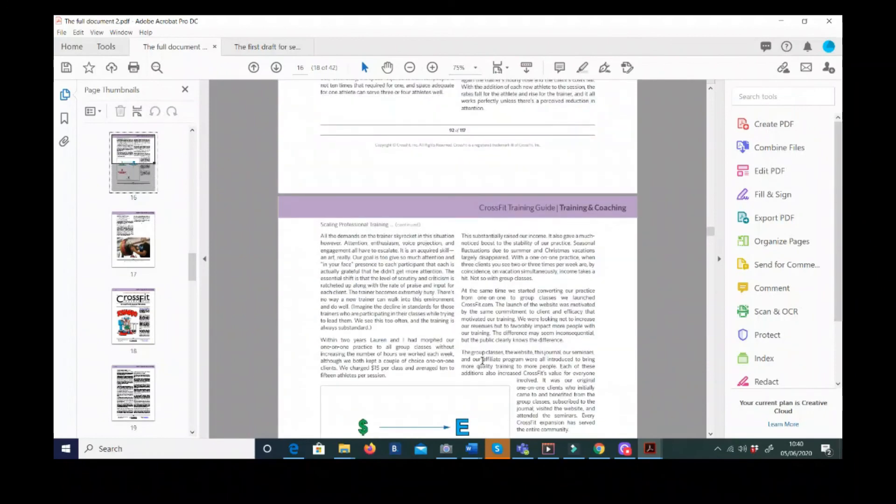
{"action": "scroll", "coordinate": [482, 360], "scroll_direction": "up", "scroll_amount": 10}
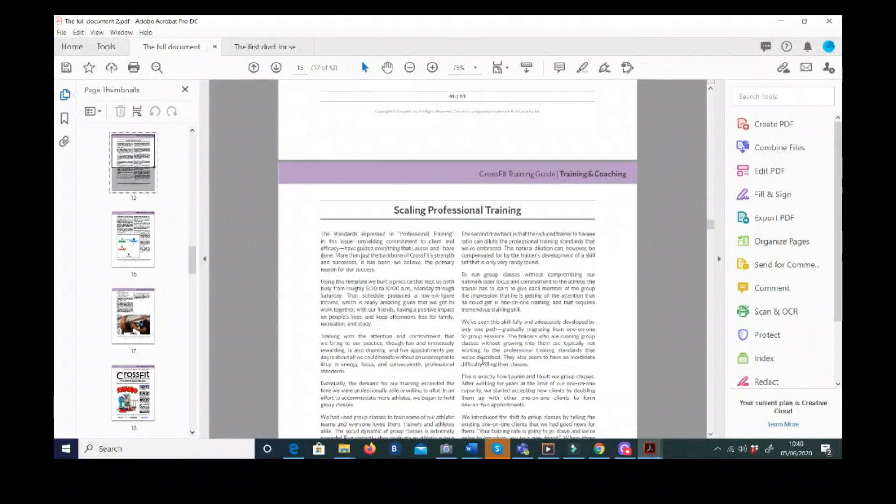
{"action": "scroll", "coordinate": [482, 364], "scroll_direction": "up", "scroll_amount": 10}
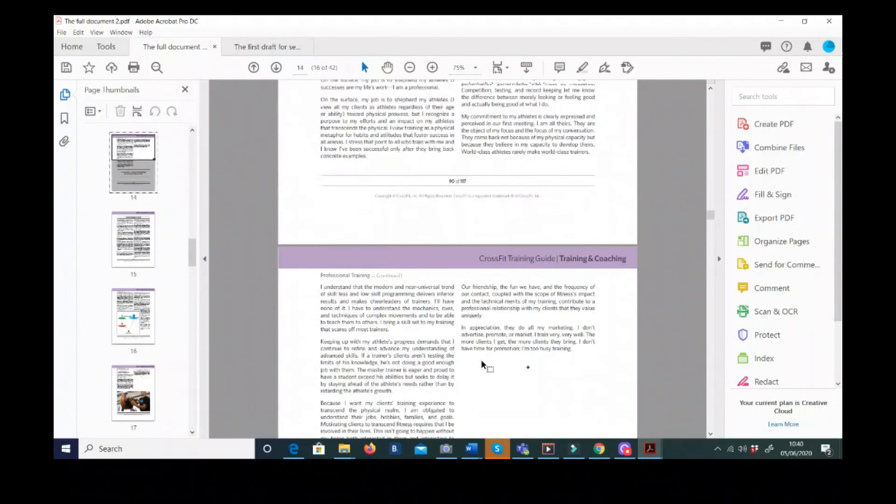
{"action": "scroll", "coordinate": [483, 363], "scroll_direction": "up", "scroll_amount": 10}
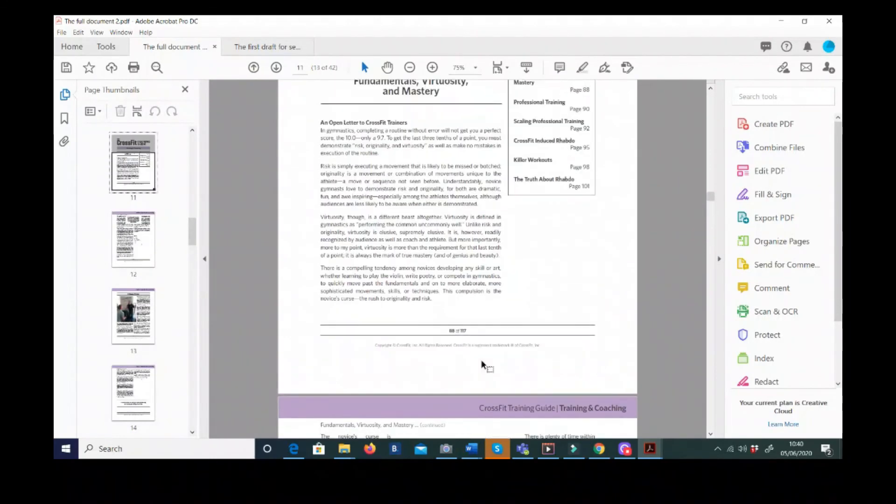
{"action": "scroll", "coordinate": [482, 364], "scroll_direction": "up", "scroll_amount": 7}
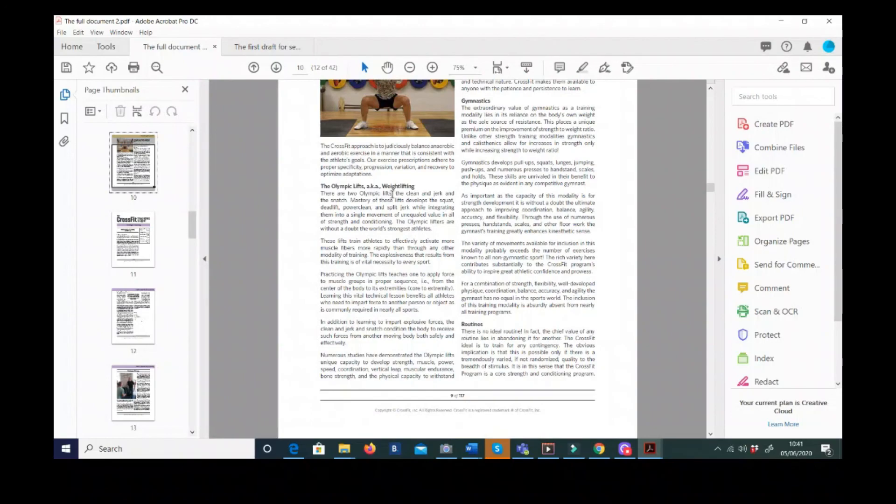
{"action": "scroll", "coordinate": [391, 194], "scroll_direction": "up", "scroll_amount": 10}
{"action": "scroll", "coordinate": [391, 193], "scroll_direction": "up", "scroll_amount": 20}
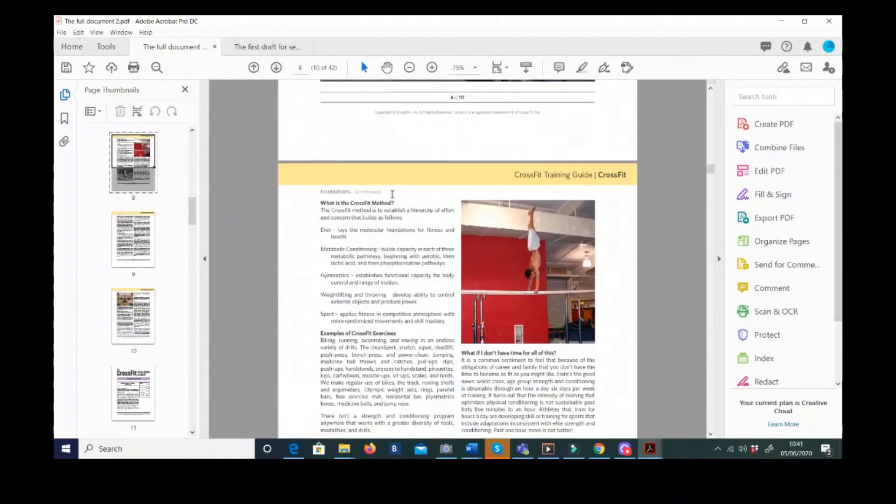
{"action": "scroll", "coordinate": [391, 193], "scroll_direction": "up", "scroll_amount": 12}
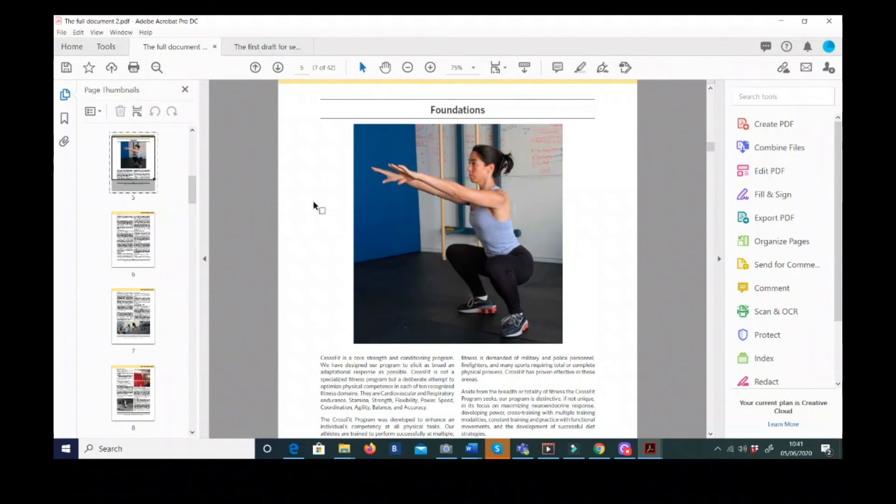
Step: Label the run of pages beginning at the Foundations page as a new 1, 2, 3 section with prefix A, starting at 4
{"action": "left_click", "coordinate": [99, 112]}
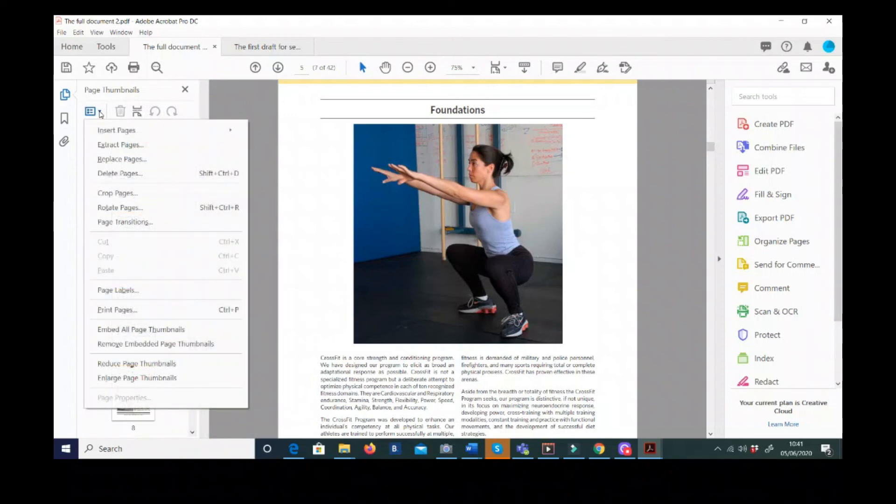
{"action": "left_click", "coordinate": [134, 293]}
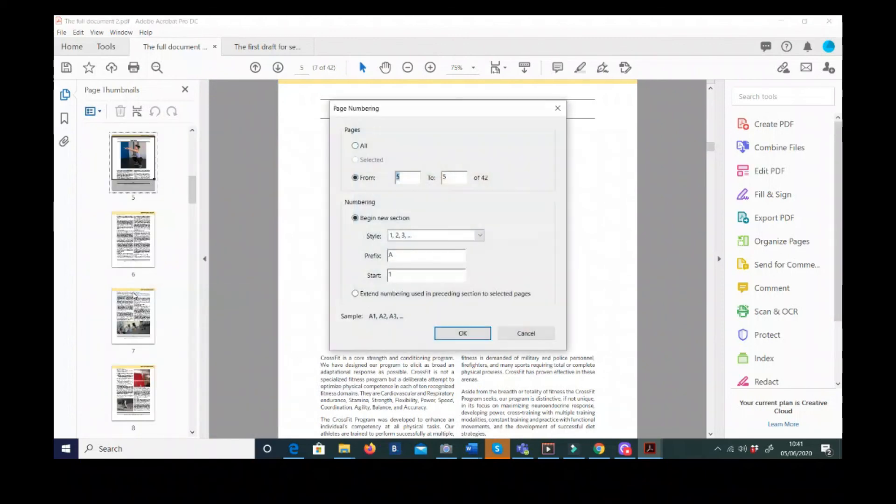
{"action": "left_click", "coordinate": [456, 180]}
{"action": "key", "text": "BackSpace"}
{"action": "left_click", "coordinate": [462, 334]}
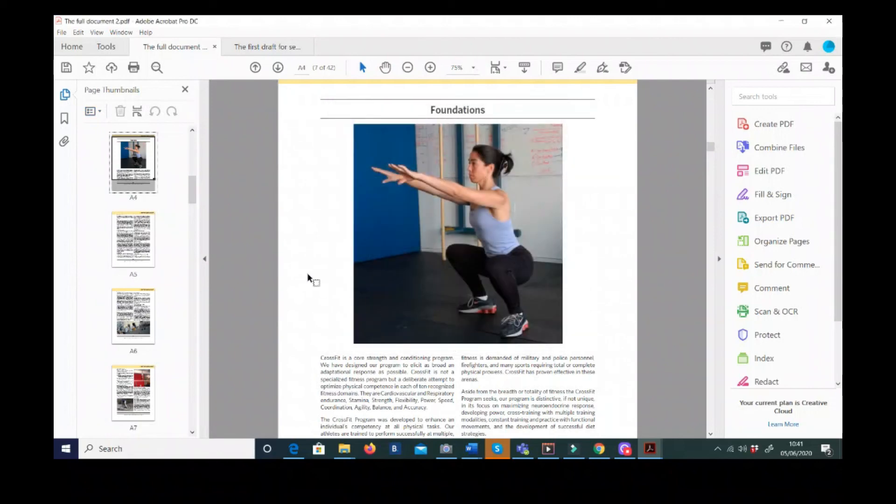
Step: Check the page labels from A4 onwards against the printed footer numbers
{"action": "scroll", "coordinate": [416, 384], "scroll_direction": "down", "scroll_amount": 3}
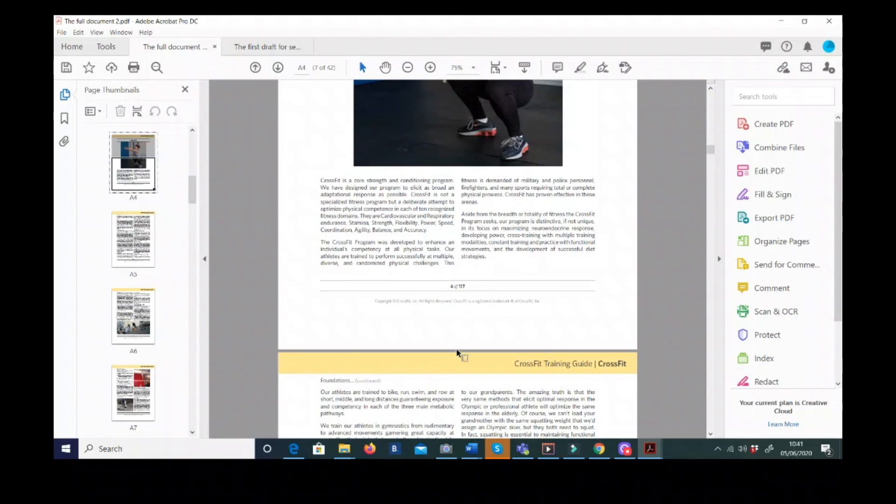
{"action": "scroll", "coordinate": [484, 261], "scroll_direction": "down", "scroll_amount": 6}
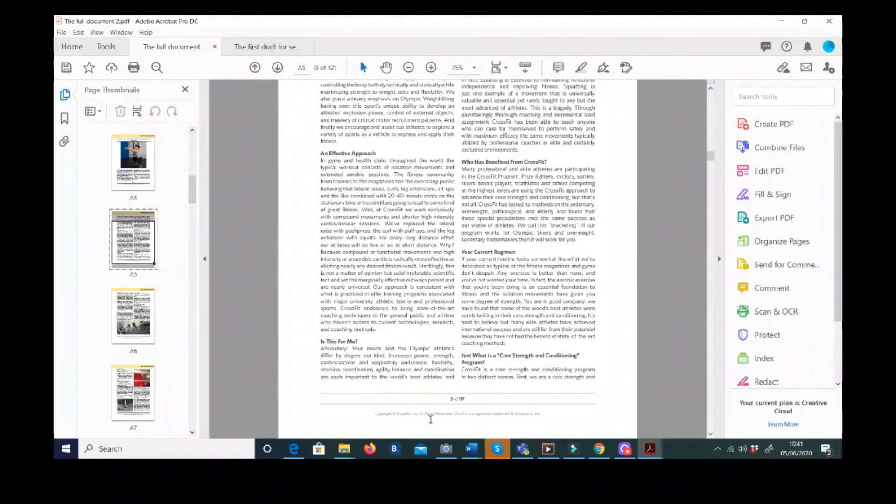
{"action": "scroll", "coordinate": [486, 364], "scroll_direction": "down", "scroll_amount": 6}
{"action": "scroll", "coordinate": [482, 359], "scroll_direction": "down", "scroll_amount": 2}
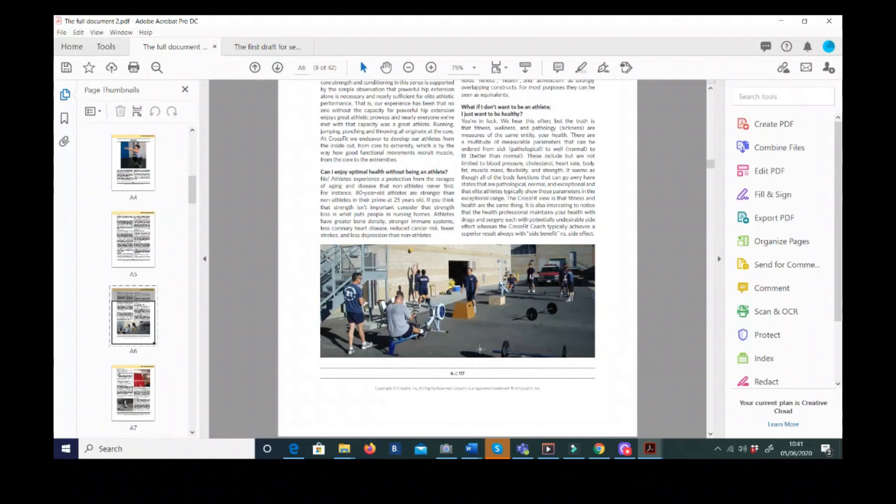
{"action": "scroll", "coordinate": [481, 349], "scroll_direction": "down", "scroll_amount": 9}
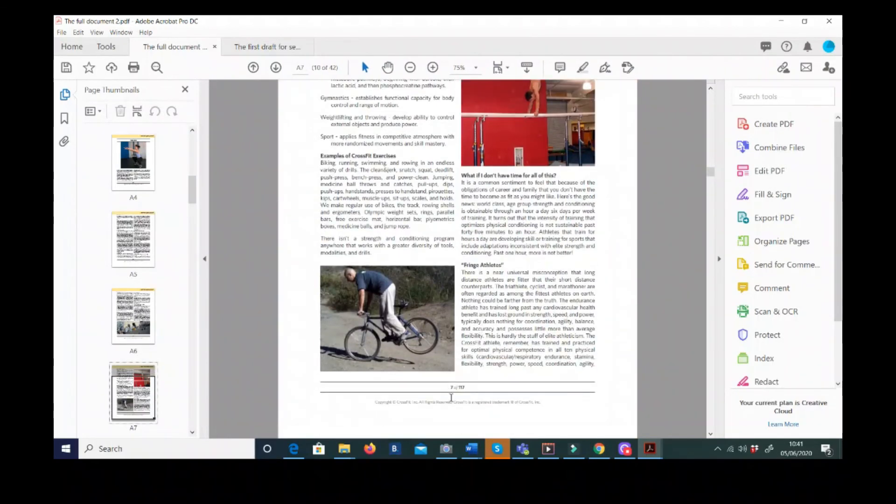
{"action": "scroll", "coordinate": [449, 390], "scroll_direction": "down", "scroll_amount": 5}
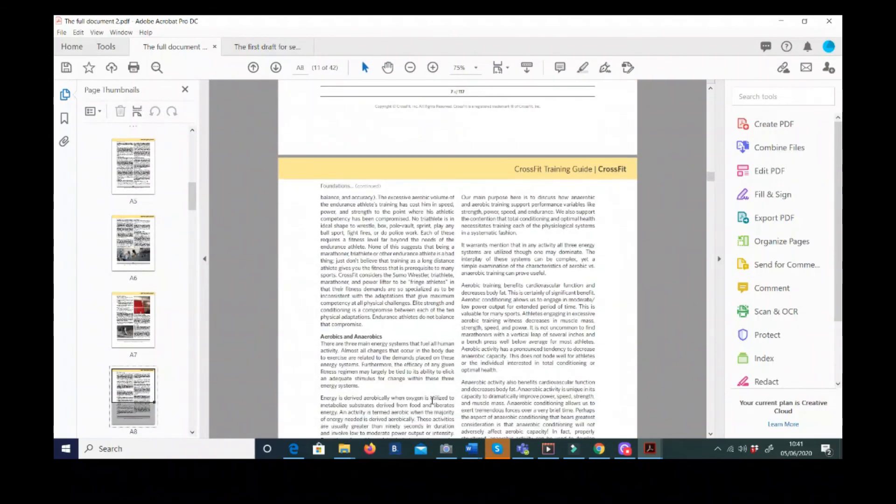
{"action": "scroll", "coordinate": [433, 400], "scroll_direction": "down", "scroll_amount": 9}
{"action": "scroll", "coordinate": [433, 400], "scroll_direction": "down", "scroll_amount": 20}
{"action": "scroll", "coordinate": [432, 406], "scroll_direction": "down", "scroll_amount": 5}
Step: Label pages 12 to 20, beginning at the CrossFit Induced Rhabdo article, as a new 1, 2, 3 section with prefix B, starting at 95
{"action": "left_click_drag", "start_coordinate": [713, 227], "coordinate": [717, 250]}
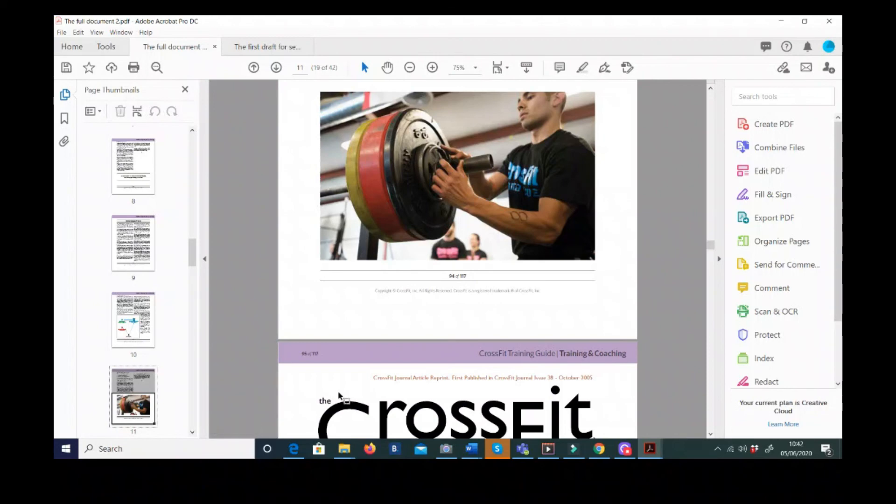
{"action": "scroll", "coordinate": [340, 396], "scroll_direction": "down", "scroll_amount": 5}
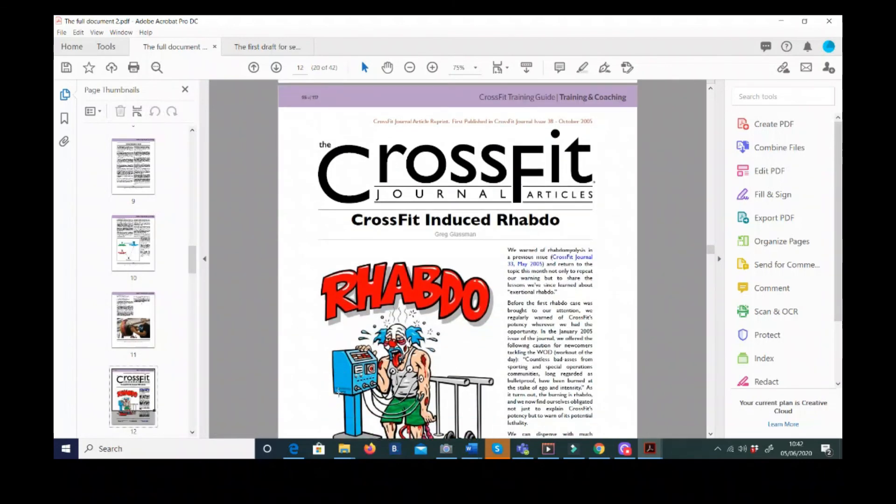
{"action": "left_click", "coordinate": [99, 112]}
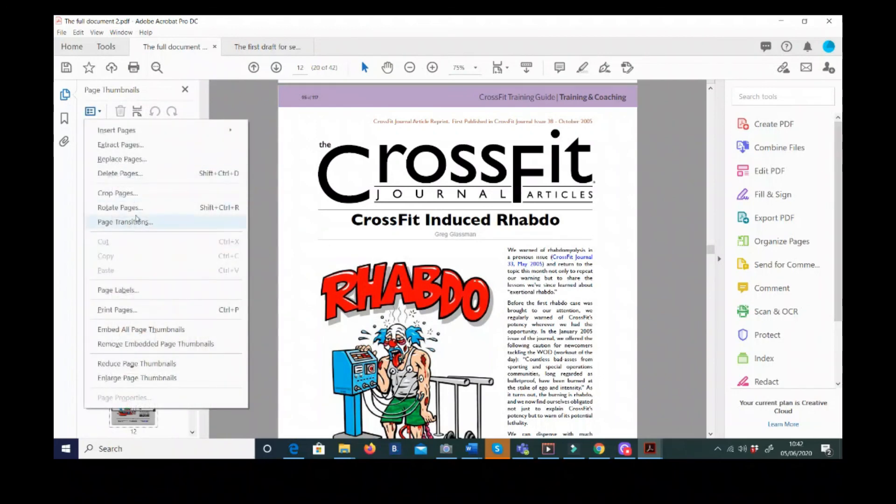
{"action": "left_click", "coordinate": [116, 290]}
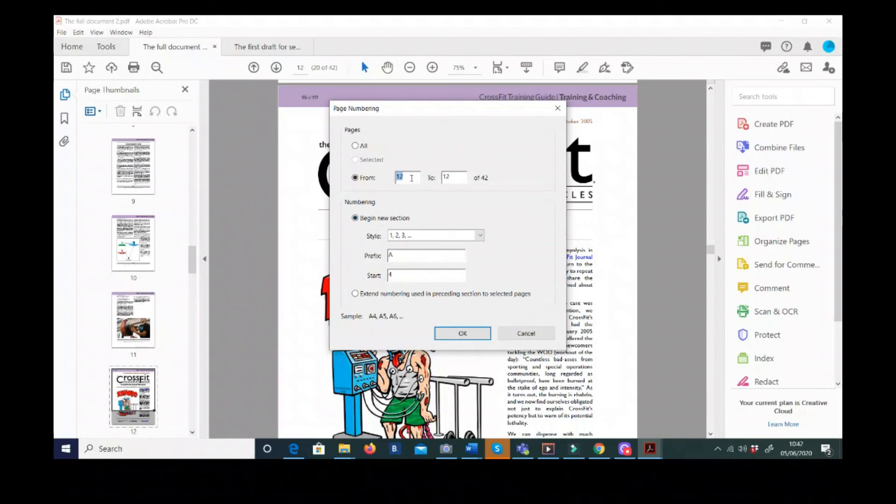
{"action": "left_click", "coordinate": [457, 177]}
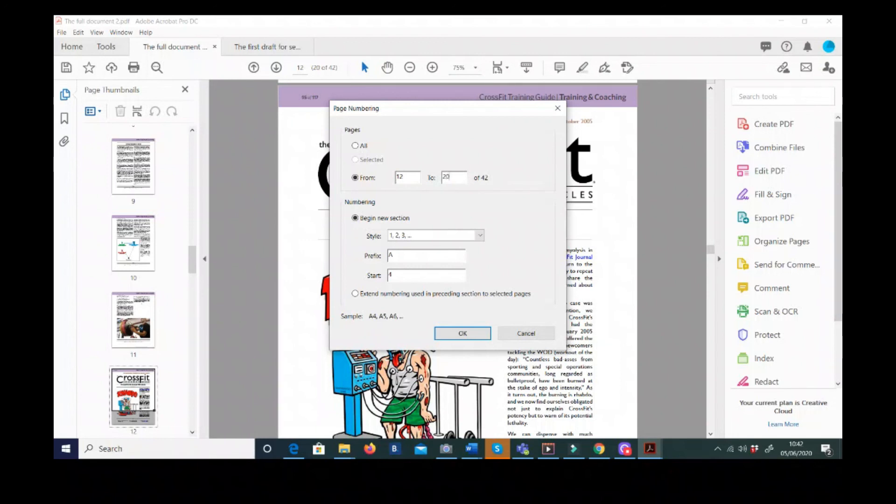
{"action": "left_click_drag", "start_coordinate": [390, 275], "coordinate": [377, 282]}
{"action": "type", "text": "95"}
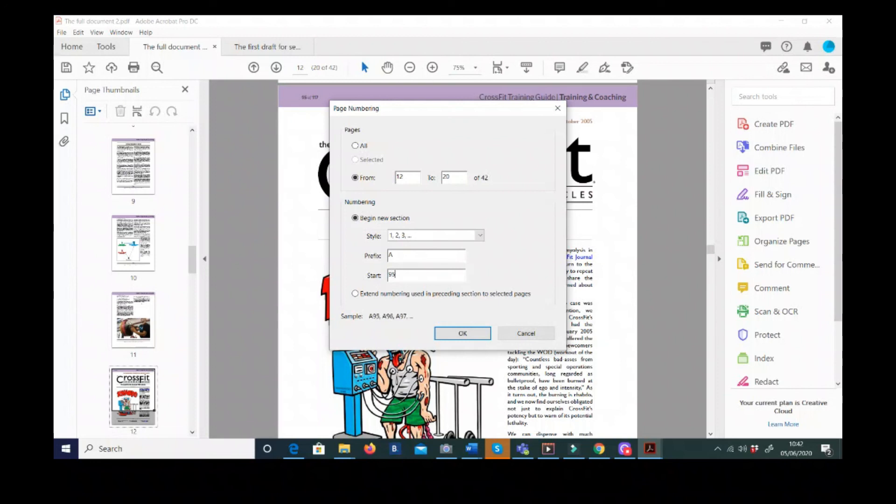
{"action": "left_click_drag", "start_coordinate": [407, 256], "coordinate": [390, 256]}
{"action": "type", "text": "B"}
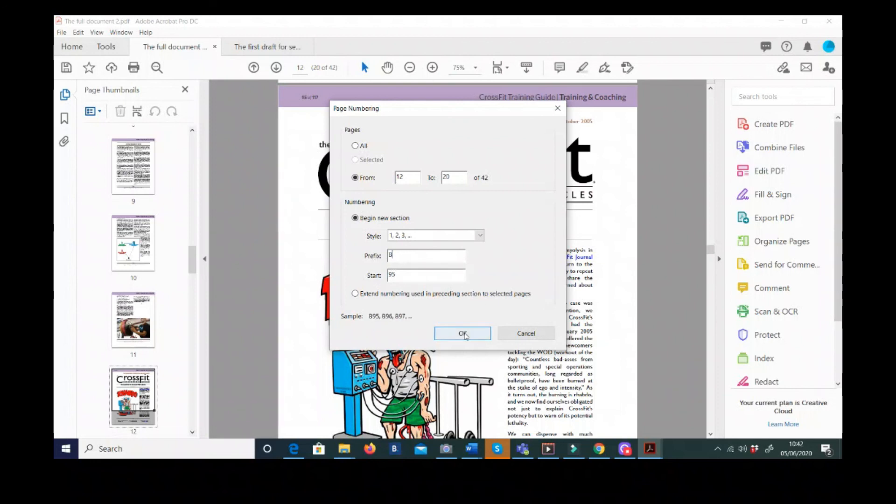
{"action": "left_click", "coordinate": [463, 334]}
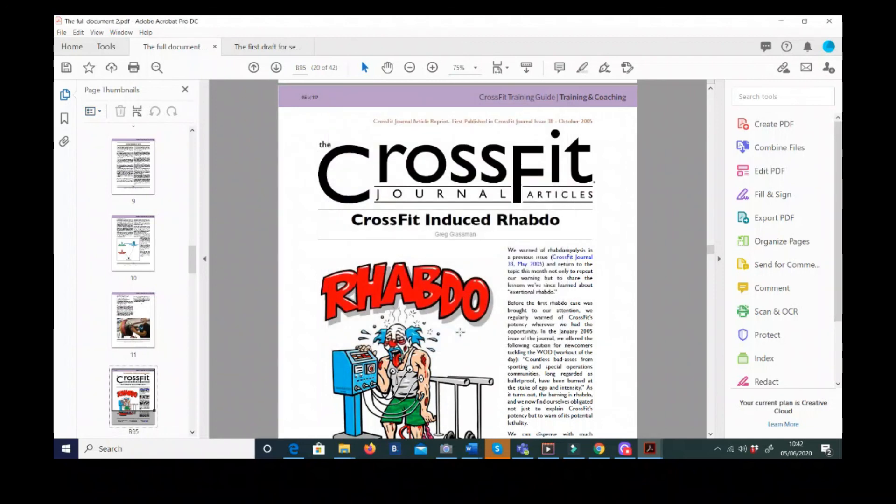
Step: Check the B page labels in the thumbnails and compare page B98 and the pages before it with their printed header numbers
{"action": "scroll", "coordinate": [133, 317], "scroll_direction": "down", "scroll_amount": 3}
{"action": "scroll", "coordinate": [129, 315], "scroll_direction": "up", "scroll_amount": 4}
{"action": "scroll", "coordinate": [129, 316], "scroll_direction": "down", "scroll_amount": 5}
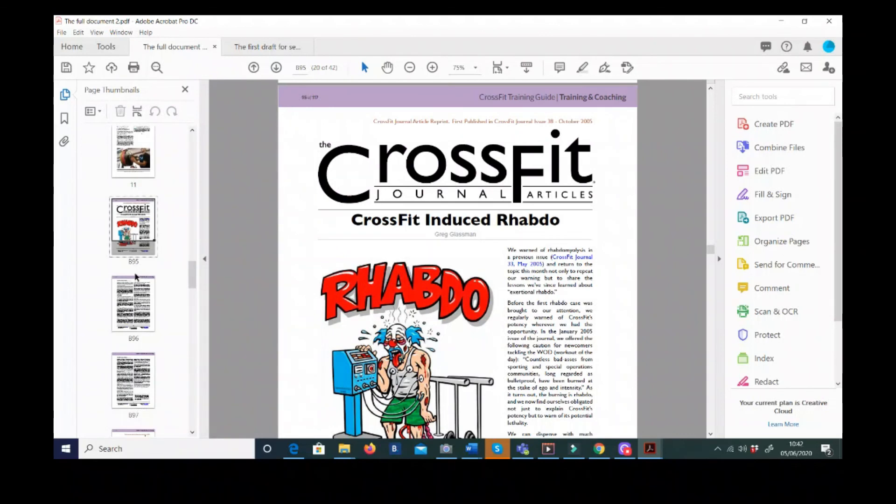
{"action": "scroll", "coordinate": [136, 313], "scroll_direction": "down", "scroll_amount": 3}
{"action": "left_click", "coordinate": [136, 314]}
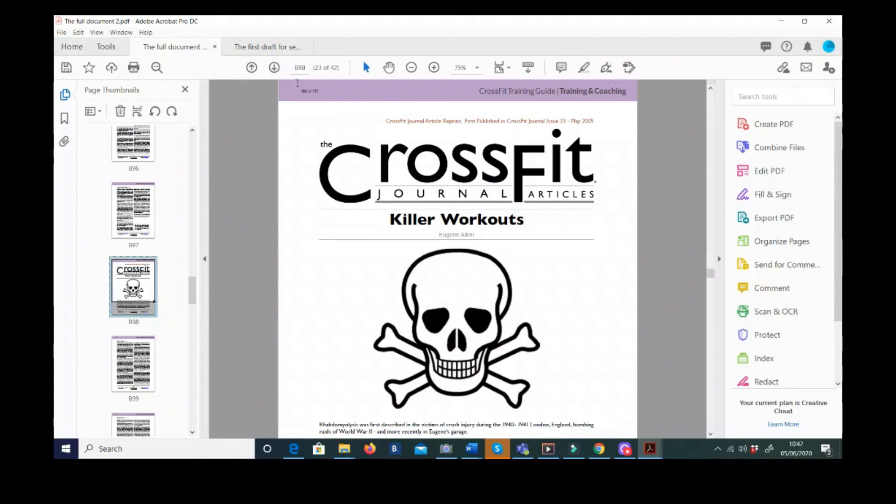
{"action": "scroll", "coordinate": [380, 191], "scroll_direction": "up", "scroll_amount": 15}
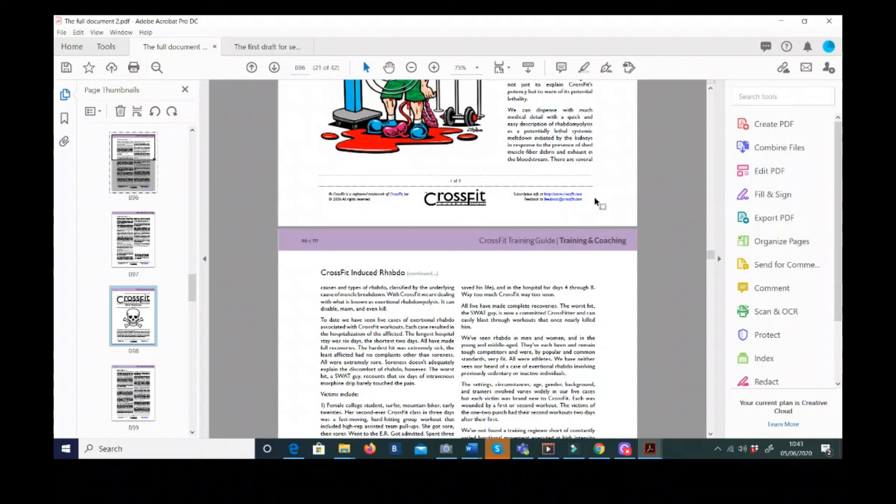
{"action": "scroll", "coordinate": [97, 148], "scroll_direction": "up", "scroll_amount": 10}
{"action": "scroll", "coordinate": [97, 145], "scroll_direction": "up", "scroll_amount": 3}
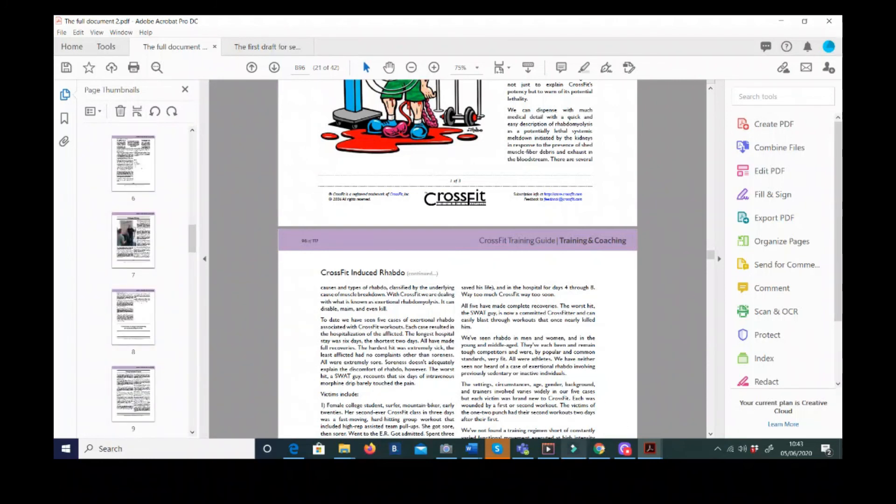
{"action": "mouse_move", "coordinate": [627, 450]}
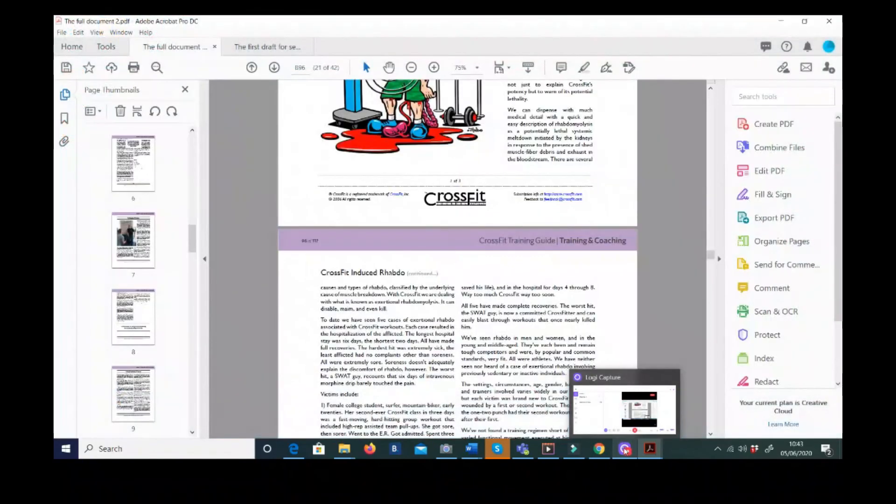
{"action": "left_click", "coordinate": [626, 450]}
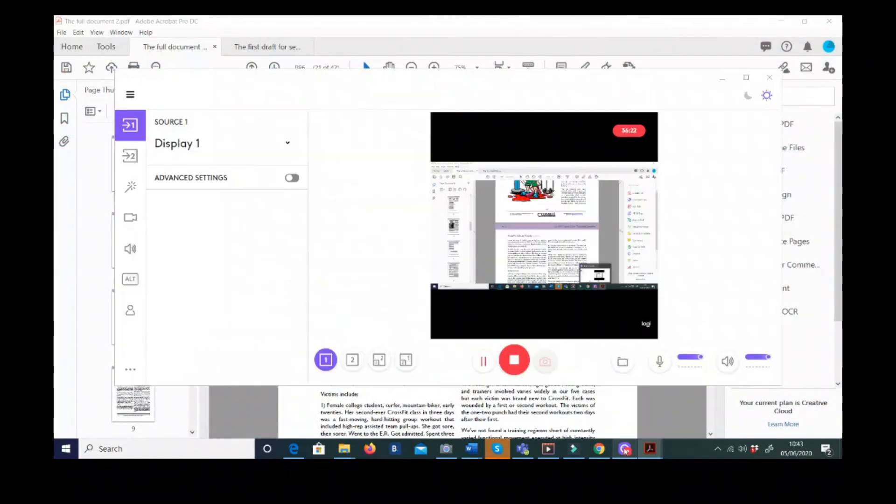
{"action": "left_click", "coordinate": [562, 396]}
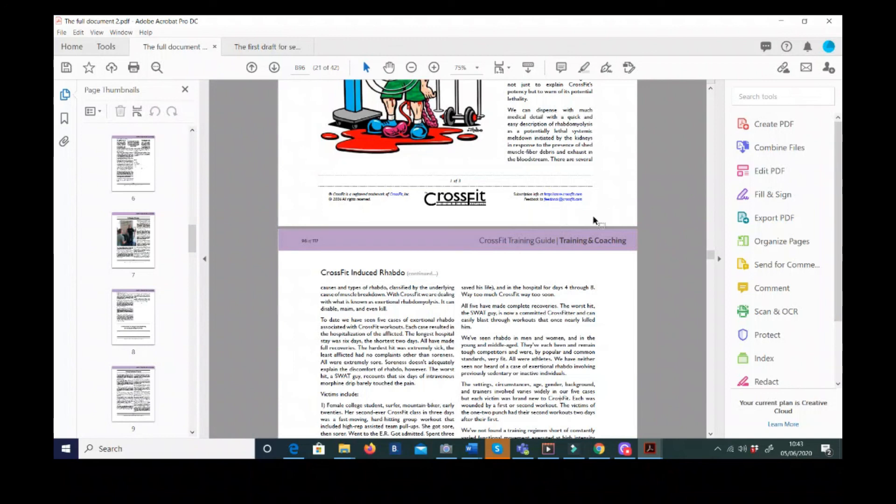
Step: Go through the document from page B96 to B99, comparing each page label with its printed header number
{"action": "scroll", "coordinate": [545, 297], "scroll_direction": "down", "scroll_amount": 15}
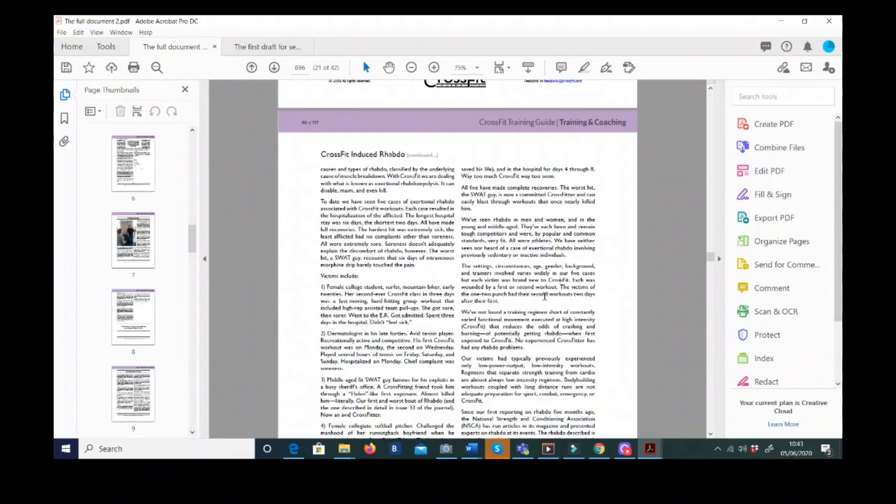
{"action": "scroll", "coordinate": [545, 297], "scroll_direction": "down", "scroll_amount": 15}
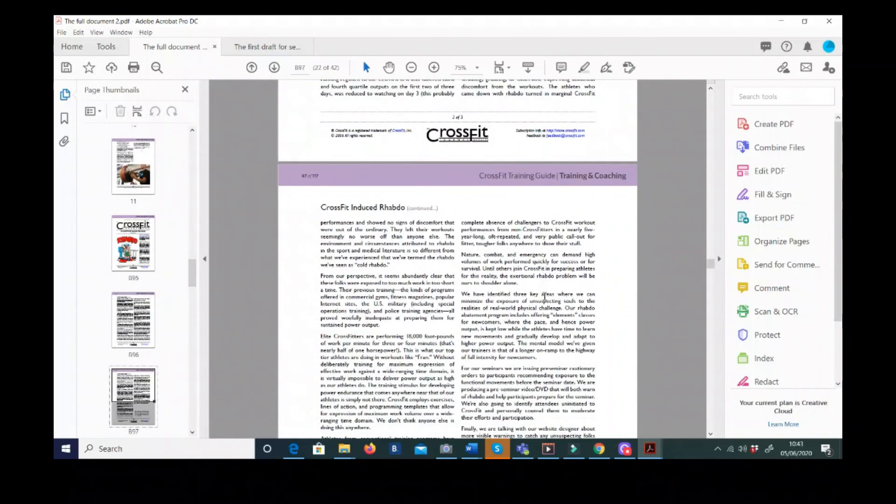
{"action": "scroll", "coordinate": [545, 298], "scroll_direction": "down", "scroll_amount": 15}
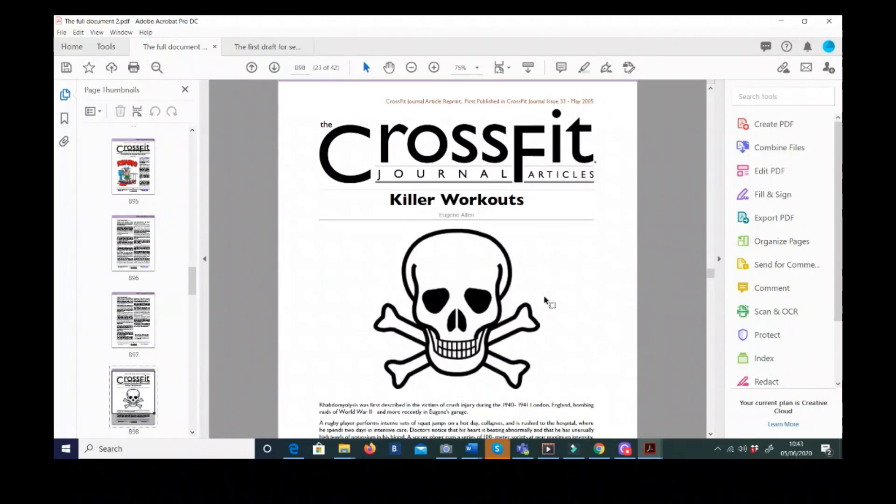
{"action": "scroll", "coordinate": [545, 296], "scroll_direction": "down", "scroll_amount": 8}
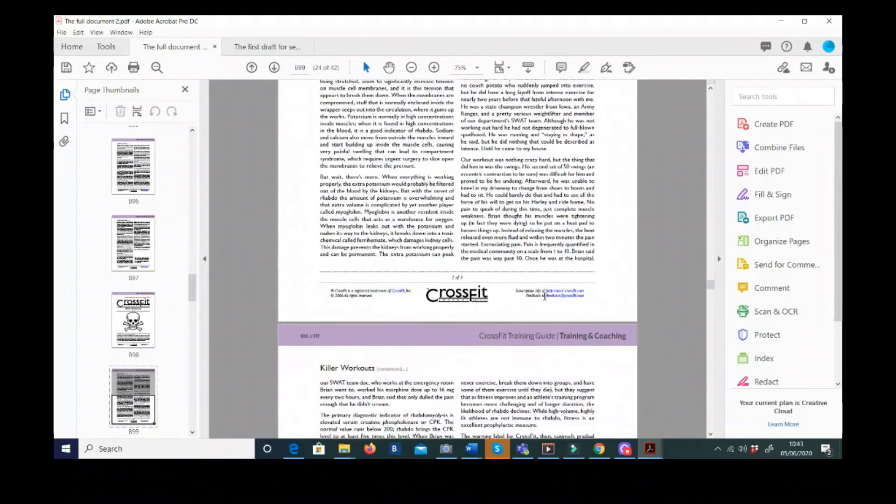